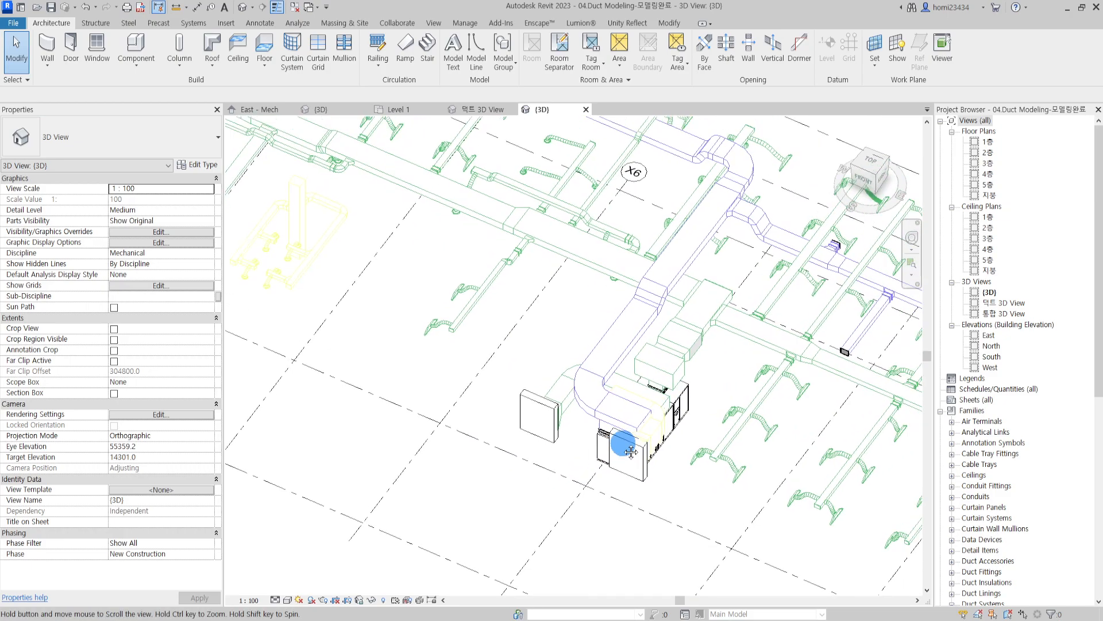
Examine the air handling equipment and the connected duct runs in the completed 3D duct model.
middle_click_drag(701, 387, 667, 438)
middle_click_drag(607, 525, 601, 418)
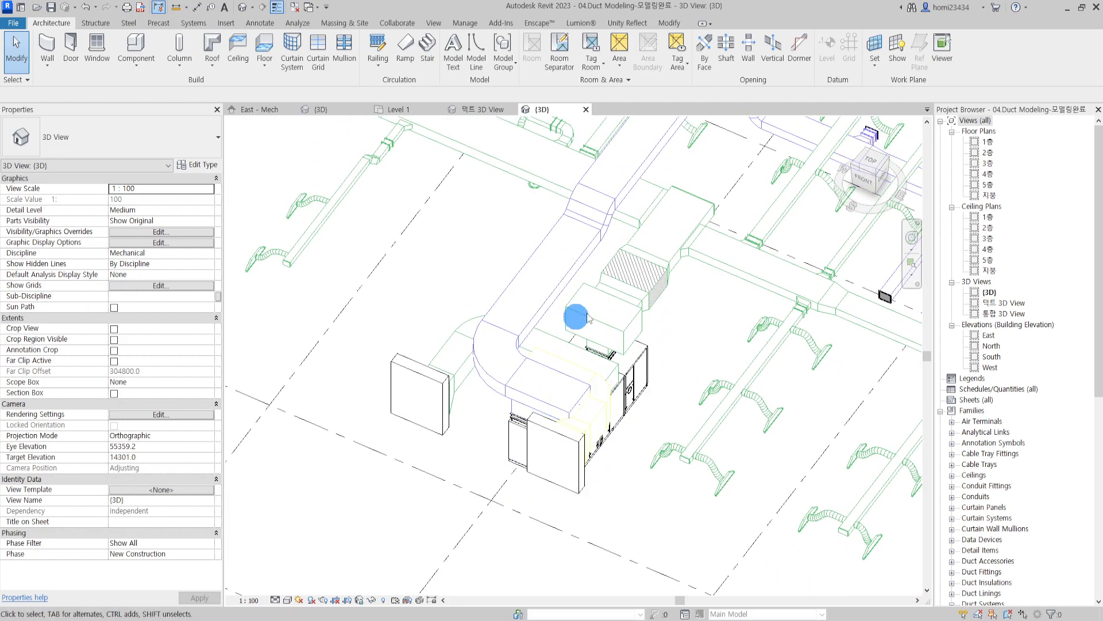
middle_click_drag(665, 374, 648, 453)
middle_click_drag(553, 326, 715, 423)
middle_click_drag(591, 304, 739, 384)
left_click(668, 349)
scroll(620, 332, "up", 4)
left_click(625, 347)
scroll(624, 347, "down", 3)
middle_click_drag(623, 350, 731, 356)
middle_click_drag(675, 282, 835, 391)
middle_click_drag(312, 247, 592, 305)
middle_click_drag(484, 299, 727, 385)
scroll(569, 354, "down", 2)
middle_click_drag(540, 319, 391, 236)
middle_click_drag(769, 420, 462, 246)
Inspect the yellow duct branches with their air terminals and the surrounding duct network in the 3D model.
middle_click_drag(530, 357, 686, 384)
scroll(502, 322, "up", 2)
scroll(546, 391, "up", 2)
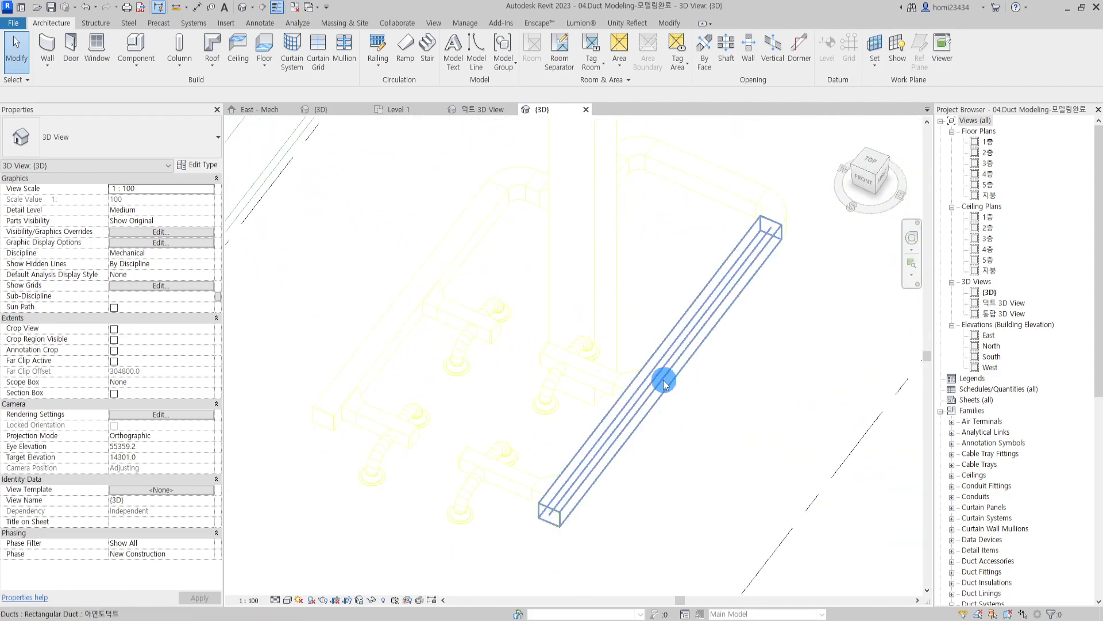
left_click(580, 372)
left_click(744, 414)
scroll(483, 442, "down", 3)
scroll(560, 437, "down", 3)
middle_click_drag(793, 503, 547, 323)
middle_click_drag(648, 369, 446, 404)
scroll(643, 357, "up", 3)
middle_click_drag(733, 343, 702, 350)
middle_click_drag(573, 406, 854, 362)
middle_click_drag(495, 386, 707, 374)
scroll(643, 382, "down", 3)
middle_click_drag(486, 138, 596, 233)
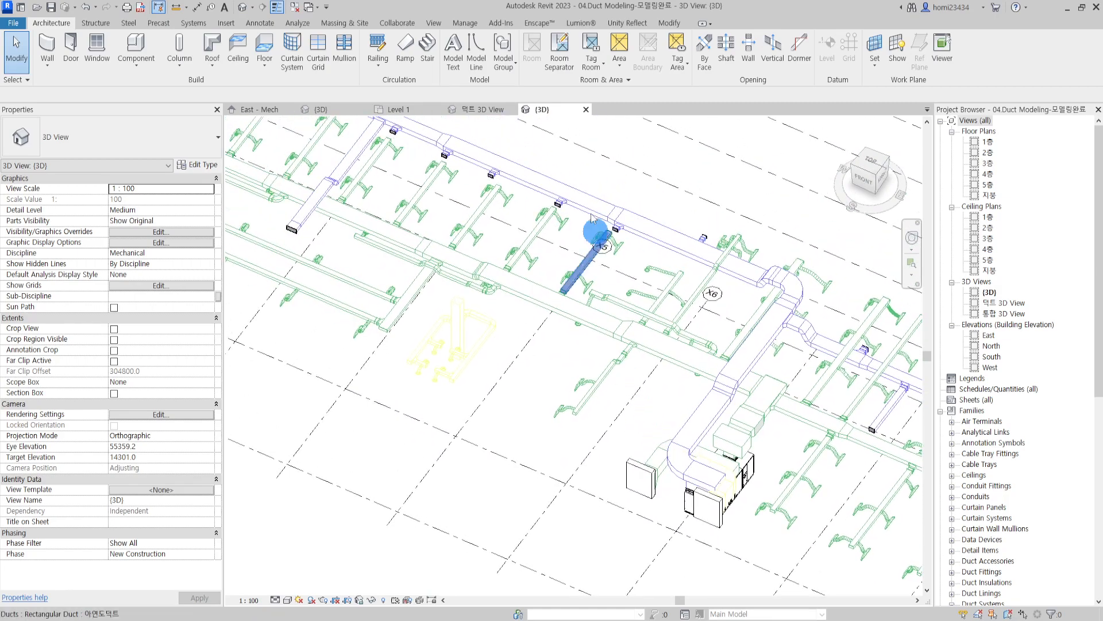
Close the open views of the 04.Duct Modeling-모델링완료 project and discard its changes.
left_click(582, 109)
left_click(513, 109)
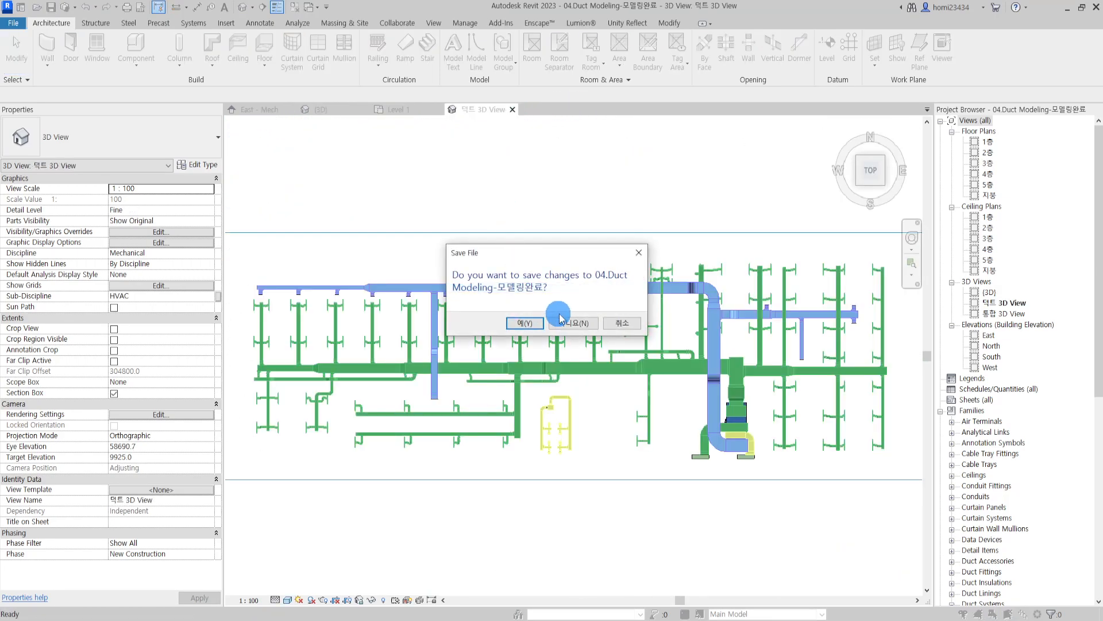
left_click(572, 321)
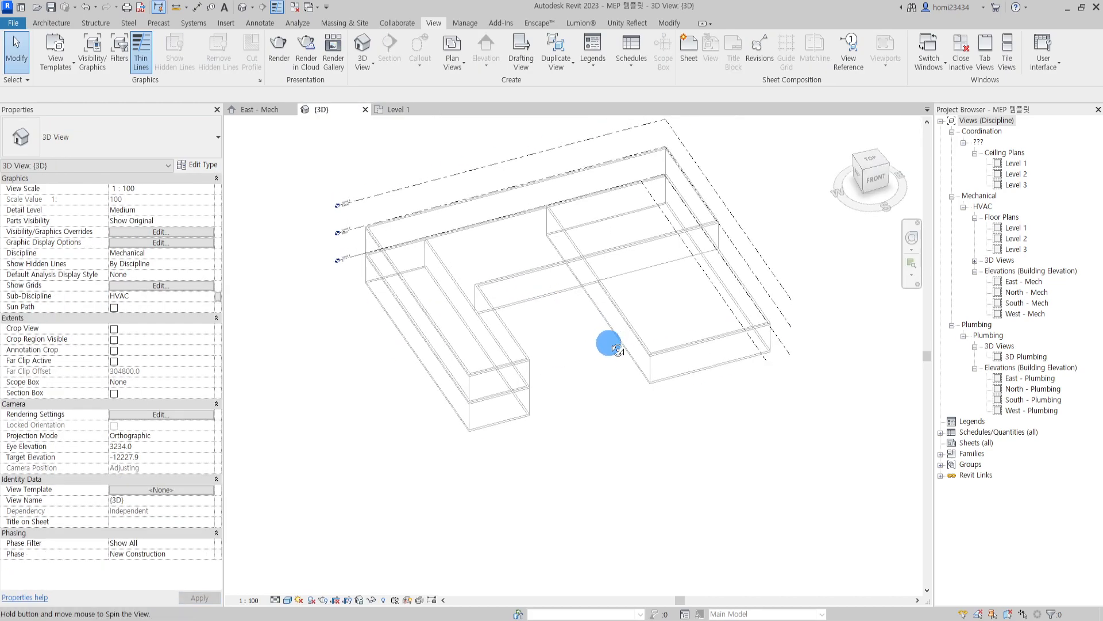
Close the East - Mech elevation of the MEP 템플릿 project and show the Level 1 floor plan.
middle_click_drag(605, 337, 289, 295, "shift")
middle_click_drag(670, 403, 622, 430, "shift")
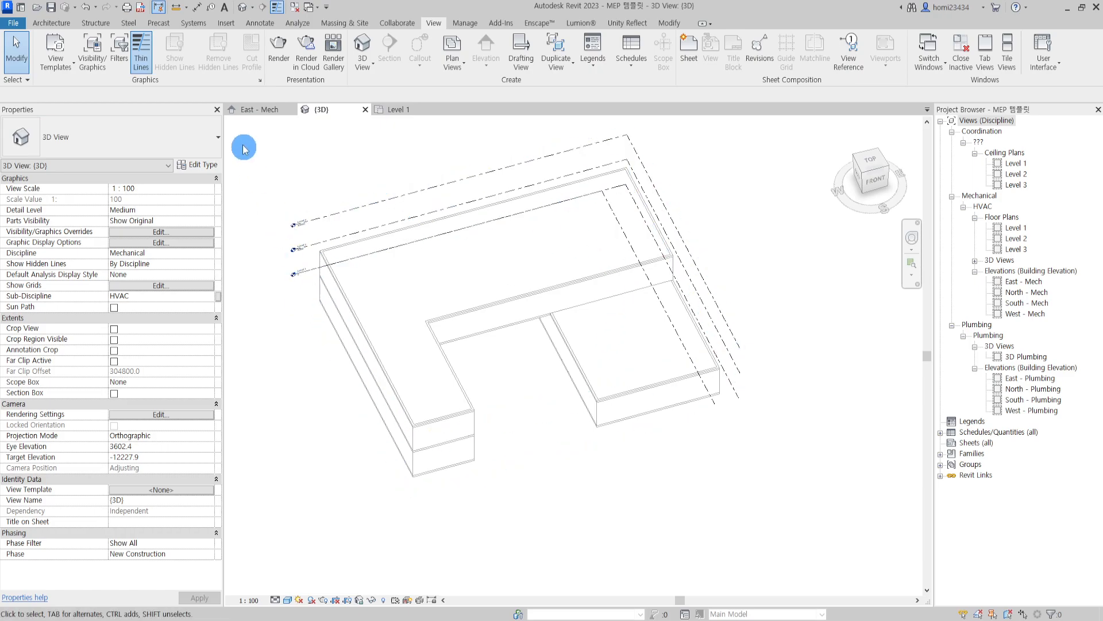
left_click(254, 115)
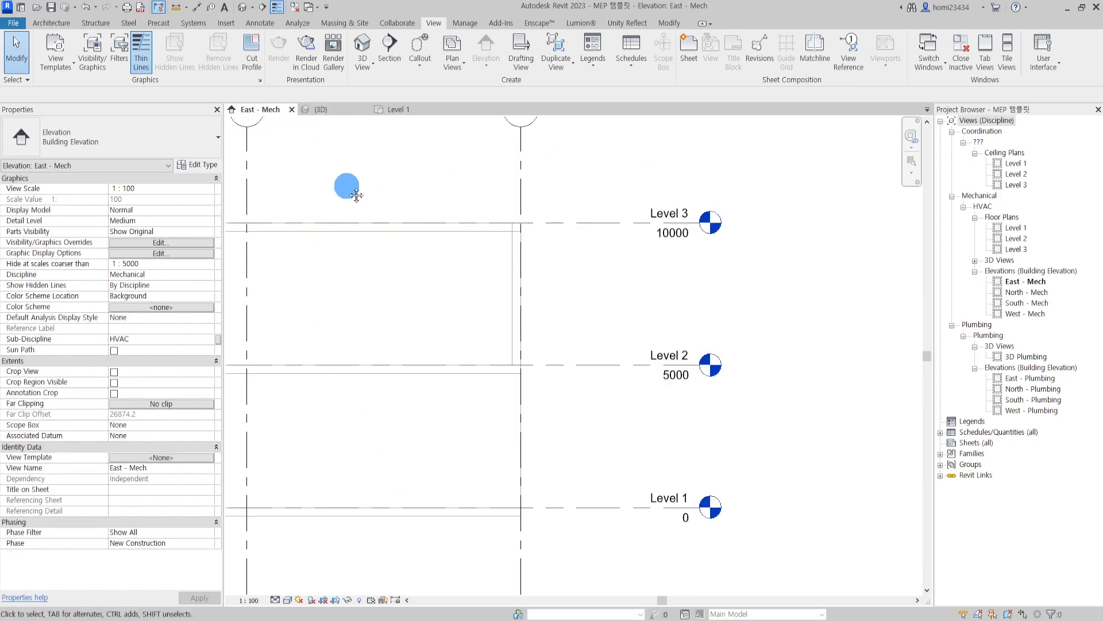
scroll(496, 185, "down", 3)
left_click(292, 109)
left_click(316, 113)
scroll(488, 201, "up", 3)
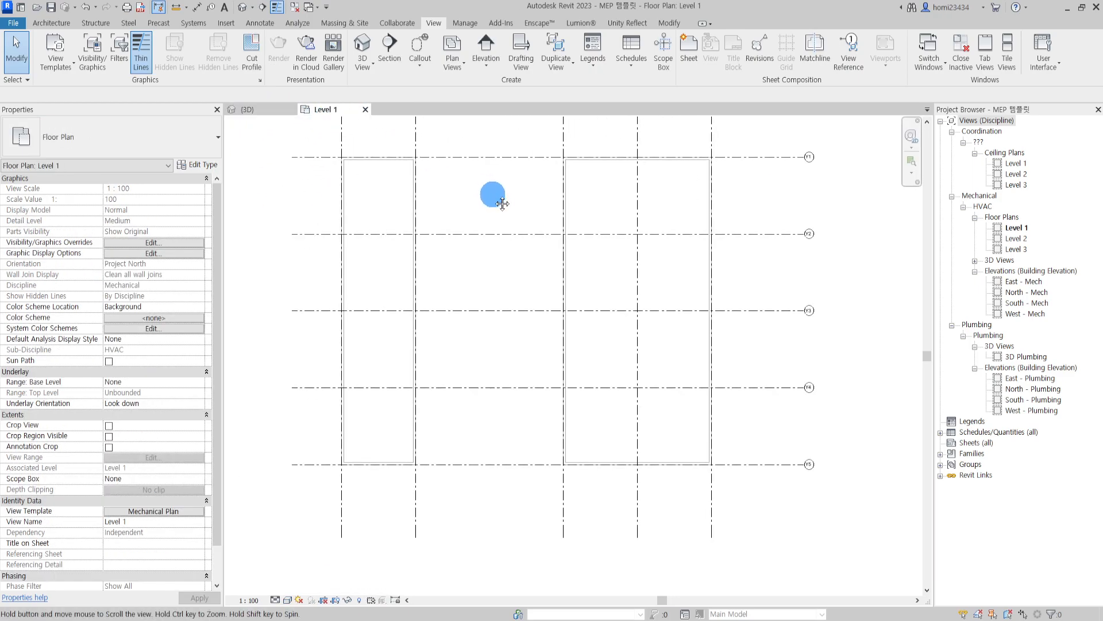
Open Mechanical Settings from the HVAC tools, view the hidden line settings, and close the dialog.
left_click(193, 23)
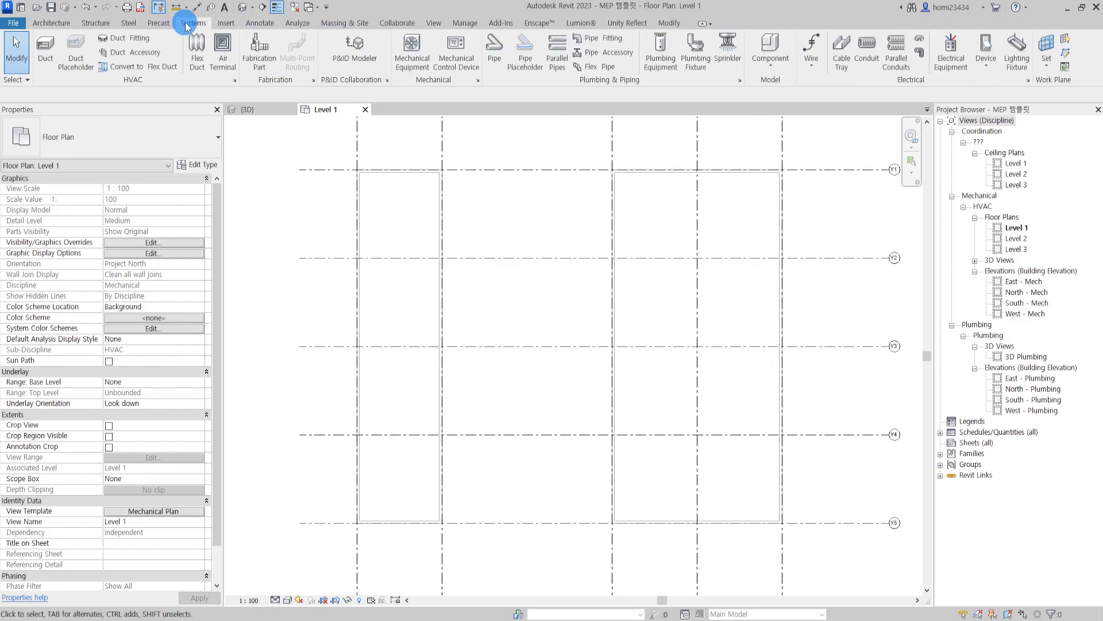
middle_click_drag(588, 192, 568, 197)
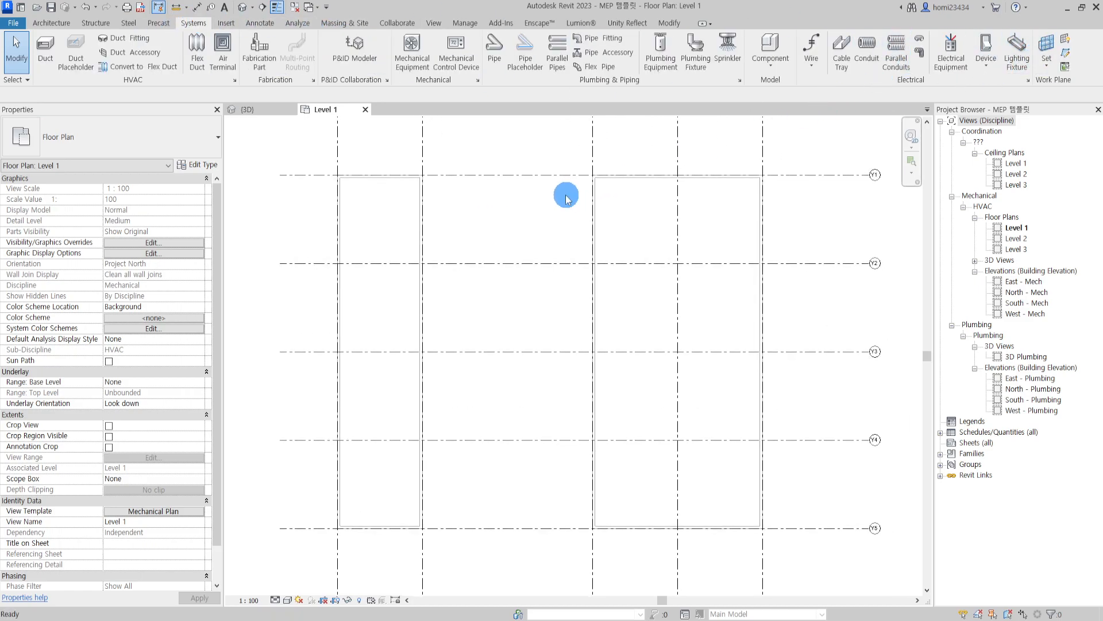
middle_click_drag(449, 186, 475, 176)
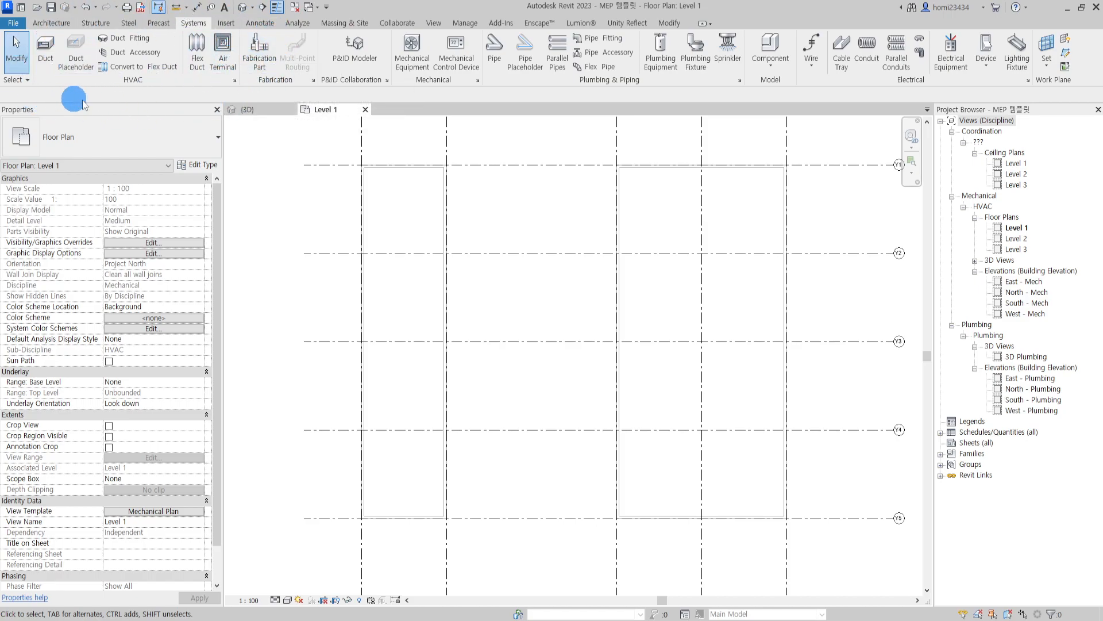
left_click(234, 80)
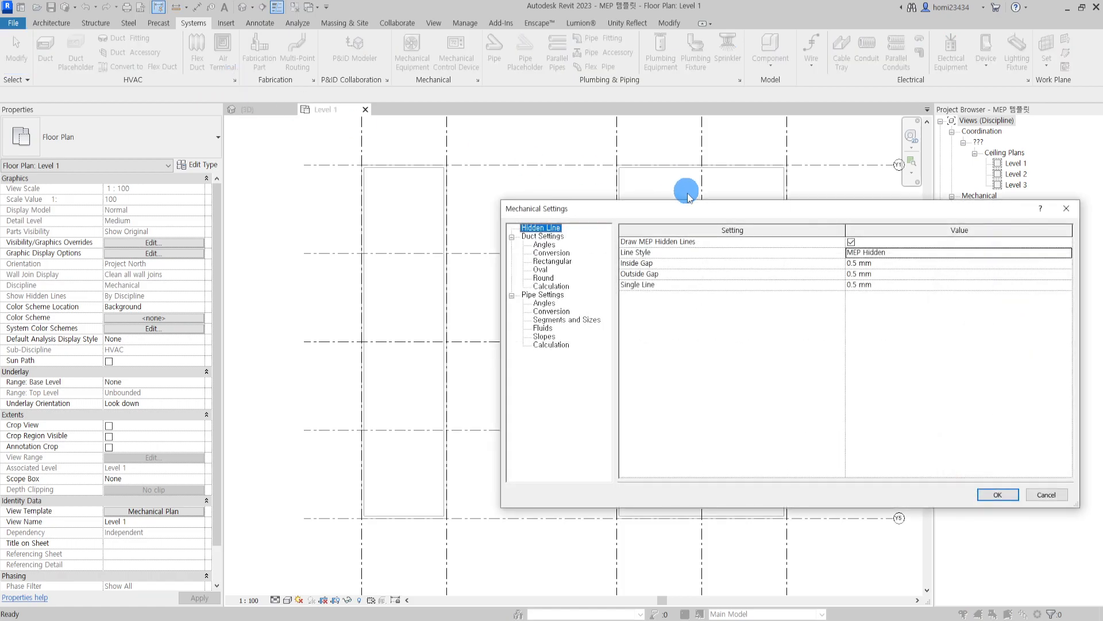
left_click_drag(708, 215, 437, 167)
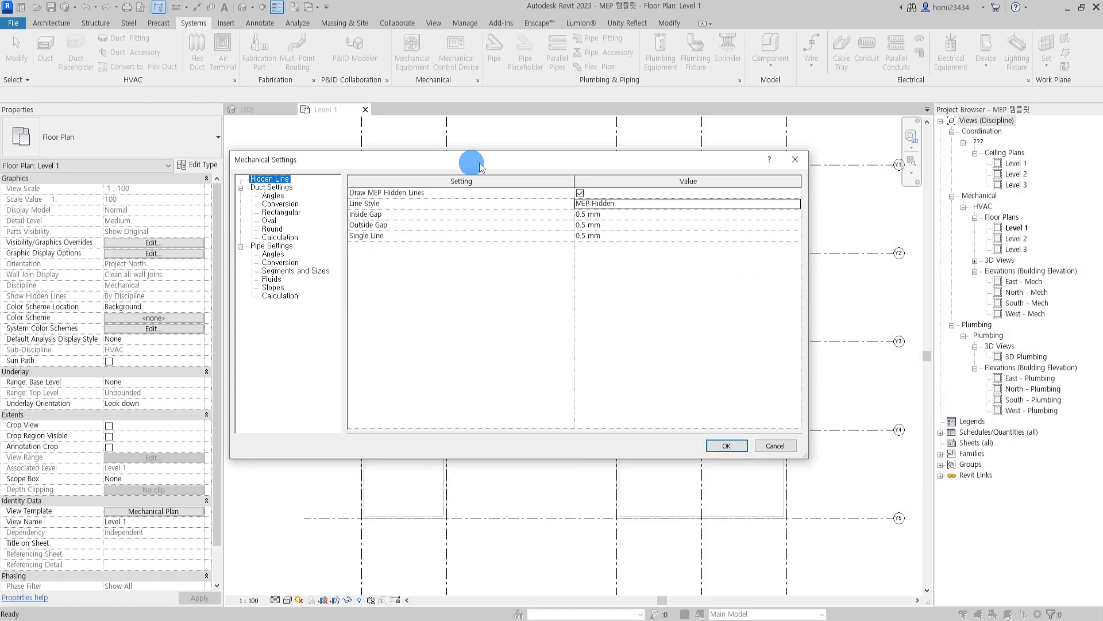
left_click(801, 163)
Open Mechanical Settings through the project's MEP Settings, view the dialog, and close it.
left_click(465, 23)
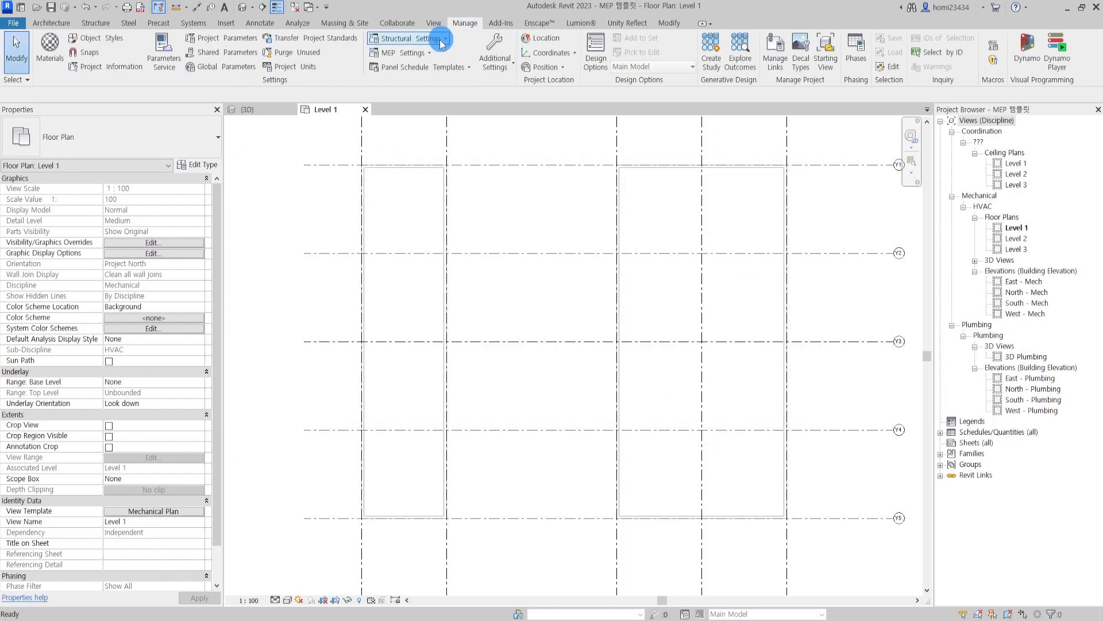
left_click(427, 53)
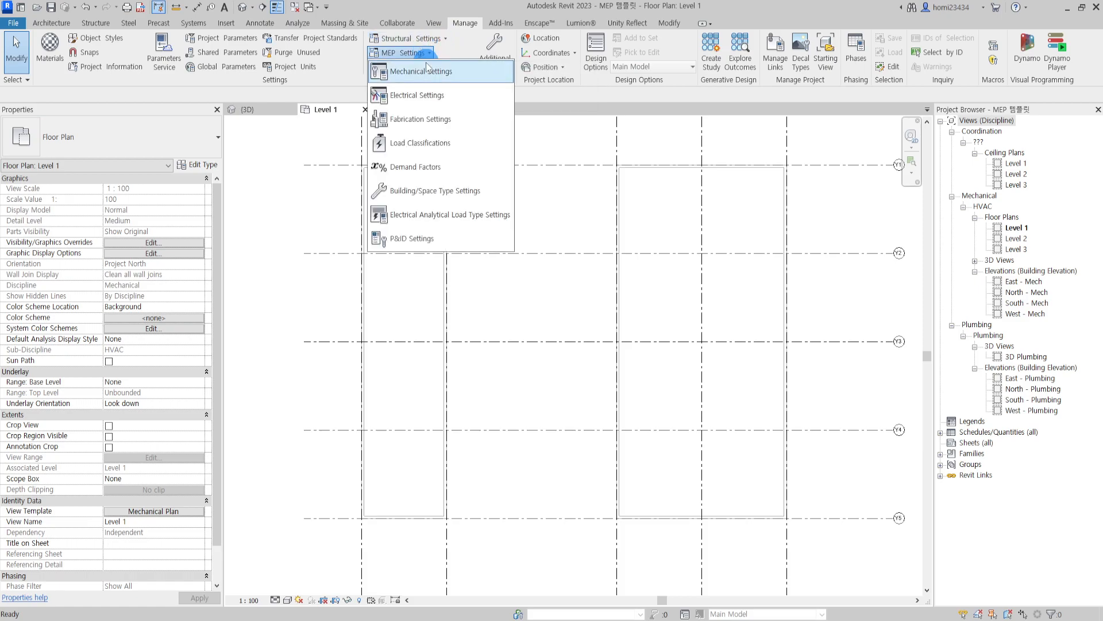
left_click(440, 74)
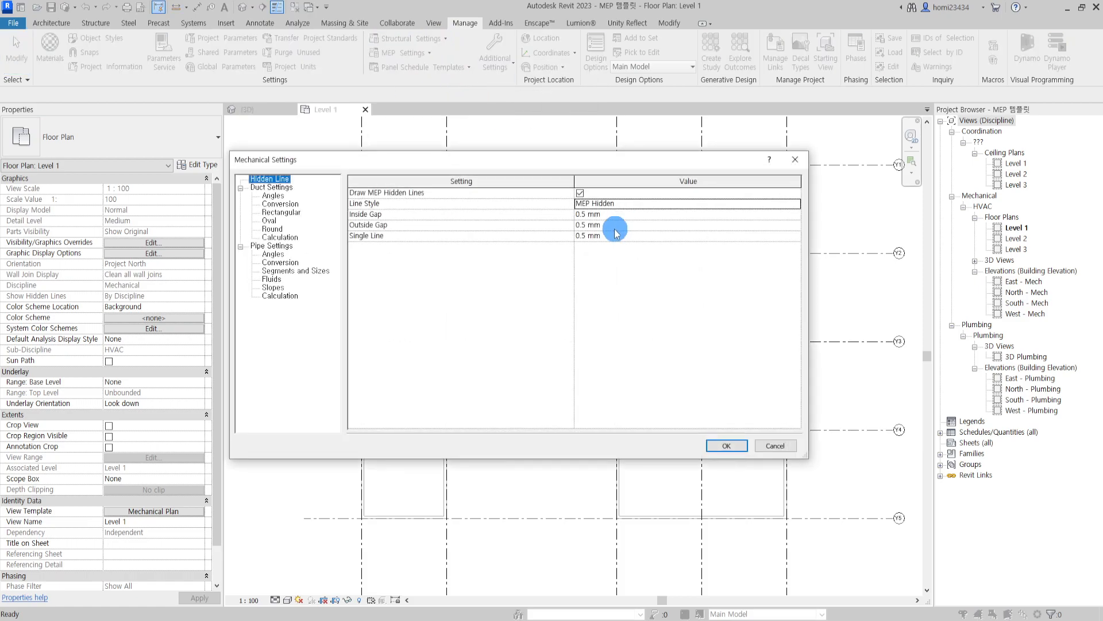
left_click(795, 159)
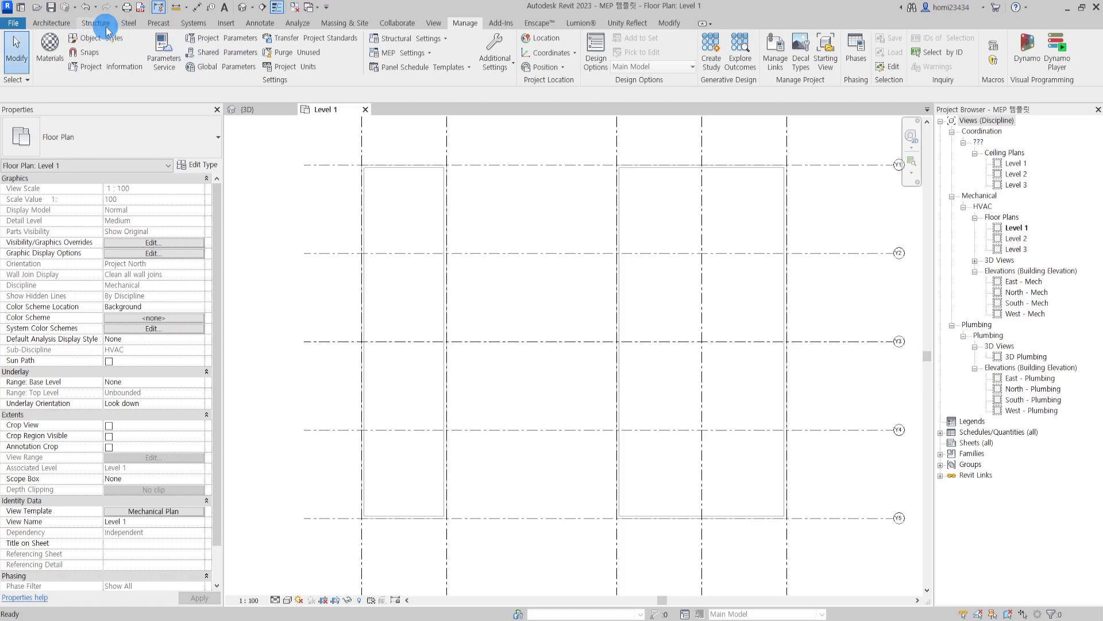
Reopen Mechanical Settings from the HVAC tools and review the general Duct Settings values.
left_click(195, 23)
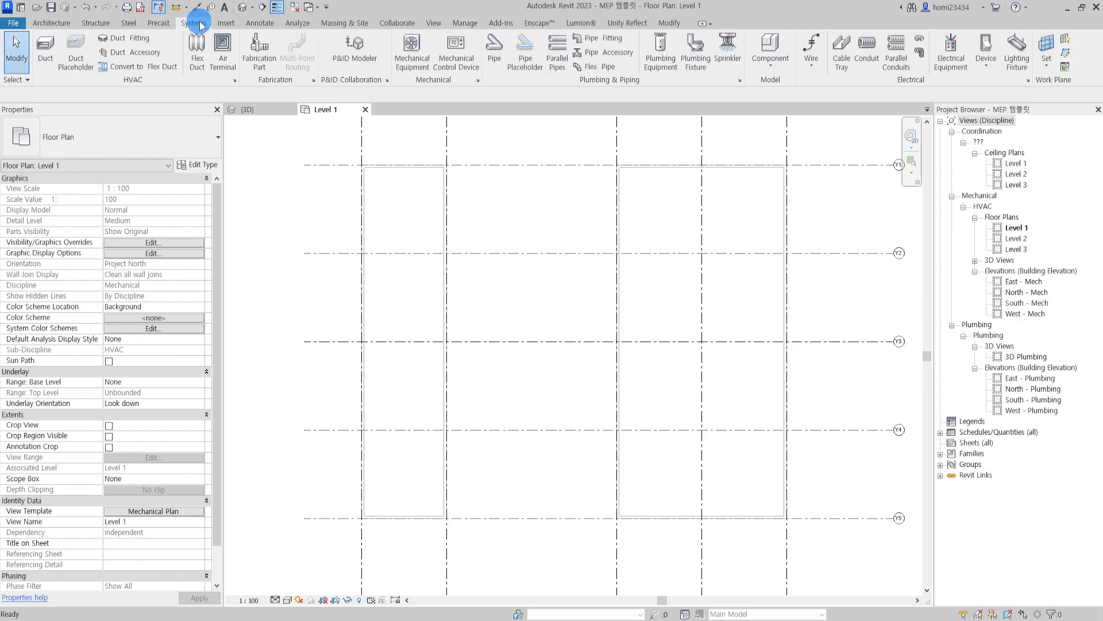
left_click(235, 82)
left_click(327, 184)
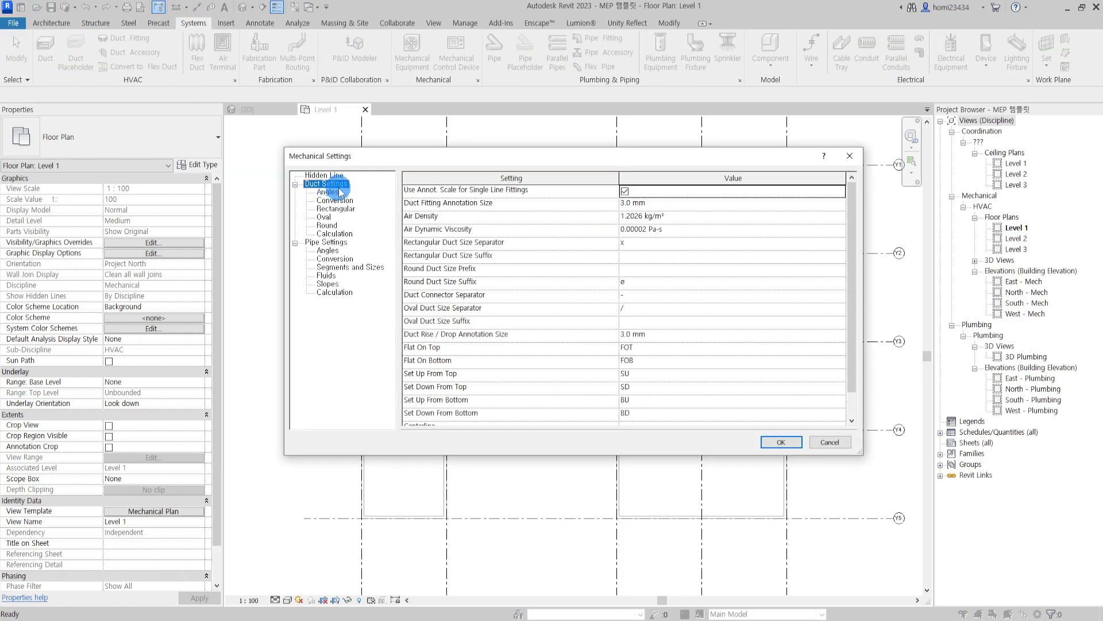
scroll(603, 265, "down", 1)
scroll(600, 263, "up", 1)
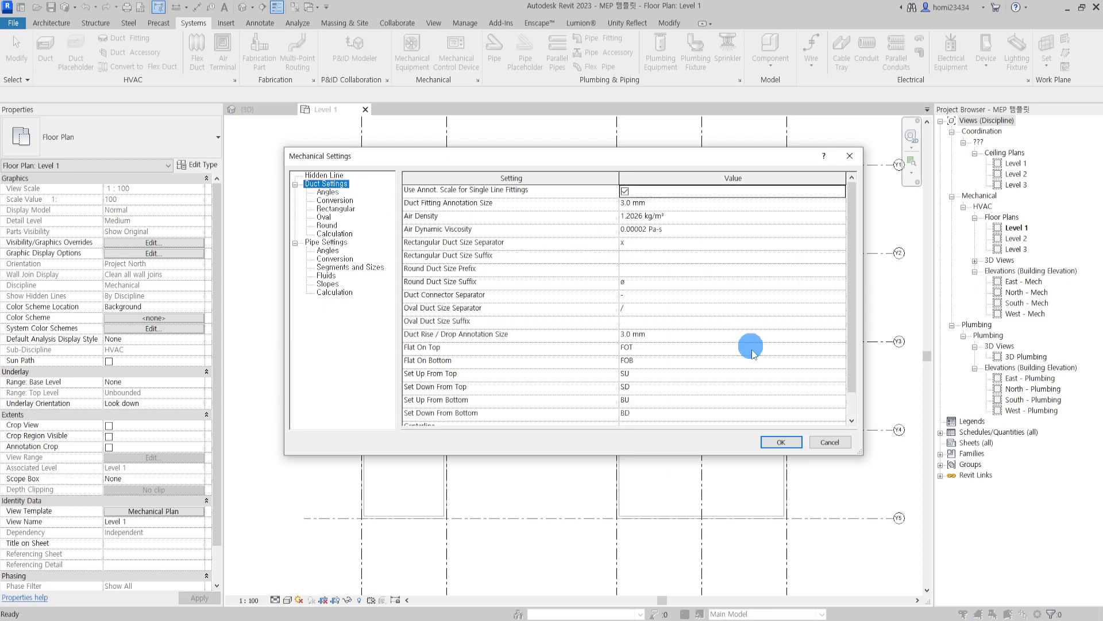
scroll(448, 278, "down", 1)
scroll(581, 266, "up", 1)
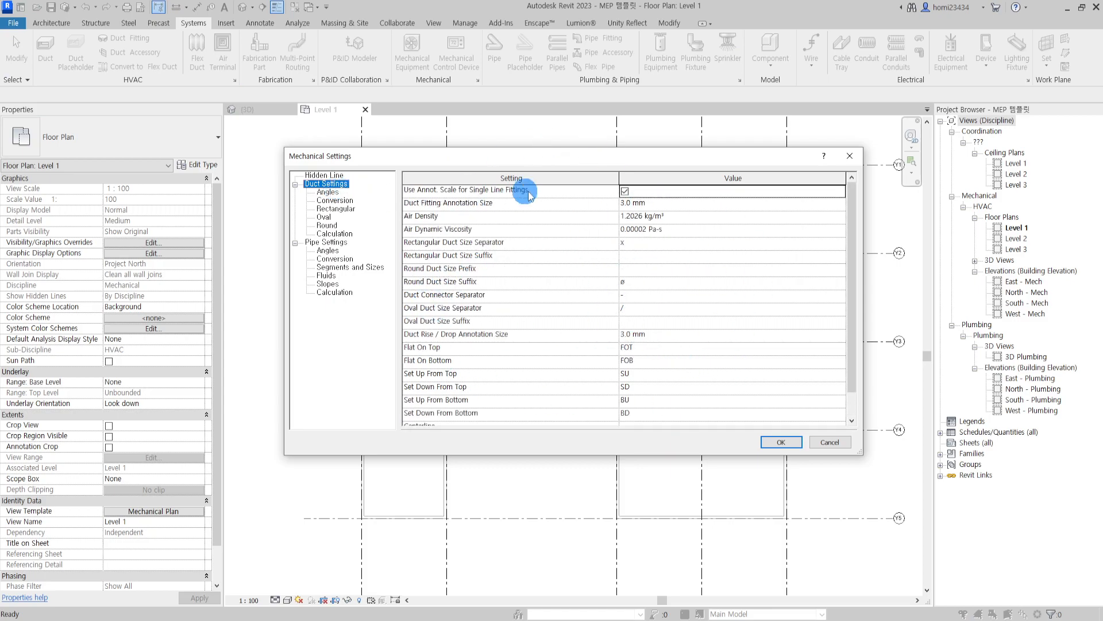
Review the duct fitting angle options and the conversion settings for the Supply Air and Return Air classifications.
left_click(328, 193)
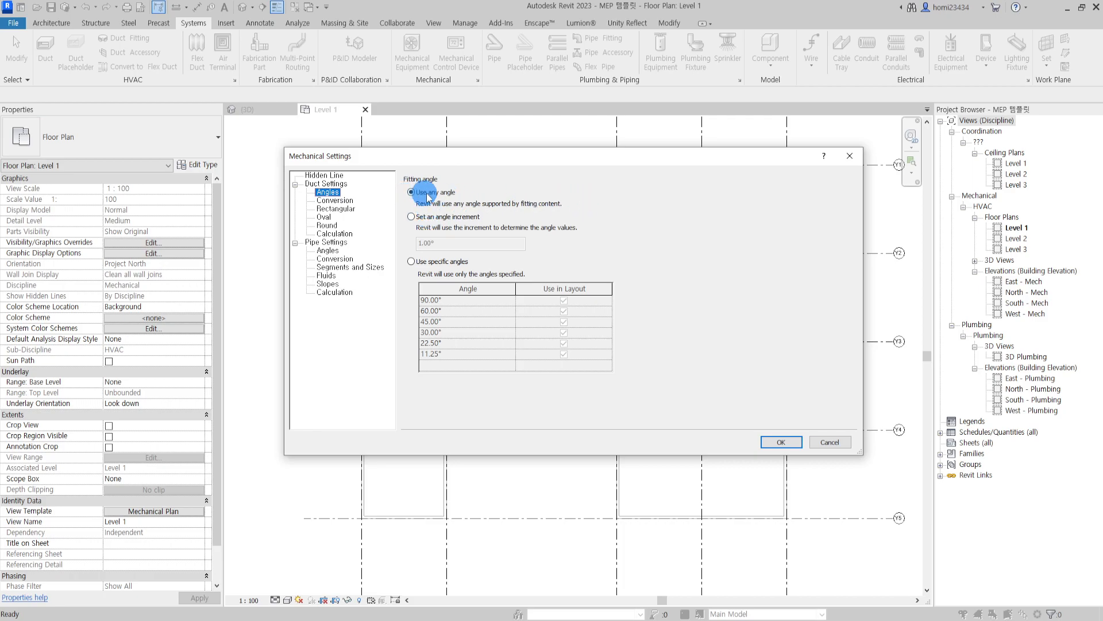
left_click(332, 201)
left_click(549, 188)
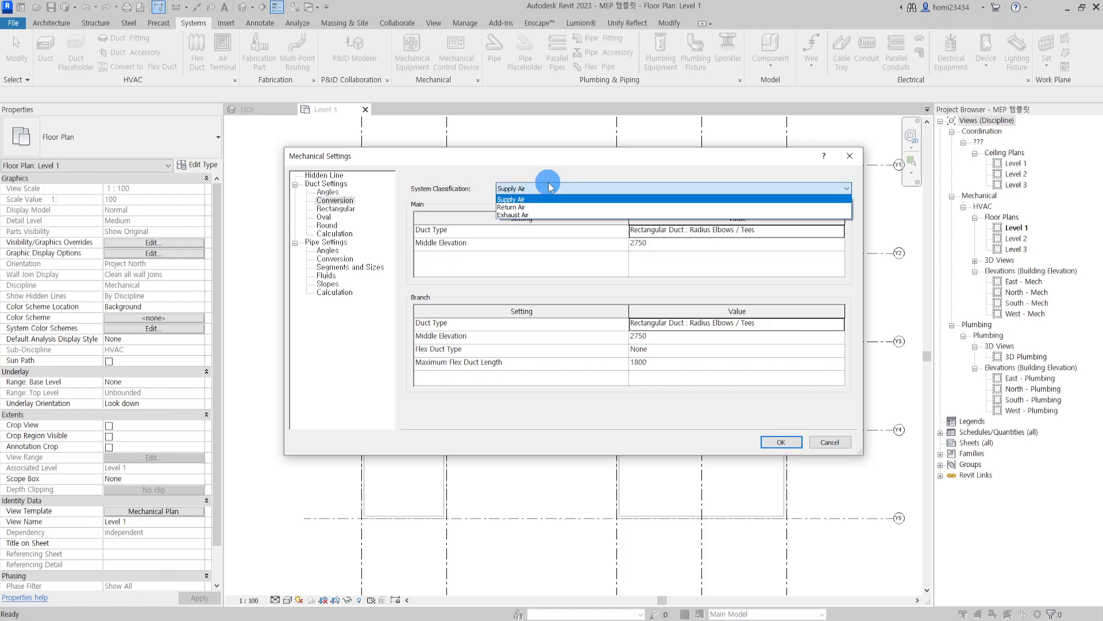
left_click(538, 189)
left_click(529, 190)
left_click(523, 191)
left_click(523, 191)
left_click(517, 207)
left_click(526, 190)
left_click(526, 200)
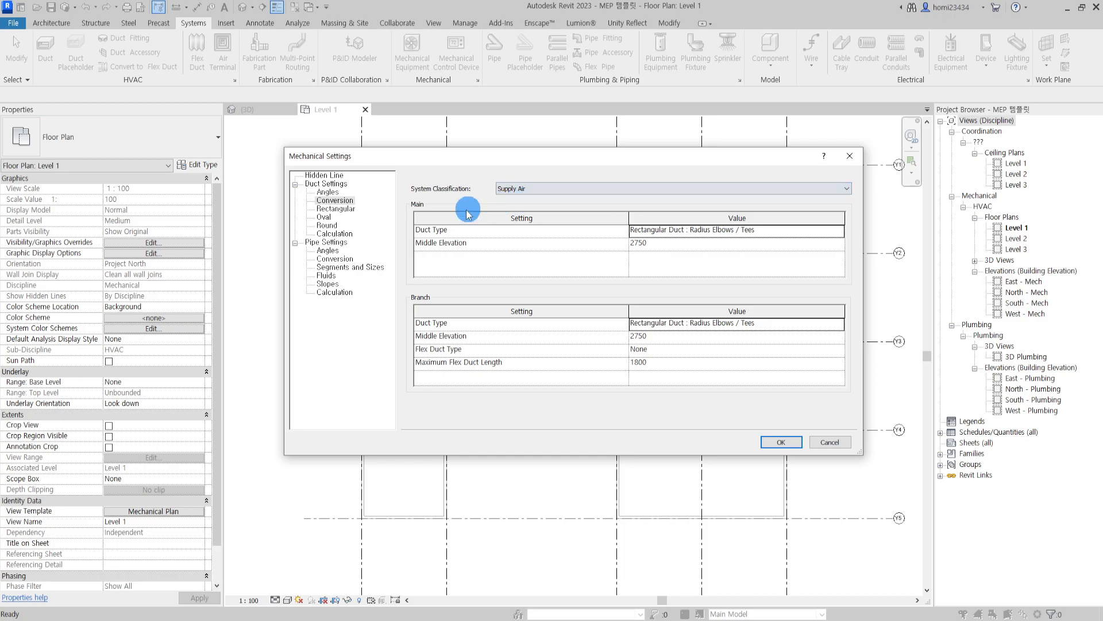
Review the full list of rectangular duct sizes and highlight individual size entries.
left_click(343, 209)
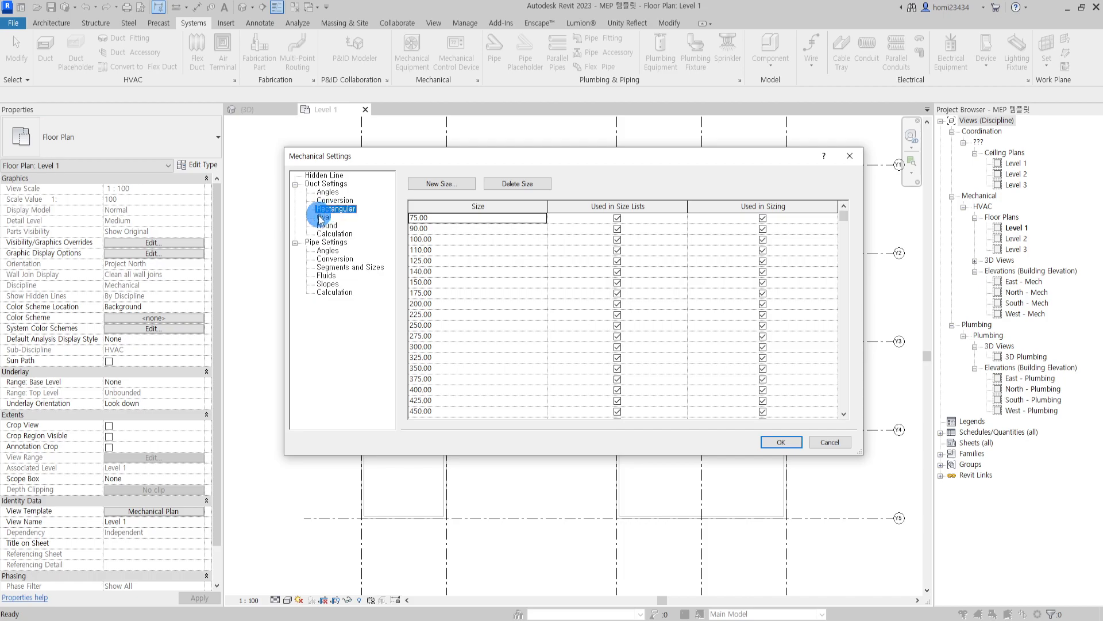
left_click(346, 209)
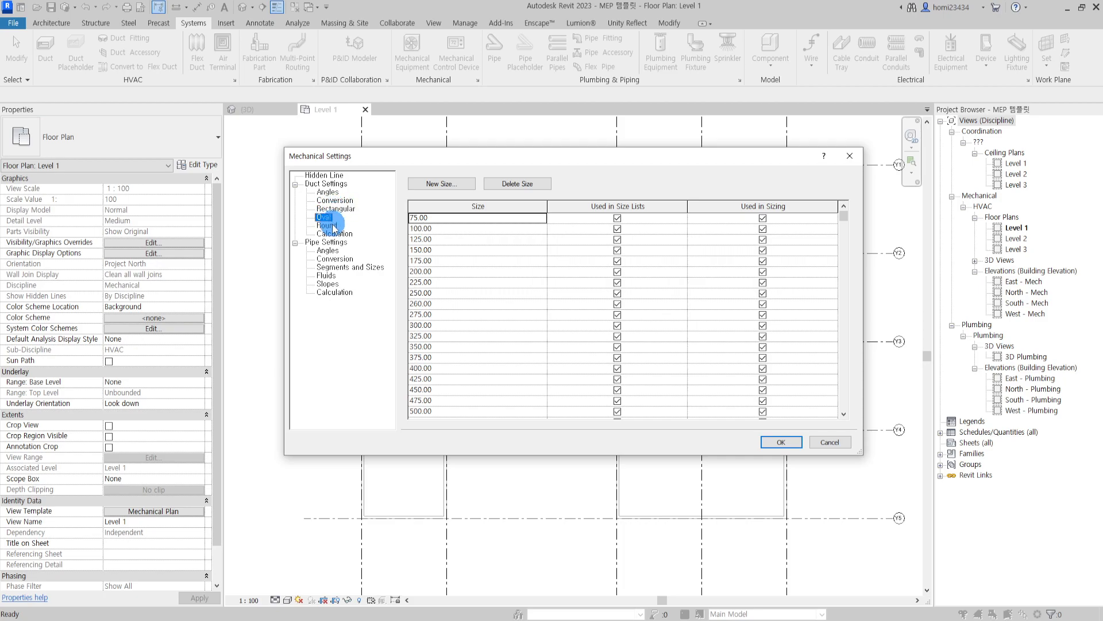
left_click(327, 226)
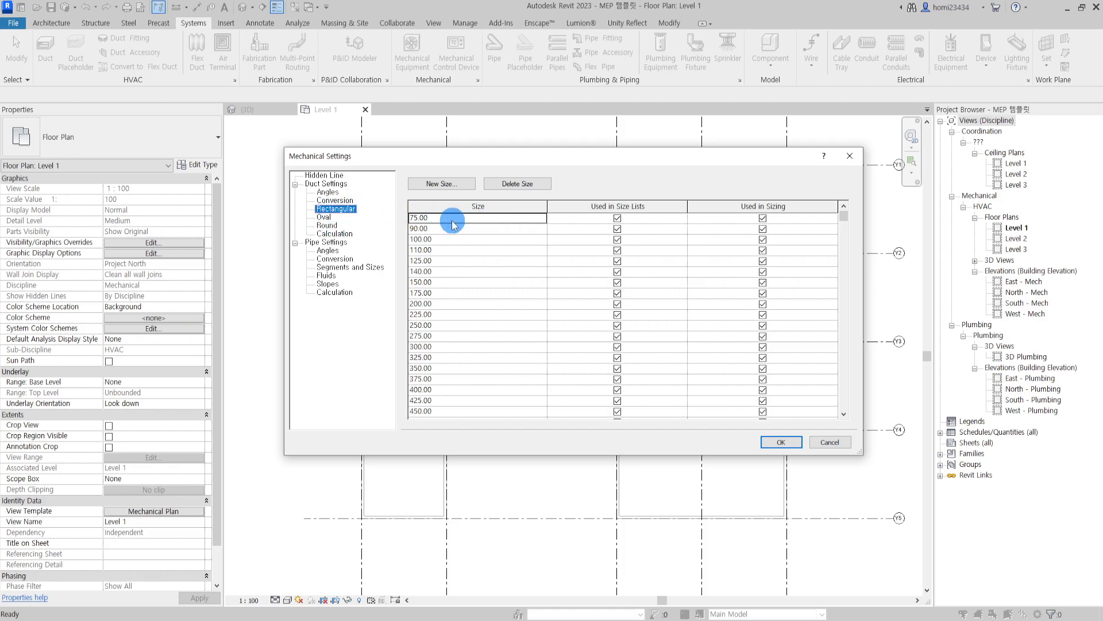
scroll(454, 224, "down", 5)
scroll(453, 220, "down", 7)
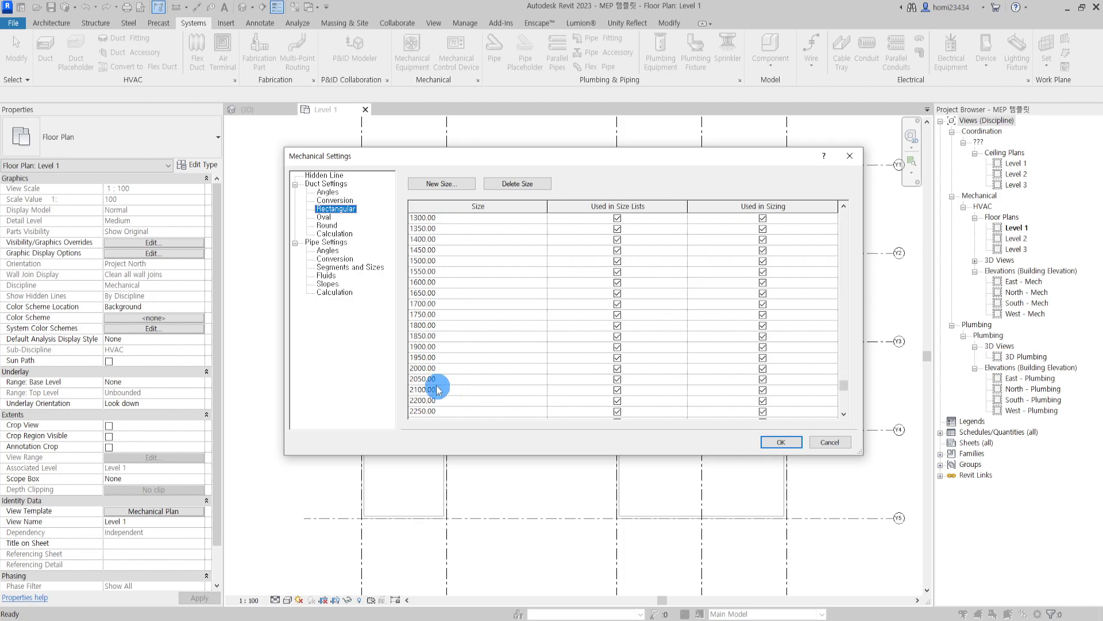
scroll(535, 316, "up", 13)
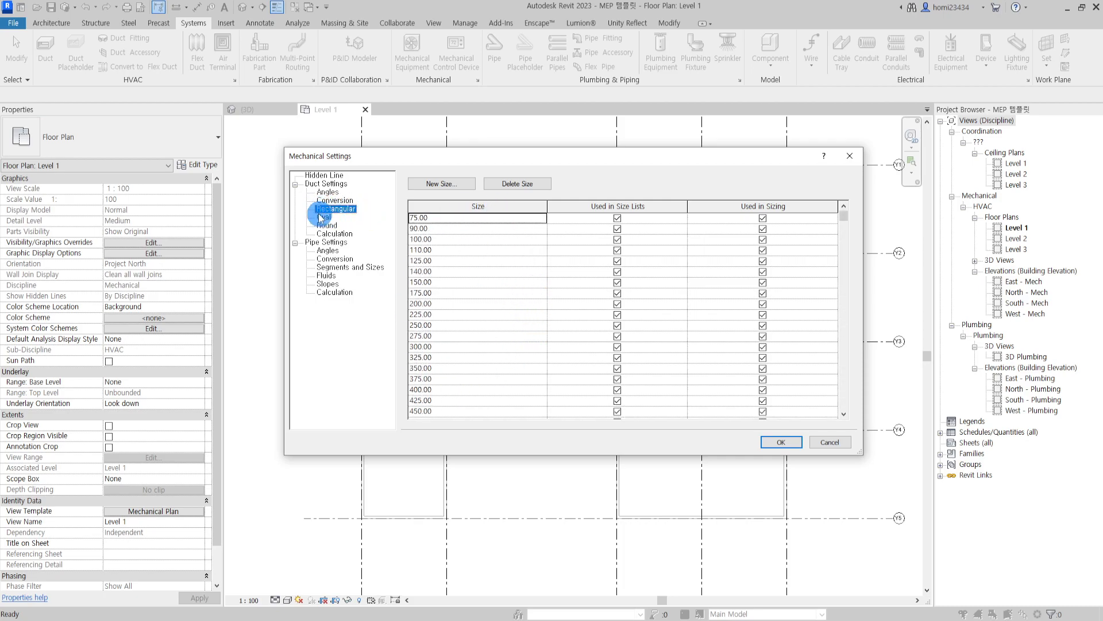
left_click(439, 222)
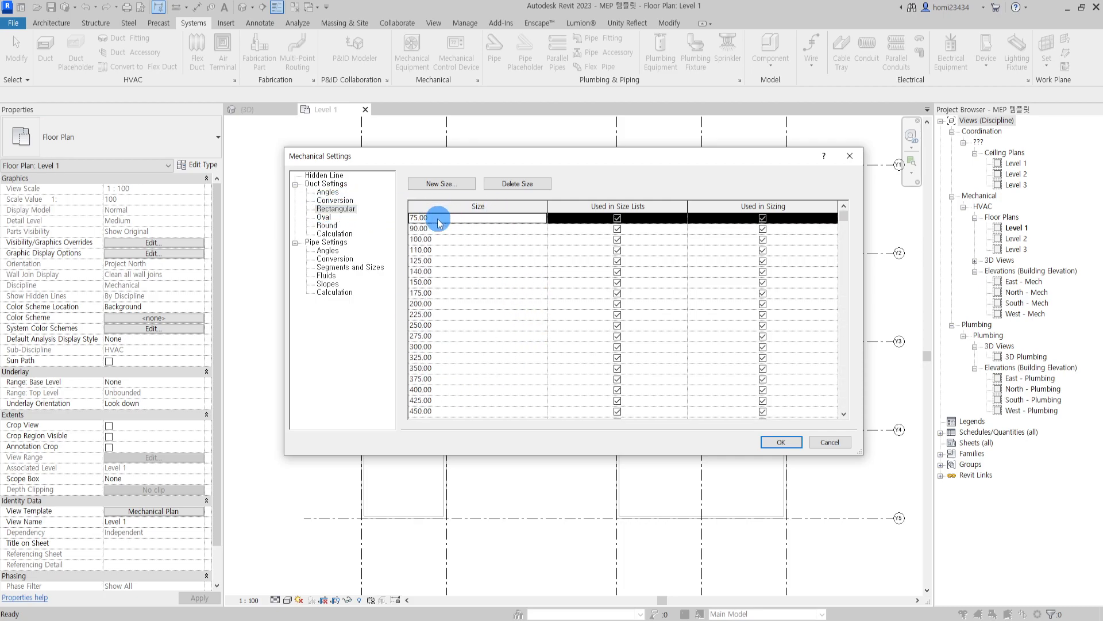
left_click(460, 249)
left_click(464, 292)
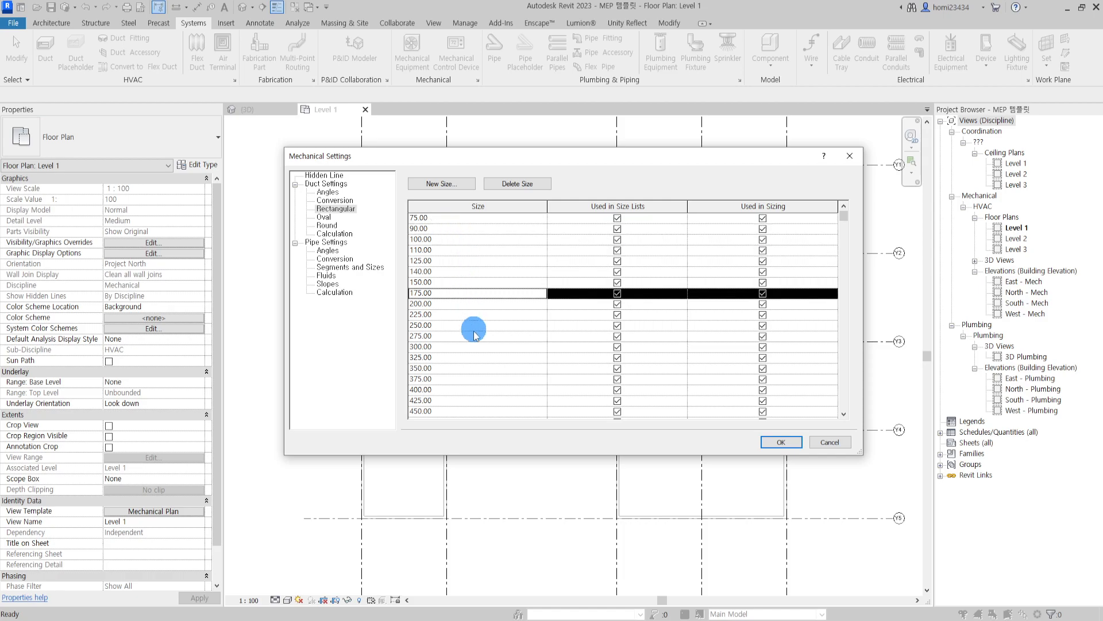
Review the oval and round duct size lists, and return to the rectangular sizes.
left_click(324, 217)
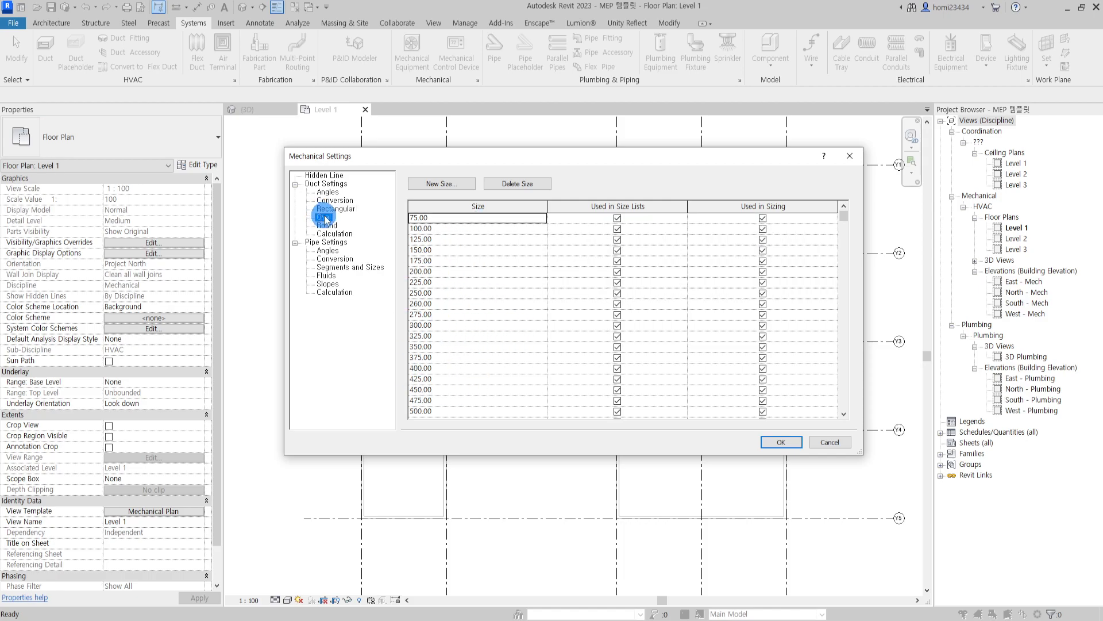
left_click(432, 222)
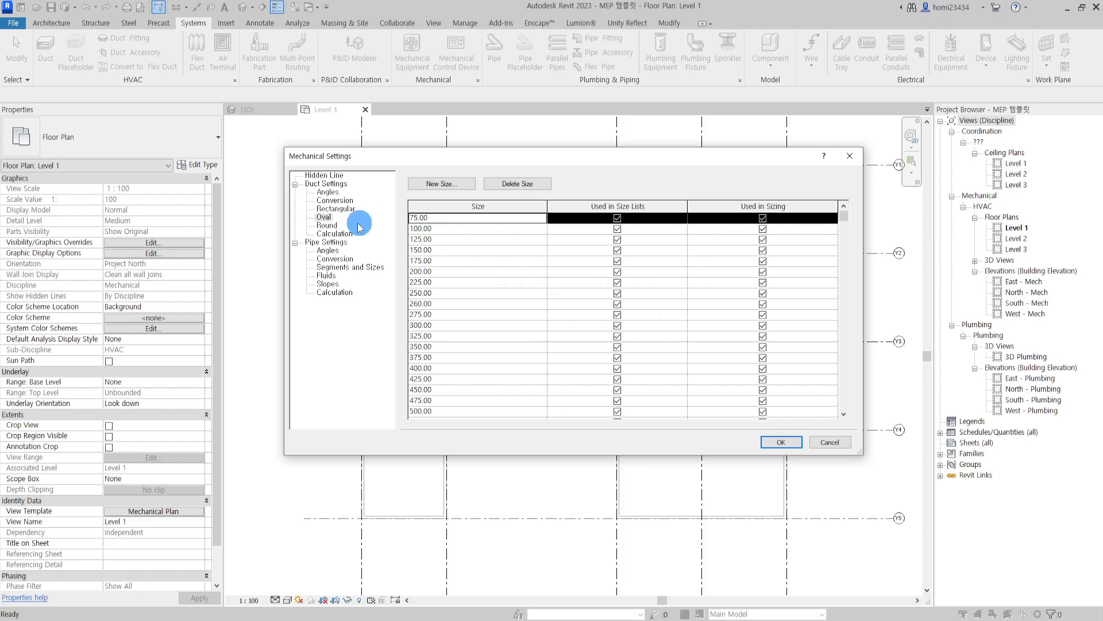
left_click(328, 225)
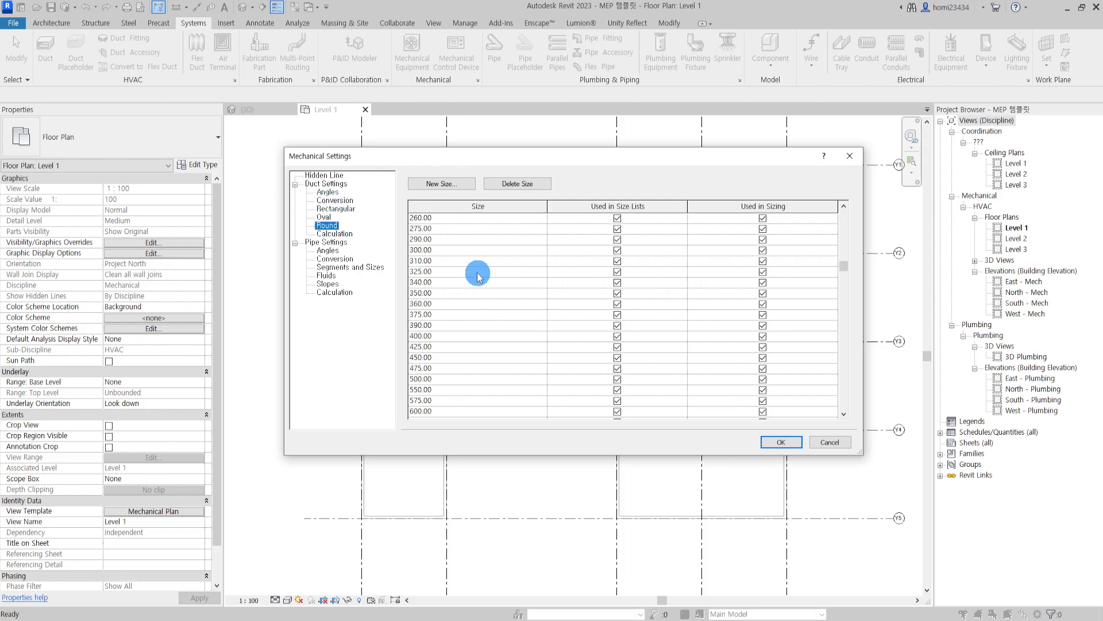
left_click(339, 210)
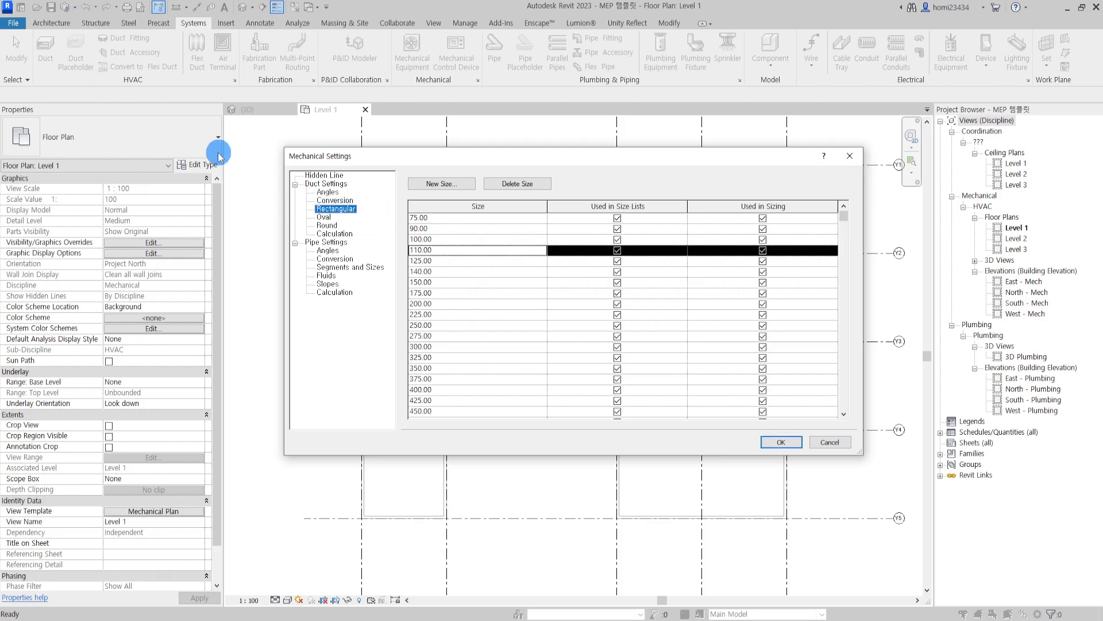
Review the rectangular duct sizes and the entry for adding a new size, and close Mechanical Settings.
scroll(493, 298, "down", 12)
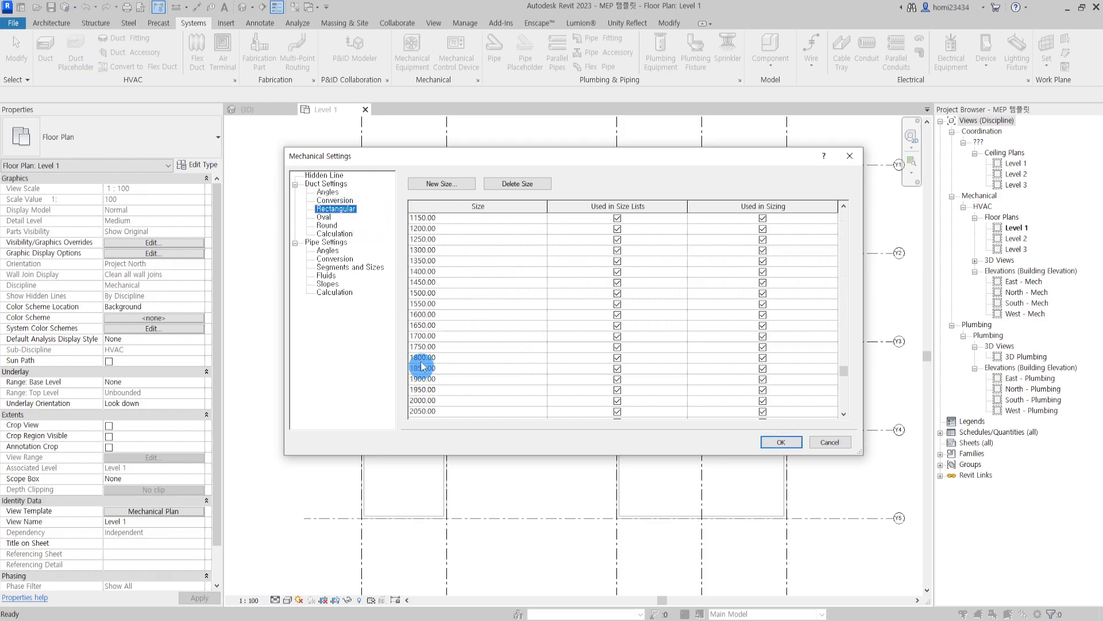
scroll(520, 307, "up", 12)
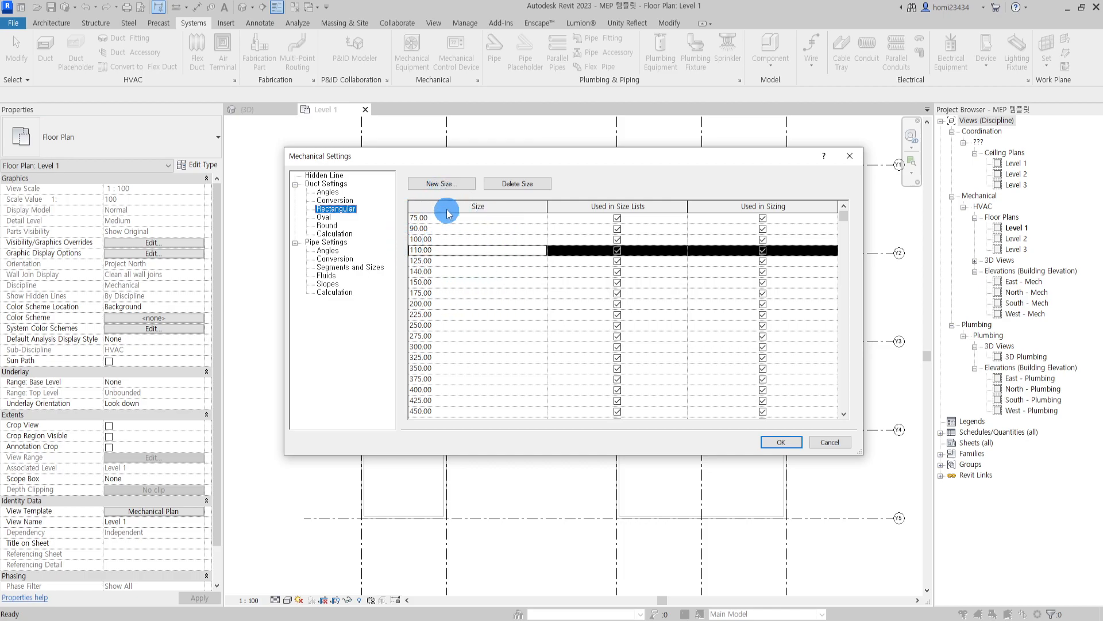
left_click(441, 184)
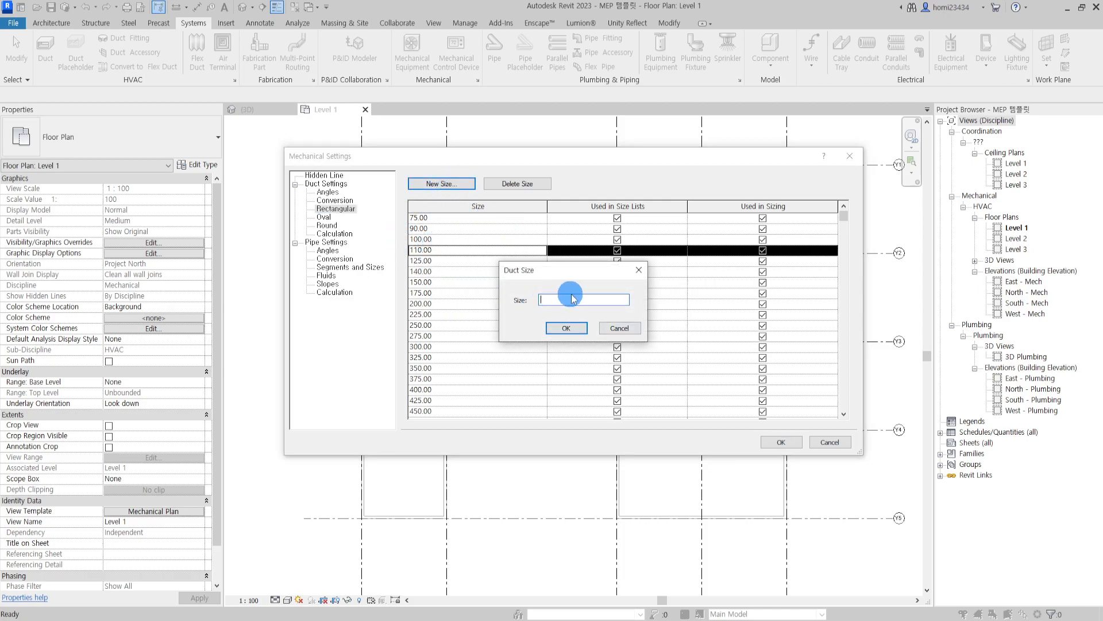
left_click(619, 328)
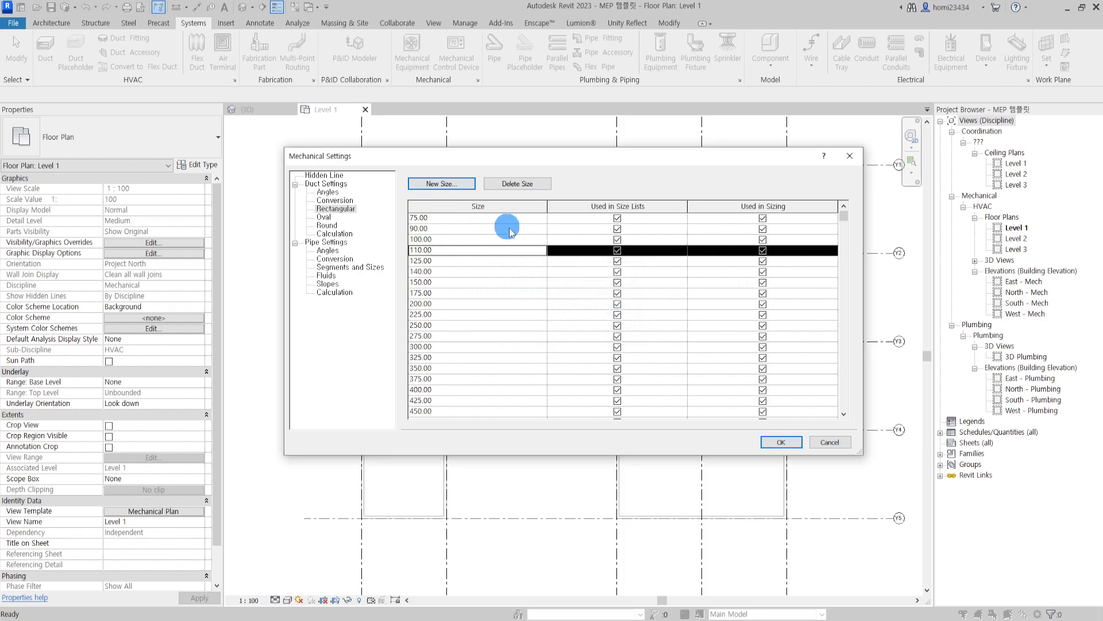
left_click(438, 218)
scroll(489, 325, "down", 11)
scroll(489, 320, "up", 11)
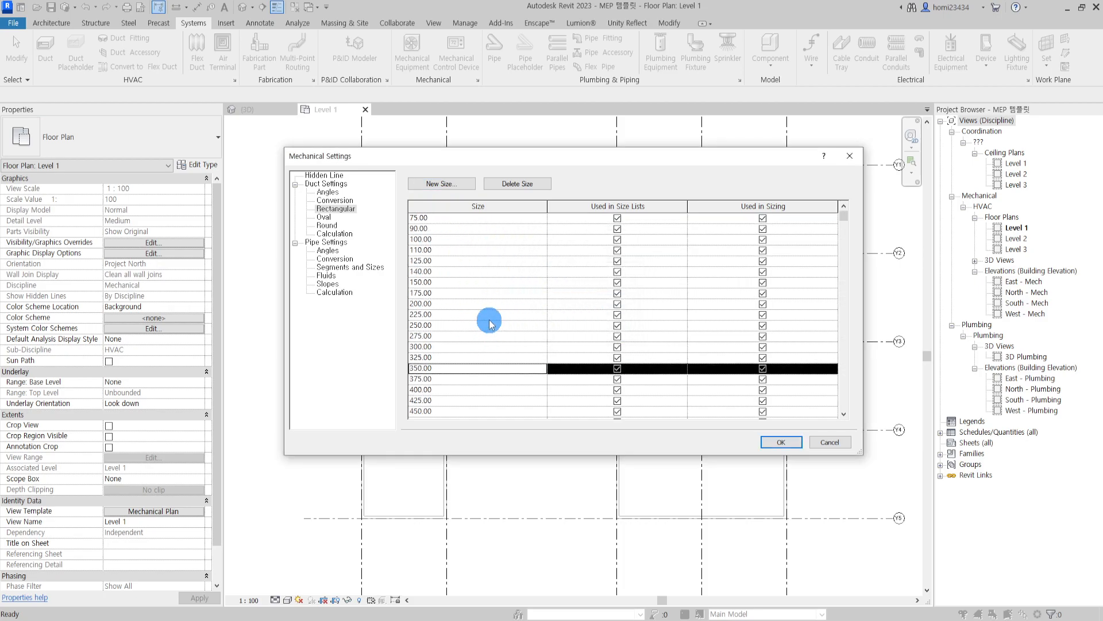
left_click(788, 446)
Examine the building and its level heights in the 3D view, comparing it with the Level 1 plan.
middle_click_drag(482, 328, 463, 322)
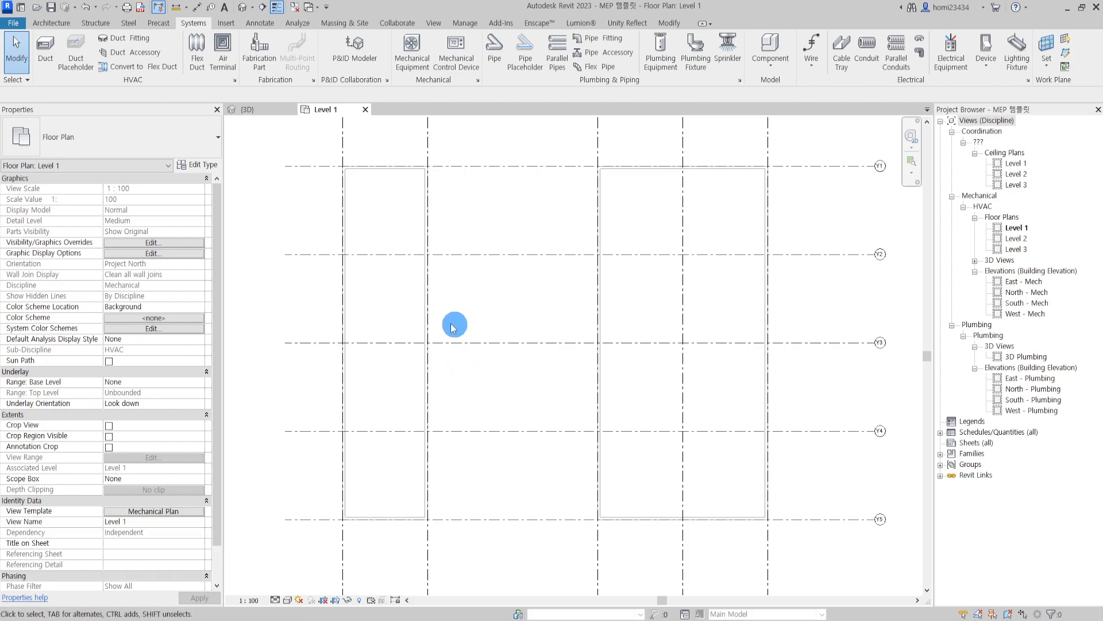
left_click(48, 49)
key("Escape")
left_click(249, 110)
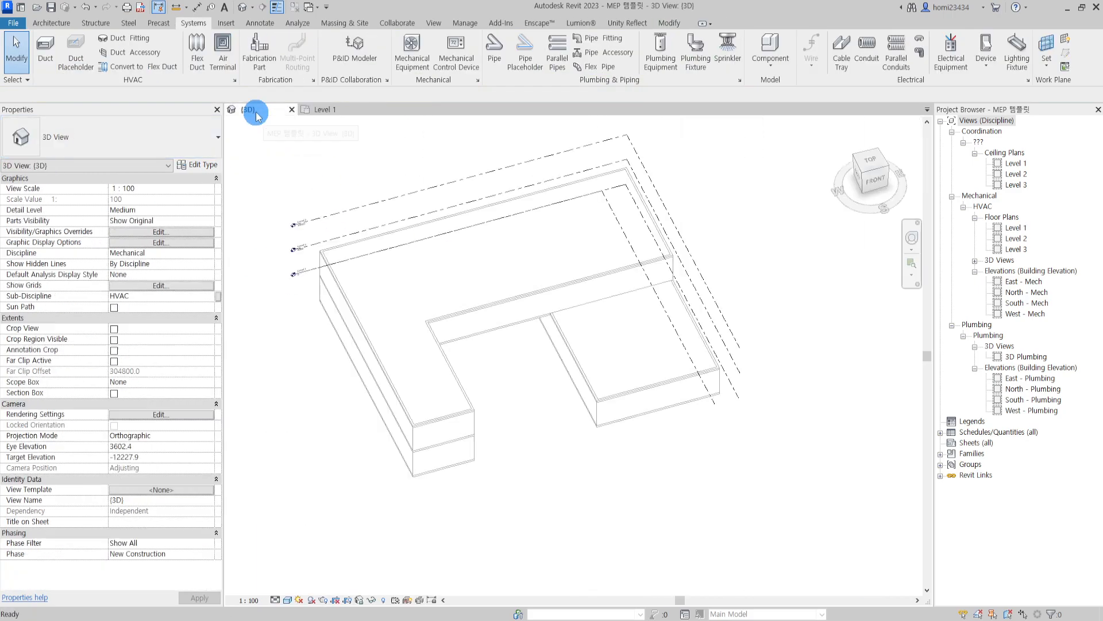
middle_click_drag(670, 446, 335, 445, "shift")
scroll(335, 443, "up", 4)
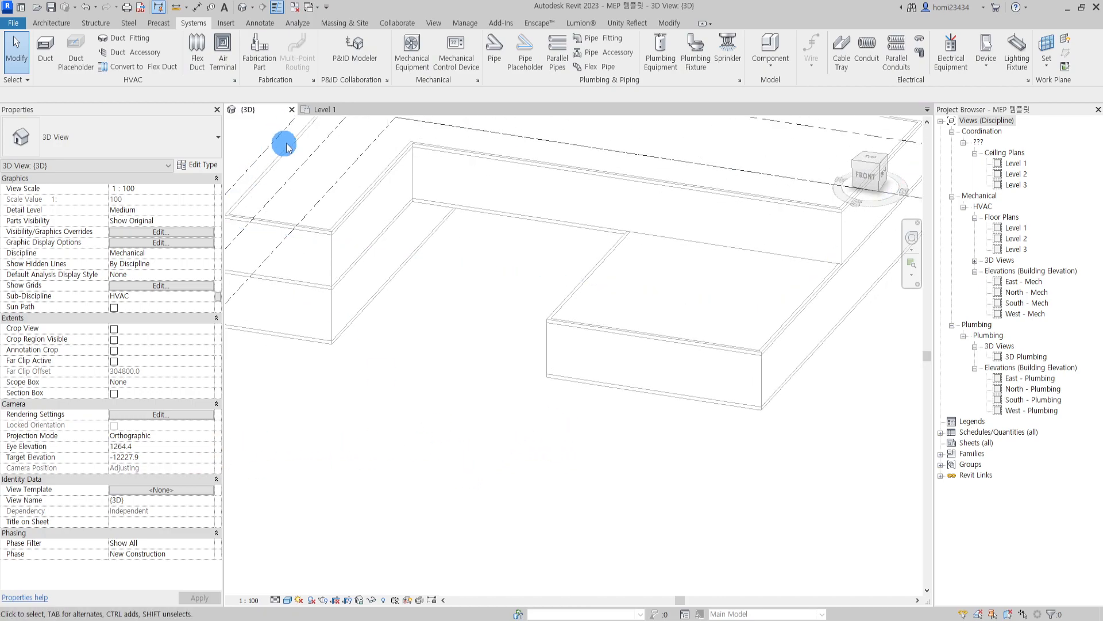
left_click(343, 115)
scroll(698, 333, "down", 3)
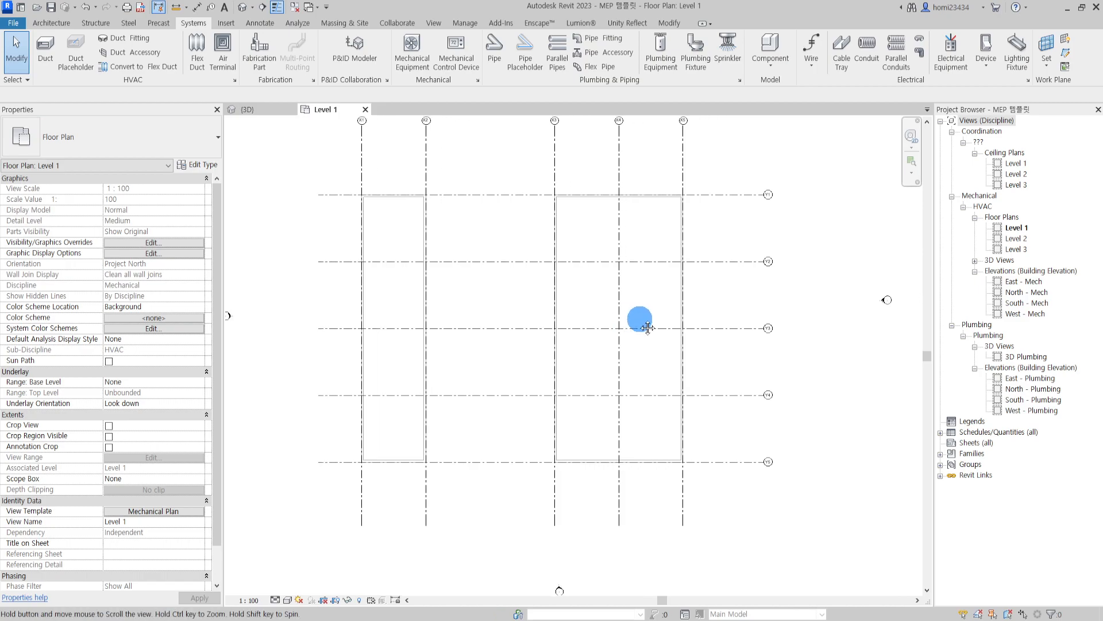
left_click(1014, 164)
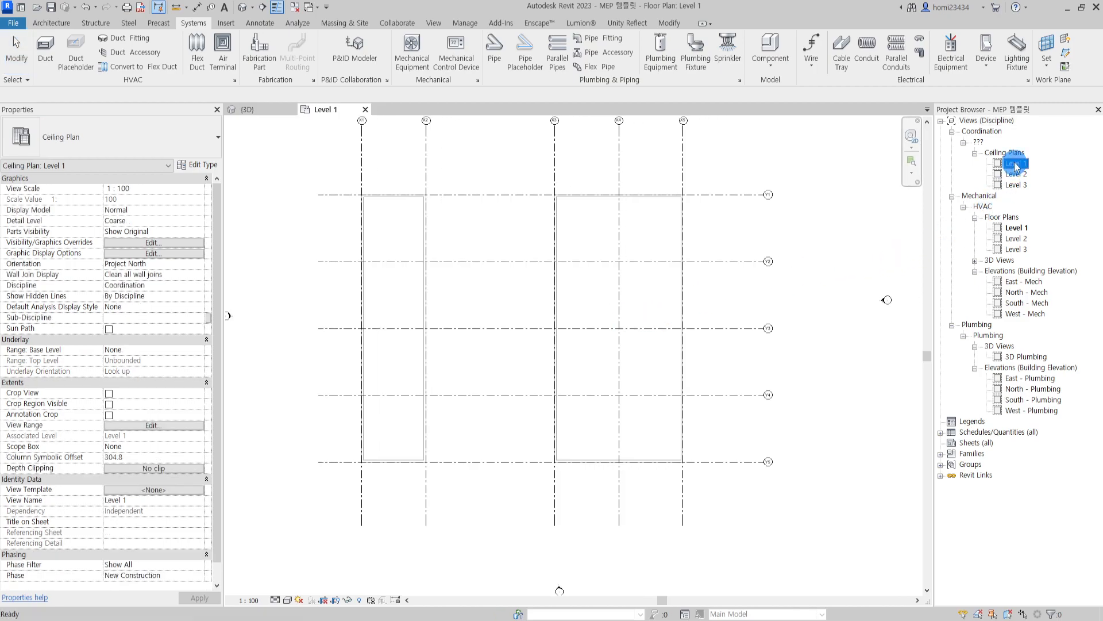
left_click(247, 110)
middle_click_drag(292, 143, 596, 258, "shift")
scroll(384, 253, "up", 3)
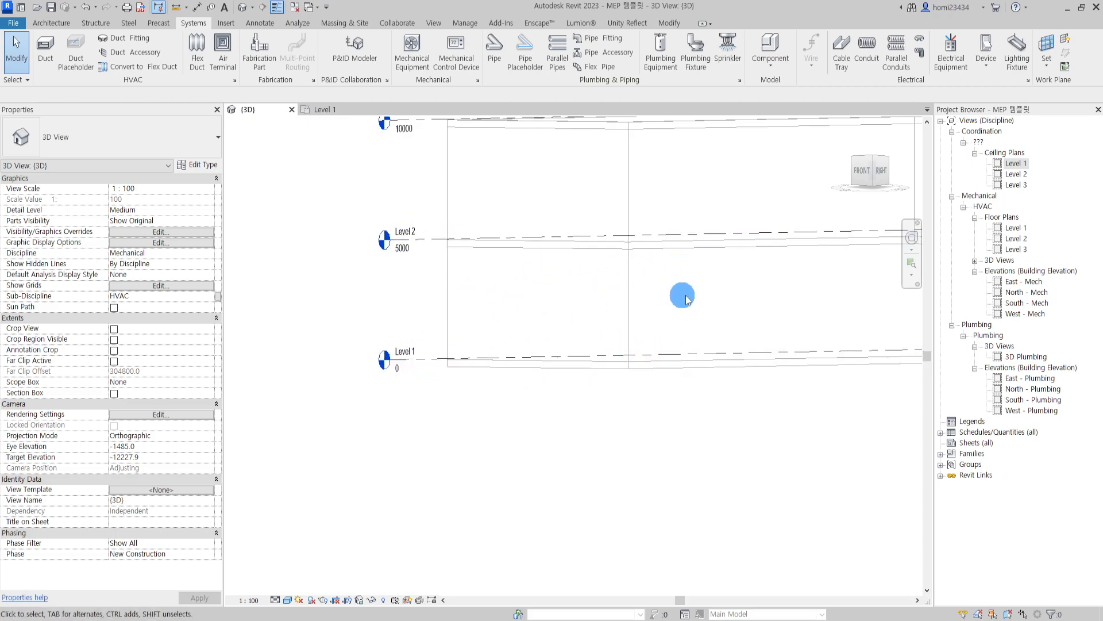
middle_click_drag(673, 295, 620, 291)
middle_click_drag(710, 345, 804, 322, "shift")
Open the HVAC Level 1 floor plan and set its view template to None.
double_click(1018, 228)
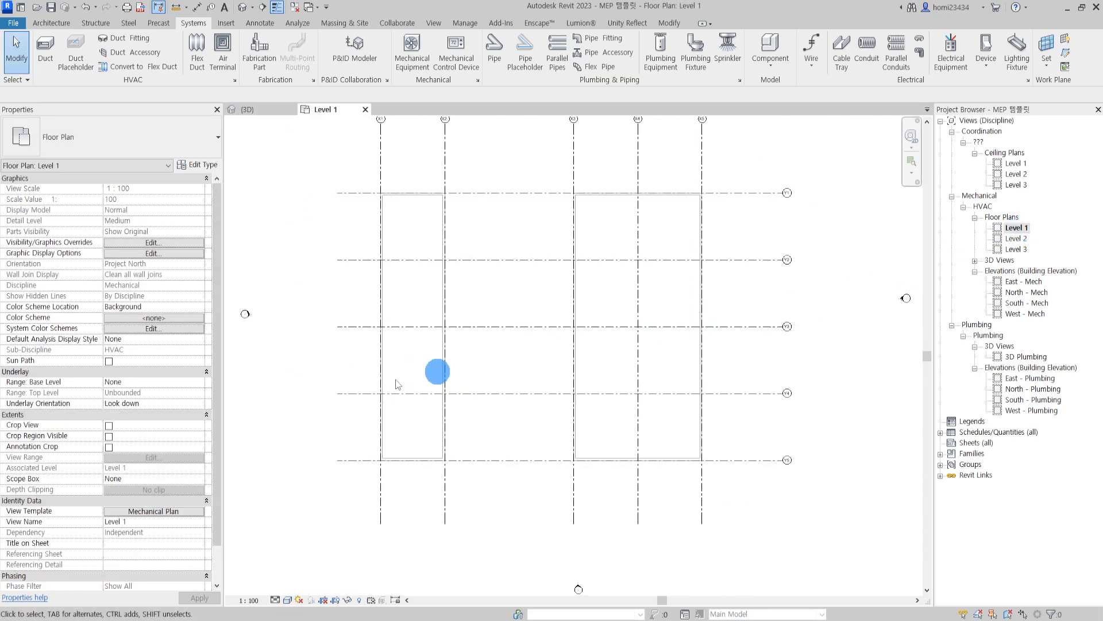
scroll(167, 449, "down", 2)
left_click(177, 489)
left_click(412, 368)
left_click(607, 517)
Set the cut plane offset in the Level 1 floor plan's view range to 2500.
left_click(150, 436)
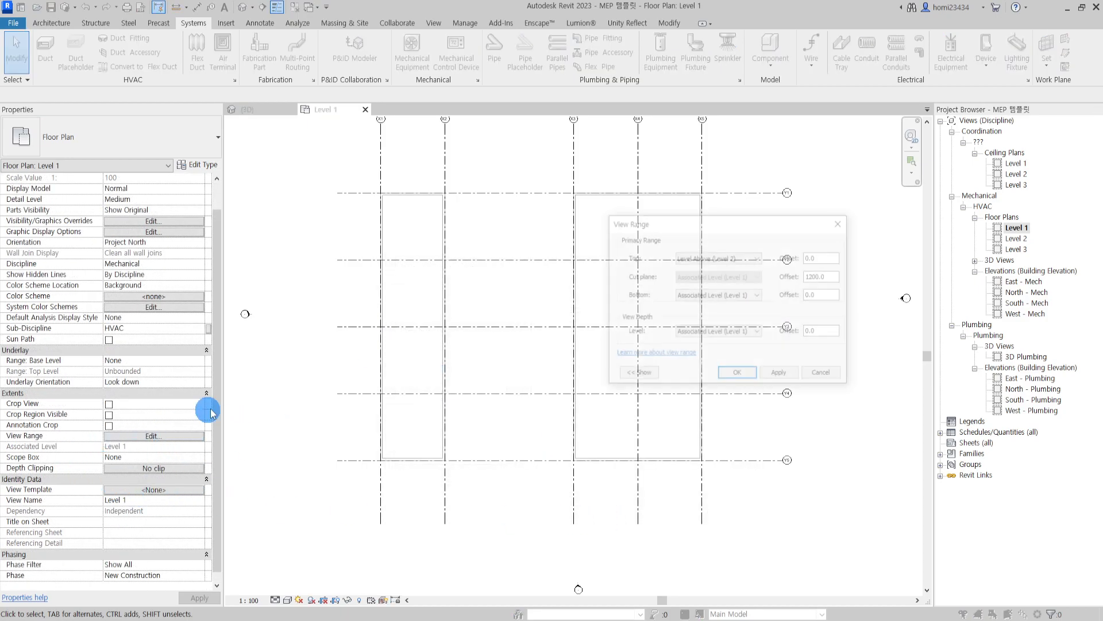
left_click_drag(832, 278, 798, 276)
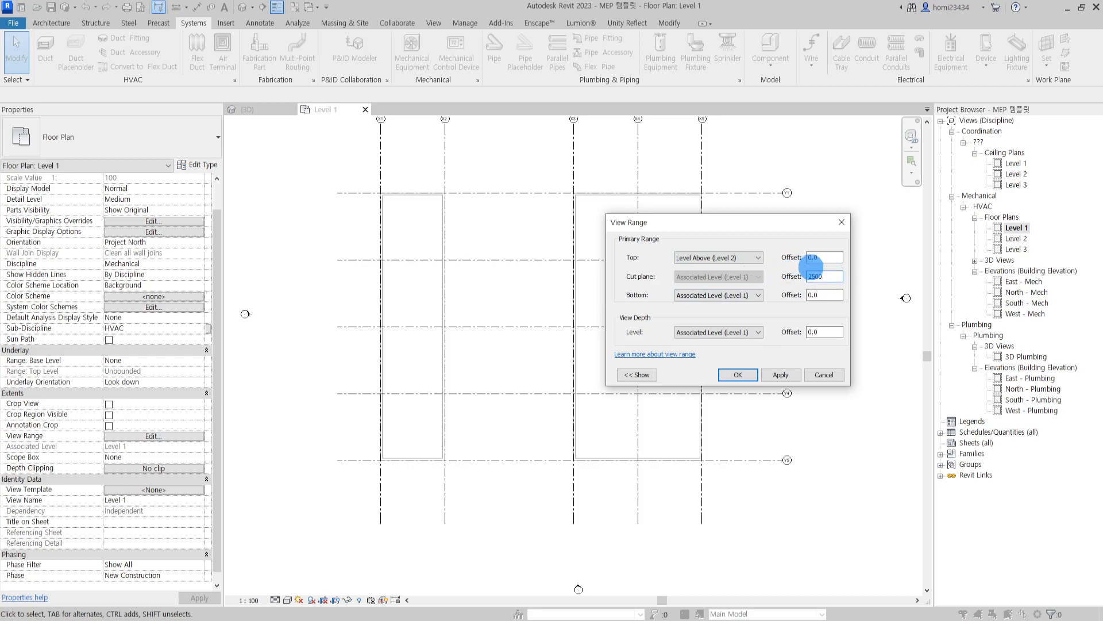
key("Return")
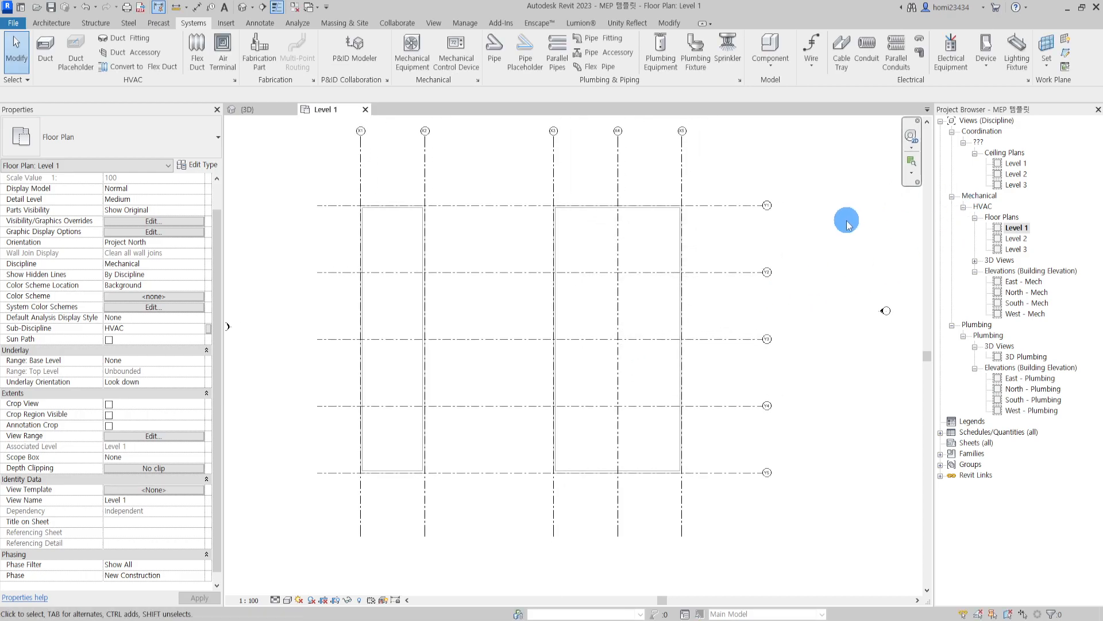
middle_click_drag(847, 221, 835, 224)
Open the Level 1 ceiling plan and set the cut plane offset of its view range to 2500.
double_click(1015, 163)
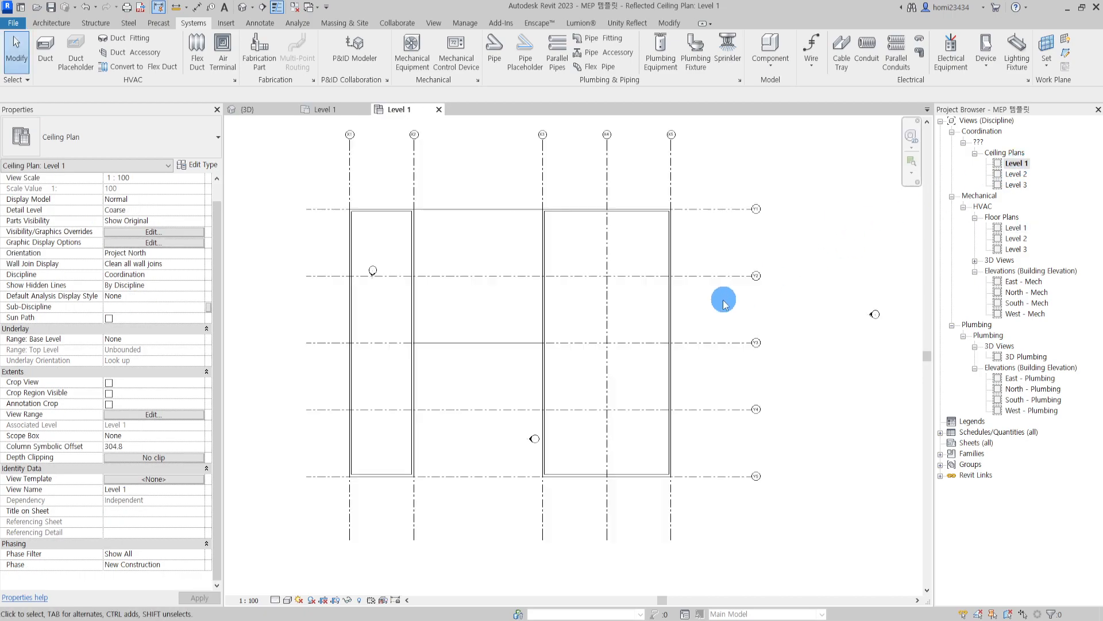
scroll(722, 298, "up", 5)
scroll(479, 334, "down", 2)
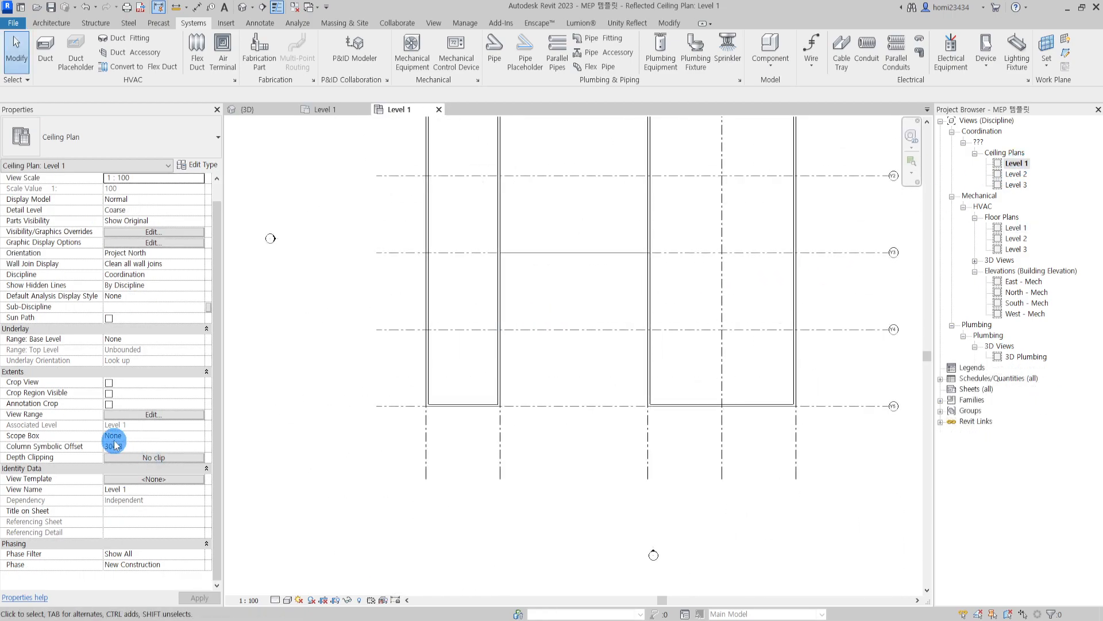
left_click(152, 413)
left_click_drag(827, 285, 777, 279)
left_click_drag(835, 330, 794, 324)
left_click_drag(833, 279, 767, 297)
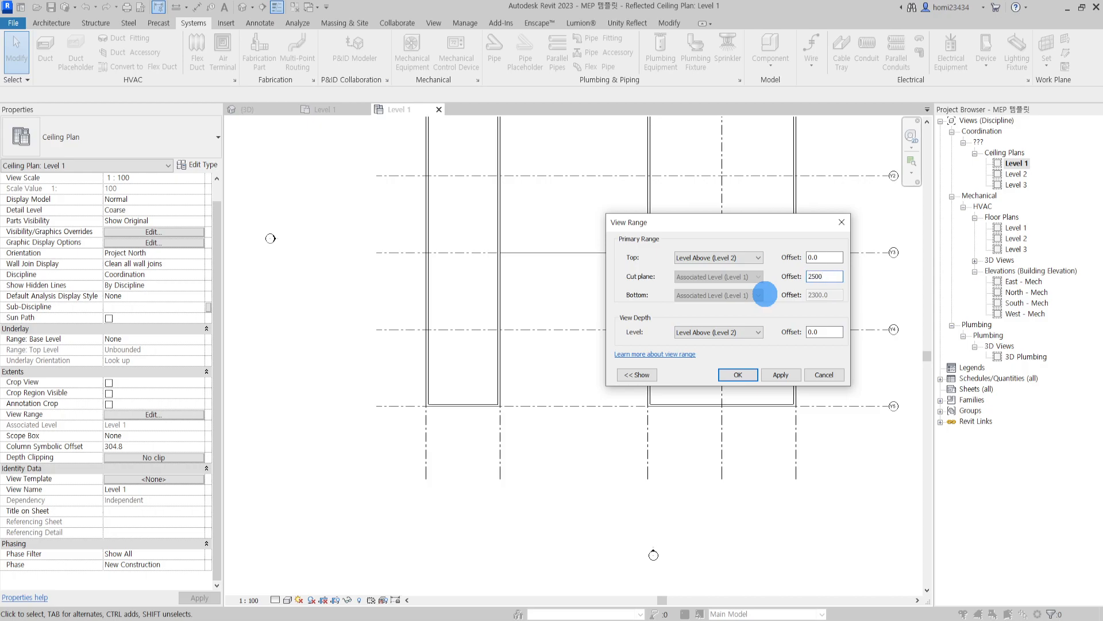
left_click(837, 333)
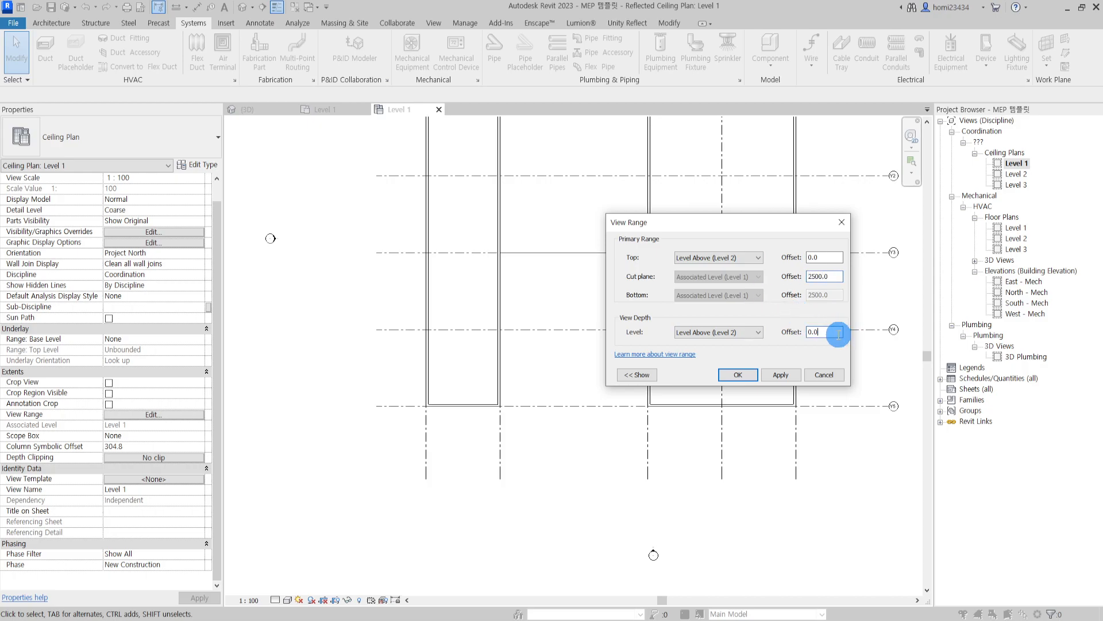
left_click(738, 375)
scroll(628, 369, "down", 3)
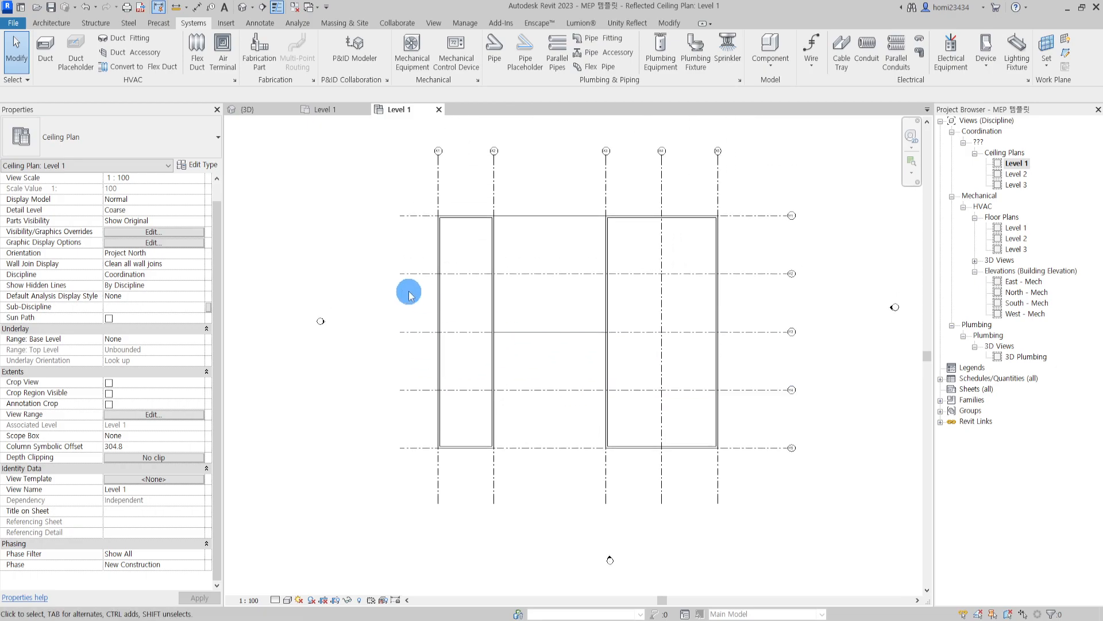
Compare the Level 1 floor plan with the ceiling plan and examine the ceiling plan around grids Y2 to Y5.
left_click(322, 109)
left_click(395, 109)
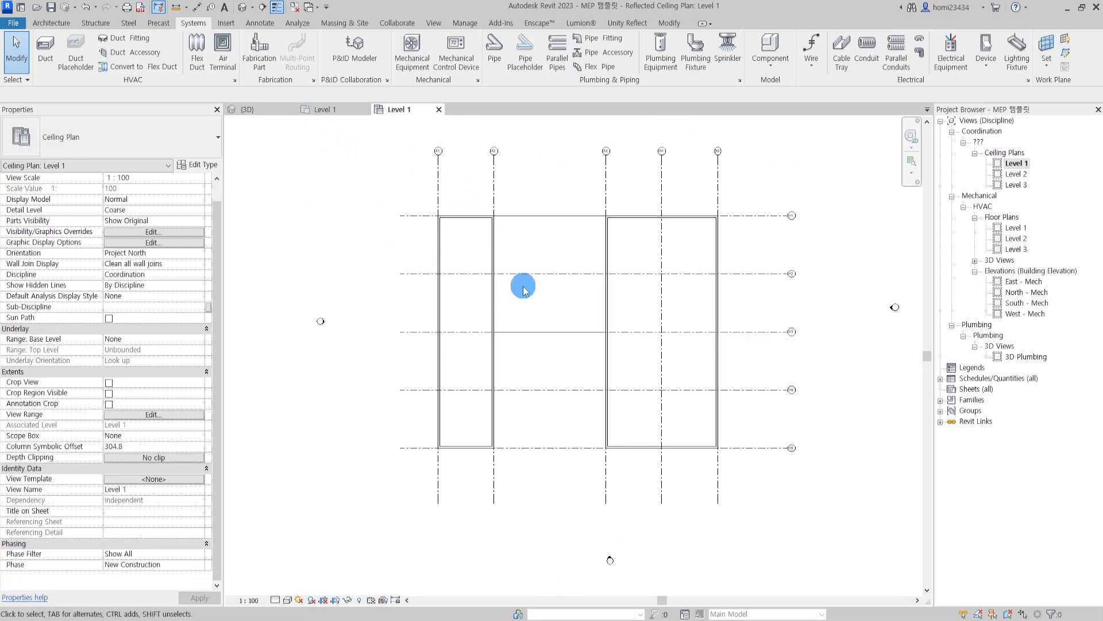
middle_click_drag(523, 285, 520, 266)
scroll(498, 268, "up", 4)
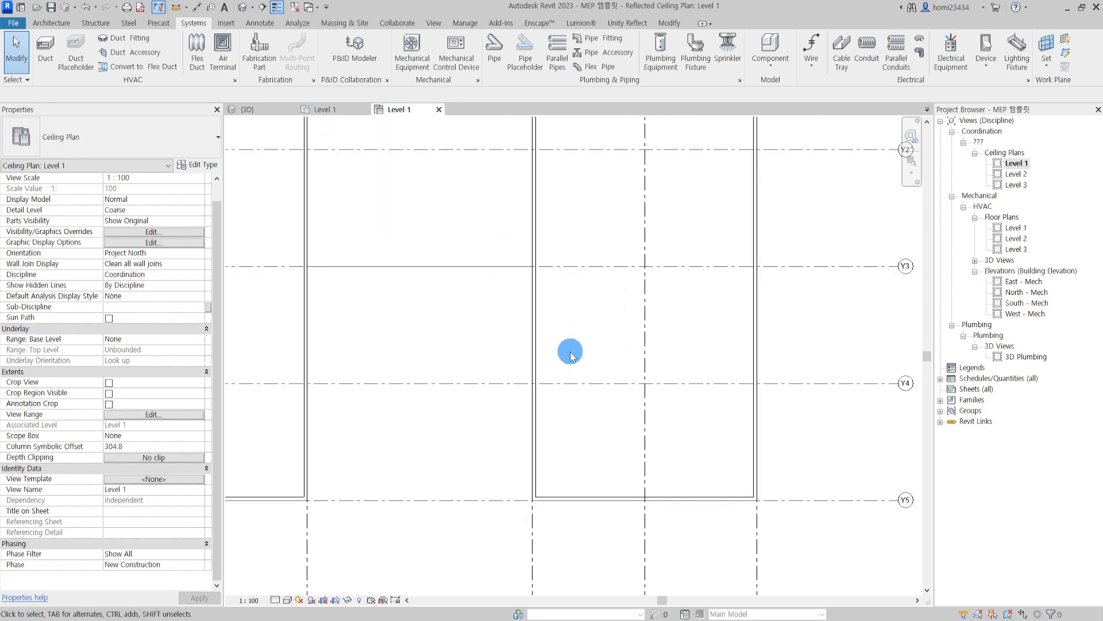
middle_click_drag(524, 383, 601, 387)
middle_click_drag(573, 336, 559, 374)
scroll(581, 415, "down", 1)
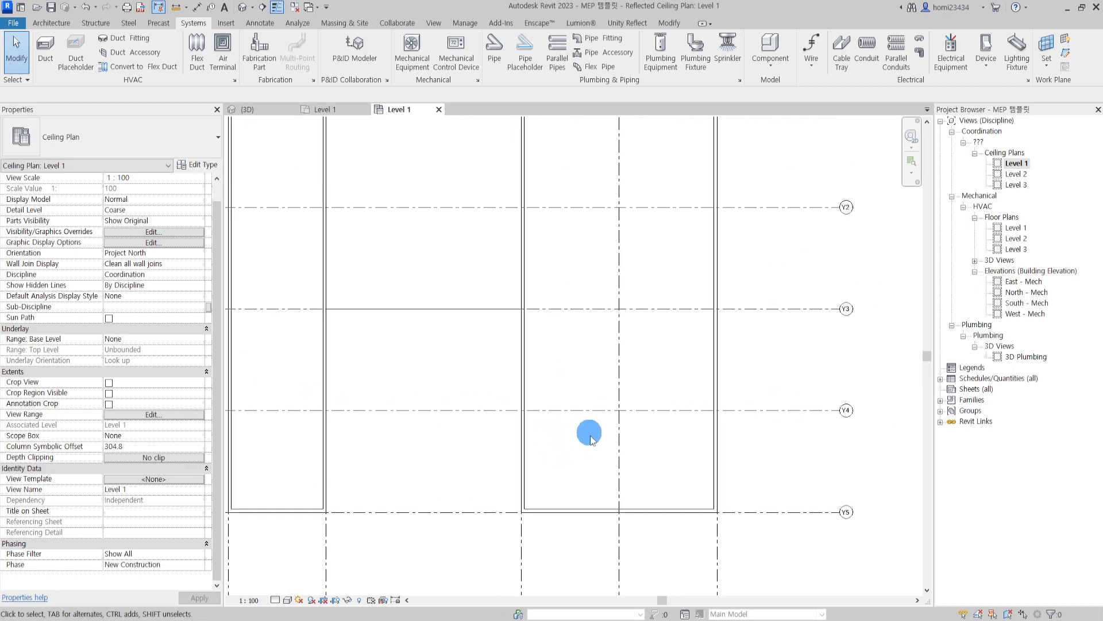
middle_click_drag(588, 421, 554, 348)
scroll(555, 356, "up", 2)
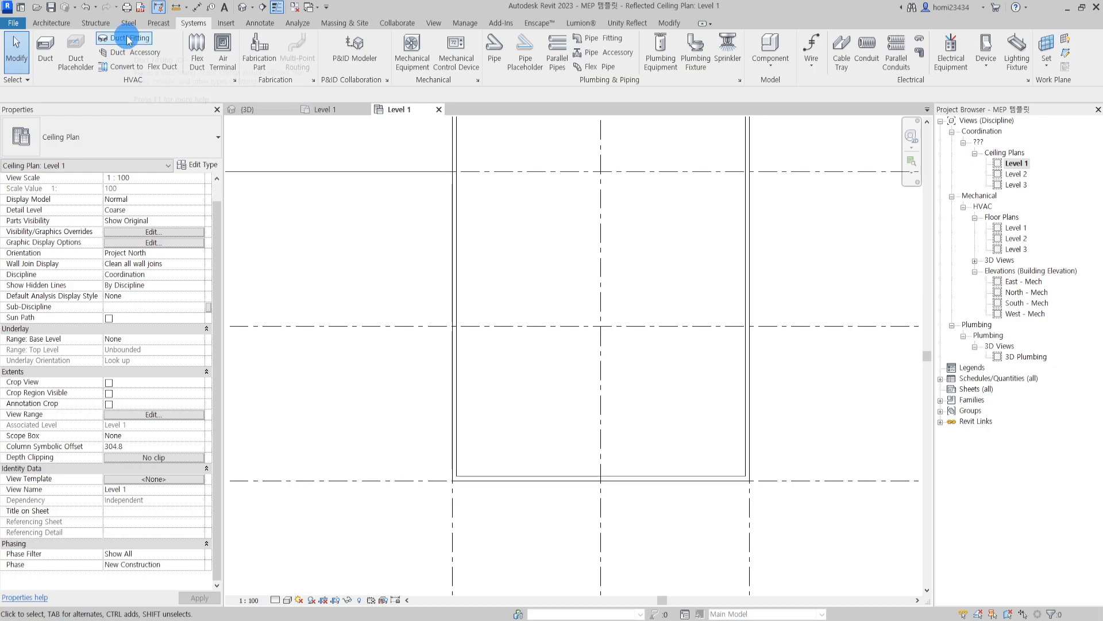
Review the duct types offered by the Duct tool, choose the rectangular Radius Elbows / Tees type, and leave the tool.
left_click(45, 49)
left_click(112, 138)
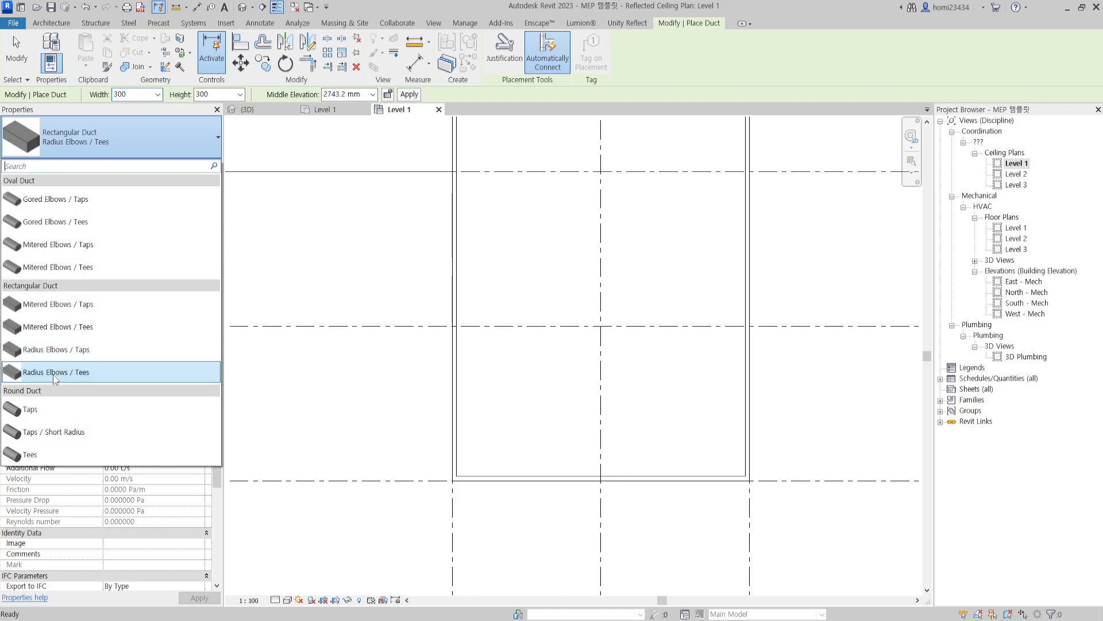
left_click(152, 373)
left_click(86, 138)
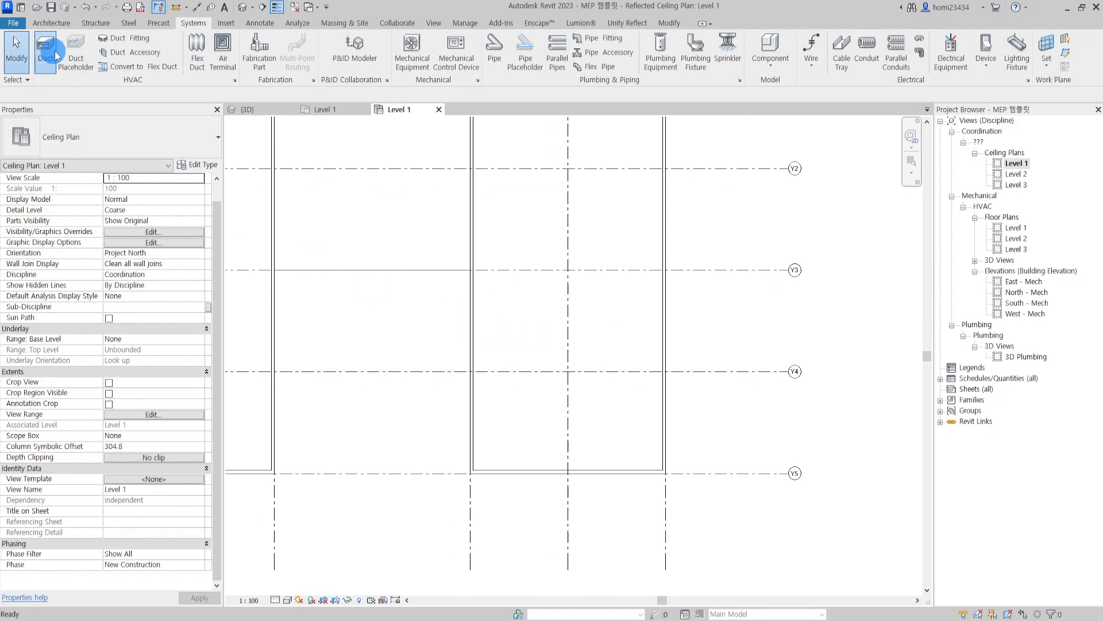
left_click(52, 56)
key("Escape")
middle_click_drag(566, 465, 668, 475)
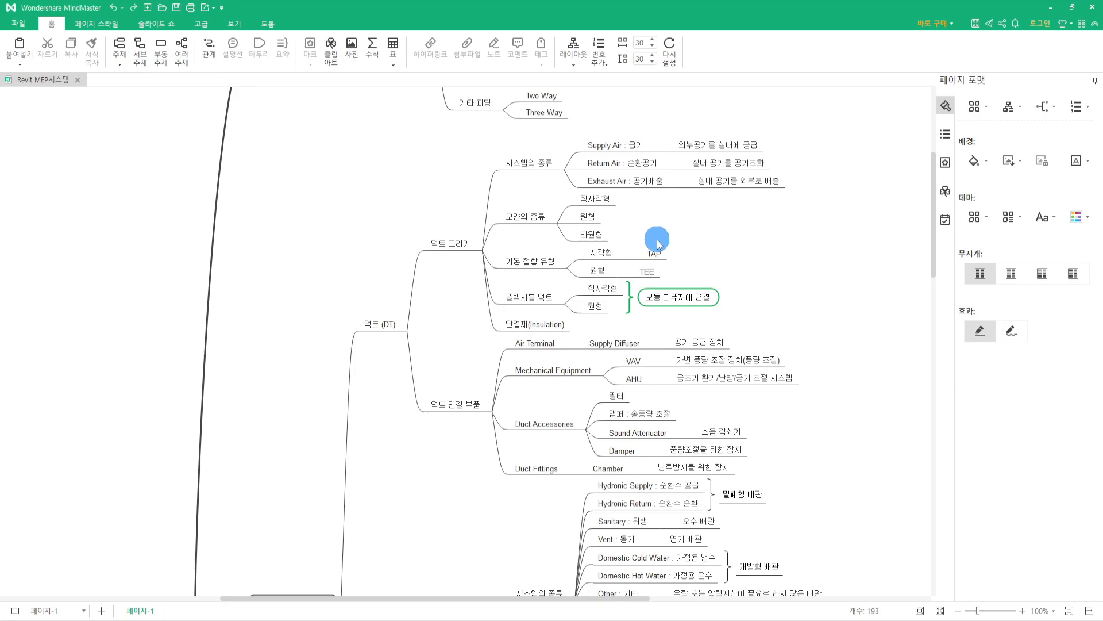
Switch to the Revit MEP시스템 mind map in MindMaster and review the duct branch, including its system and shape types.
left_click(650, 412)
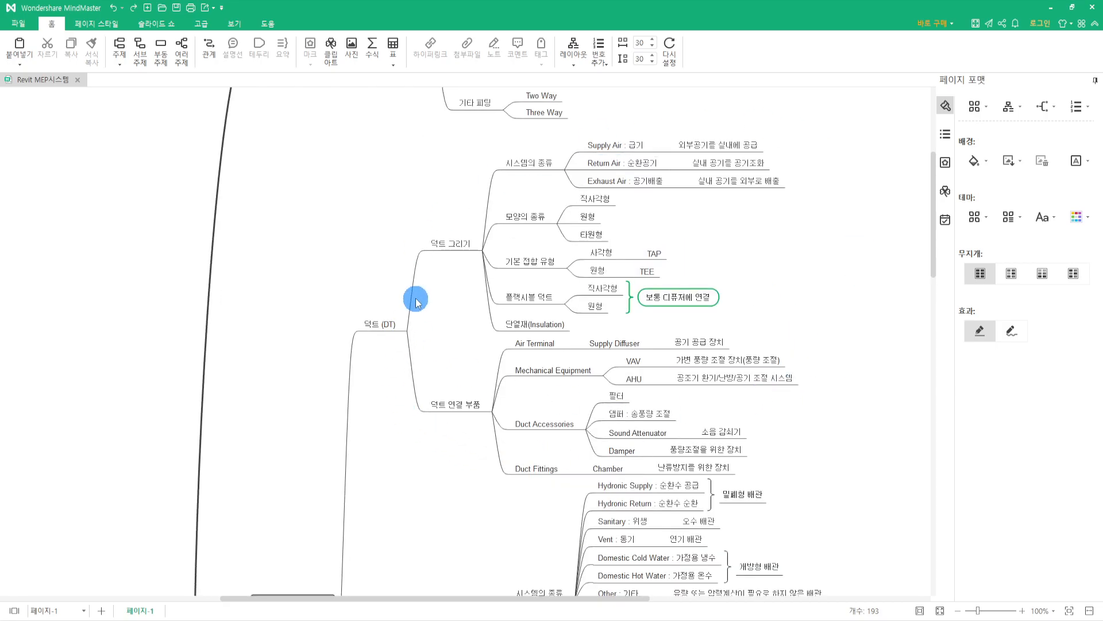
scroll(420, 303, "down", 4)
scroll(348, 273, "up", 4)
scroll(391, 305, "down", 2)
scroll(431, 327, "up", 4)
scroll(376, 313, "down", 2)
left_click(528, 168)
left_click(520, 187)
left_click(384, 324)
left_click(522, 165)
left_click(522, 193)
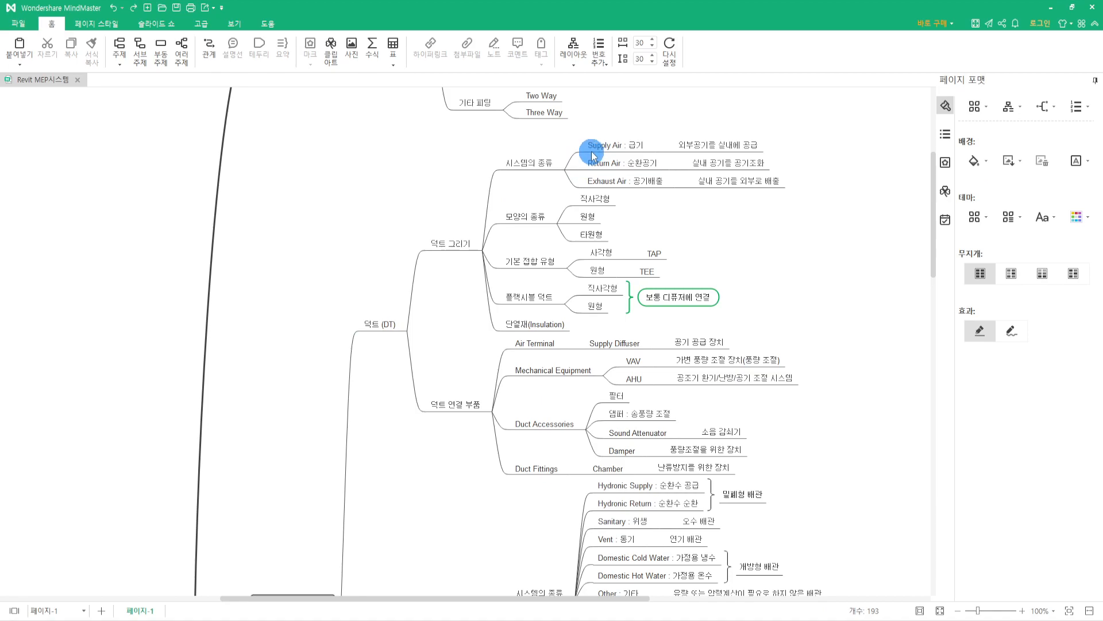
Review the Supply Air, Return Air and Exhaust Air system types and their descriptions in the duct branch.
left_click(525, 165)
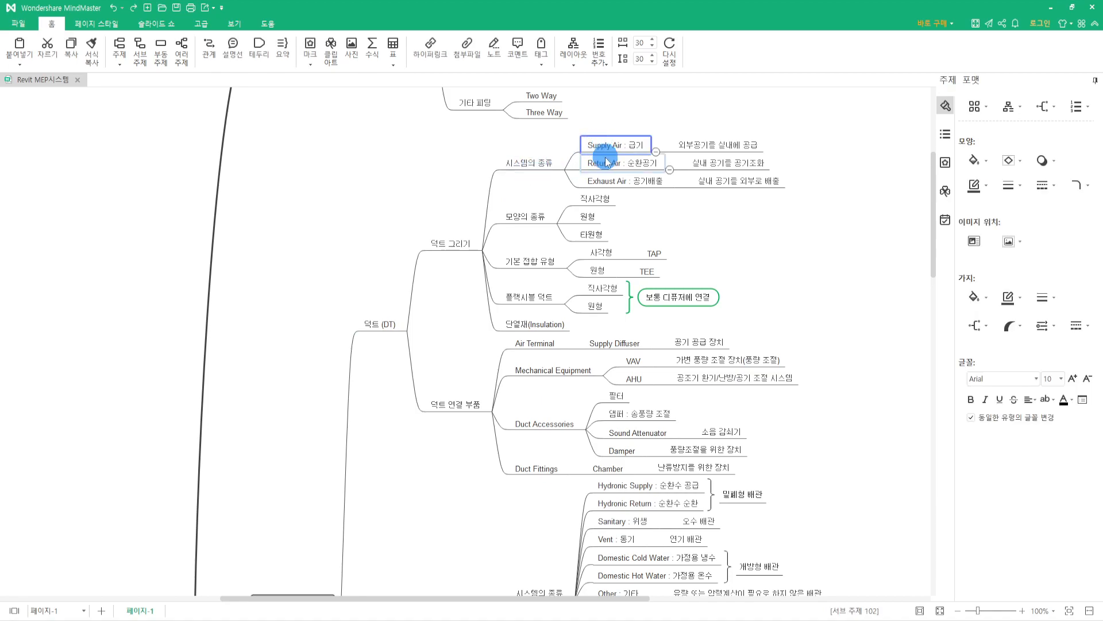
left_click(615, 182)
left_click(803, 196)
left_click_drag(831, 176, 572, 156)
left_click(840, 123)
left_click(610, 147)
left_click(602, 148)
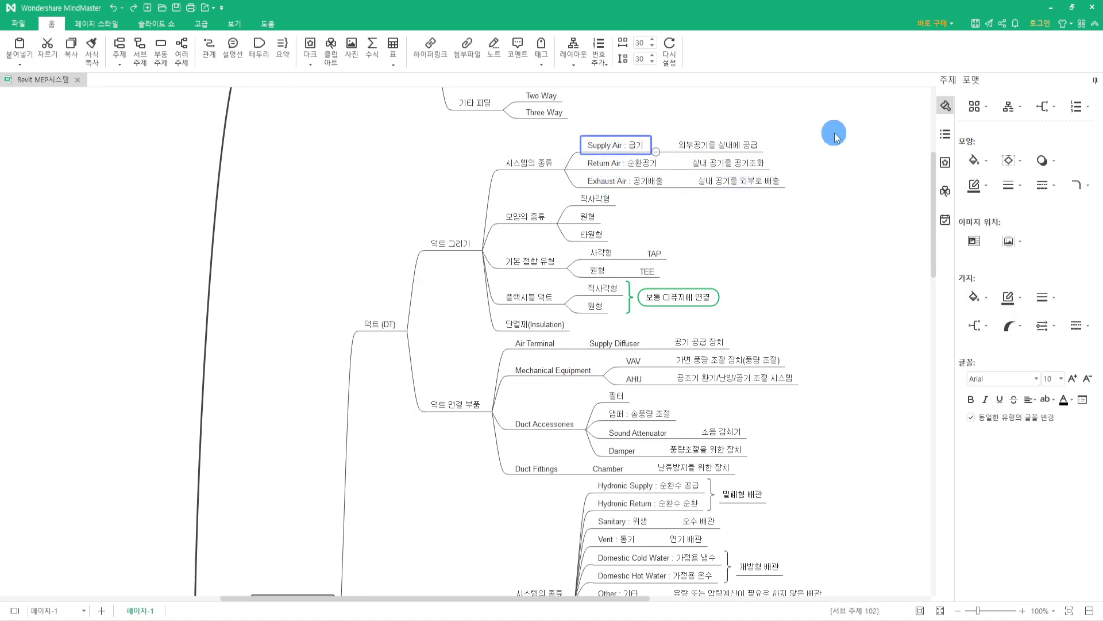
left_click(835, 136)
left_click(601, 164)
left_click(827, 154)
left_click(603, 165)
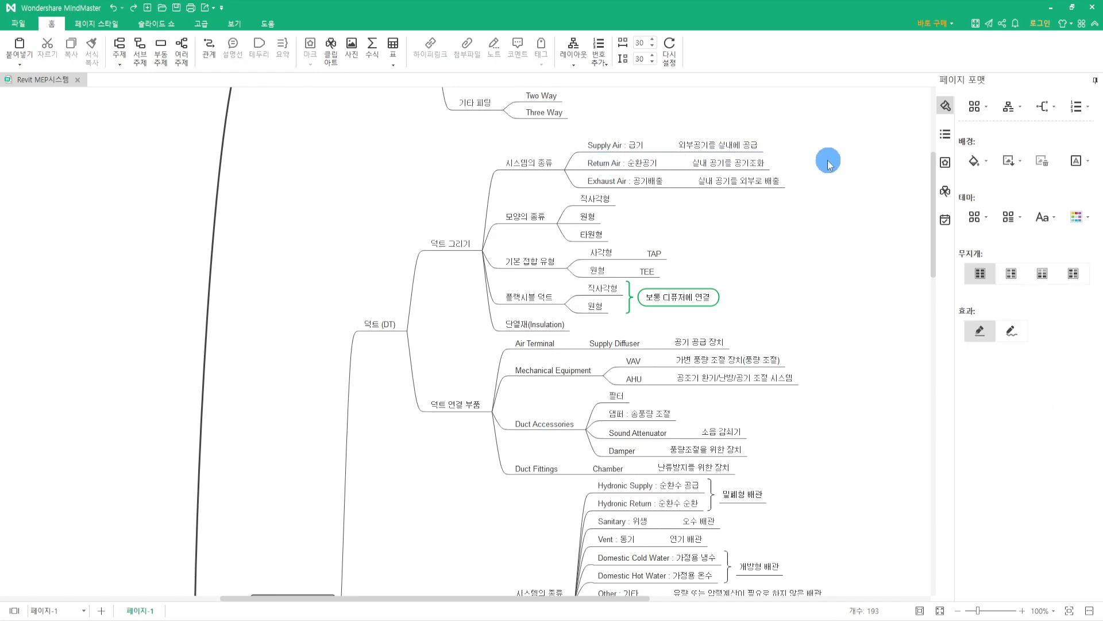
left_click(650, 183)
left_click(764, 181)
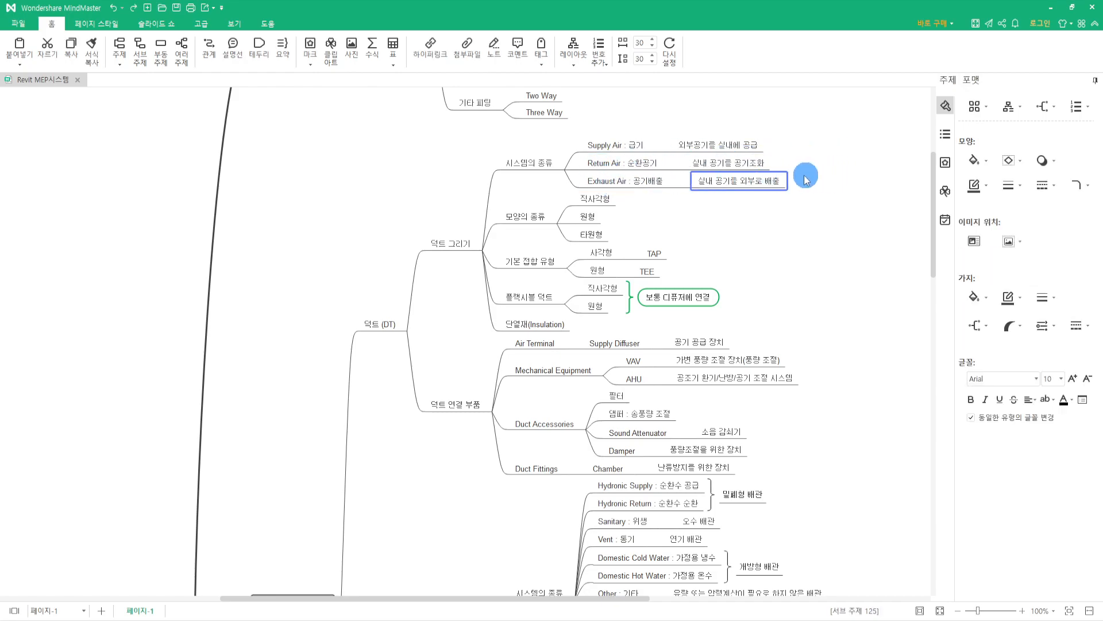
left_click(613, 184)
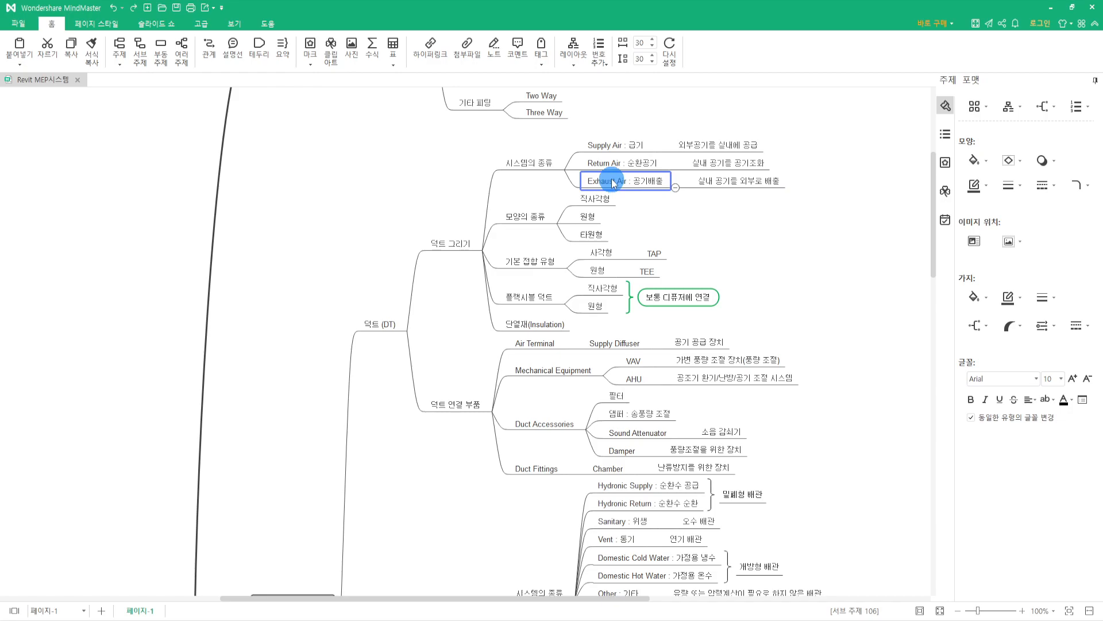
left_click(801, 190)
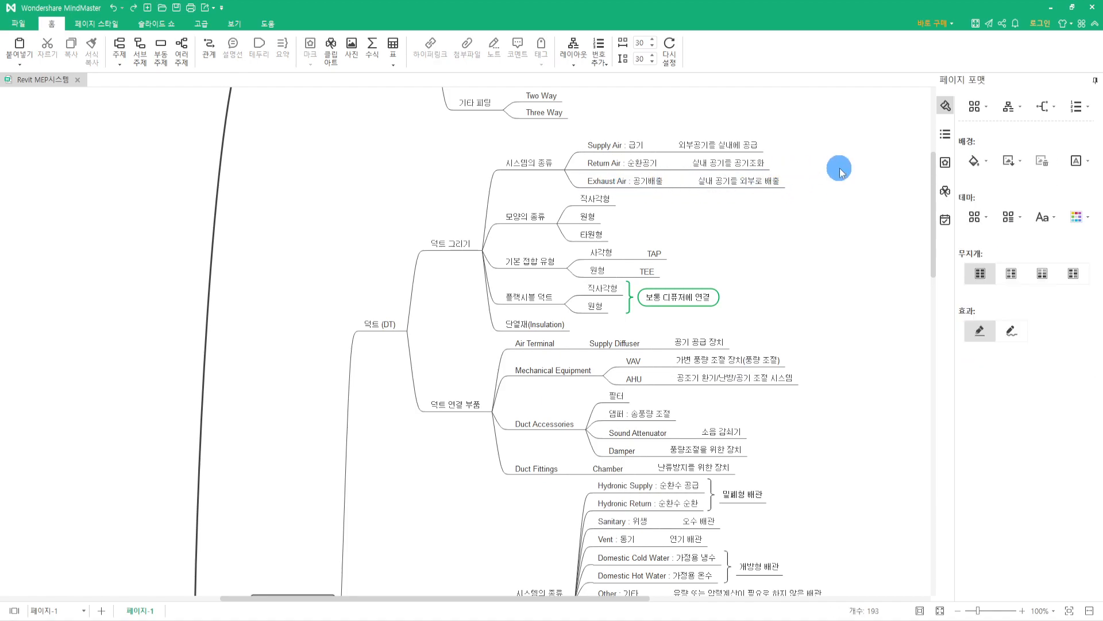
Switch back to Revit, expand the project's Duct System family types and select Exhaust Air.
left_click_drag(841, 126, 813, 197)
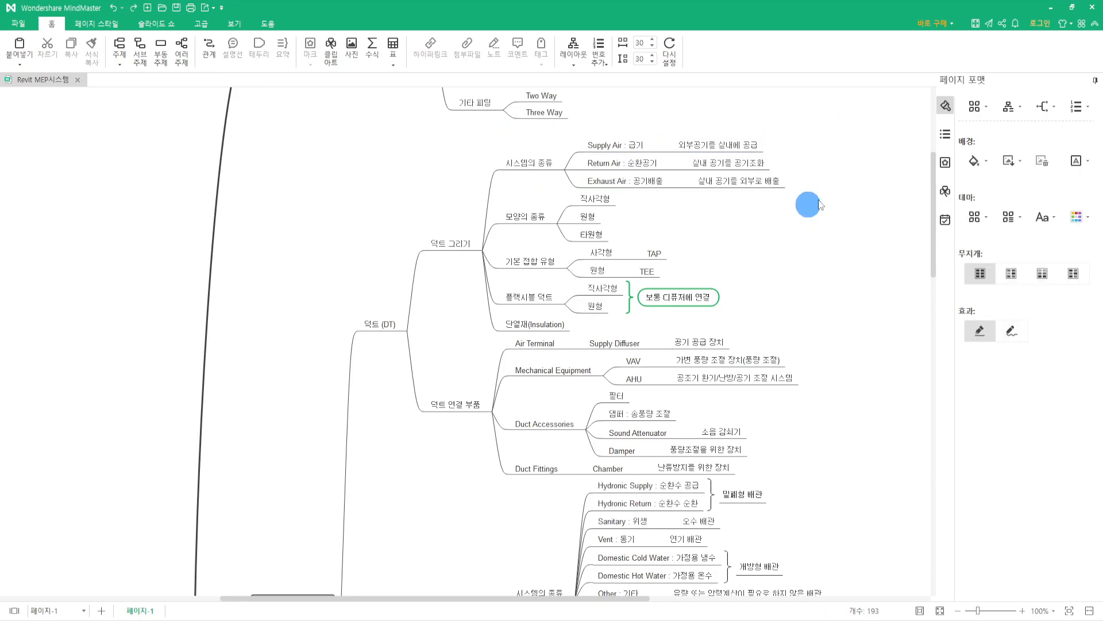
left_click(1055, 10)
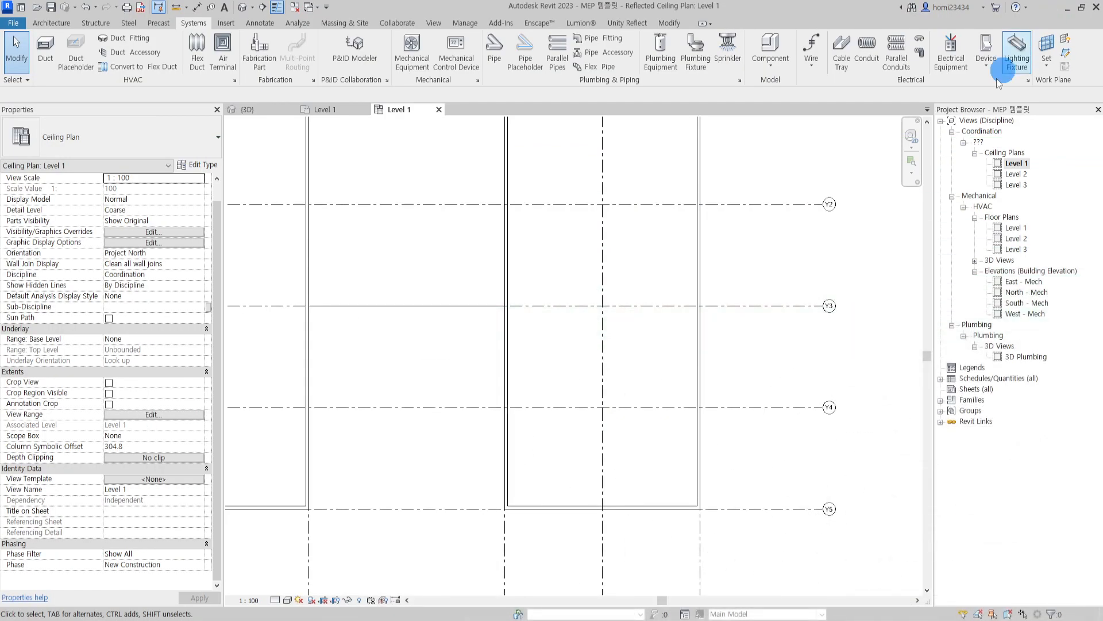
left_click(941, 402)
left_click(941, 400)
scroll(952, 425, "down", 5)
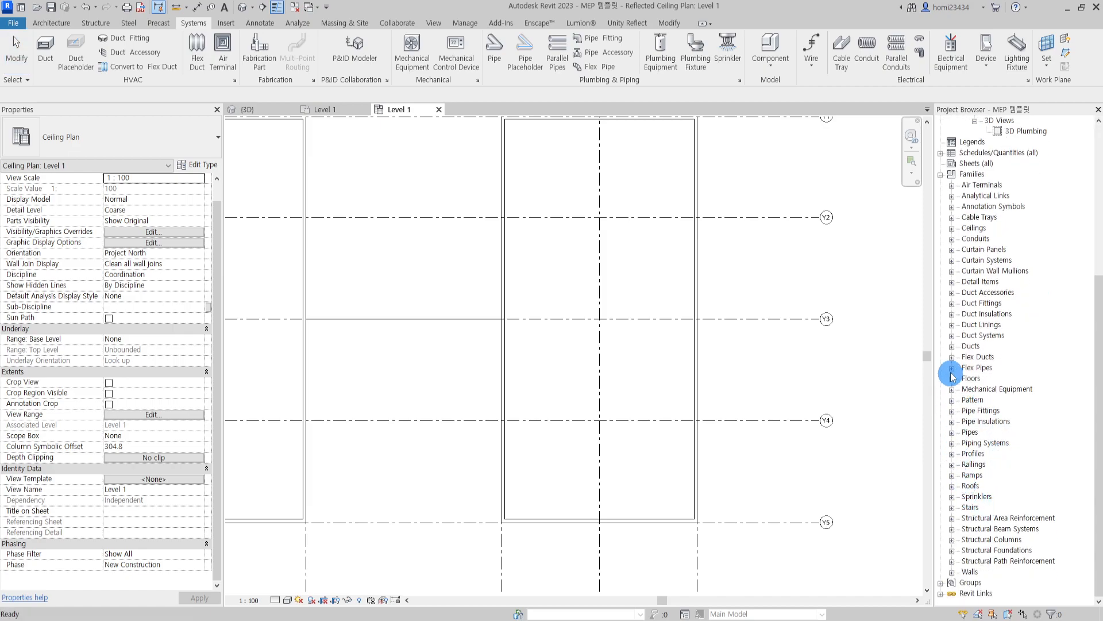
left_click(952, 336)
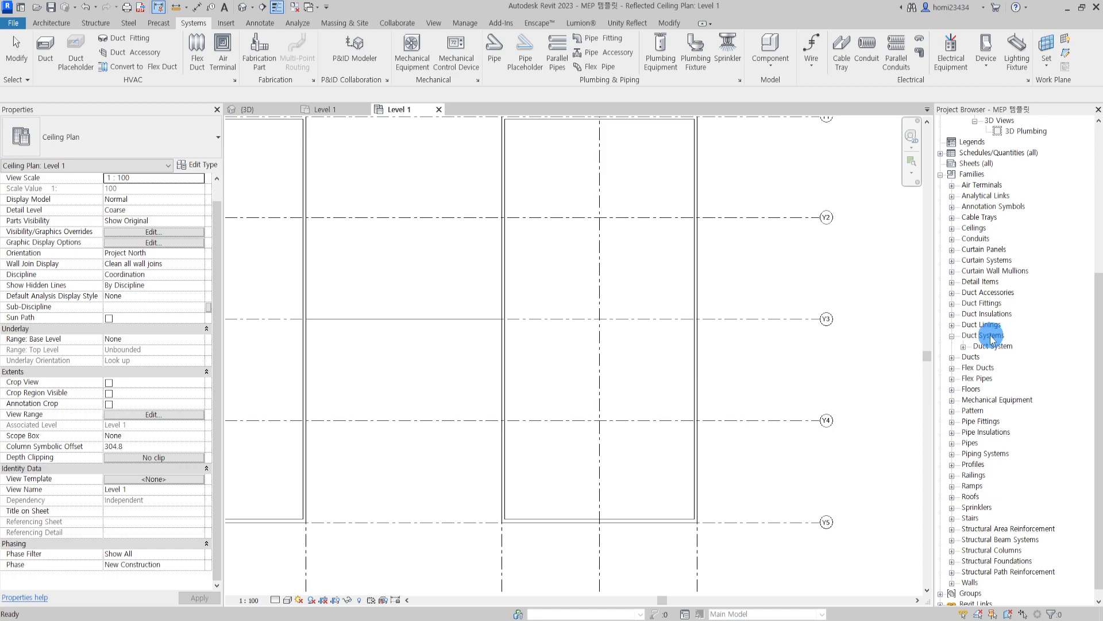
left_click(963, 347)
left_click(1003, 357)
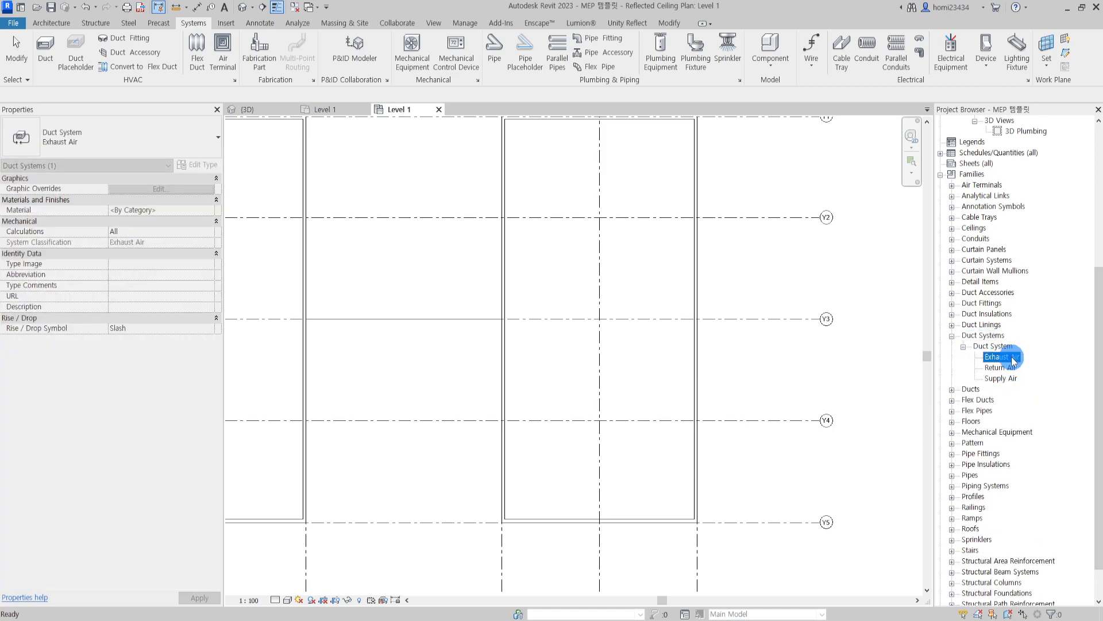
Duplicate the Exhaust Air duct system type under the name Exhaust Air_배기.
left_click(718, 368)
left_click(999, 357)
double_click(1013, 361)
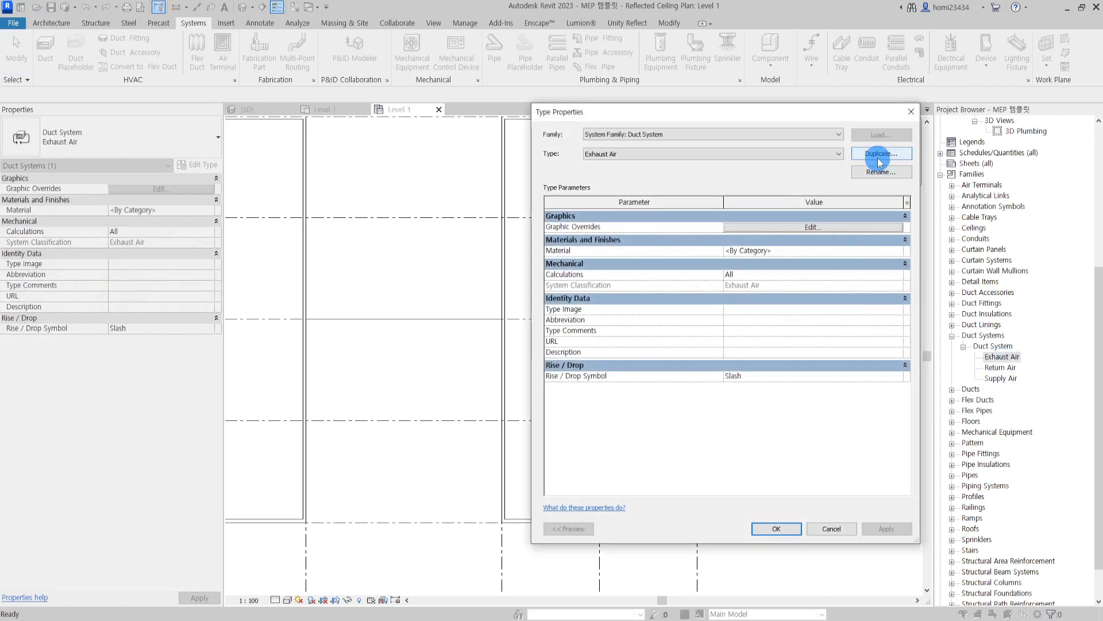
left_click(911, 112)
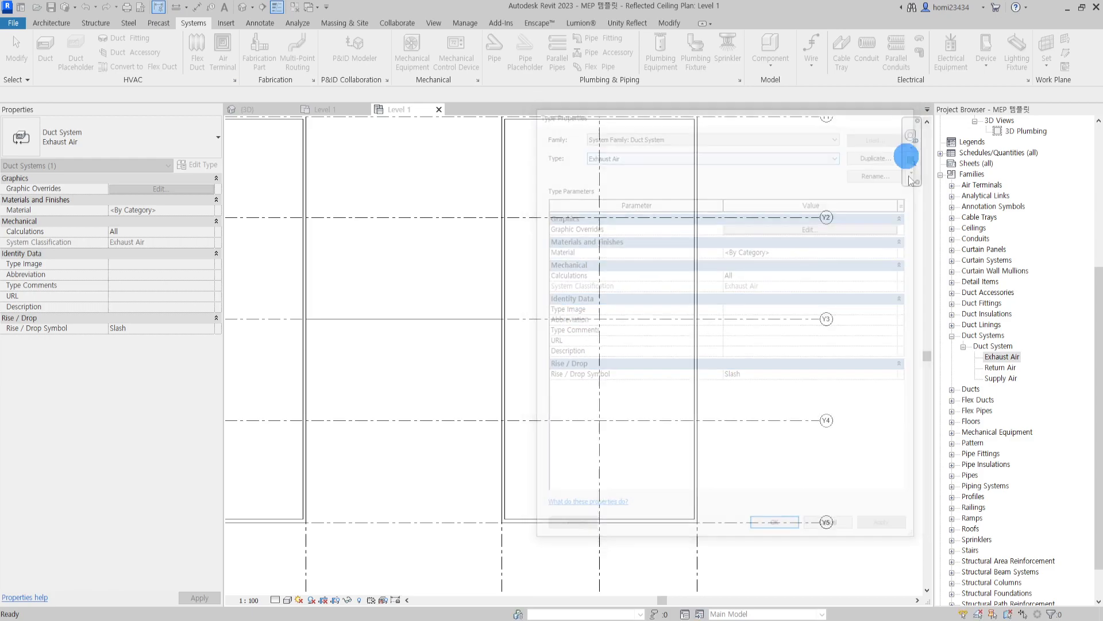
double_click(1007, 358)
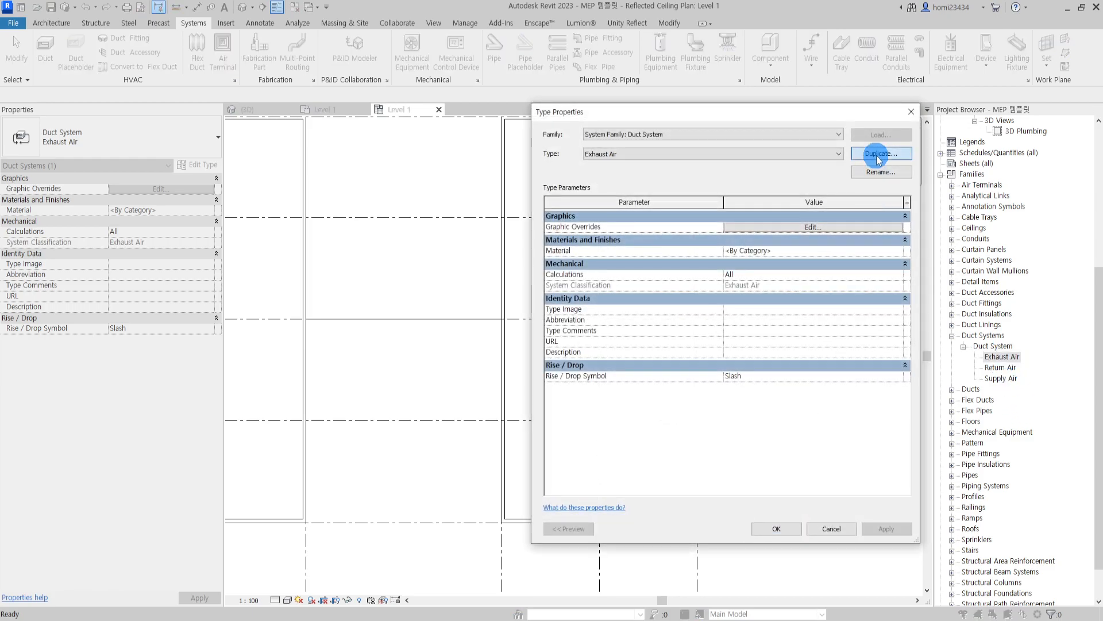
left_click(879, 155)
left_click(617, 245)
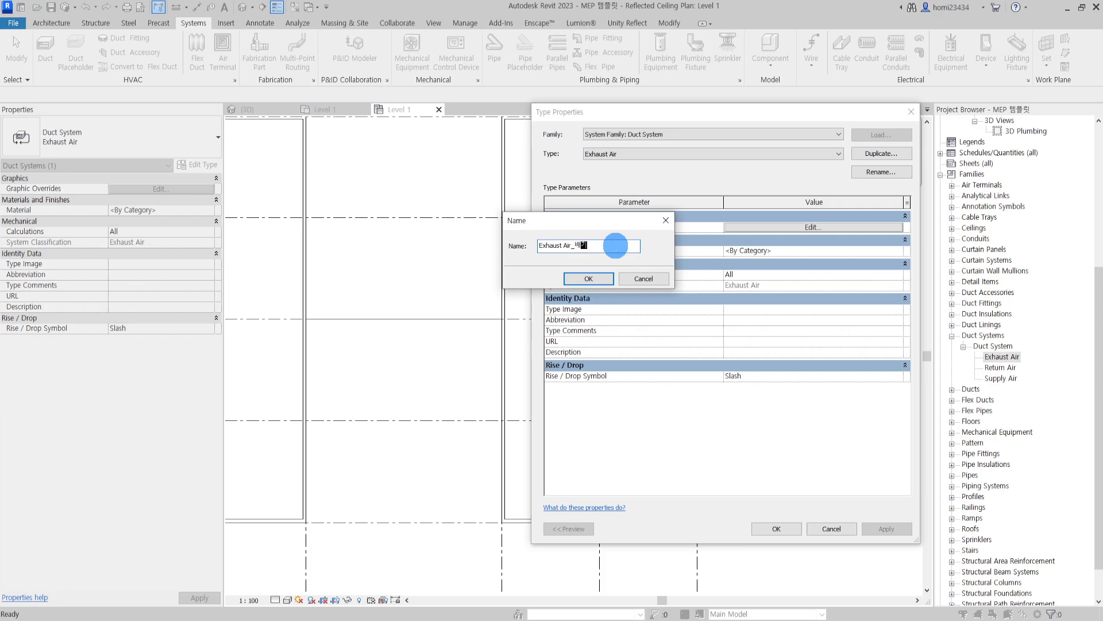
left_click(610, 275)
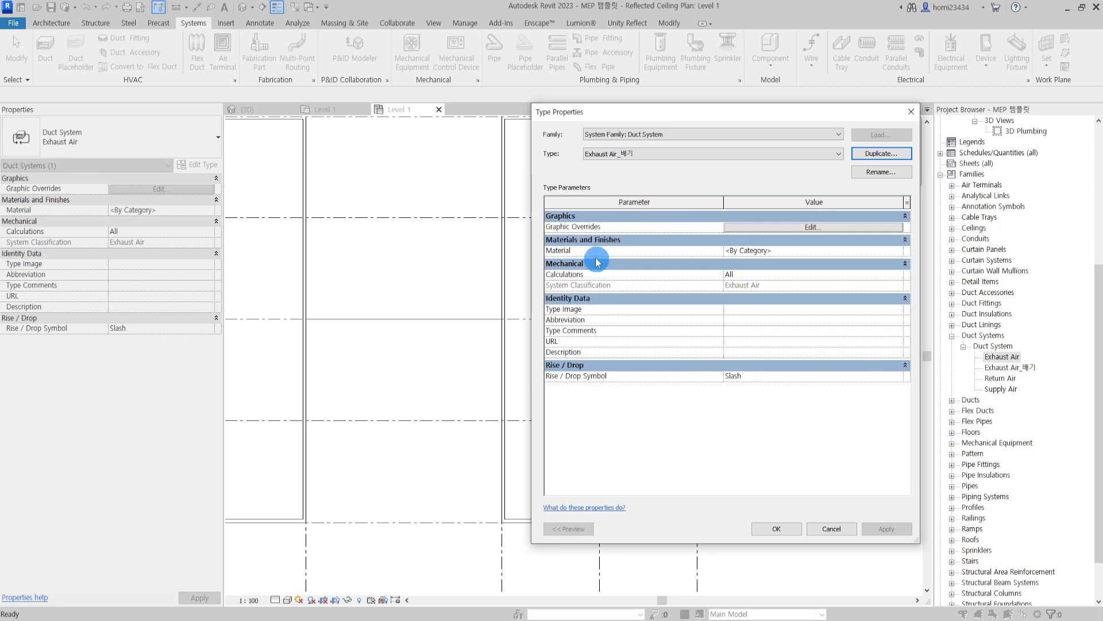
Set the line color in the graphic overrides of Exhaust Air_배기 to Red.
left_click(770, 227)
left_click(883, 297)
left_click(889, 296)
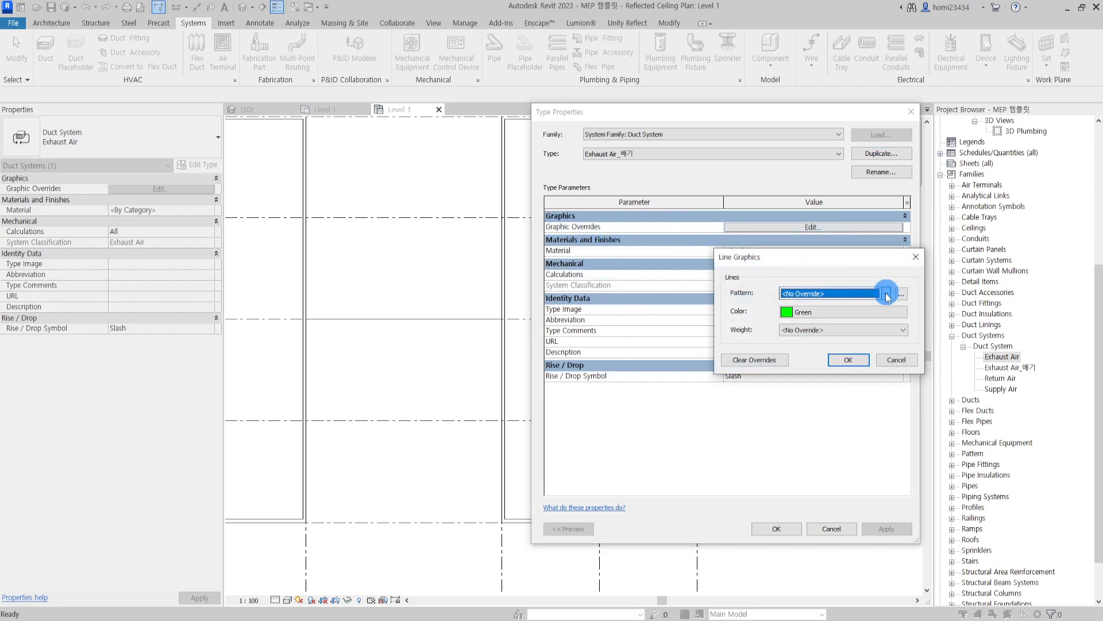
left_click(883, 316)
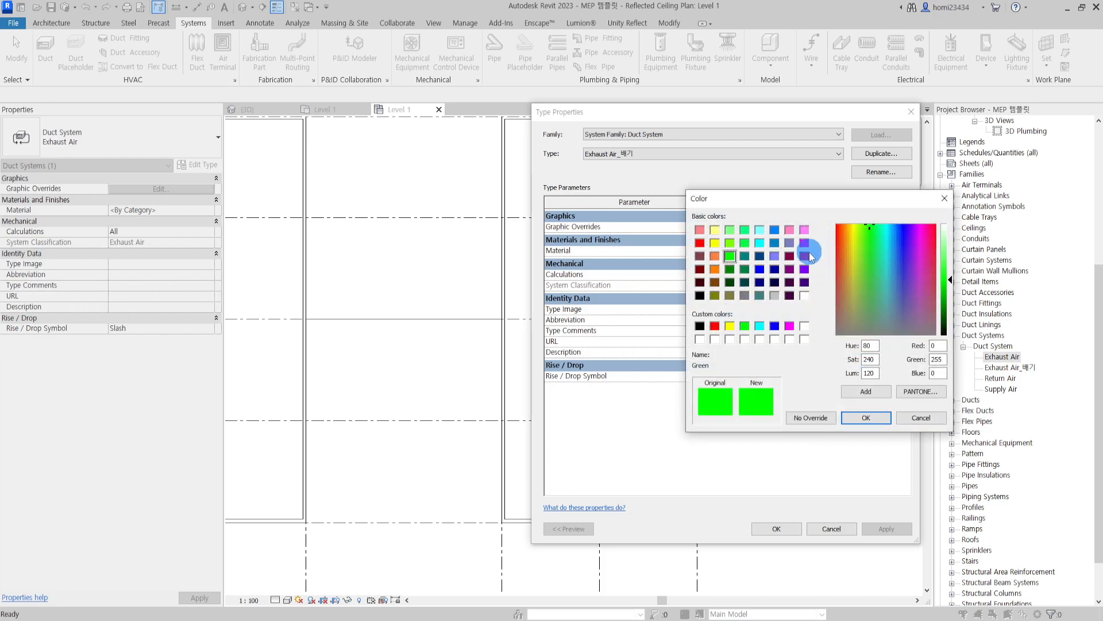
left_click(699, 242)
left_click(866, 418)
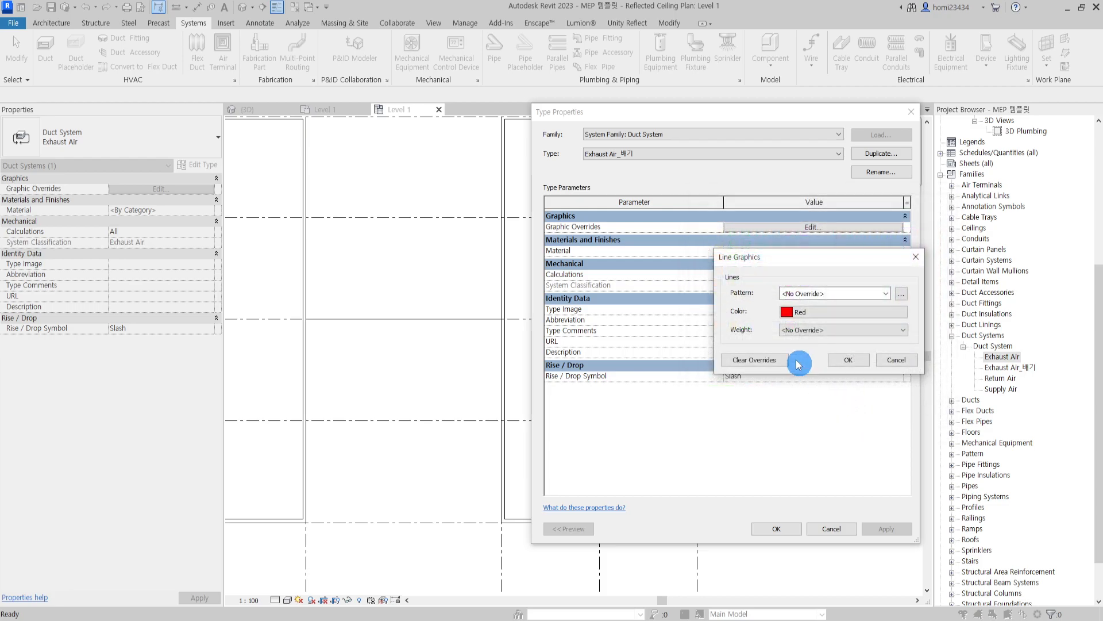
left_click(848, 360)
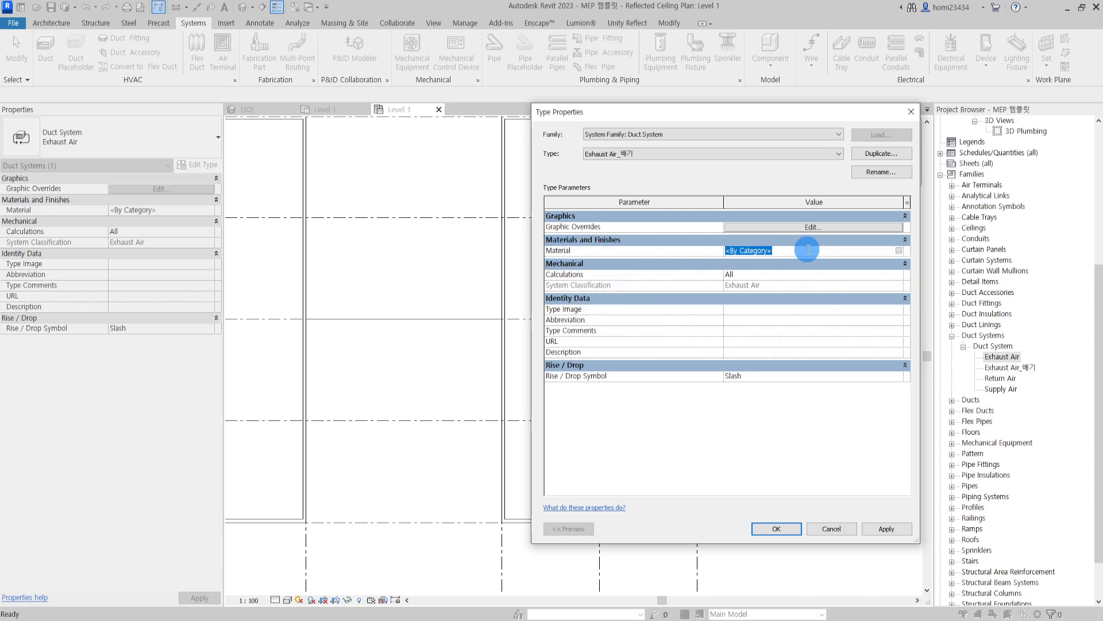
Browse the project materials for Exhaust Air_배기 without assigning one, and accept the type properties.
left_click(898, 250)
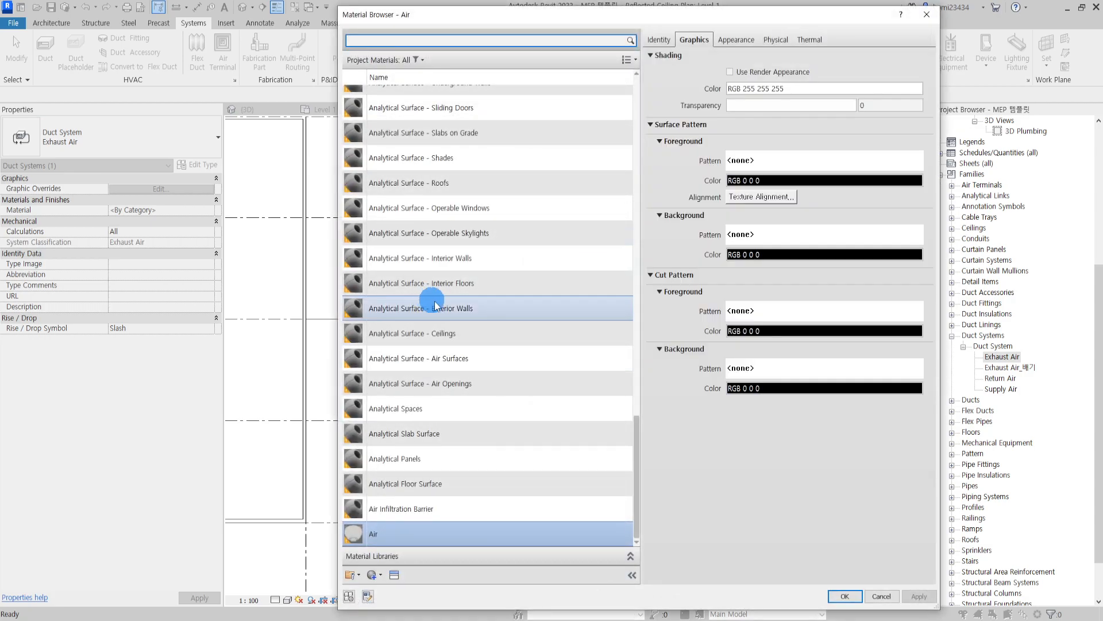
scroll(521, 345, "up", 8)
scroll(521, 345, "up", 10)
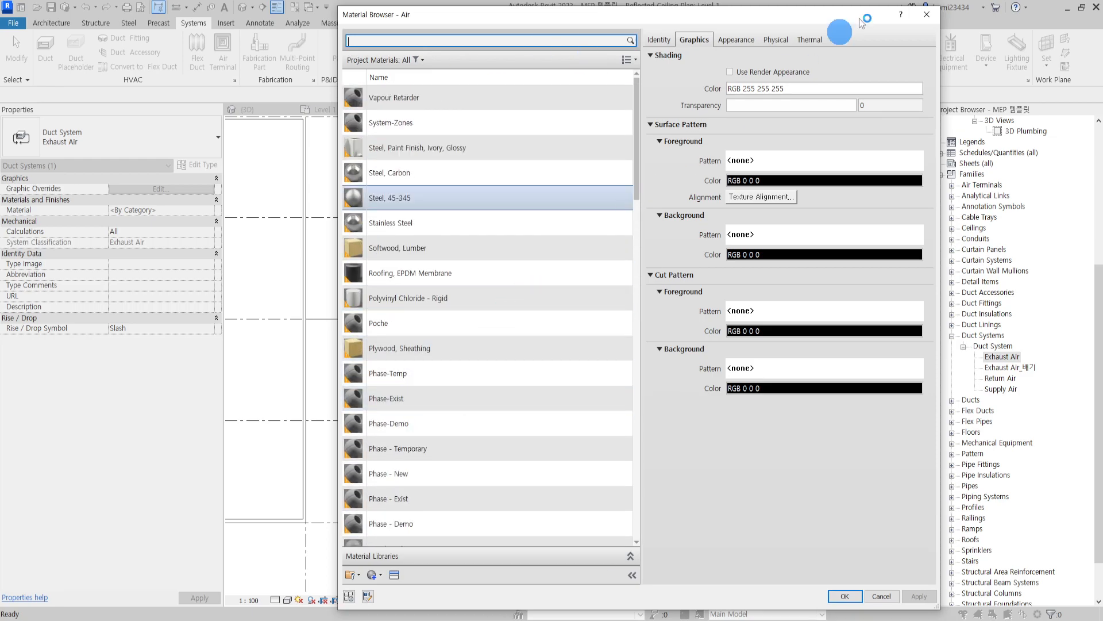
left_click(927, 14)
left_click(785, 251)
left_click(755, 250)
left_click(775, 531)
left_click(984, 391)
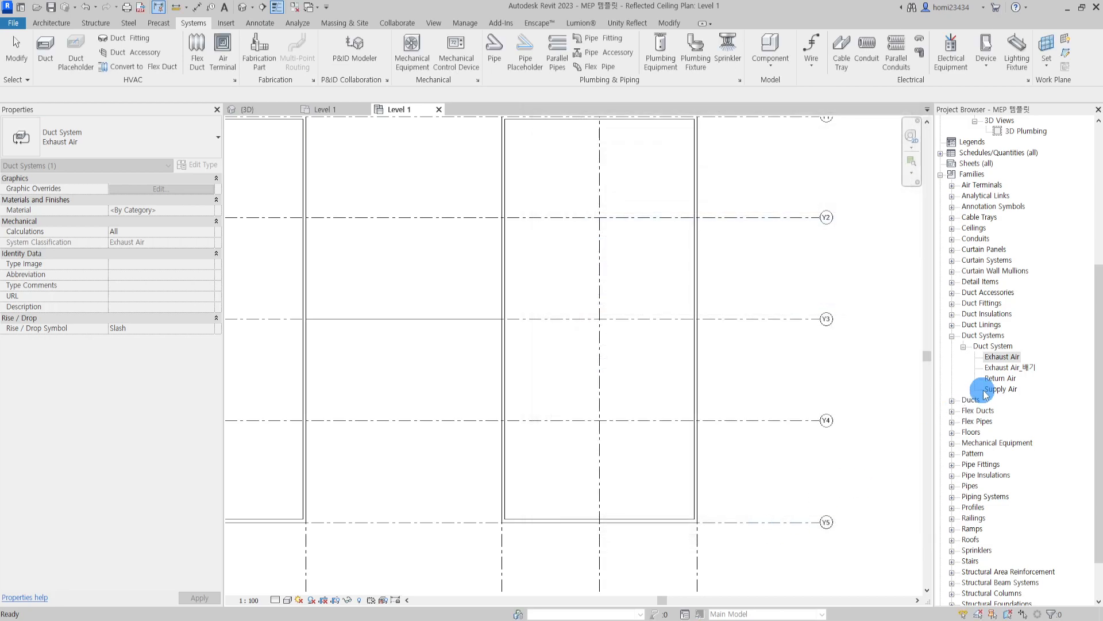
Duplicate the Return Air duct system type under the name Return Air_조화.
double_click(1001, 378)
left_click(881, 153)
type("Return Air_조화")
key("Return")
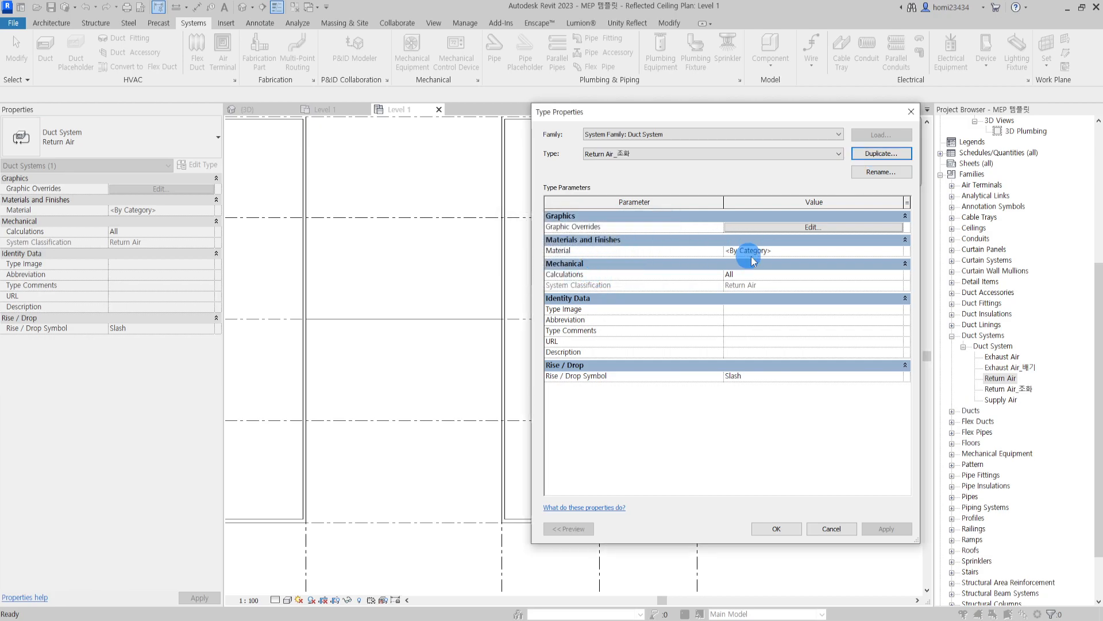
Set the line color override of Return Air_조화 to green RGB 000-255-064 and accept the type properties.
left_click(808, 227)
left_click(887, 294)
left_click(902, 294)
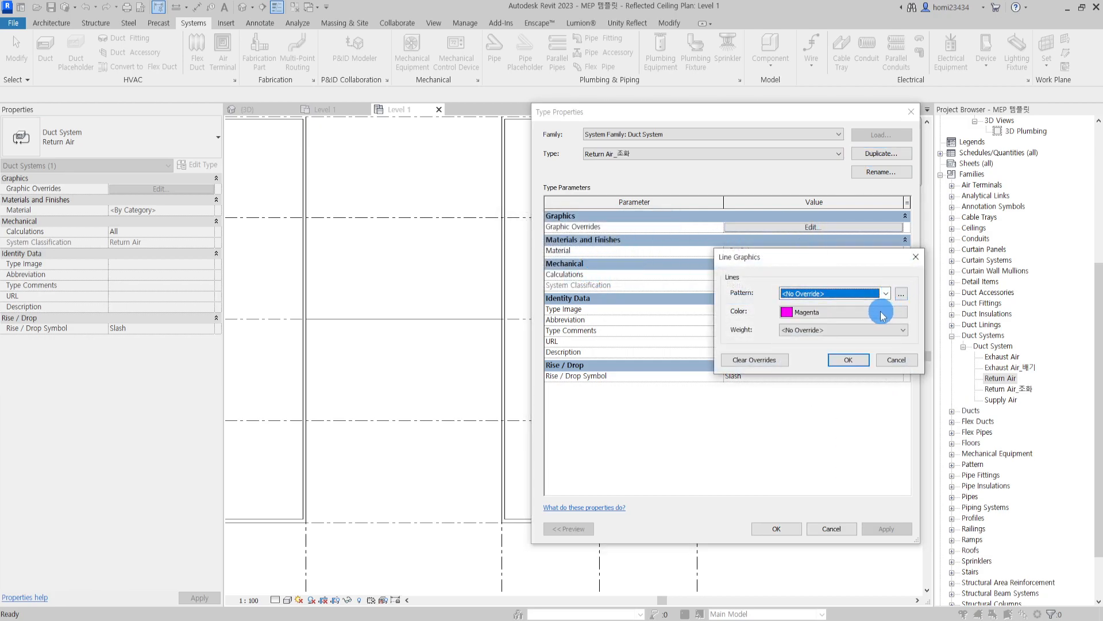
left_click(883, 313)
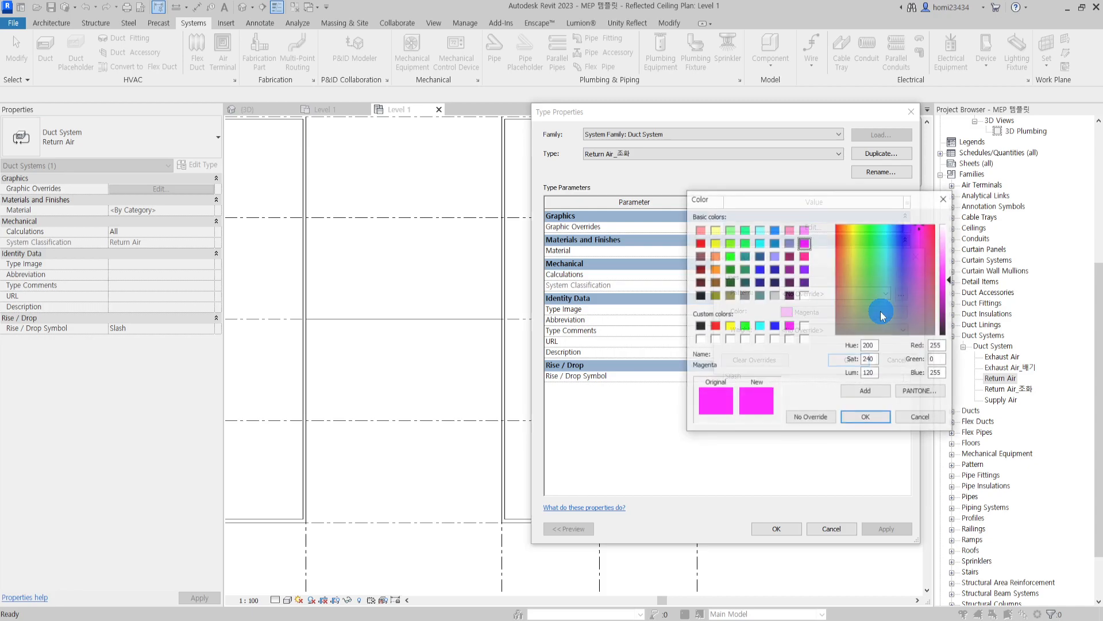
left_click(744, 243)
left_click(866, 418)
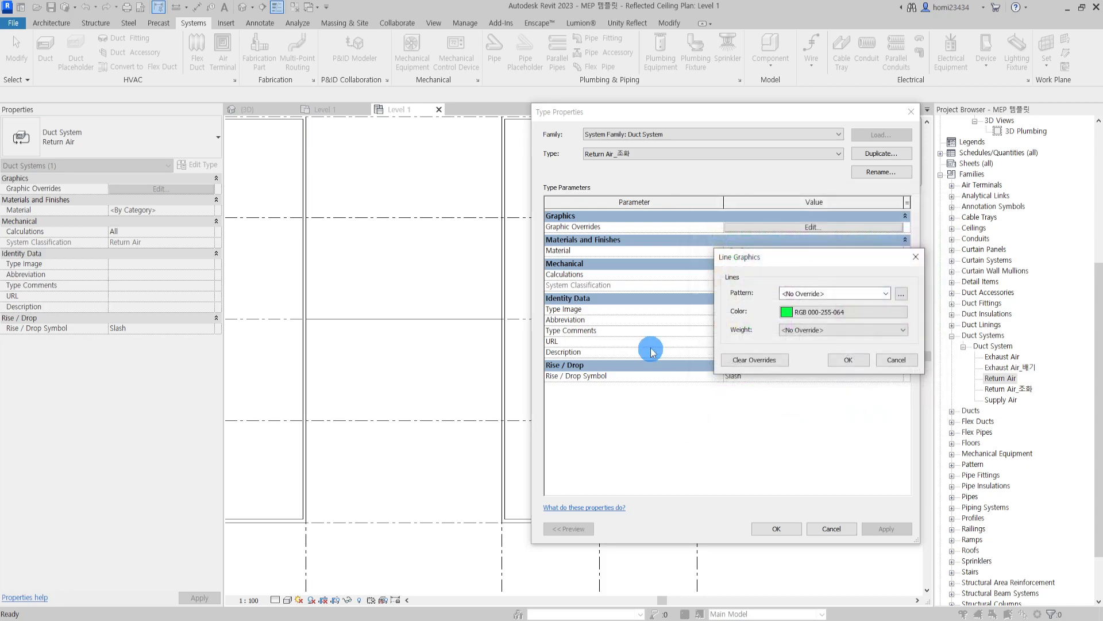
left_click(846, 360)
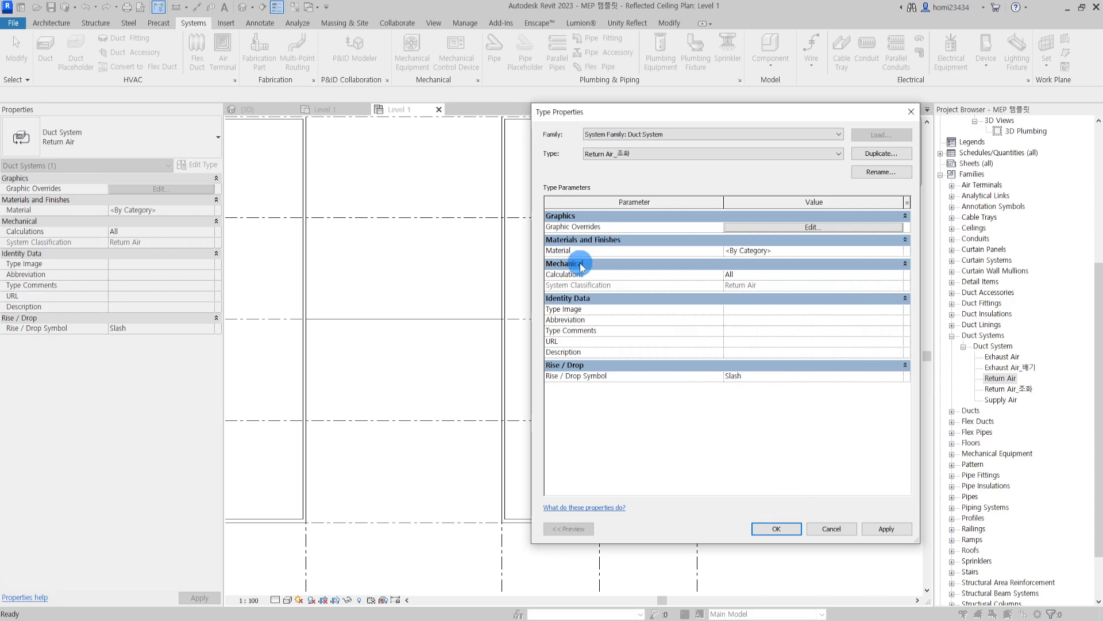
left_click(776, 527)
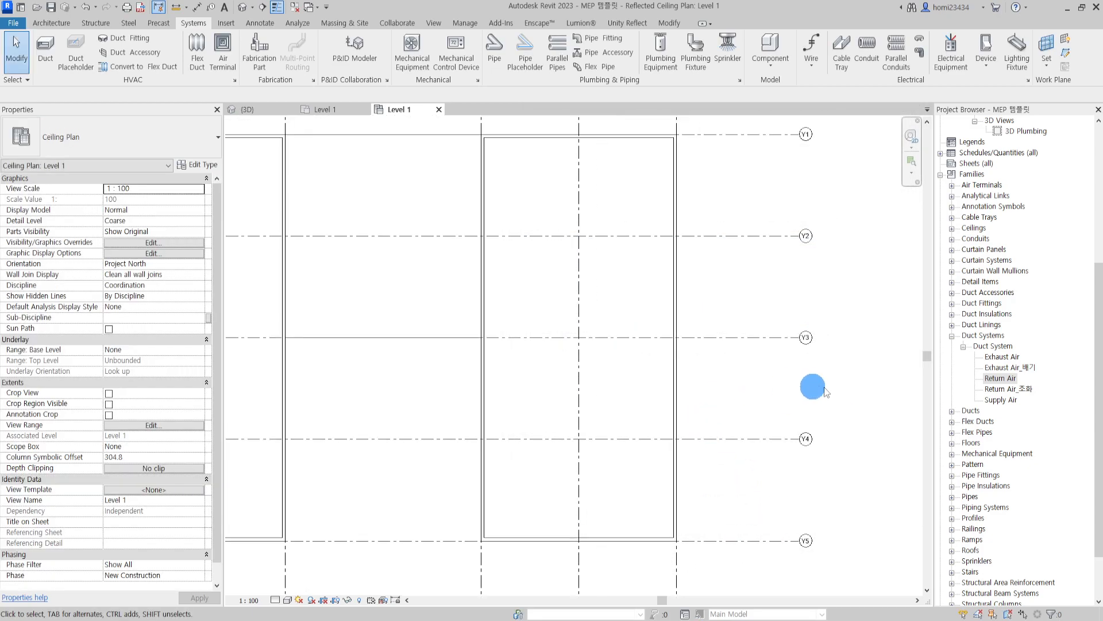
Duplicate the Supply Air duct system type as Supply Air_공급, keeping the Blue line override, and accept the type properties.
left_click(1011, 401)
double_click(1007, 401)
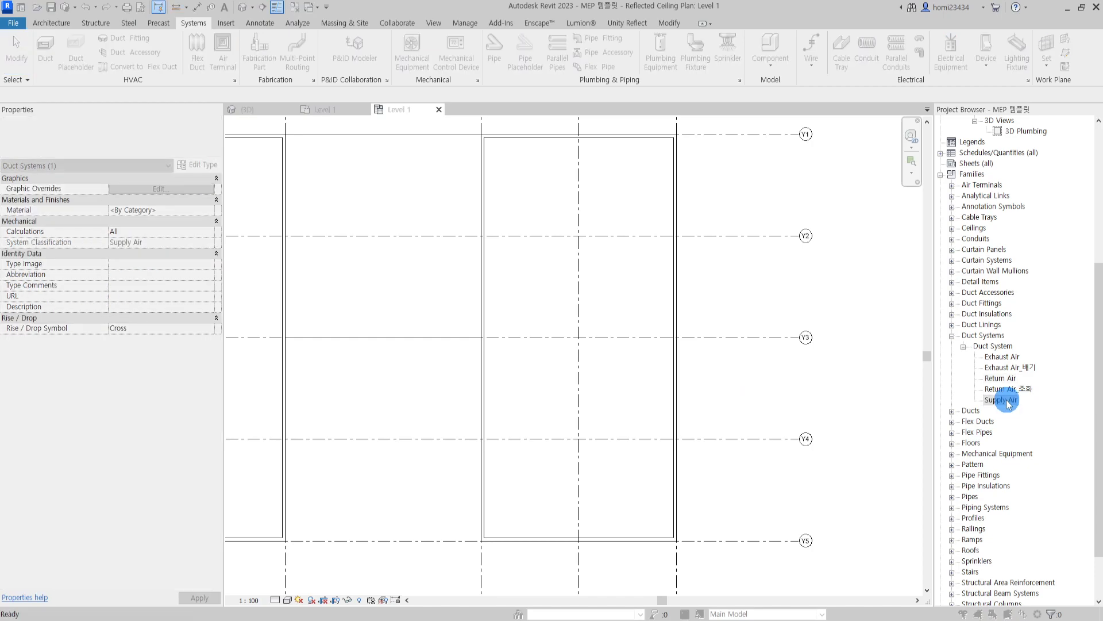
left_click(882, 154)
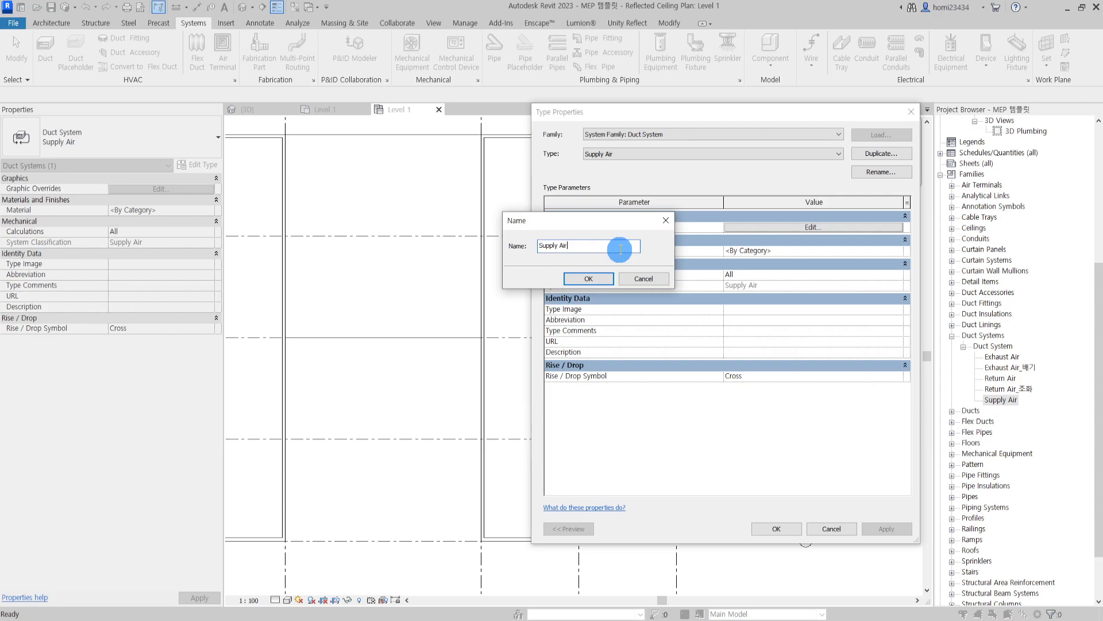
left_click(590, 277)
left_click(800, 227)
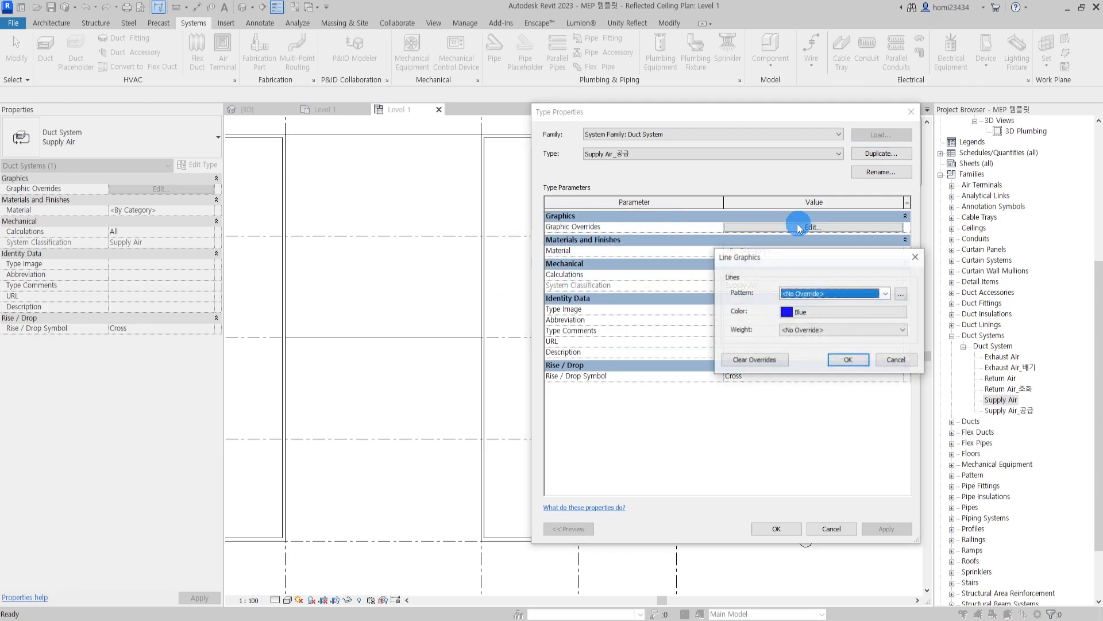
left_click(848, 360)
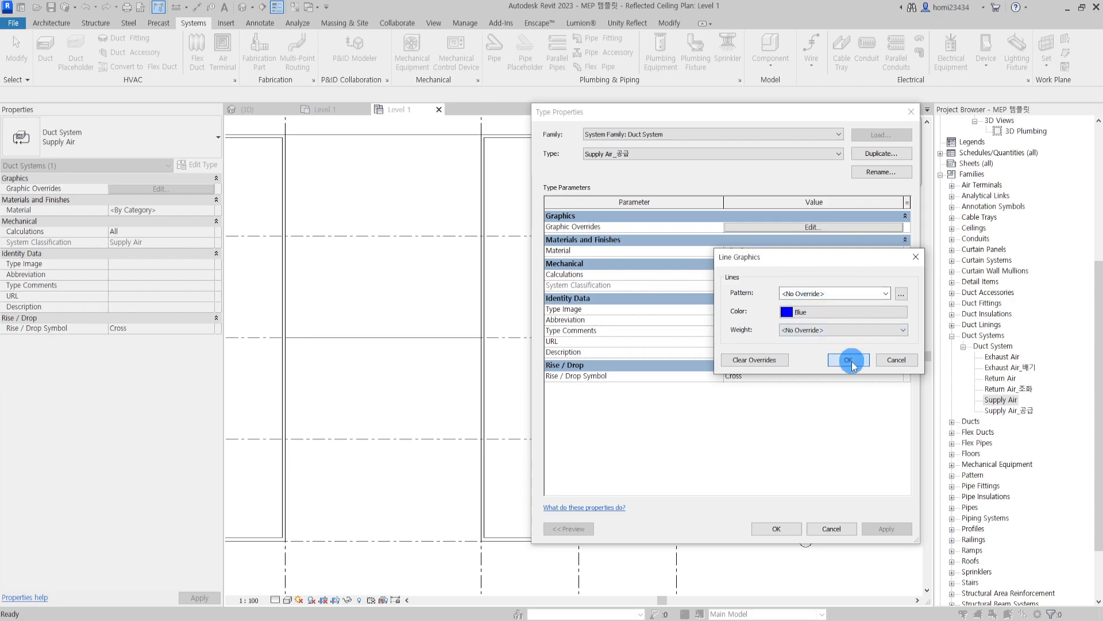
left_click(776, 529)
left_click(633, 402)
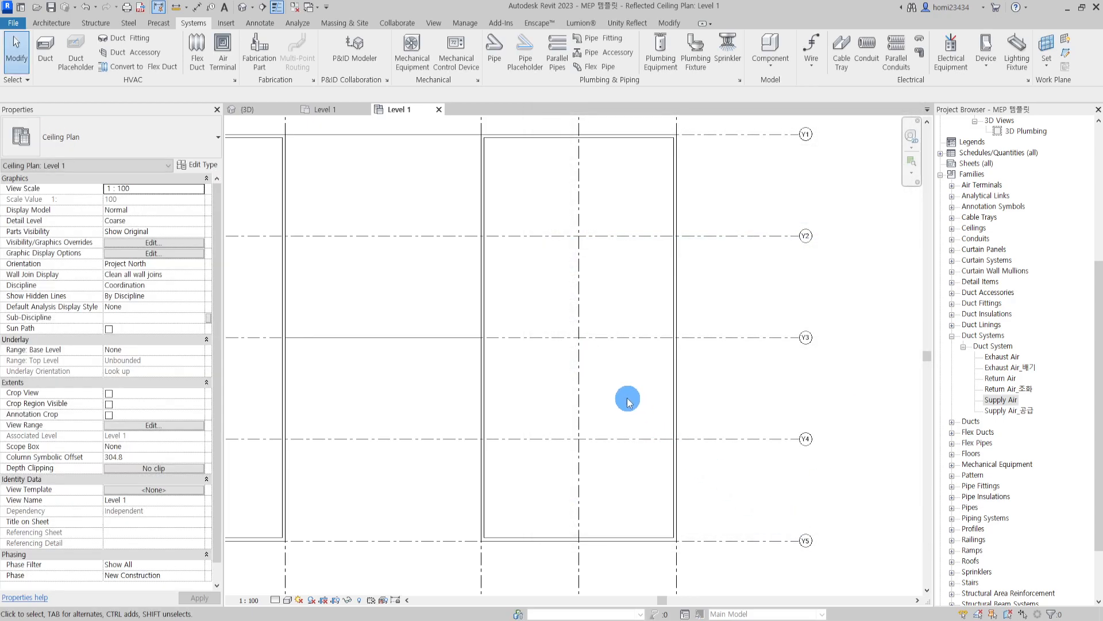
Start a rectangular Radius Elbows / Tees duct in the Level 1 ceiling plan and set its width to 150.
middle_click_drag(633, 402, 634, 399)
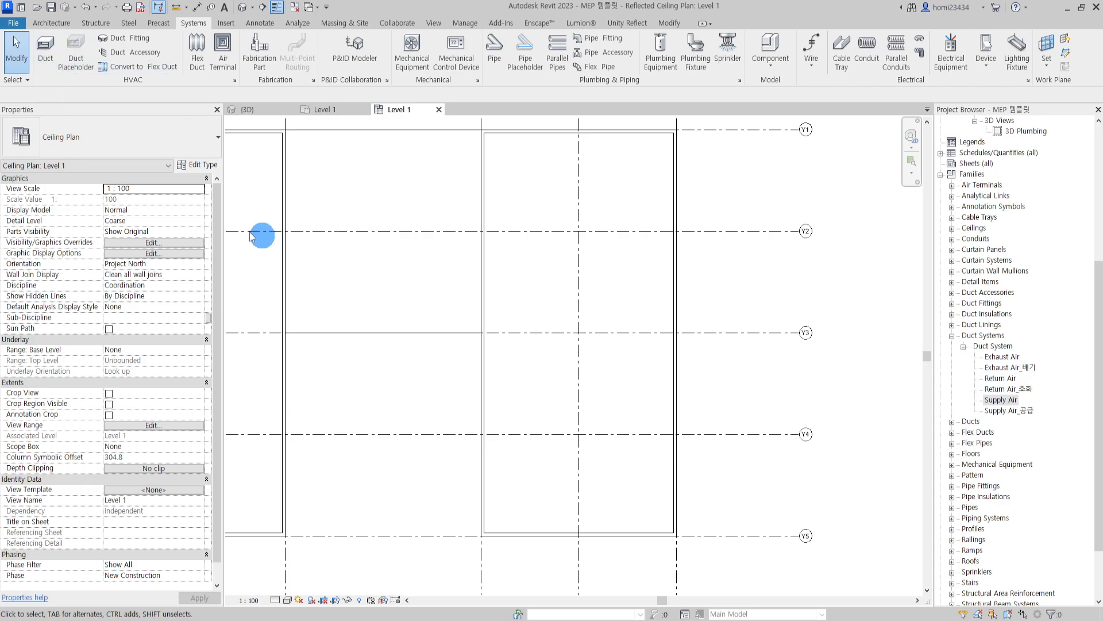
left_click(53, 48)
scroll(555, 361, "up", 2)
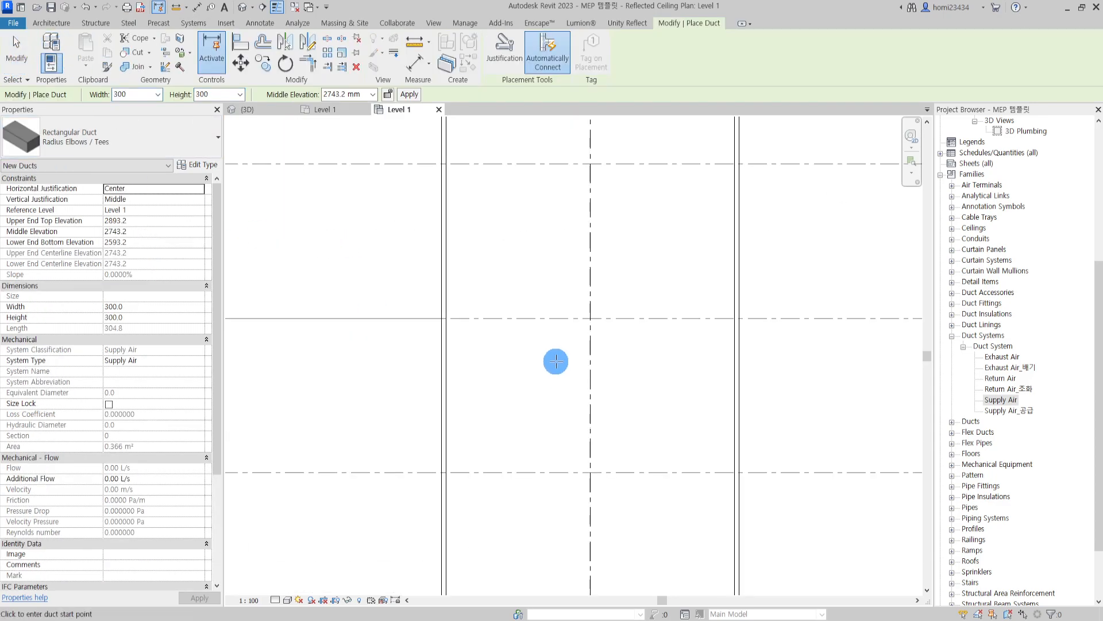
scroll(518, 417, "down", 2)
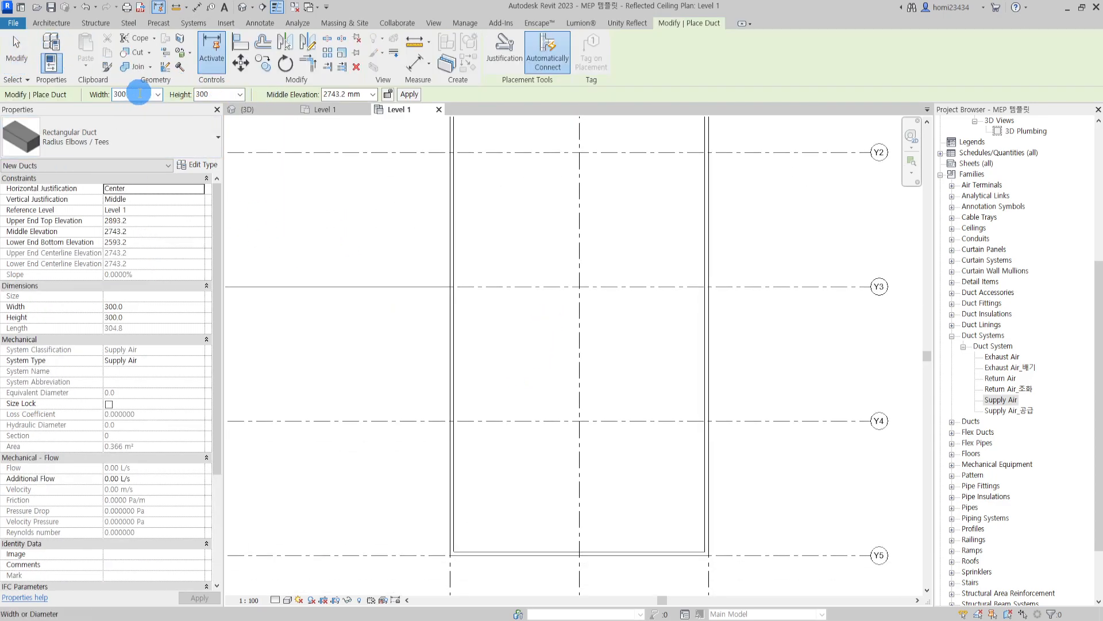
double_click(198, 95)
double_click(124, 95)
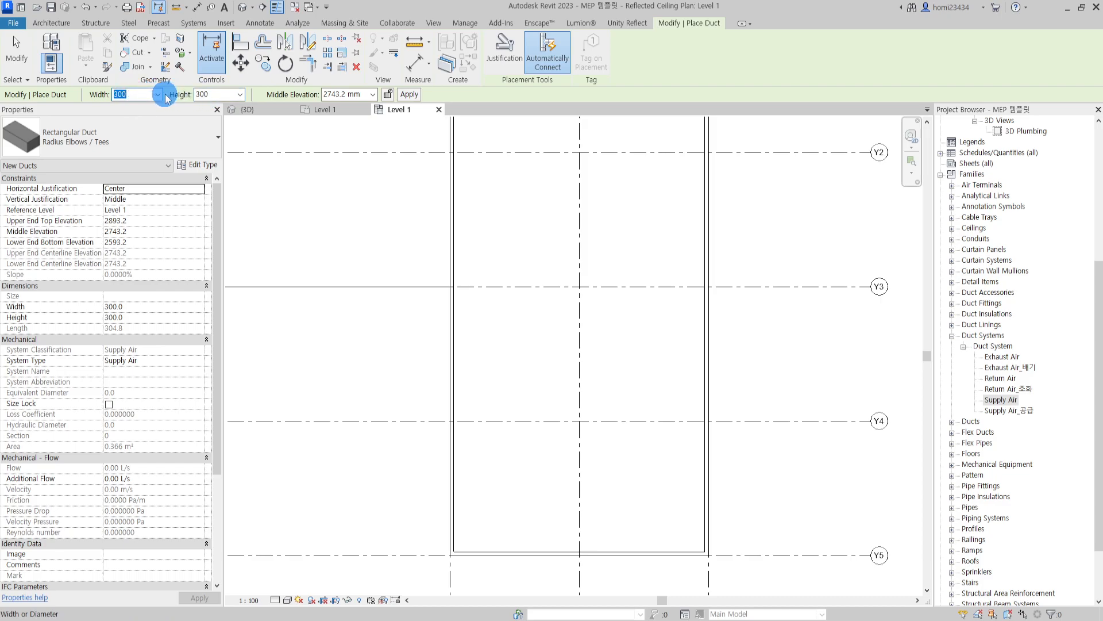
left_click(158, 95)
scroll(137, 173, "up", 3)
left_click(132, 134)
Set the new duct's height to 100 and its middle elevation to 3000 mm.
left_click(240, 94)
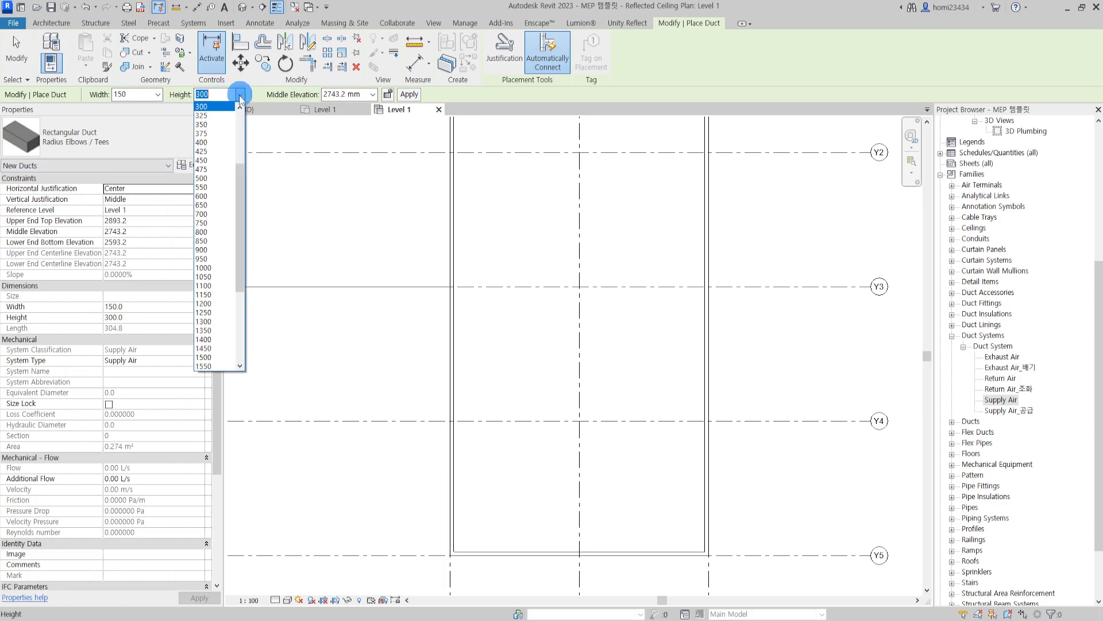
scroll(216, 135, "up", 1)
left_click(209, 125)
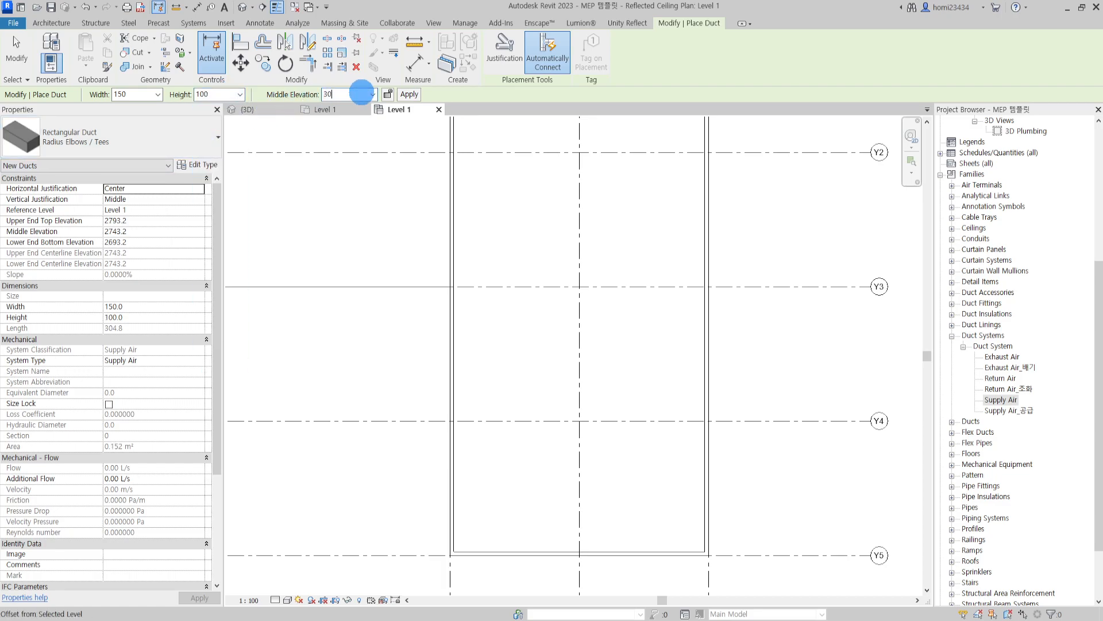
key("Return")
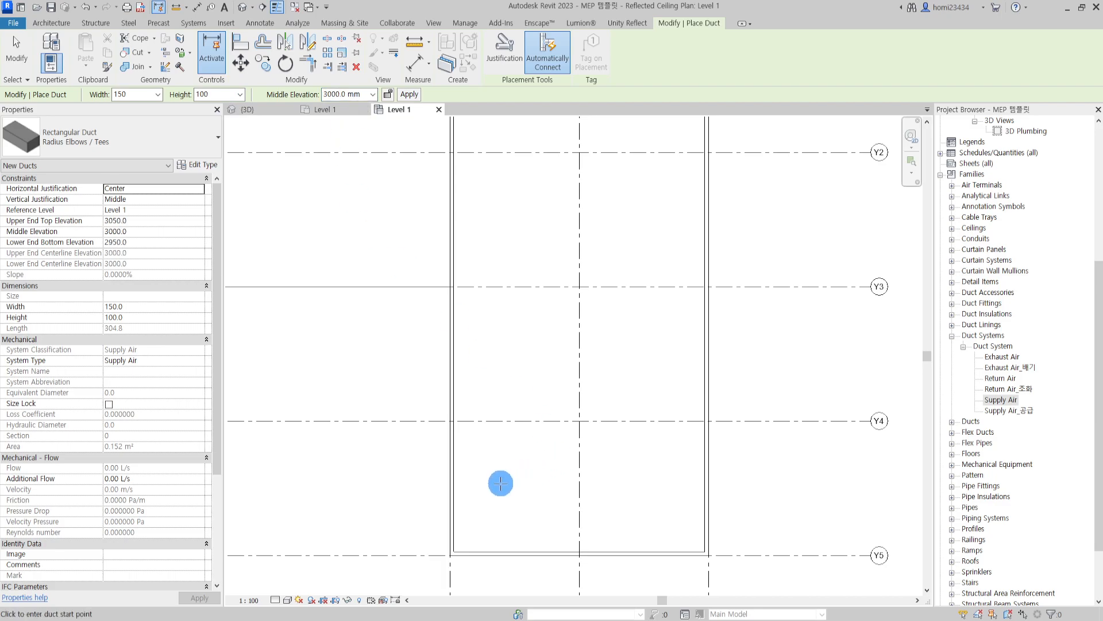
Draw a Z-shaped duct run from below grid Y4 past Y2, with a lower leg about 16.5 m long and a rightward jog just above Y3.
left_click(500, 483)
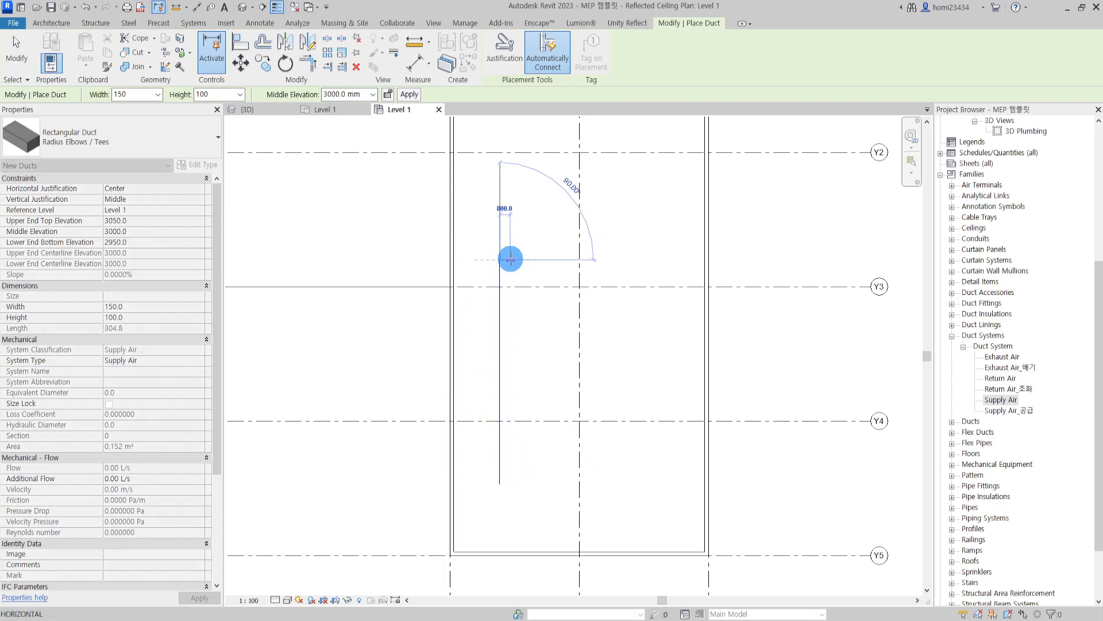
scroll(508, 256, "up", 2)
left_click(591, 259)
middle_click_drag(592, 259, 586, 332)
middle_click_drag(586, 274, 584, 423)
scroll(583, 391, "down", 2)
left_click(584, 244)
key("Escape")
key("Escape")
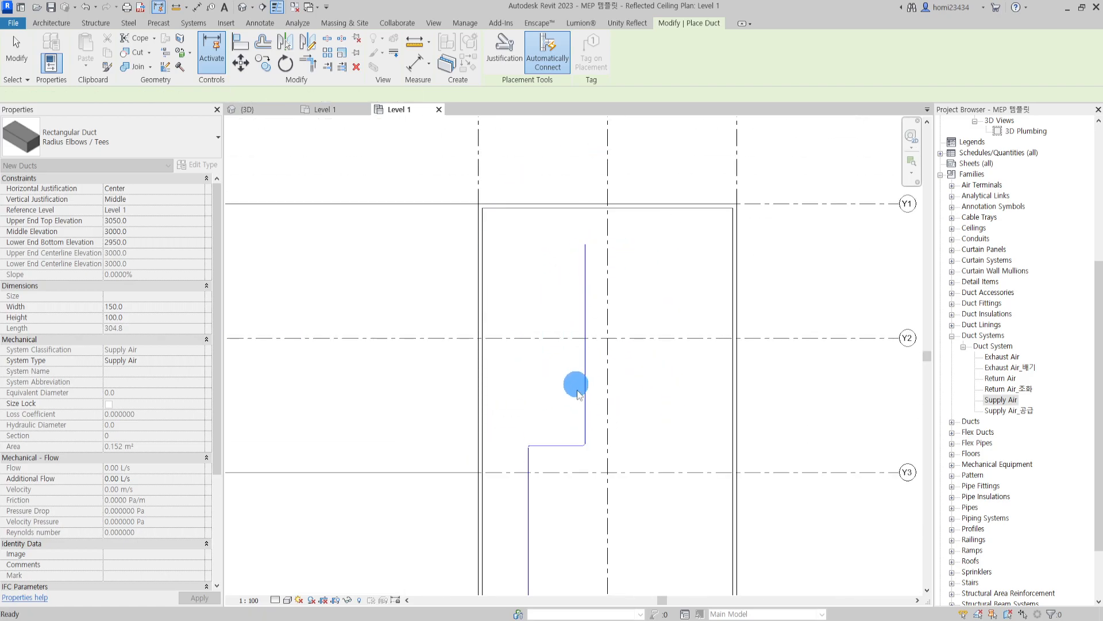
Change the system type of the first duct run to Supply Air_공급.
middle_click_drag(560, 381, 557, 217)
middle_click_drag(551, 334, 536, 331)
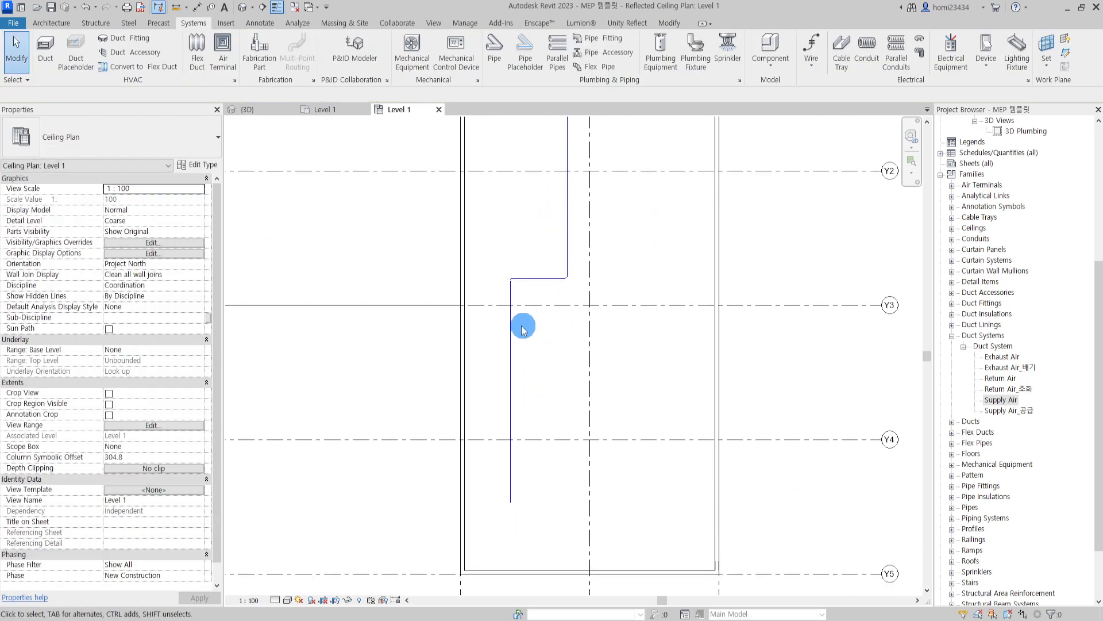
left_click(510, 321)
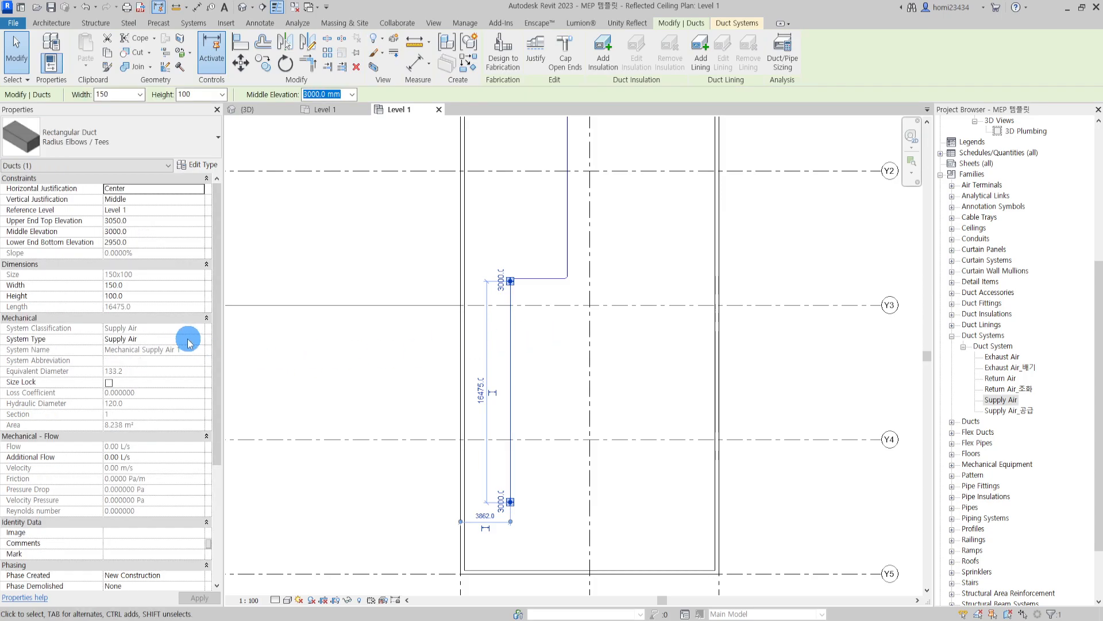
left_click(144, 343)
left_click(199, 343)
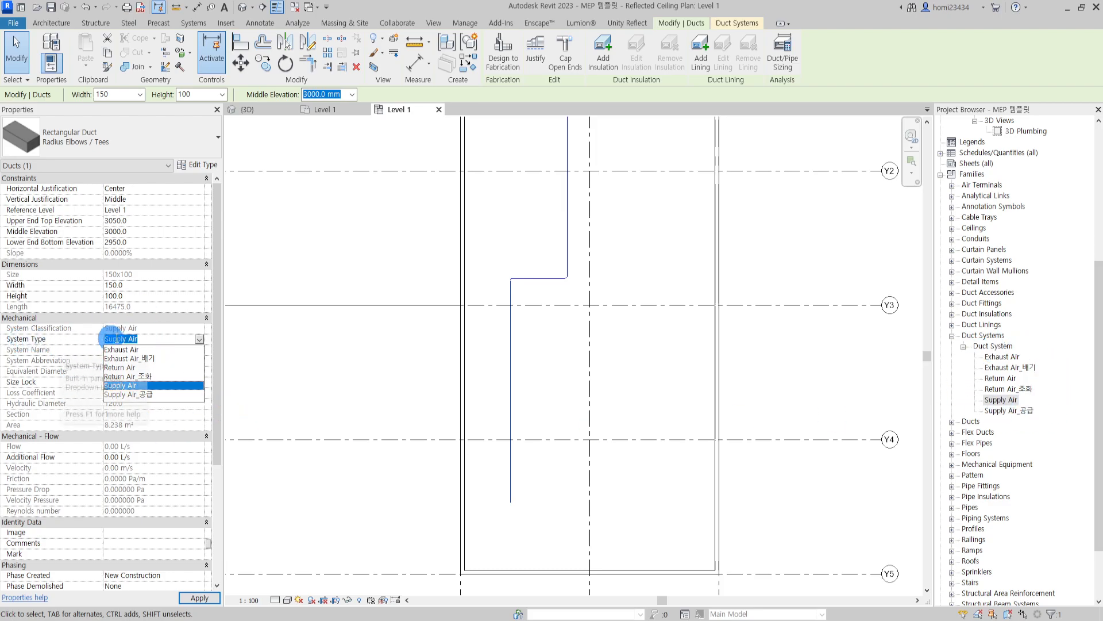
left_click(556, 340)
left_click(510, 353)
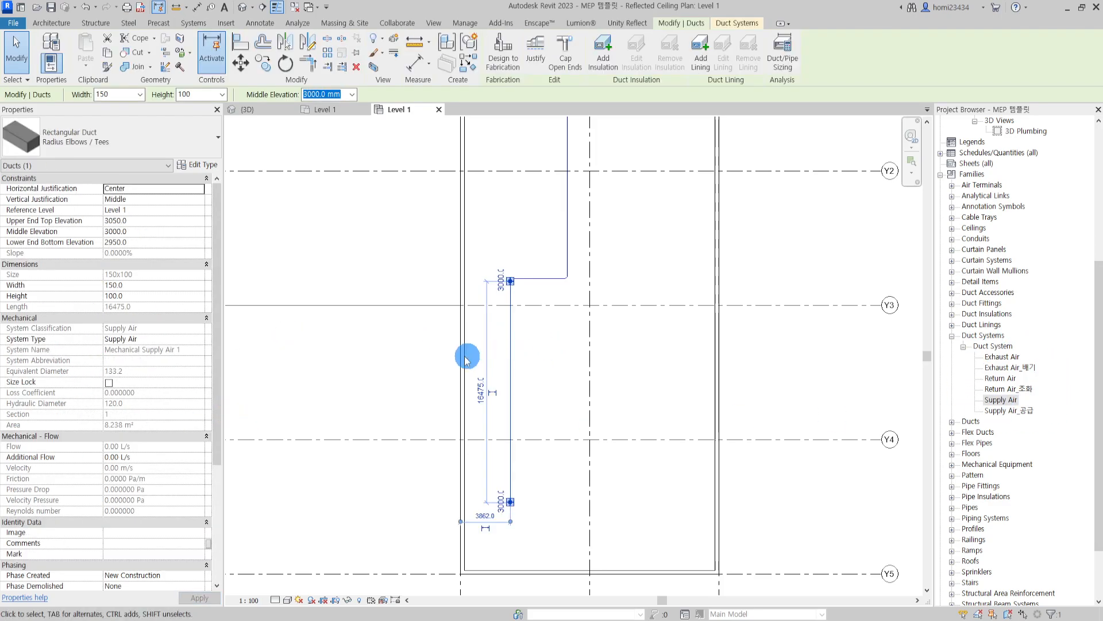
left_click(200, 339)
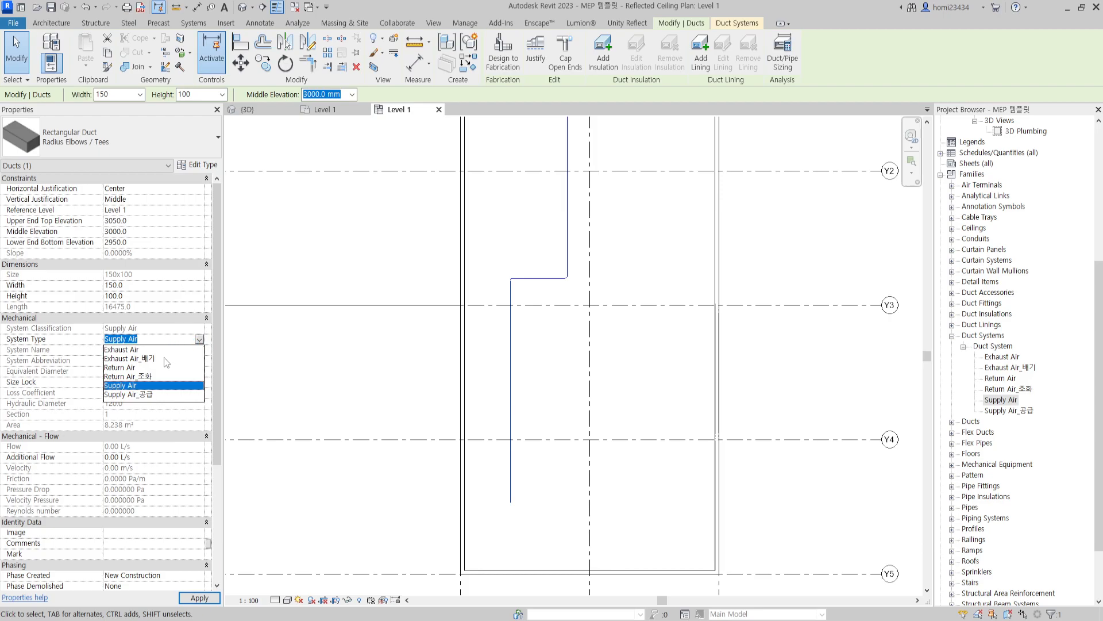
left_click(148, 395)
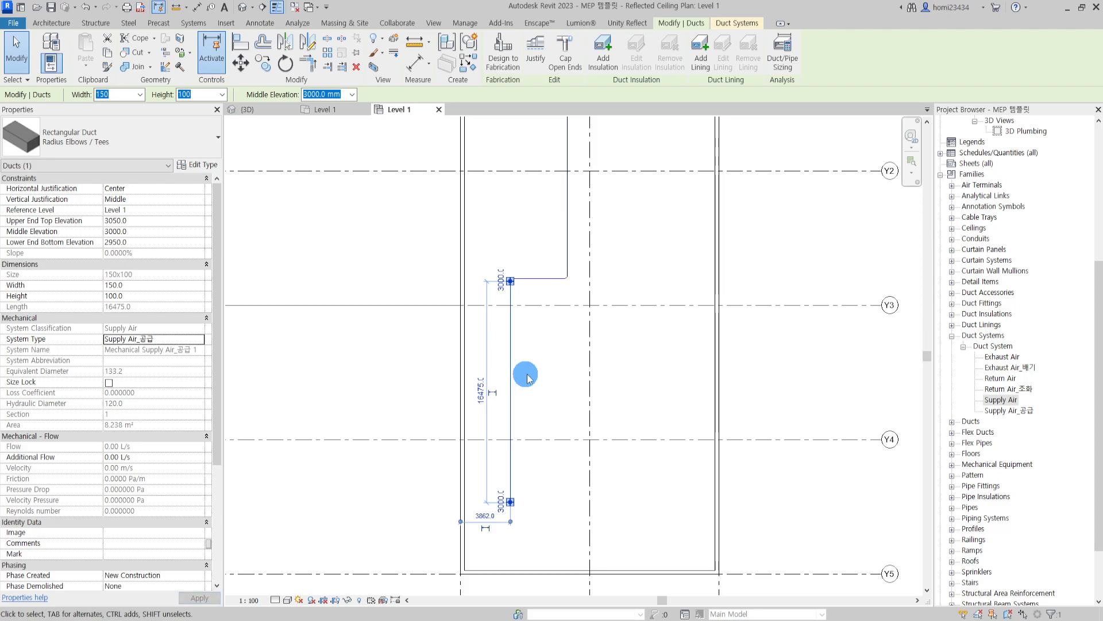
left_click(559, 366)
middle_click_drag(558, 366, 538, 368)
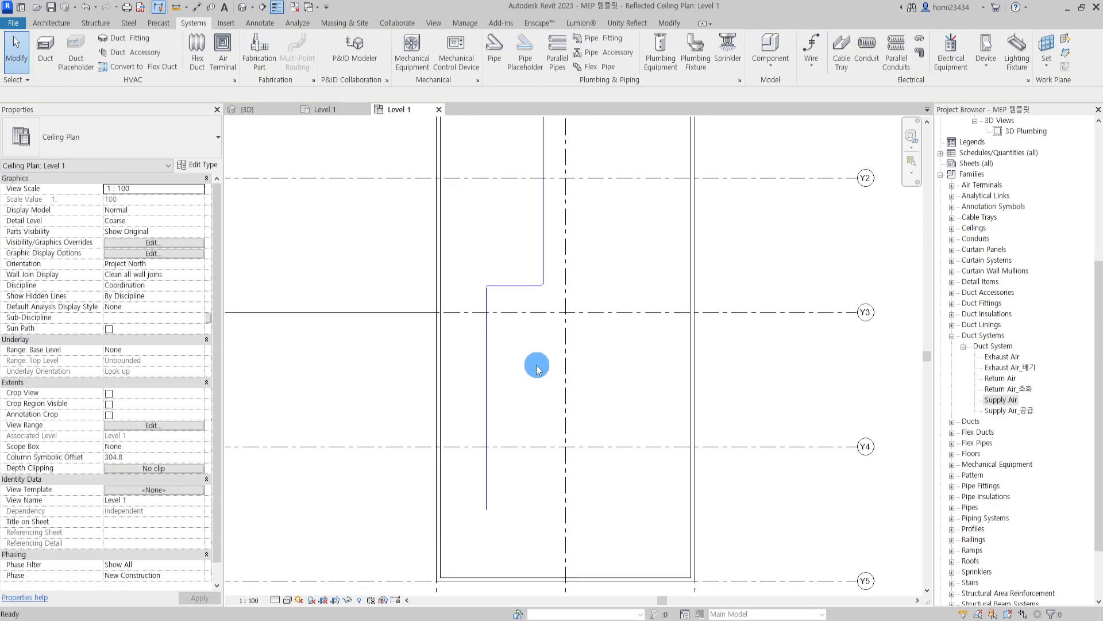
Set the ceiling plan's detail level to Fine and try the Shaded visual style before returning it to Hidden Line.
left_click(288, 587)
left_click(288, 600)
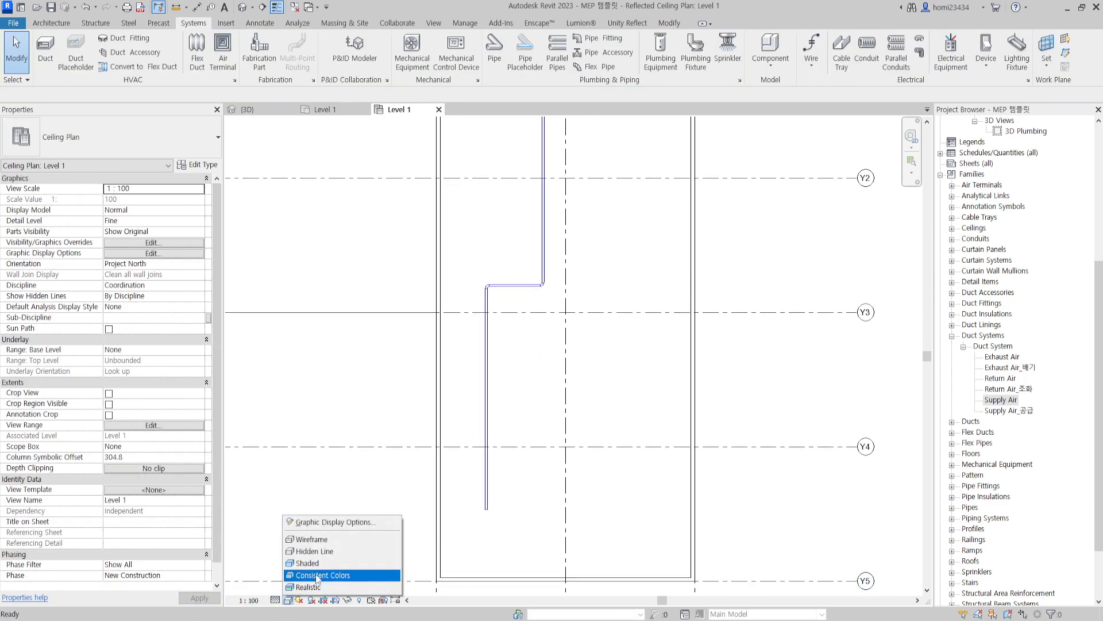
left_click(310, 563)
left_click(287, 600)
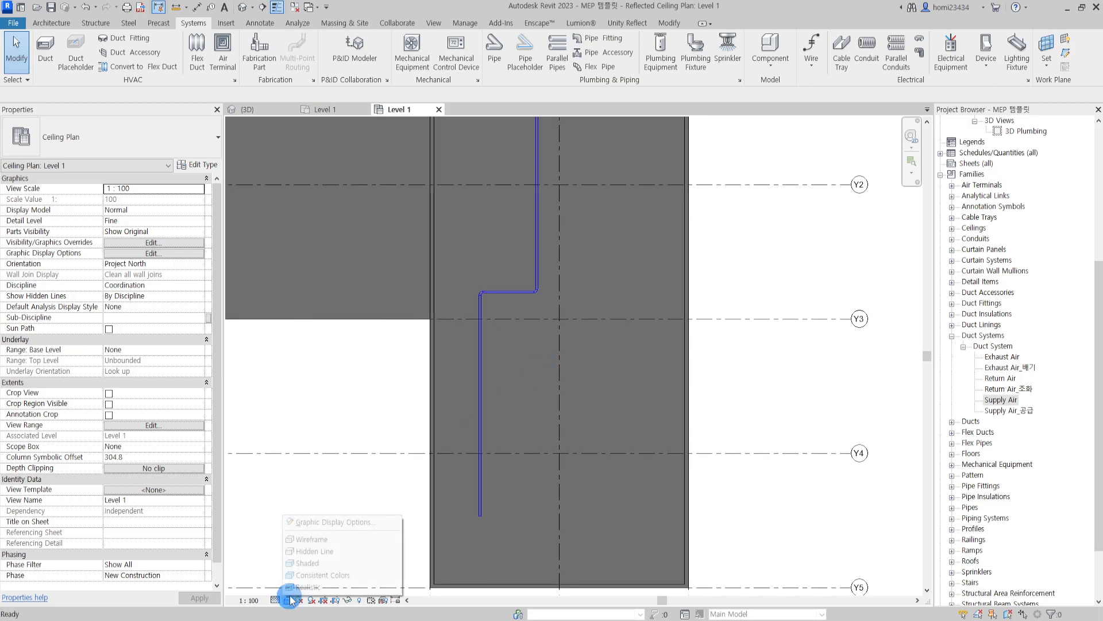
left_click(311, 551)
scroll(567, 385, "up", 3)
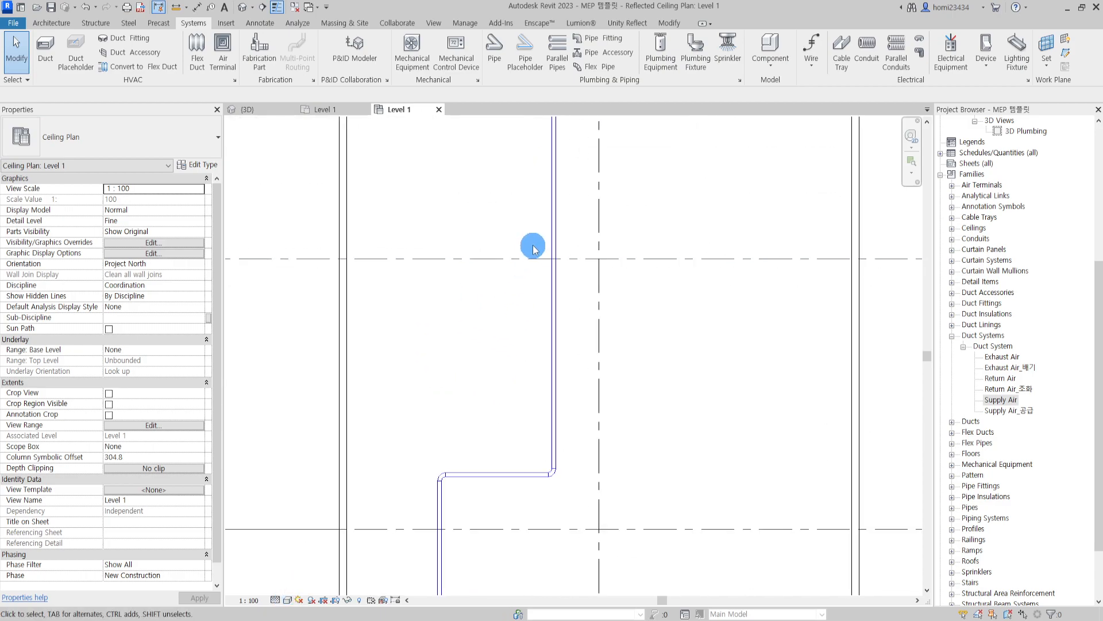
left_click(432, 386)
left_click(504, 389)
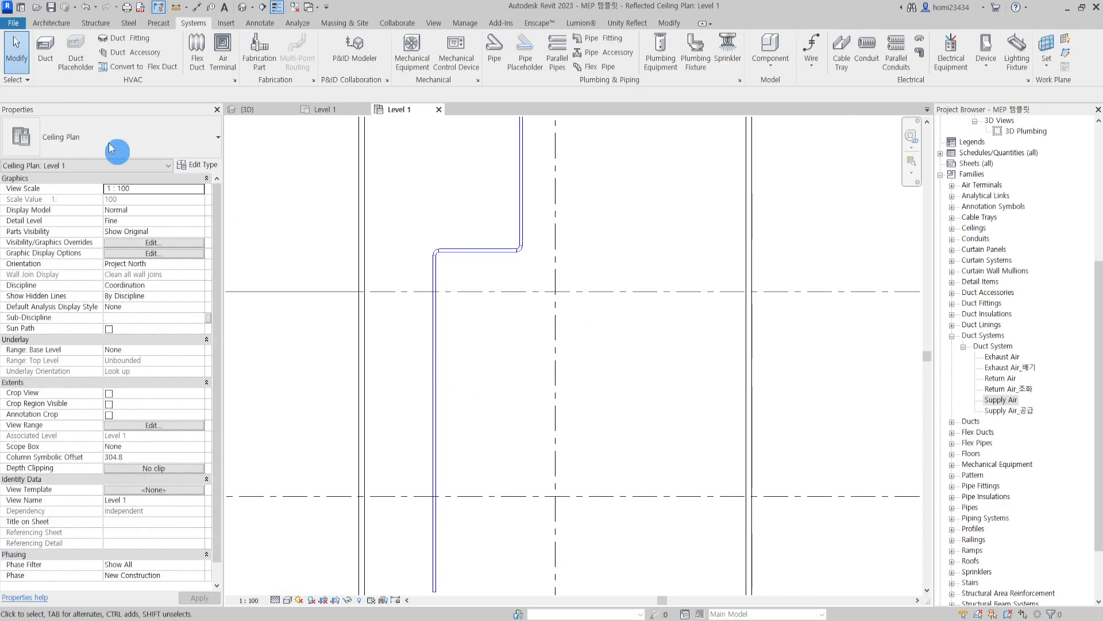
Draw a second 150 x 100 Z-shaped duct run beside the first, with a lower leg about 13.3 m long and its jog just below Y3.
left_click(46, 49)
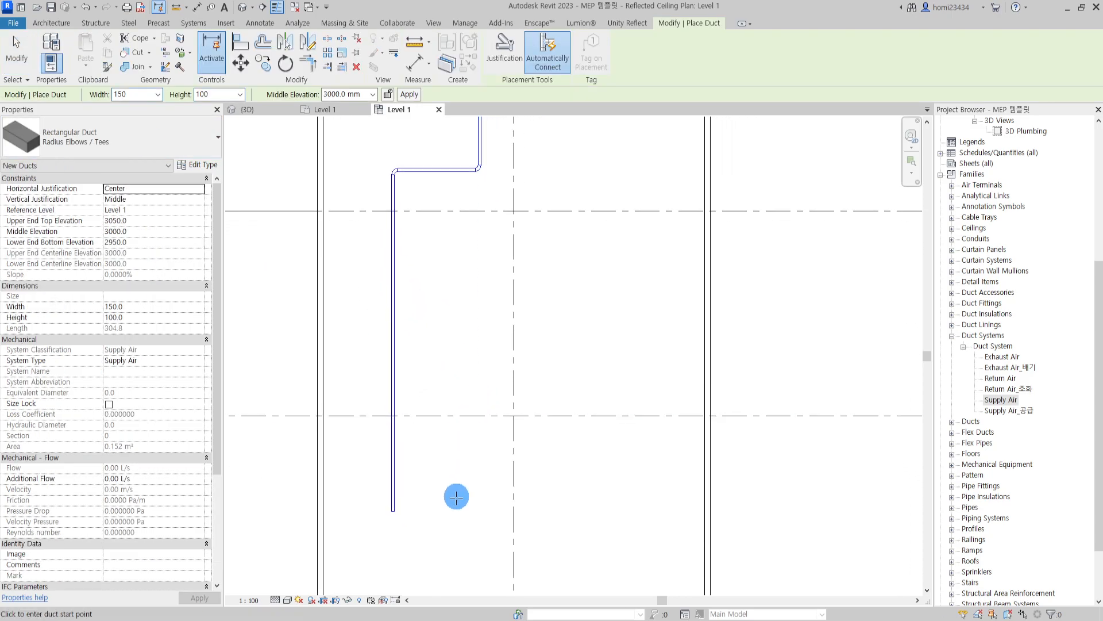
left_click(456, 509)
middle_click_drag(454, 355, 453, 428)
left_click(456, 308)
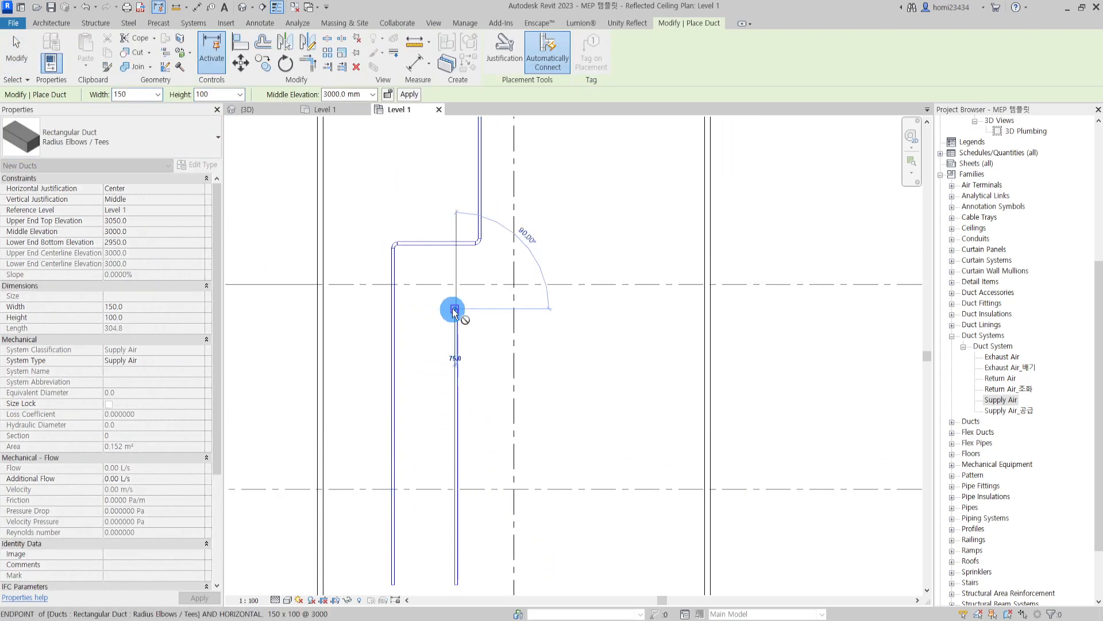
left_click(541, 309)
middle_click_drag(541, 348, 527, 542)
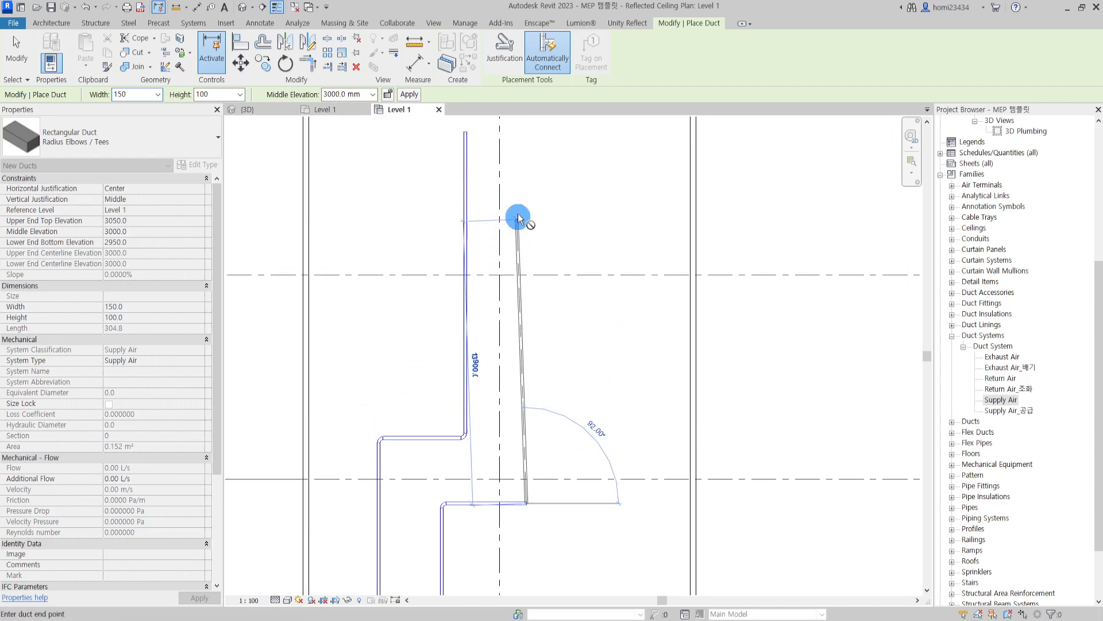
left_click(531, 133)
key("Escape")
key("Escape")
Change the system type of the second duct run to Return Air_조화.
middle_click_drag(556, 495, 563, 215)
left_click(451, 372)
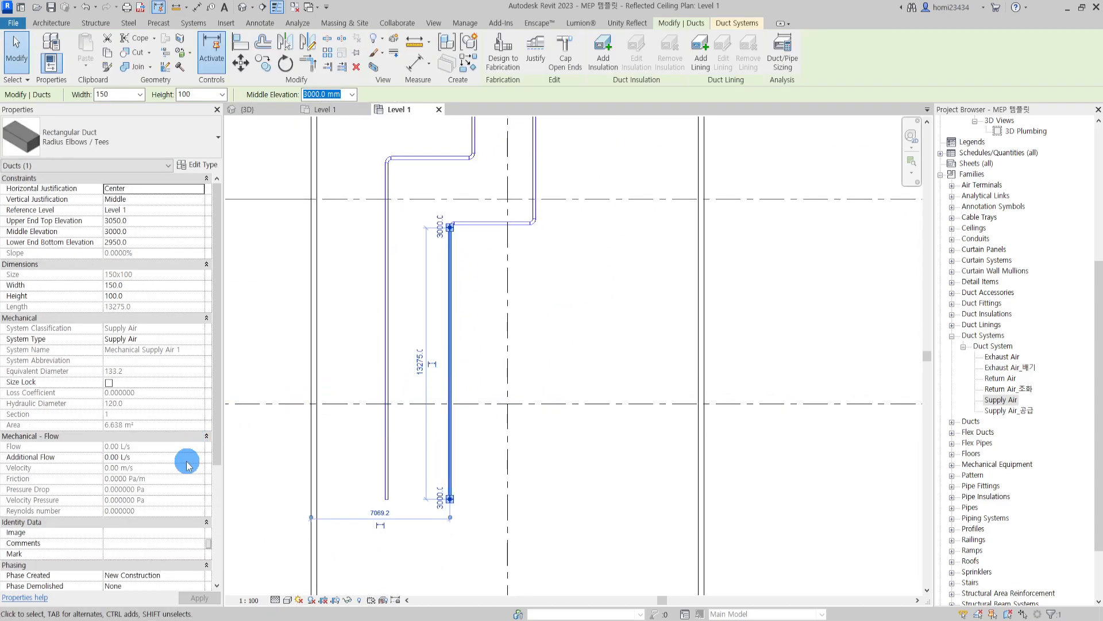
left_click(199, 340)
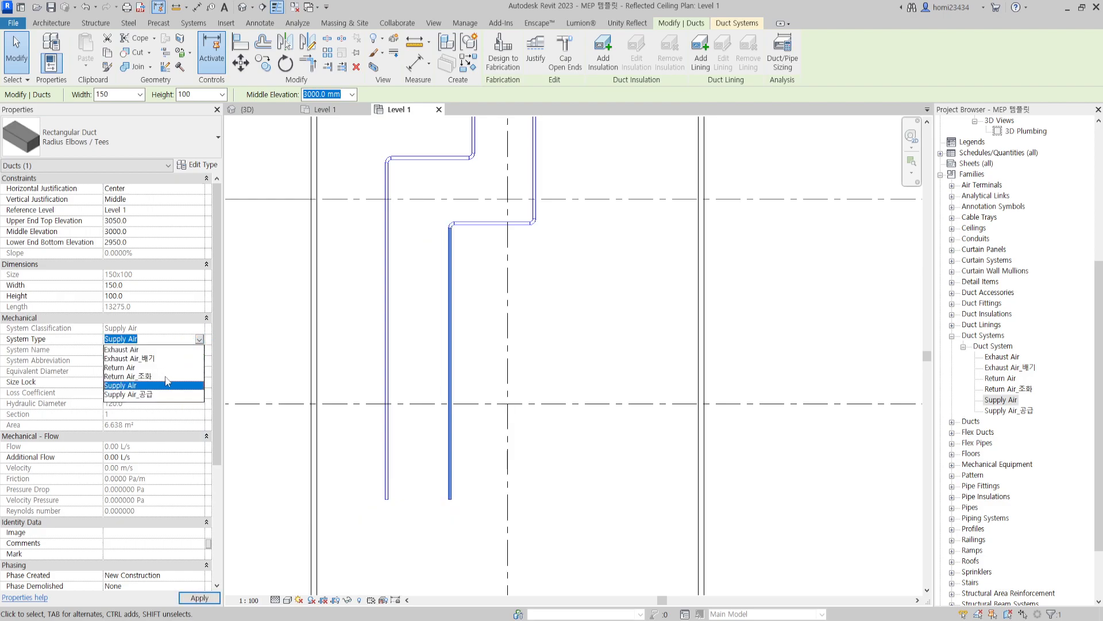
left_click(170, 376)
left_click(551, 325)
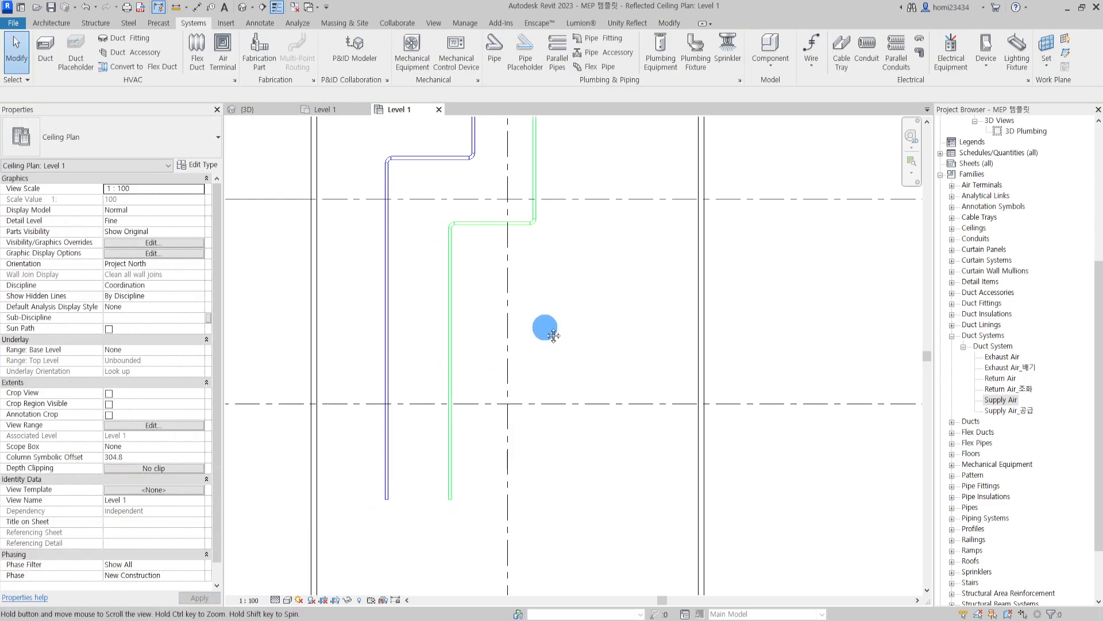
Examine the supply and return duct runs in the plan together with the supply and exhaust duct system types.
middle_click_drag(532, 225, 546, 378)
middle_click_drag(601, 202, 556, 223)
scroll(557, 224, "down", 2)
middle_click_drag(544, 310, 549, 357)
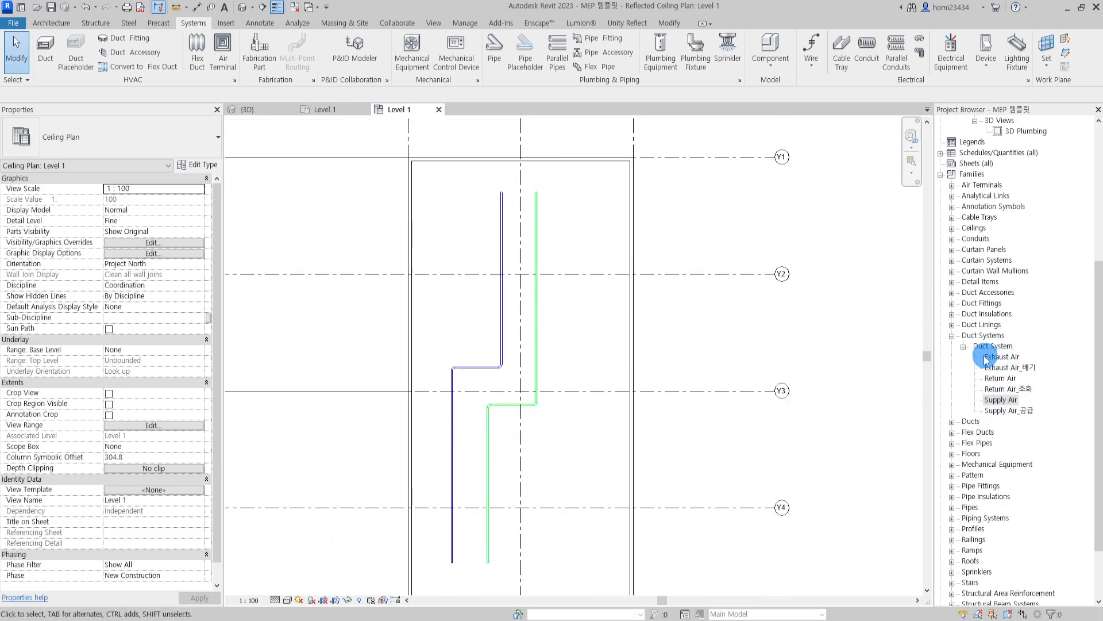
scroll(517, 352, "up", 3)
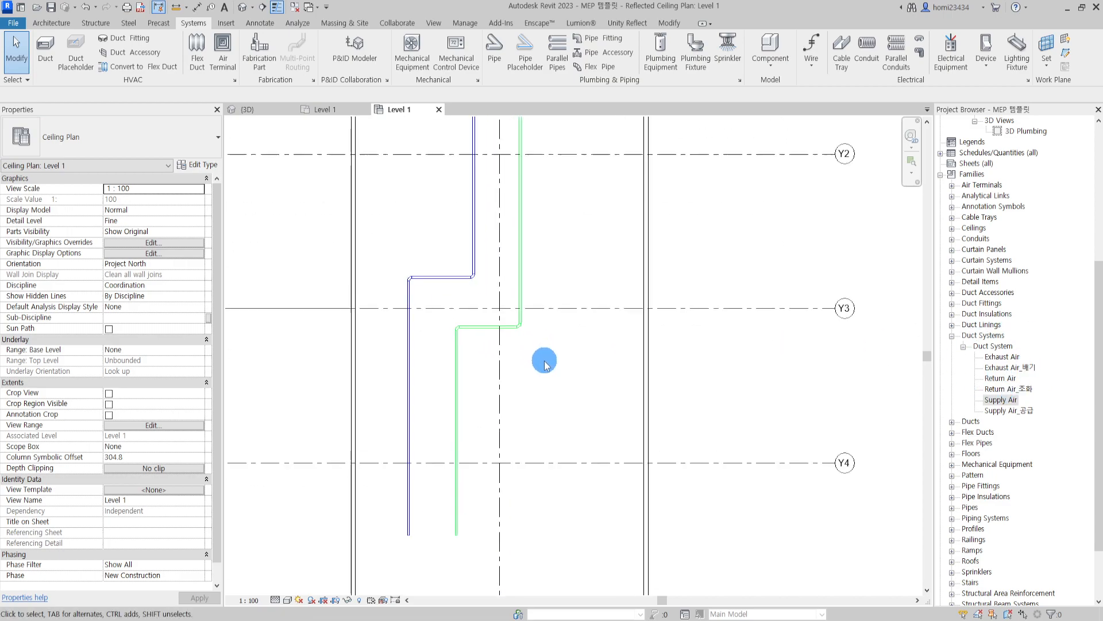
middle_click_drag(551, 373, 528, 329)
left_click(1020, 410)
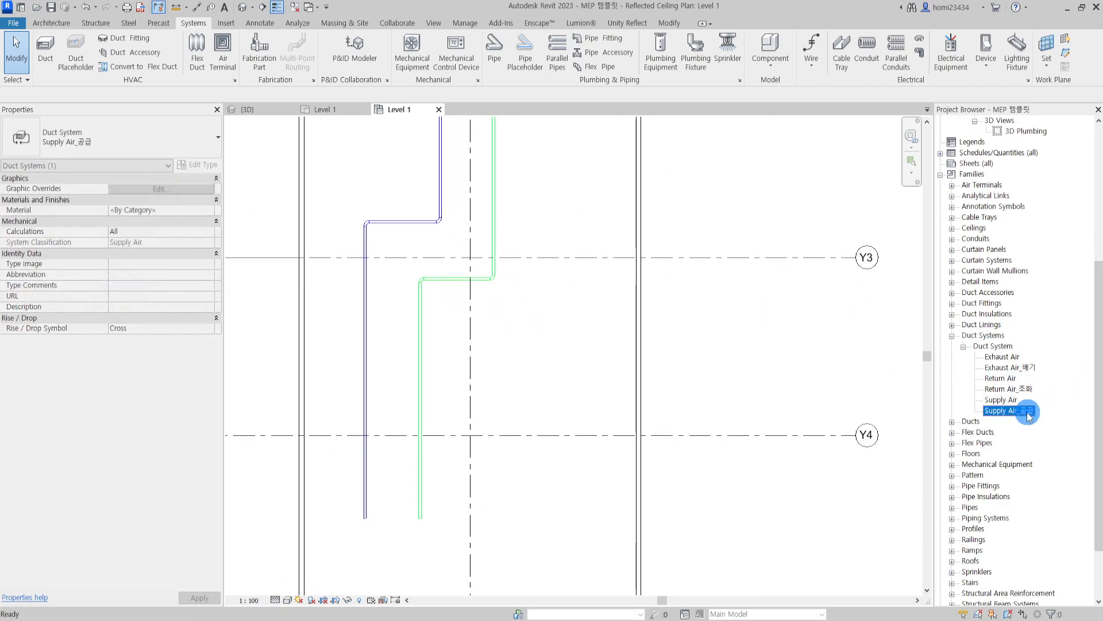
left_click(1026, 368)
left_click(505, 364)
middle_click_drag(505, 365, 529, 343)
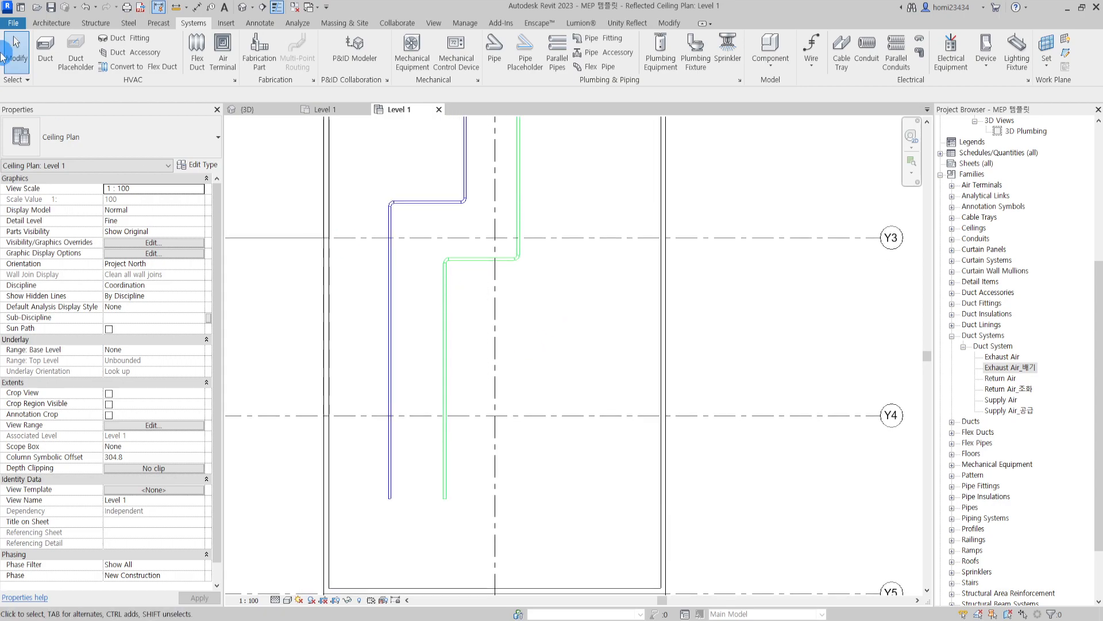
Draw a third 150 x 100 Z-shaped duct run beside the second, with a lower leg about 10.1 m long and its jog between Y3 and Y4.
left_click(51, 49)
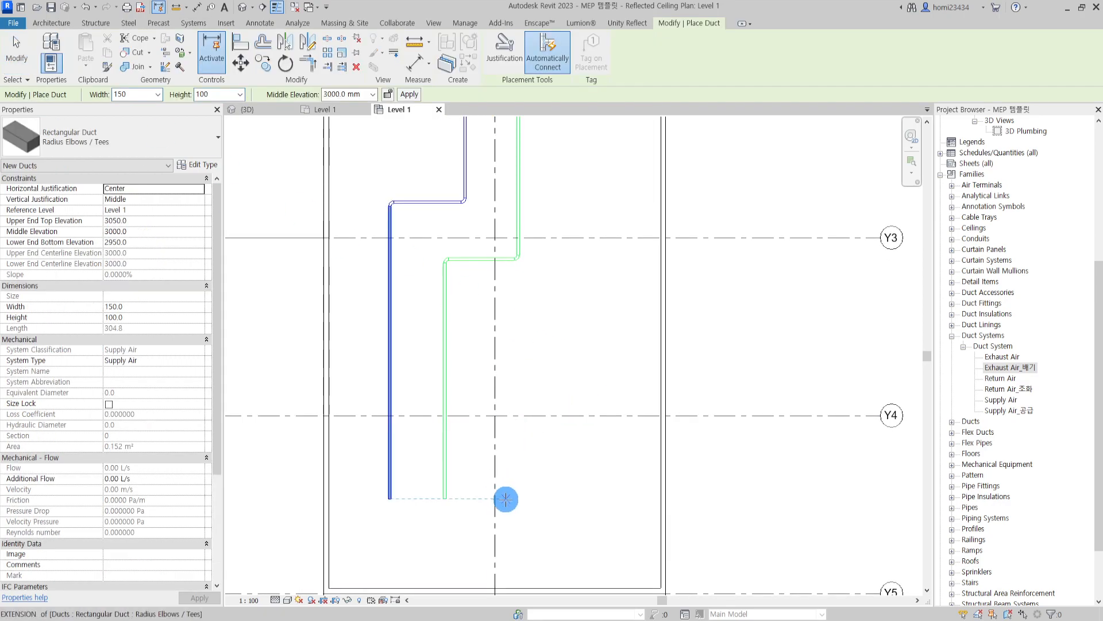
left_click(506, 497)
left_click(504, 315)
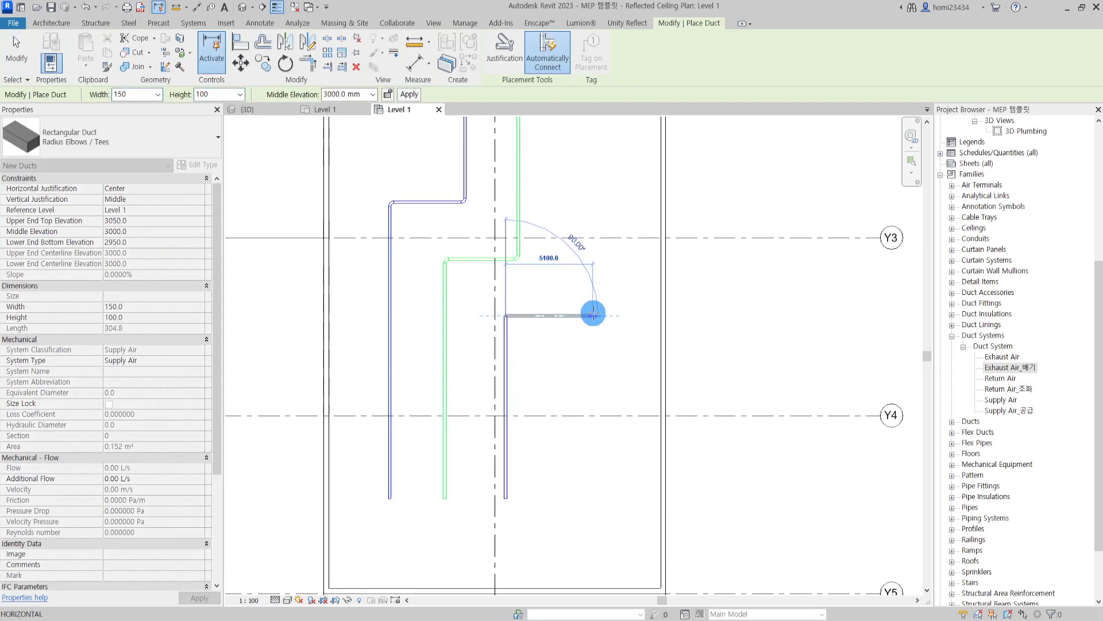
middle_click_drag(591, 316, 591, 449)
left_click(578, 449)
middle_click_drag(589, 407, 578, 495)
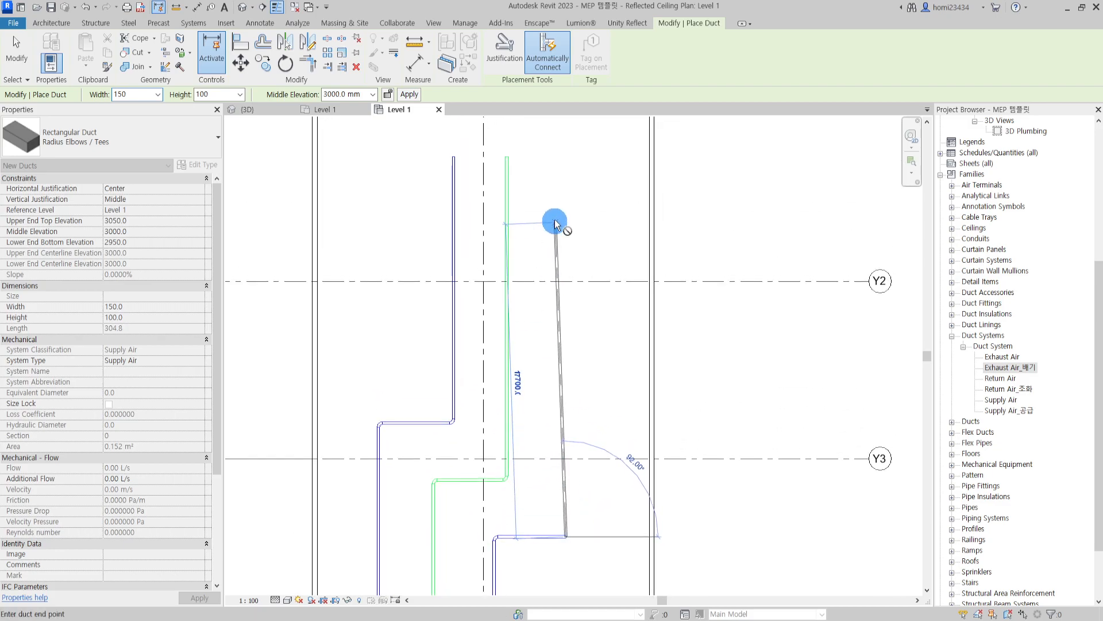
left_click(566, 157)
key("Escape")
key("Escape")
Change the system type of the third duct run to Exhaust Air_배기.
middle_click_drag(591, 591, 595, 400)
left_click(498, 364)
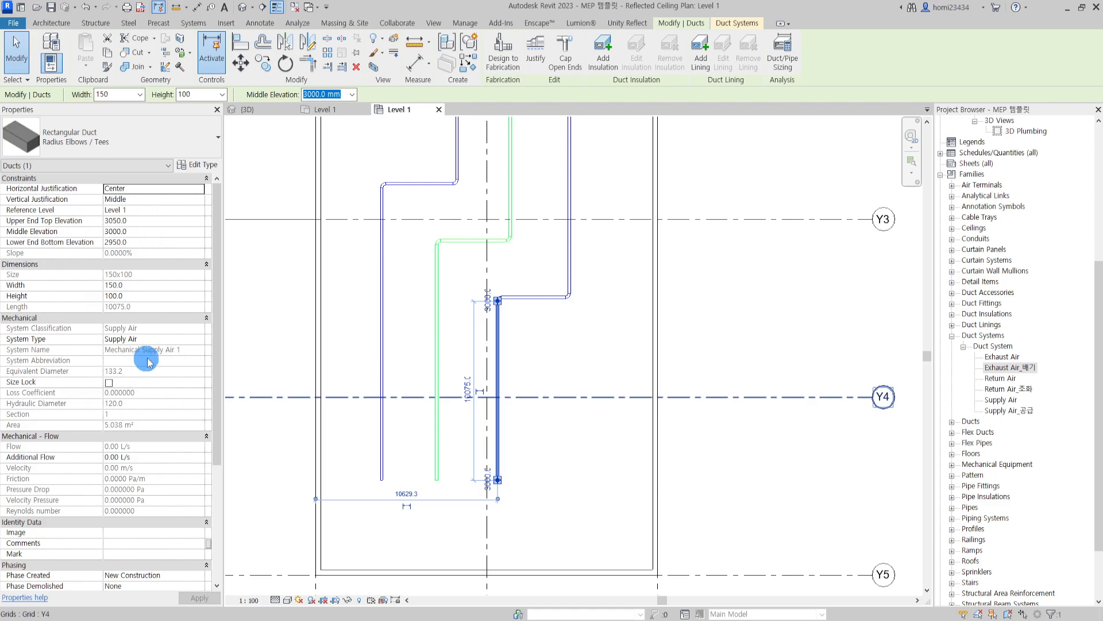
left_click(200, 340)
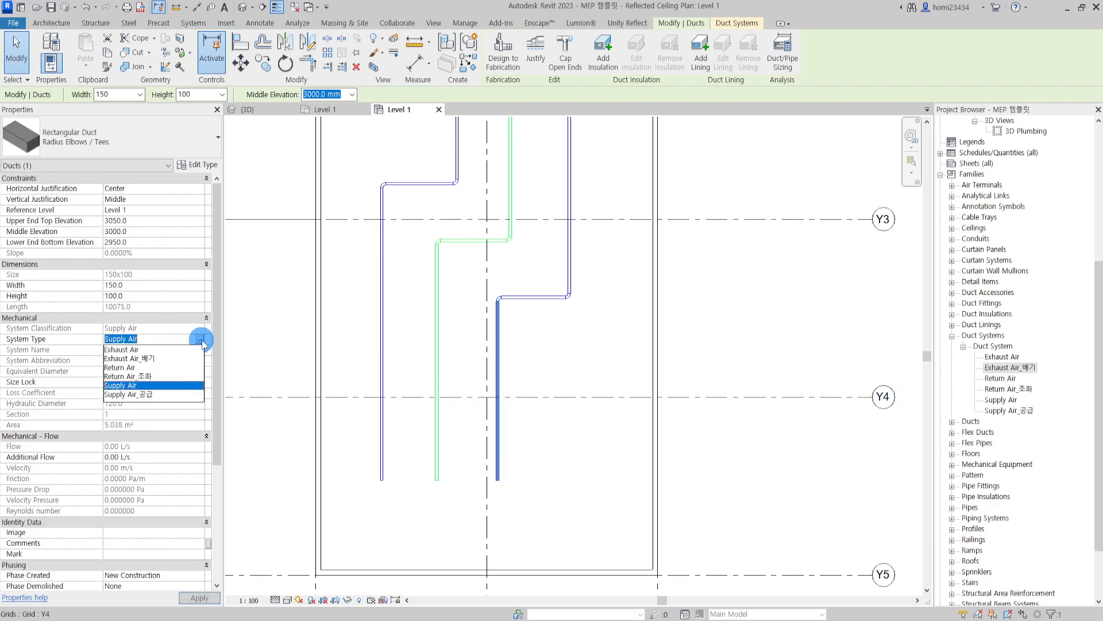
left_click(167, 358)
left_click(563, 357)
scroll(568, 383, "down", 2)
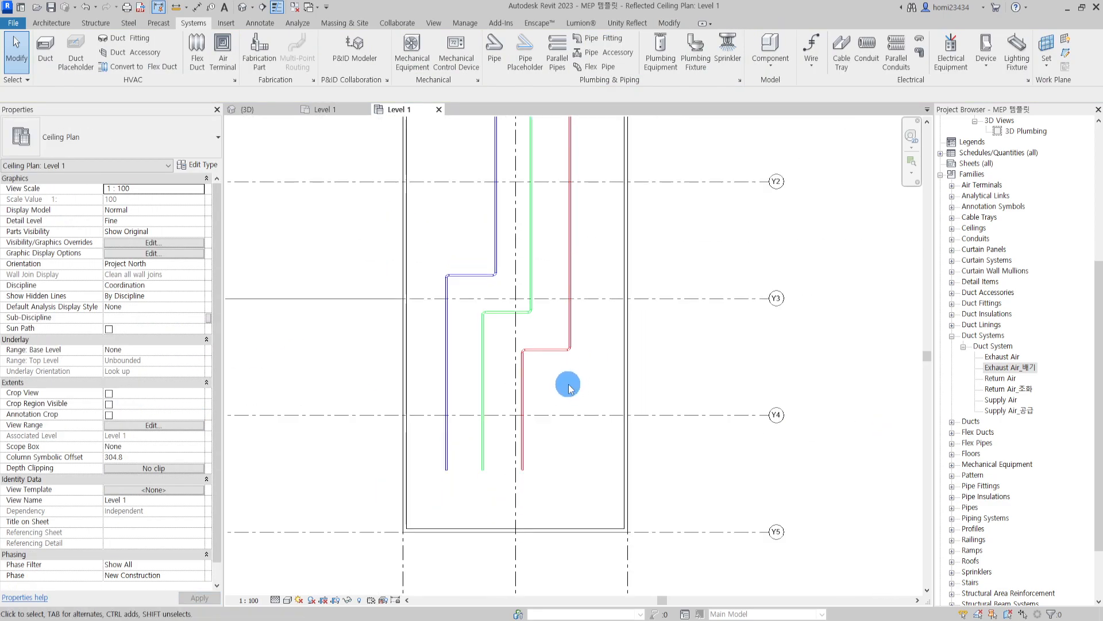
middle_click_drag(568, 384, 553, 427)
Open the default 3D view and examine the three color-coded duct runs up close.
left_click(244, 10)
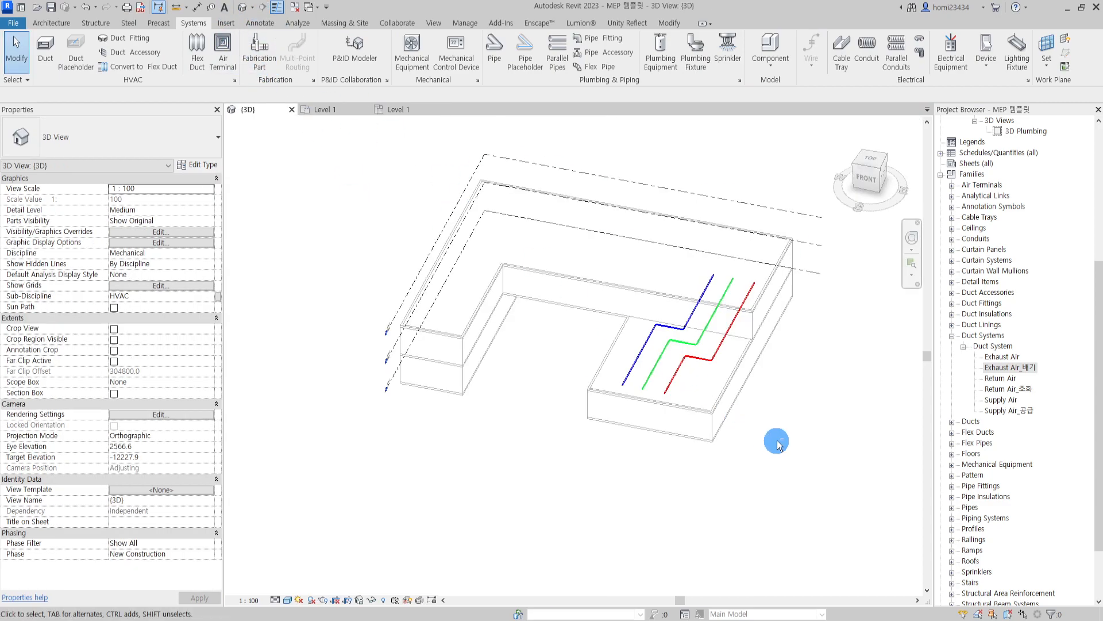
scroll(724, 406, "up", 3)
middle_click_drag(499, 396, 732, 460)
scroll(413, 395, "up", 3)
scroll(477, 413, "up", 2)
middle_click_drag(304, 358, 551, 416)
scroll(591, 490, "down", 2)
scroll(551, 416, "down", 3)
middle_click_drag(616, 428, 543, 423)
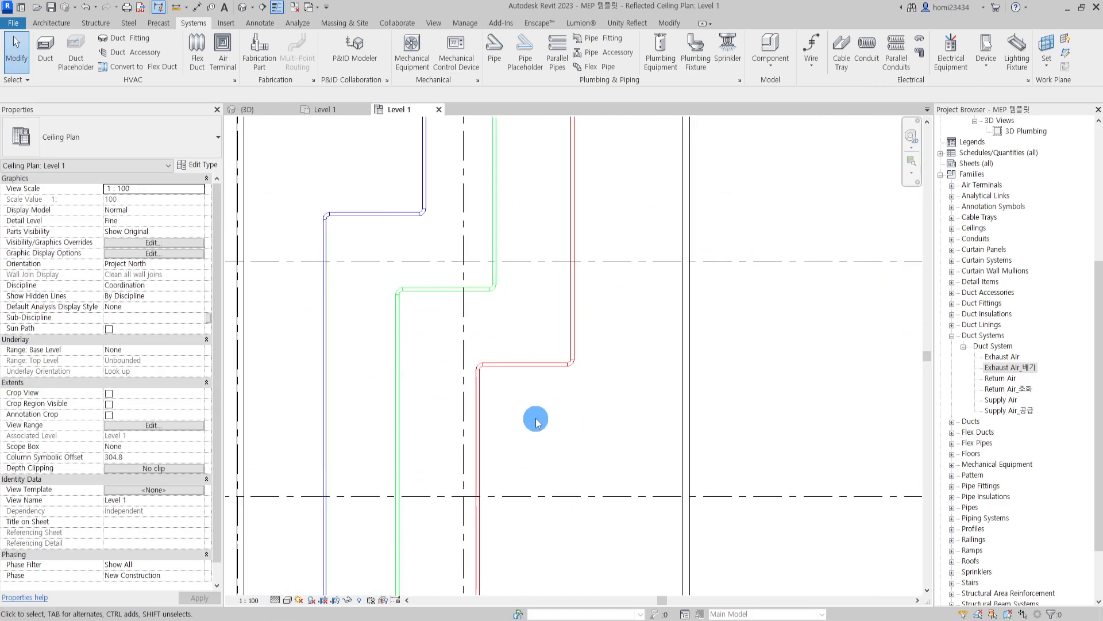
Select the lower elbow of the exhaust duct run in the Level 1 ceiling plan and review the fitting types available for it.
middle_click_drag(505, 439, 537, 352)
scroll(504, 345, "up", 3)
left_click(495, 309)
left_click(122, 138)
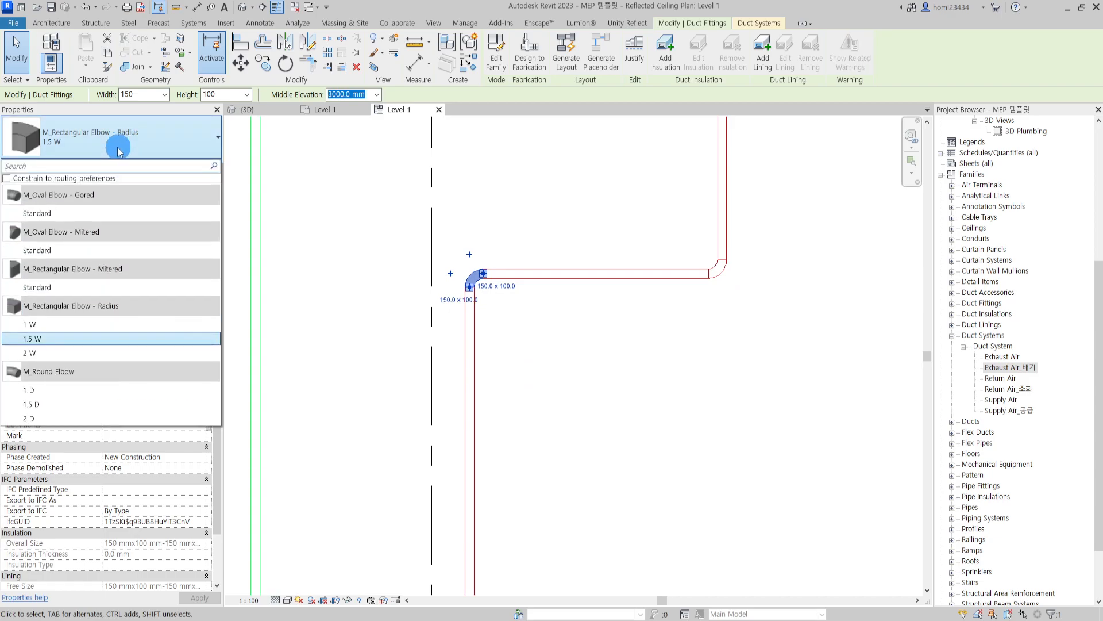
left_click(270, 180)
left_click(473, 275)
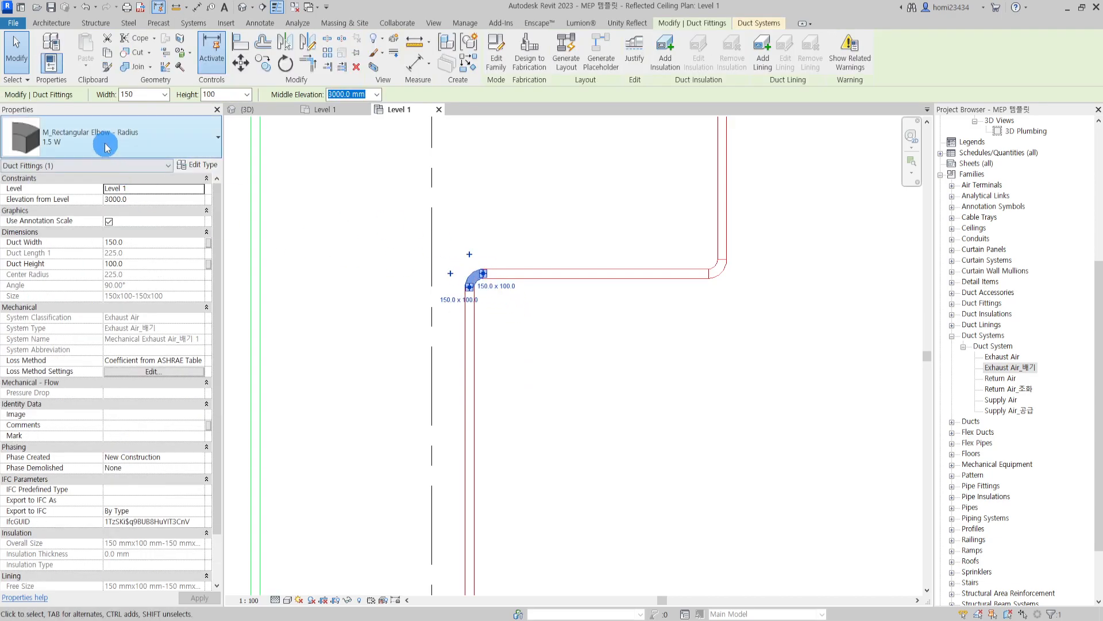
left_click(107, 149)
left_click(107, 142)
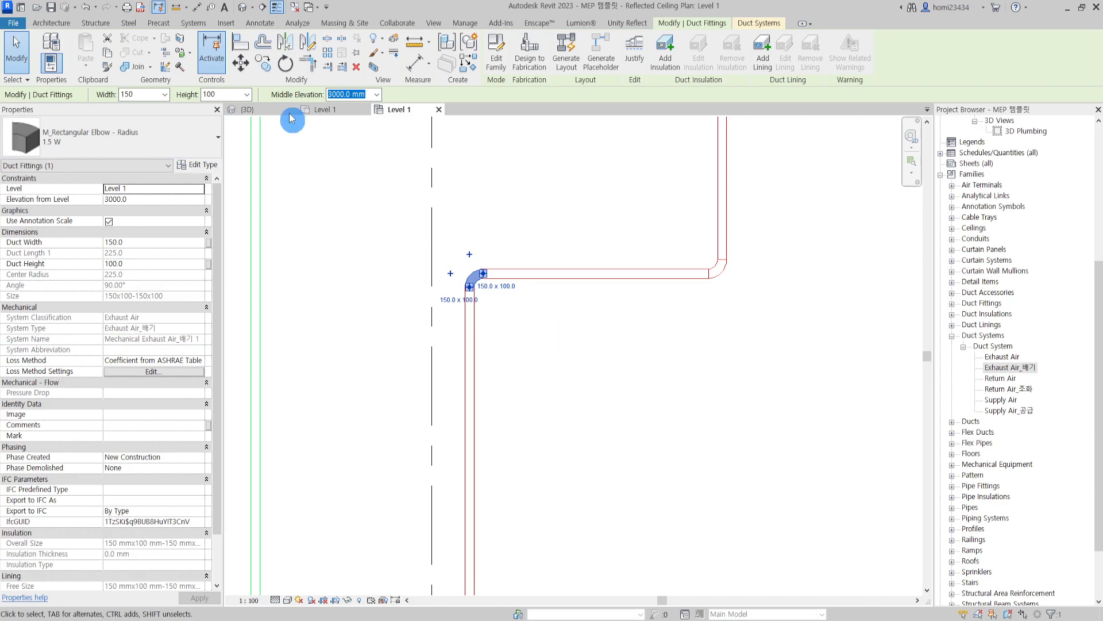
left_click(191, 24)
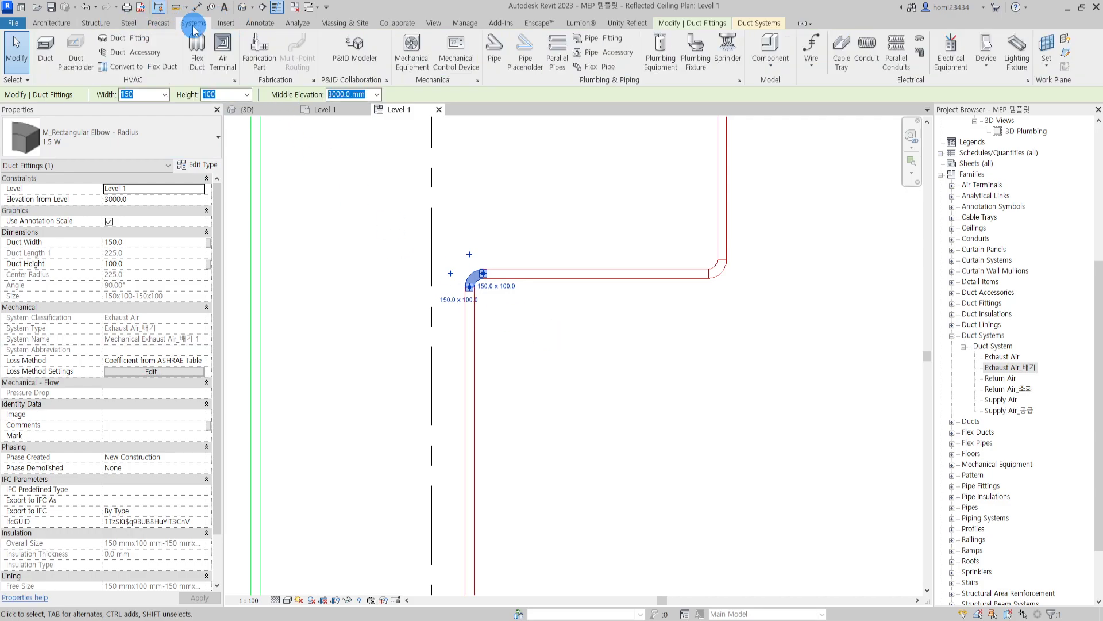
Convert the selected lower elbow of the exhaust duct run into a tee.
scroll(457, 266, "up", 2)
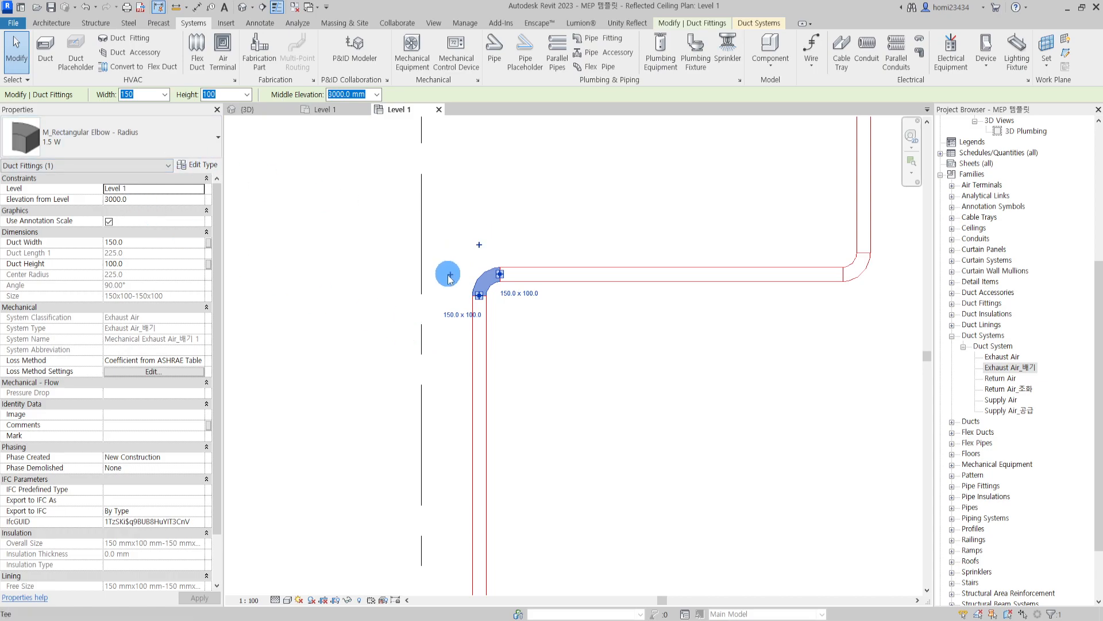
left_click(450, 280)
scroll(465, 275, "up", 1)
left_click(466, 277)
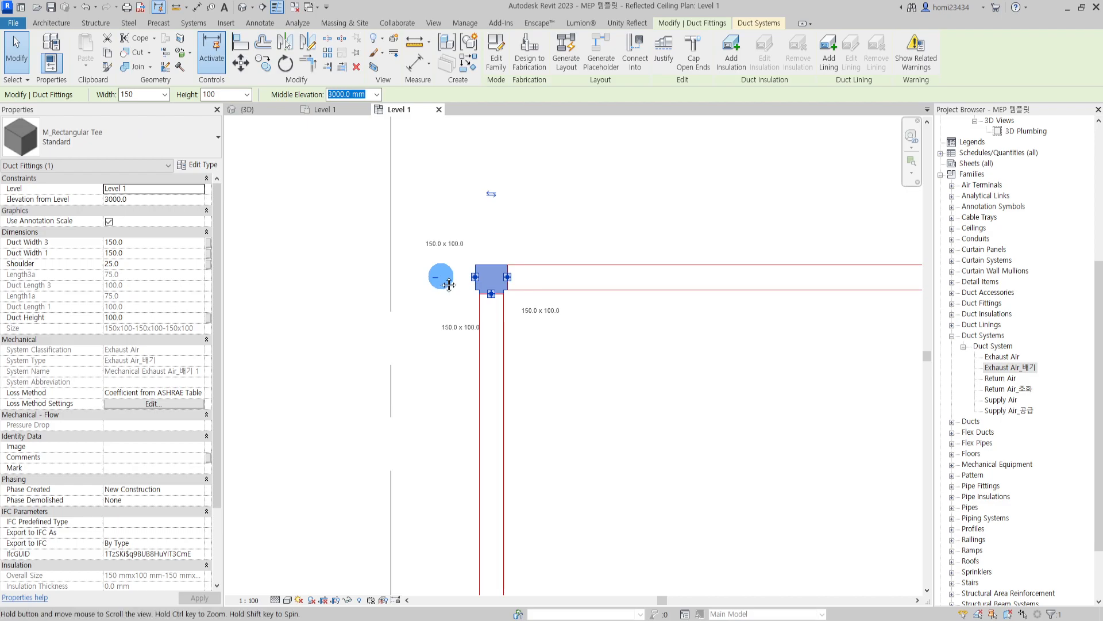
Draw a 150 x 100 duct from the tee's open end heading west, with a short upward turn at its end.
middle_click_drag(441, 276, 460, 283)
left_click(487, 253)
left_click(498, 289)
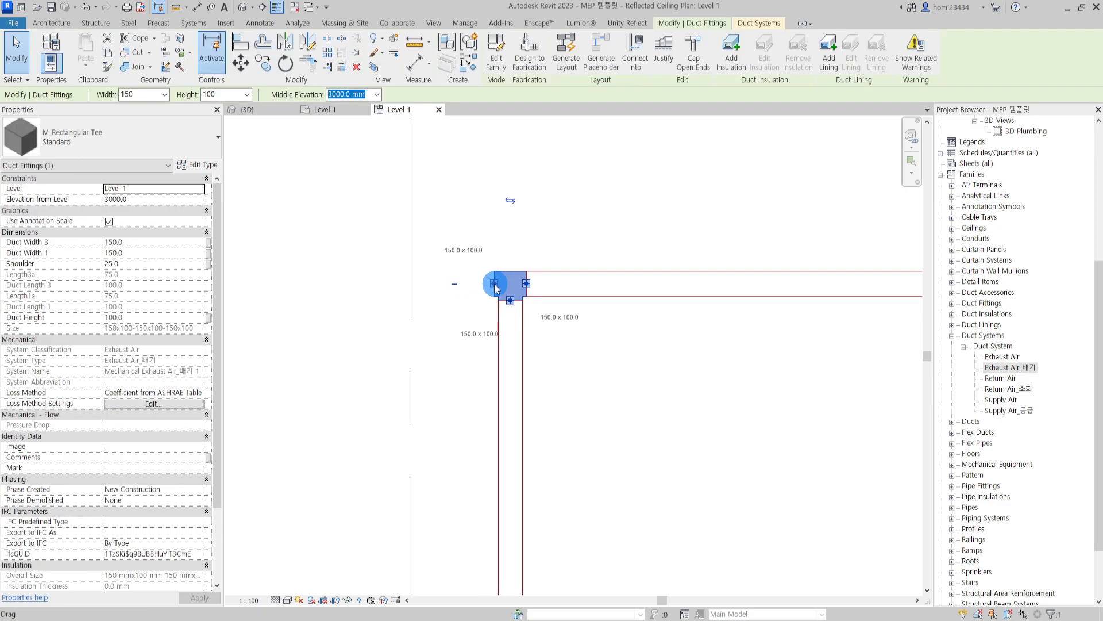
right_click(496, 287)
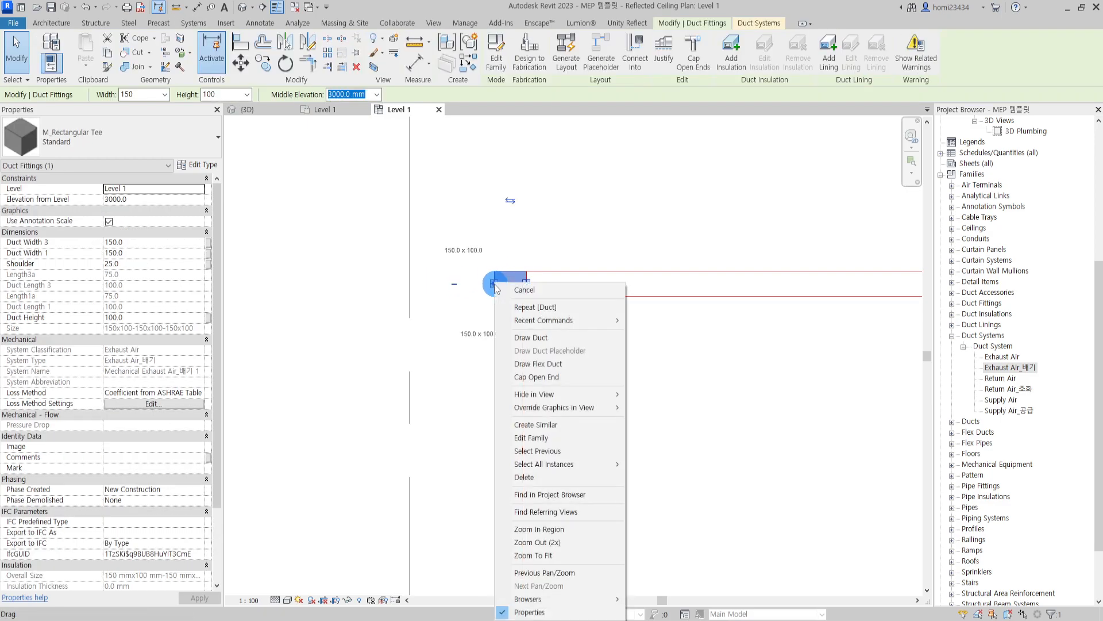
left_click(542, 339)
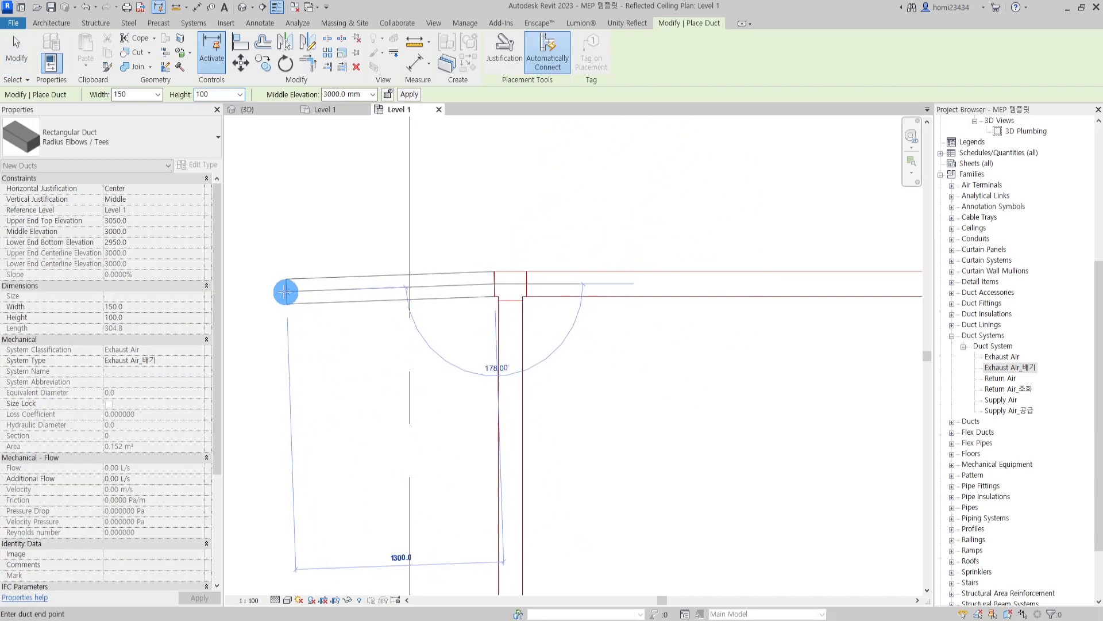
middle_click_drag(317, 279, 462, 340)
left_click(413, 198)
key("Escape")
key("Escape")
scroll(459, 316, "down", 6)
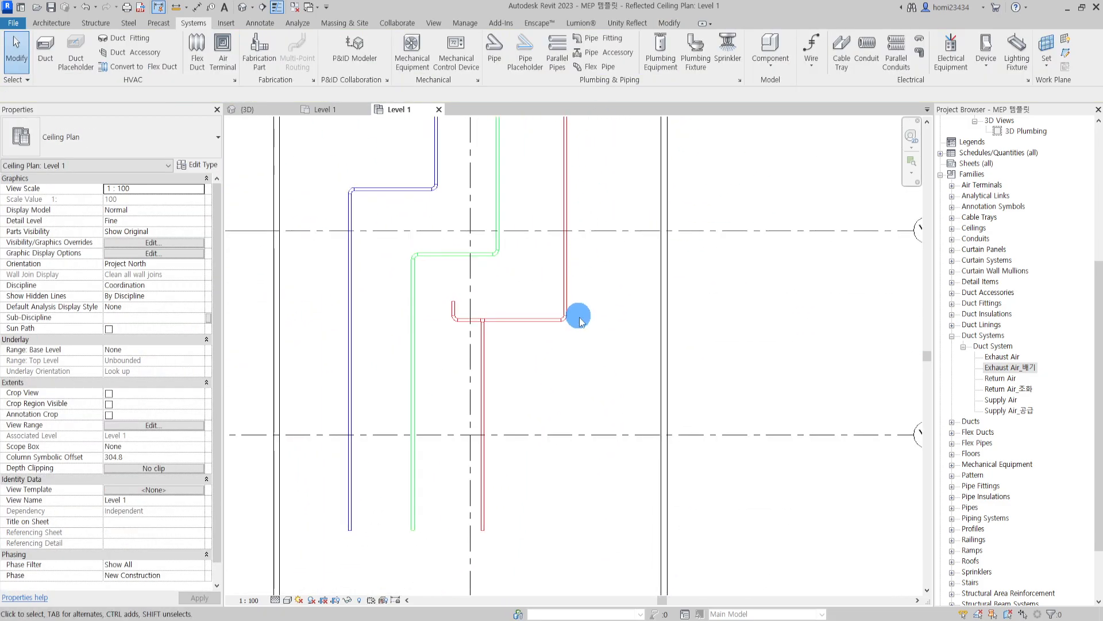
Draw a short 150 x 100 exhaust branch heading east from the middle of the run's upper vertical leg.
left_click(567, 275)
key("Escape")
scroll(562, 263, "up", 6)
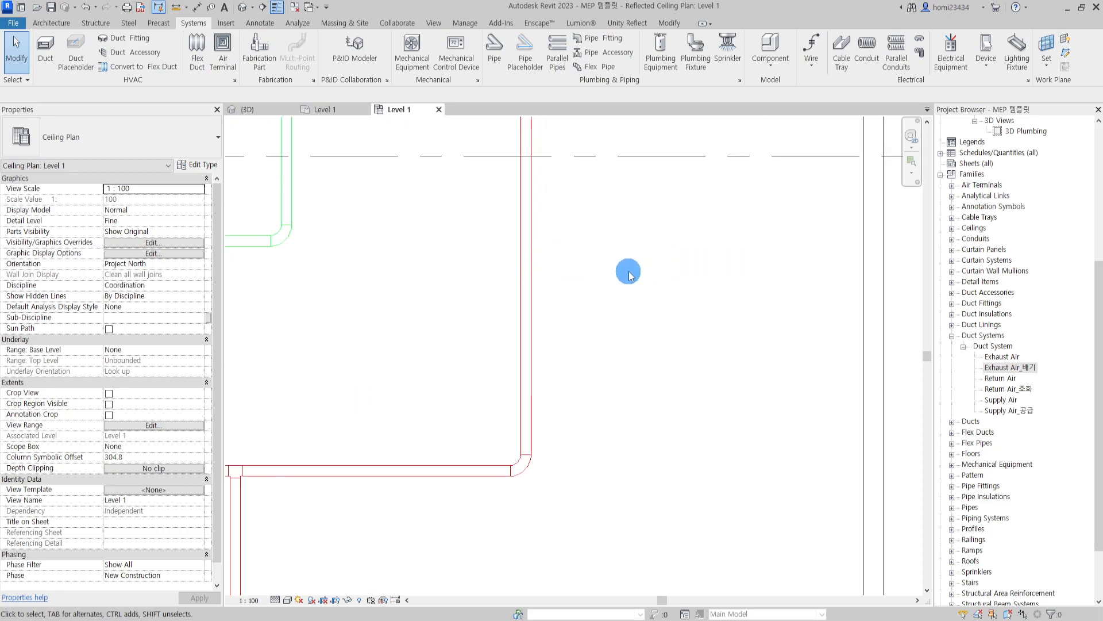
key("d")
key("t")
left_click(527, 293)
left_click(680, 296)
key("Escape")
key("Escape")
Try to add a matching branch directly on the opposite side of the new tee, and undo it.
scroll(522, 312, "up", 2)
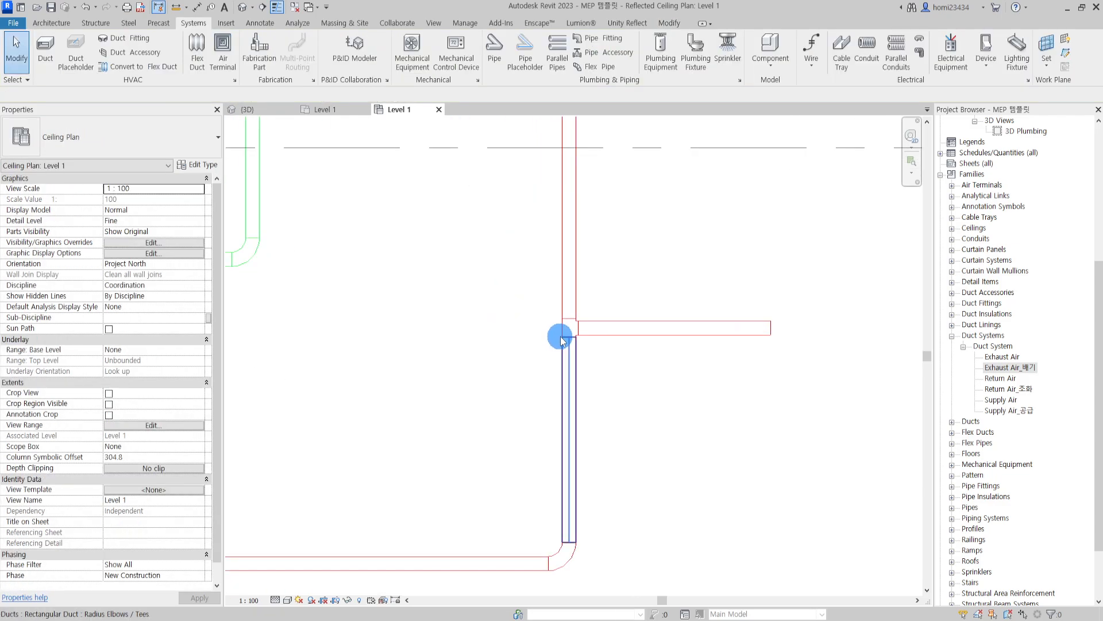
left_click(586, 333)
left_click_drag(578, 323, 432, 320)
key("Escape")
scroll(570, 321, "up", 3)
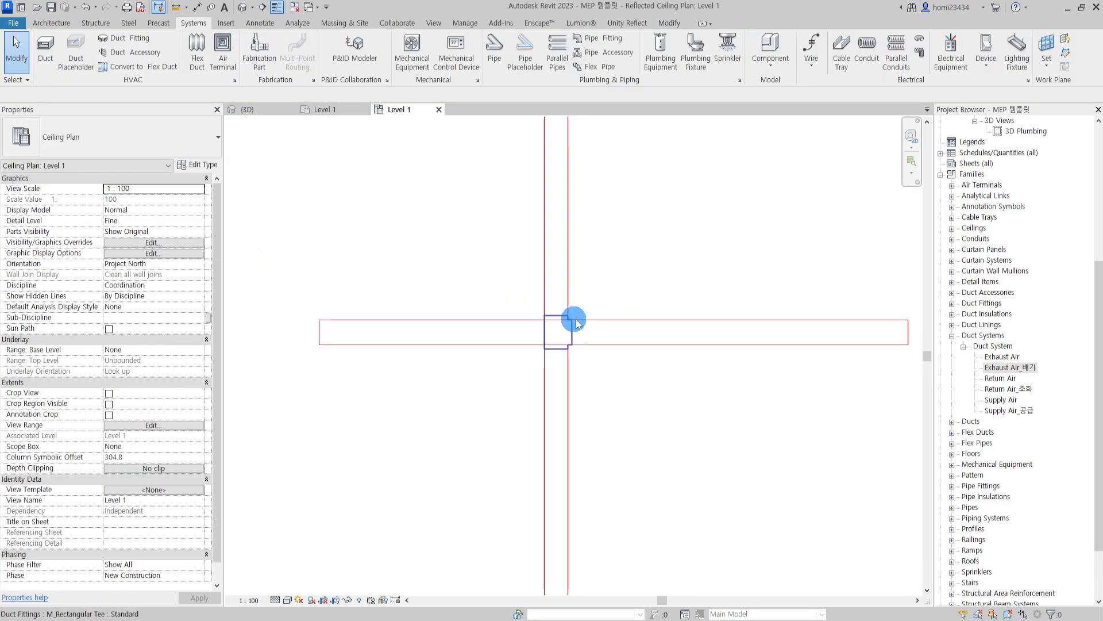
key("ctrl+z")
Convert the branch tee into a cross and draw a 150 x 100 duct west from its open side.
scroll(588, 322, "down", 3)
left_click(562, 329)
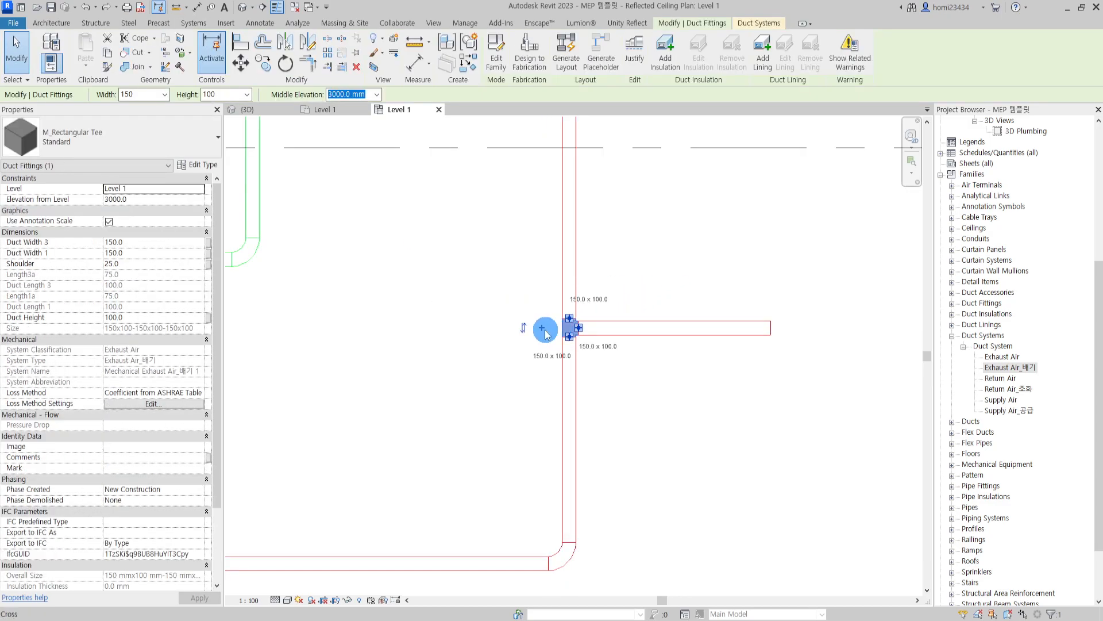
left_click(545, 333)
right_click(554, 332)
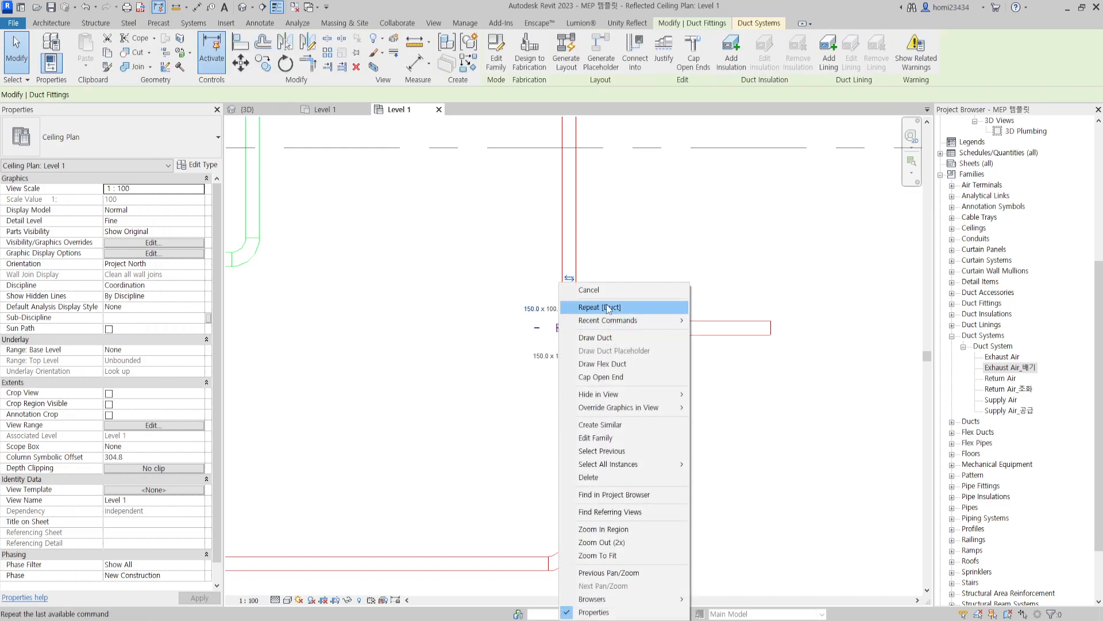
left_click(626, 339)
left_click(384, 327)
key("Escape")
key("Escape")
Select the cross fitting on the exhaust duct and review the fitting types available for it.
scroll(577, 347, "down", 2)
scroll(592, 325, "up", 3)
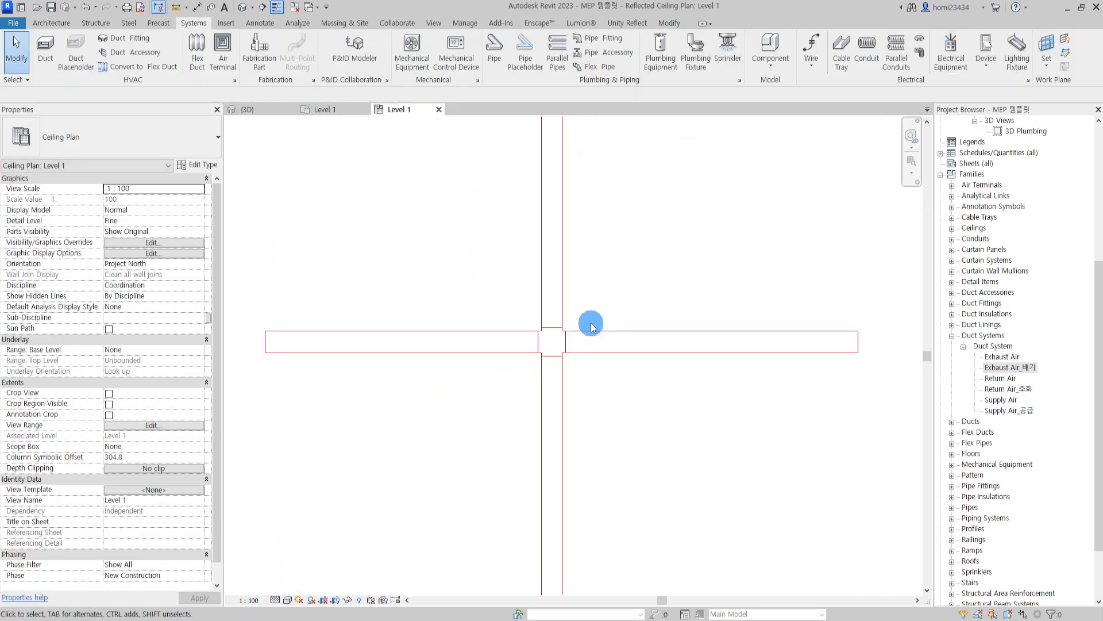
left_click(552, 340)
left_click(112, 148)
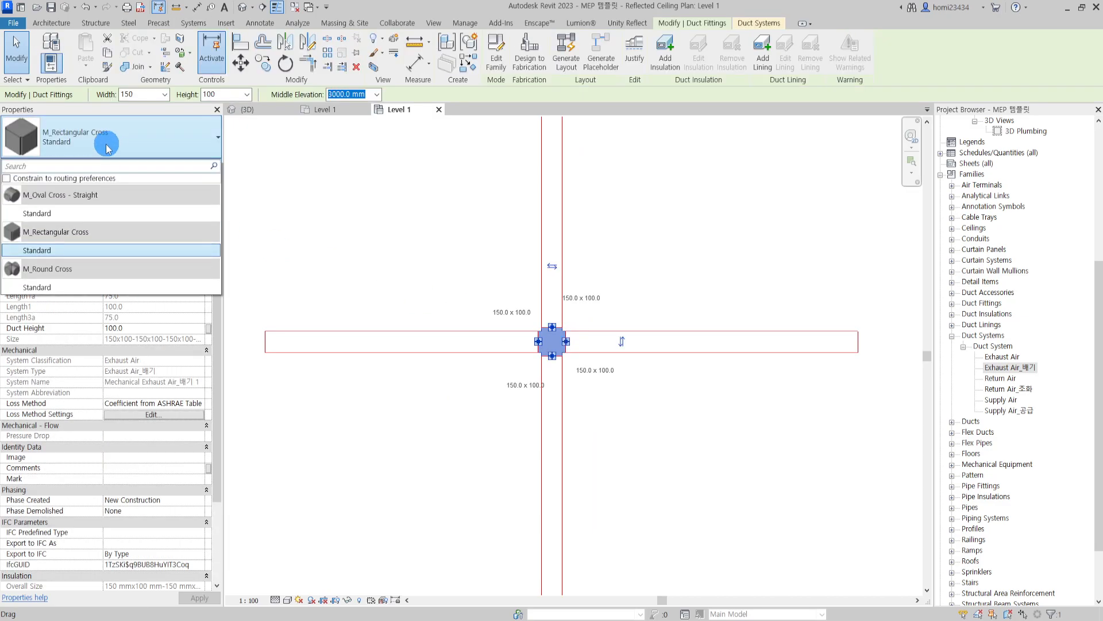
left_click(107, 145)
left_click(645, 262)
Draw a 100 mm wide, 100 mm high branch about 1.4 m long heading east from the vertical duct above the cross.
middle_click_drag(607, 182, 559, 284)
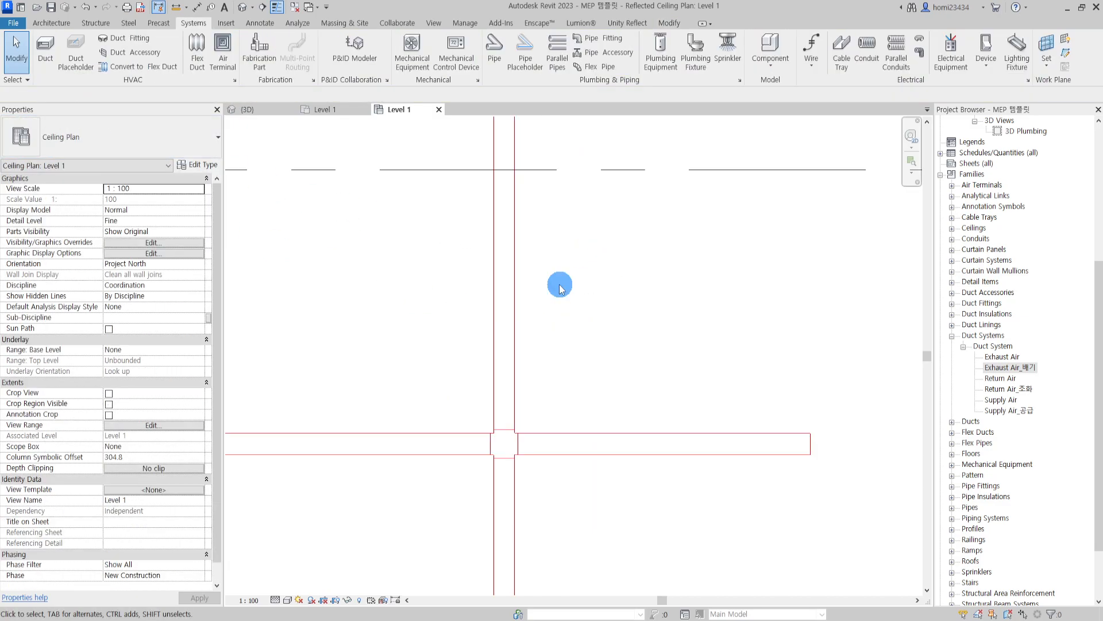
key("d")
key("t")
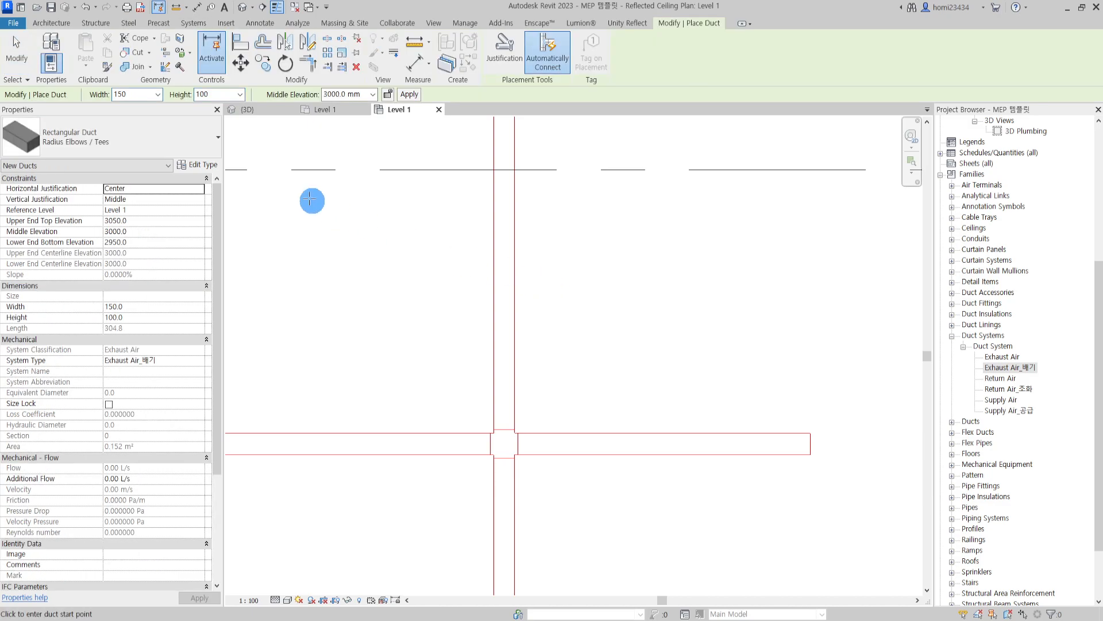
left_click(158, 94)
left_click(132, 124)
mouse_move(530, 211)
middle_mouse_down()
mouse_move(446, 249)
mouse_move(476, 279)
mouse_move(498, 280)
middle_mouse_up()
left_click(434, 265)
left_click(640, 265)
key("Escape")
key("Escape")
scroll(498, 280, "up", 2)
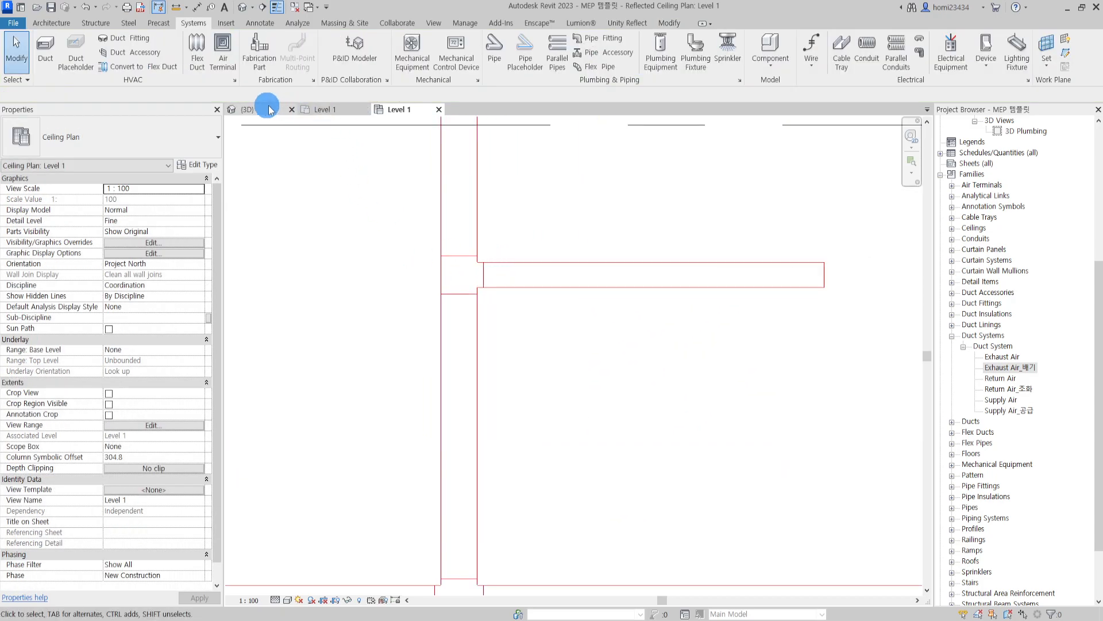
Select the narrower branch duct above the cross and check its size in plan.
scroll(590, 267, "down", 2)
left_click(522, 240)
scroll(552, 236, "up", 2)
left_click(534, 297)
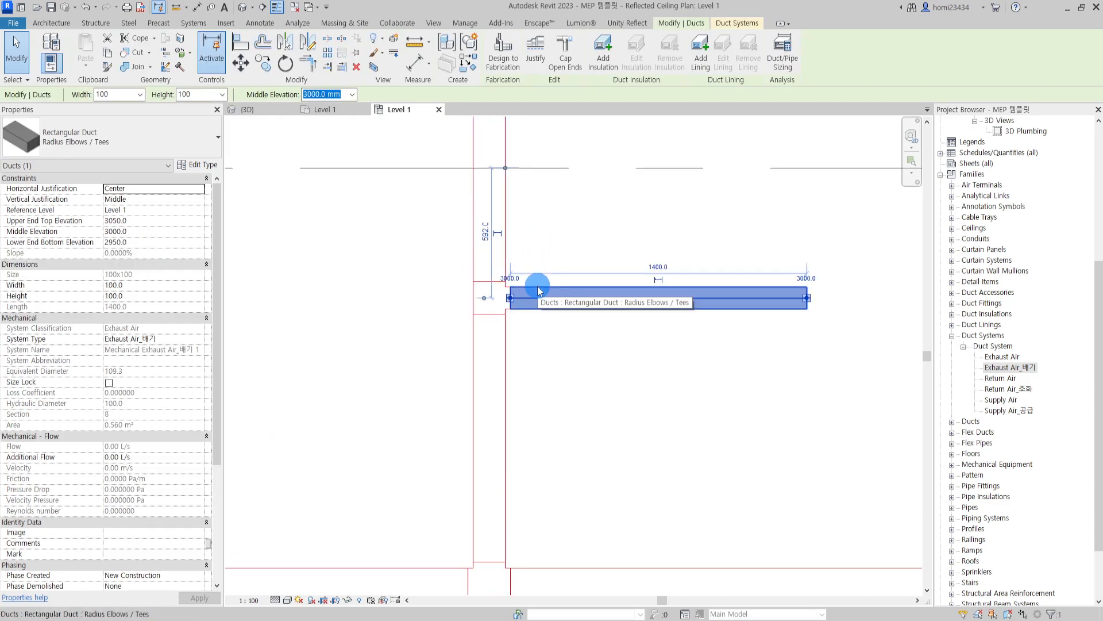
left_click(550, 362)
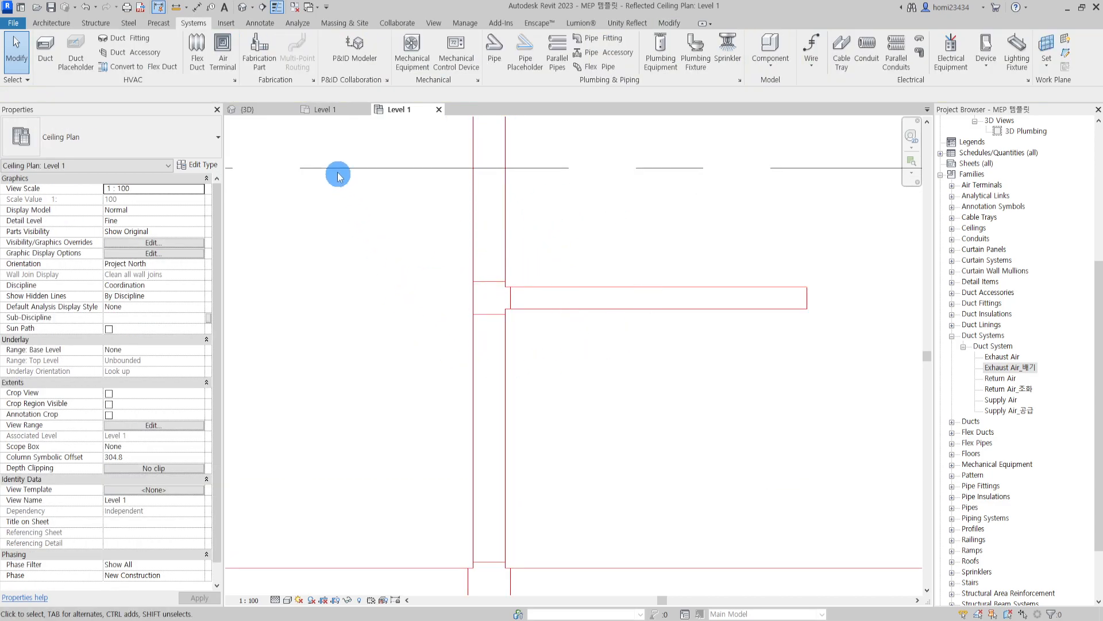
Open the default 3D view and examine the cross and tee connections of the exhaust branches.
left_click(249, 110)
scroll(502, 404, "up", 6)
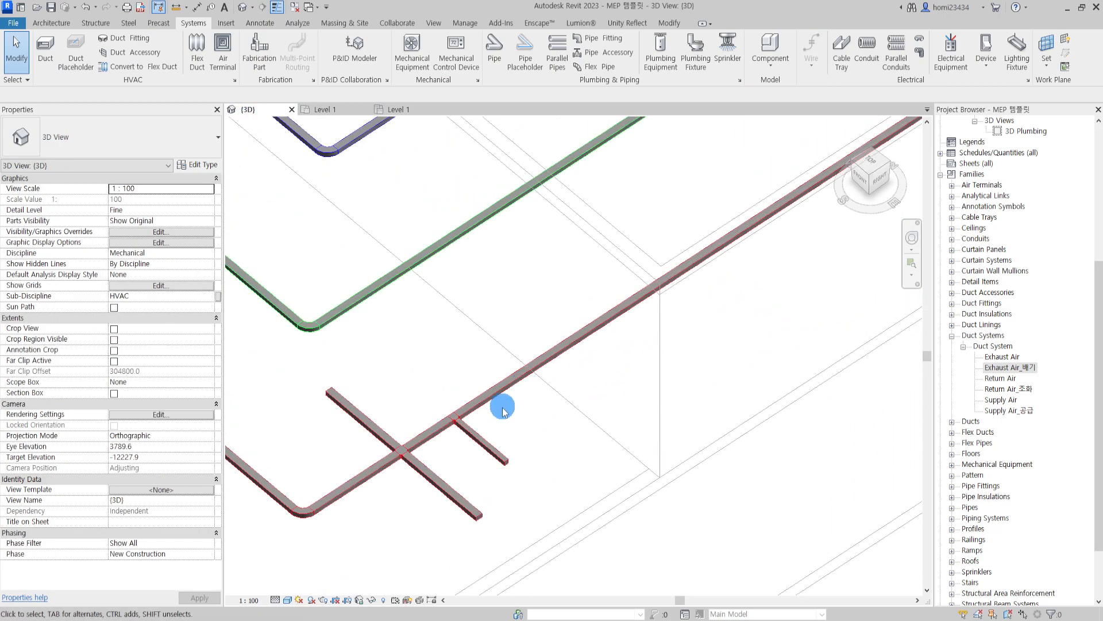
scroll(460, 437, "up", 2)
scroll(603, 328, "down", 6)
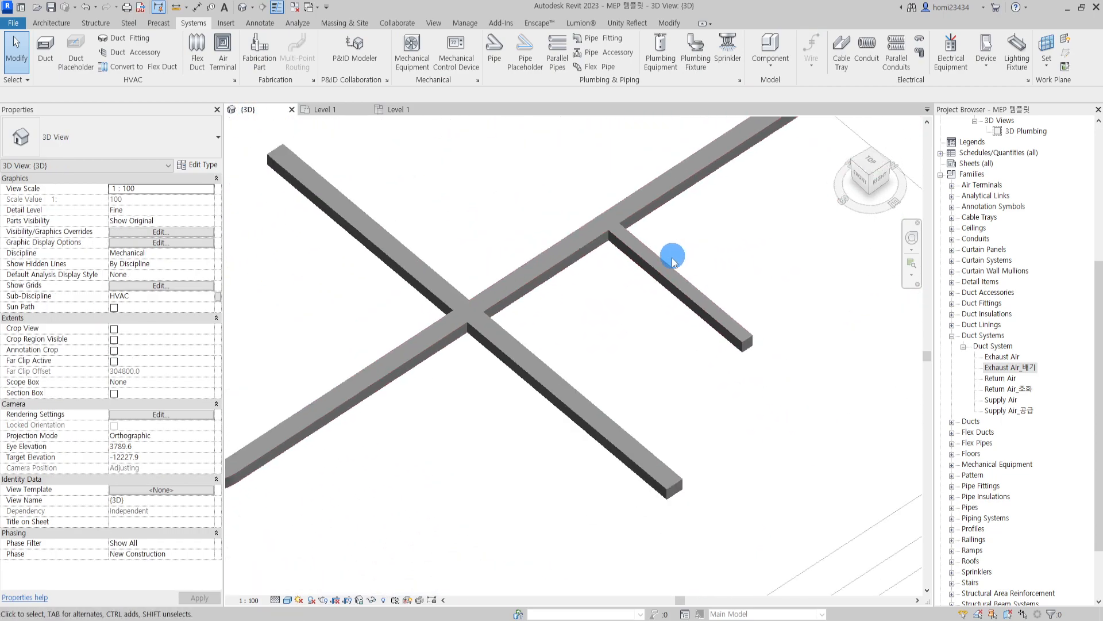
middle_click_drag(629, 319, 598, 349, "shift")
middle_click_drag(735, 157, 566, 377)
Select the lower leg of the exhaust duct run in 3D and examine its open end.
scroll(566, 378, "up", 3)
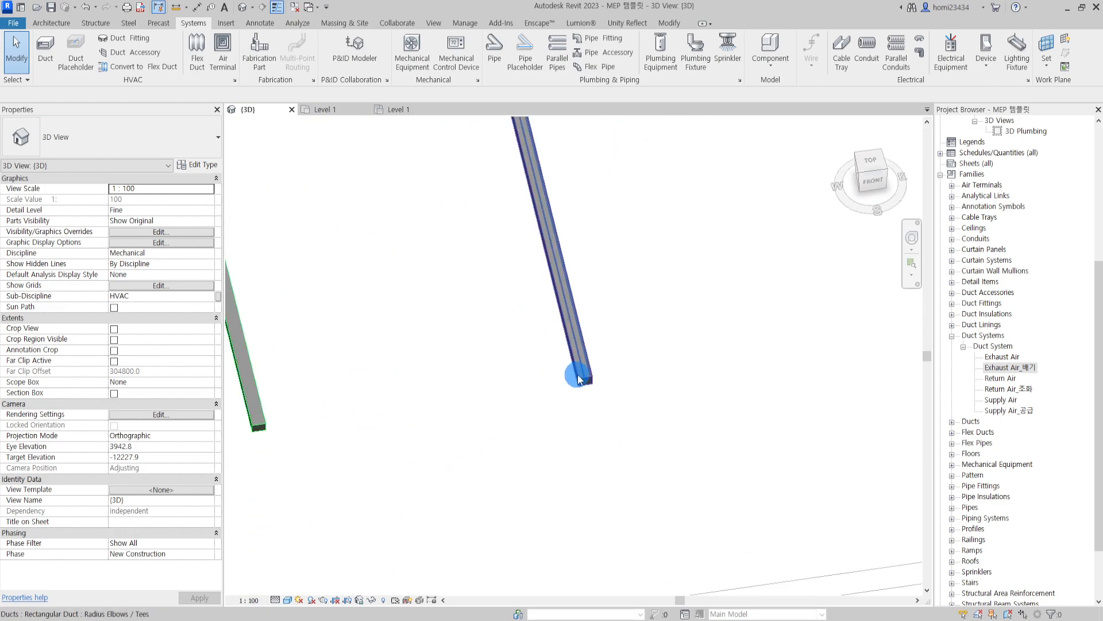
left_click(575, 376)
scroll(593, 395, "up", 1)
left_click(593, 394)
left_click(569, 364)
middle_click_drag(605, 358, 565, 380)
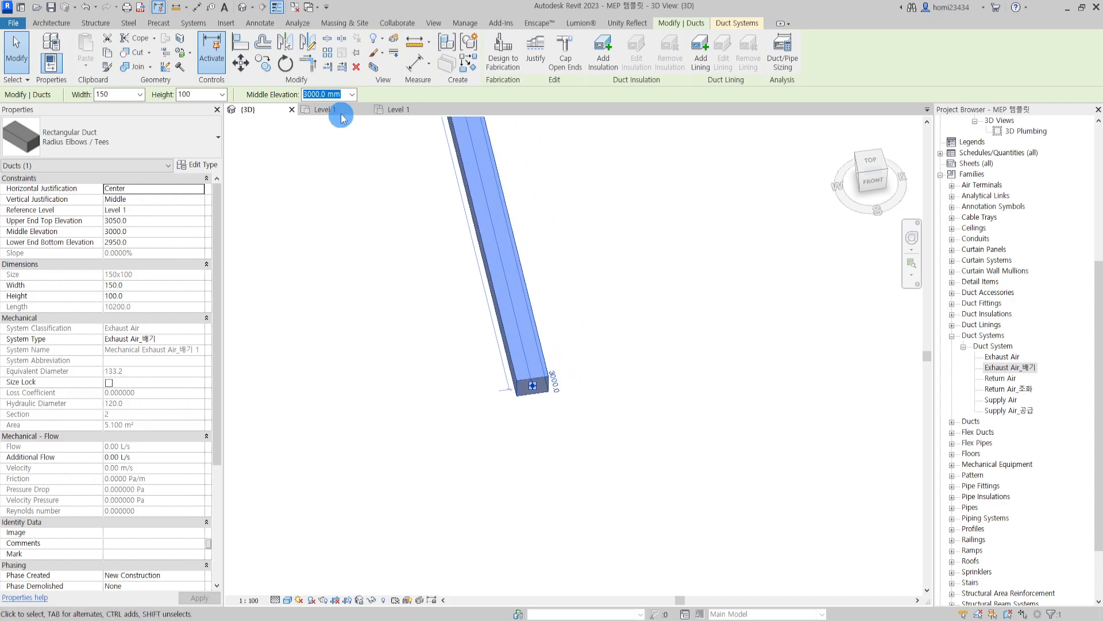
Switch to the Level 1 floor plan and delete the supply and return duct runs.
middle_click_drag(633, 330, 573, 292)
scroll(574, 351, "up", 6)
left_click(571, 404)
middle_click_drag(549, 406, 575, 374)
scroll(575, 370, "up", 2)
scroll(512, 481, "down", 4)
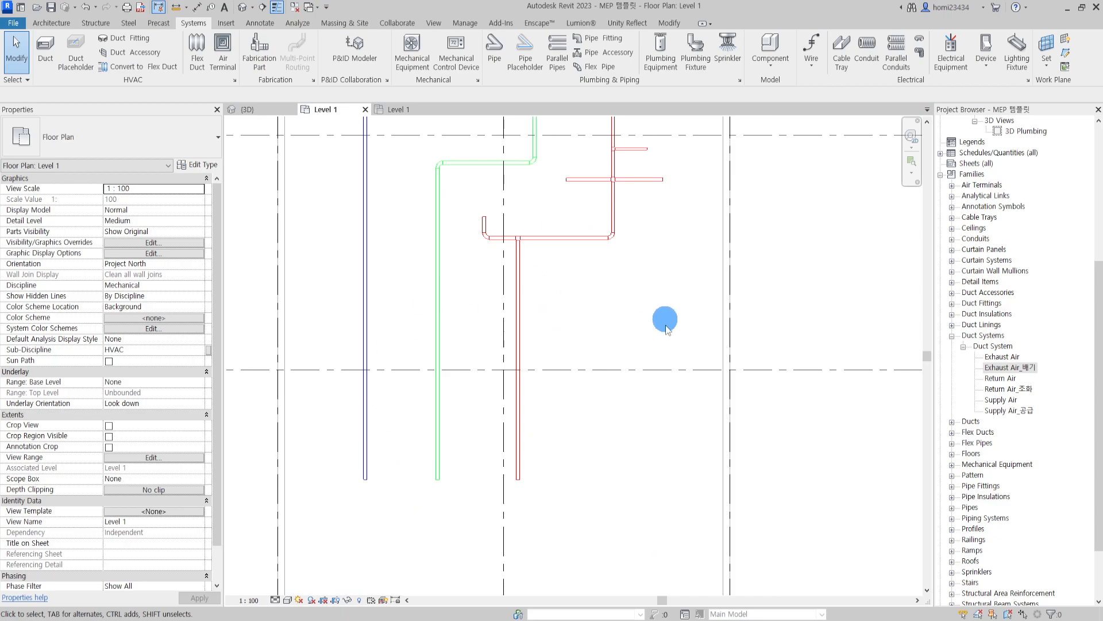
left_click_drag(452, 304, 323, 333)
key("Escape")
middle_click_drag(368, 258, 387, 394)
left_click_drag(477, 422, 362, 468)
key("Delete")
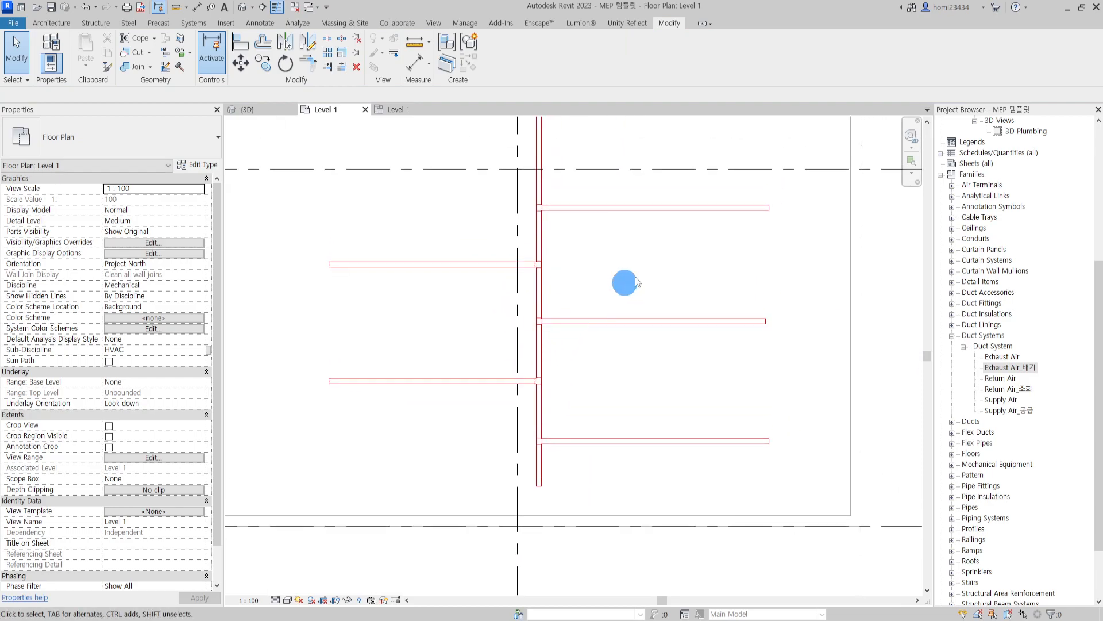
Cap the open end of the uppermost east branch on the exhaust duct's lower leg.
scroll(723, 175, "up", 3)
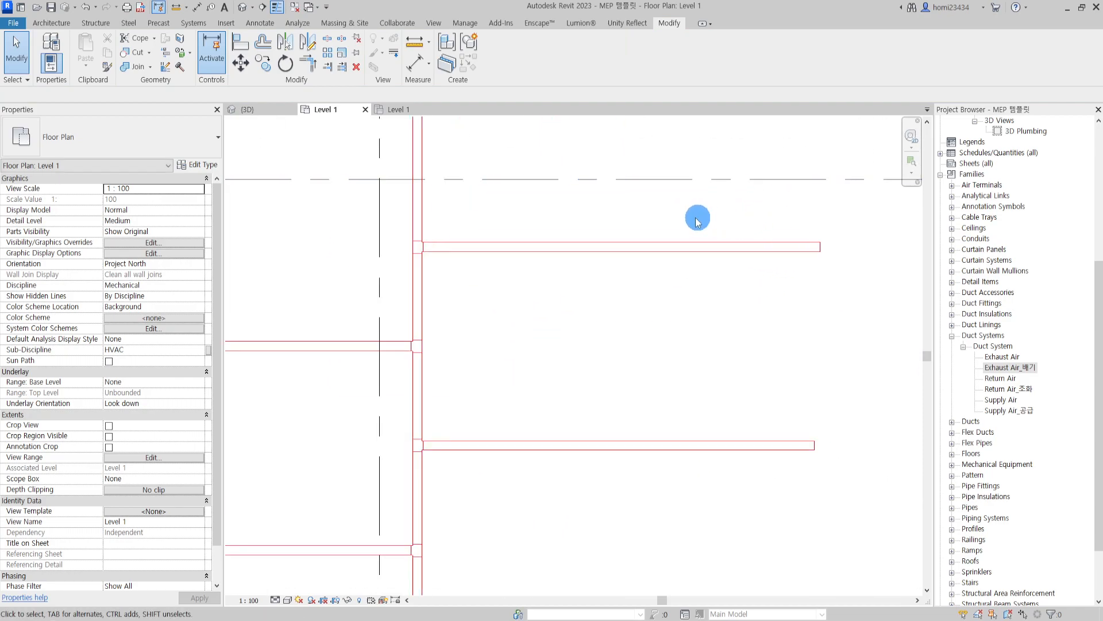
middle_click_drag(694, 398, 684, 357)
middle_click_drag(624, 268, 613, 356)
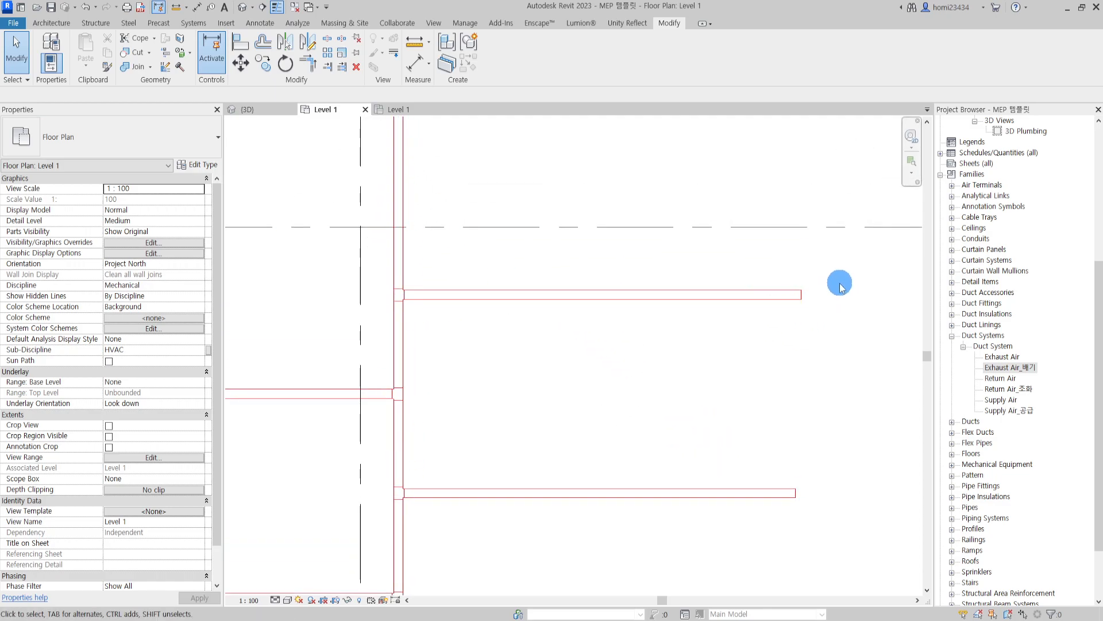
middle_click_drag(785, 482, 834, 171)
middle_click_drag(846, 336, 780, 506)
middle_click_drag(750, 155, 696, 369)
left_click(731, 377)
middle_click_drag(751, 423, 626, 352)
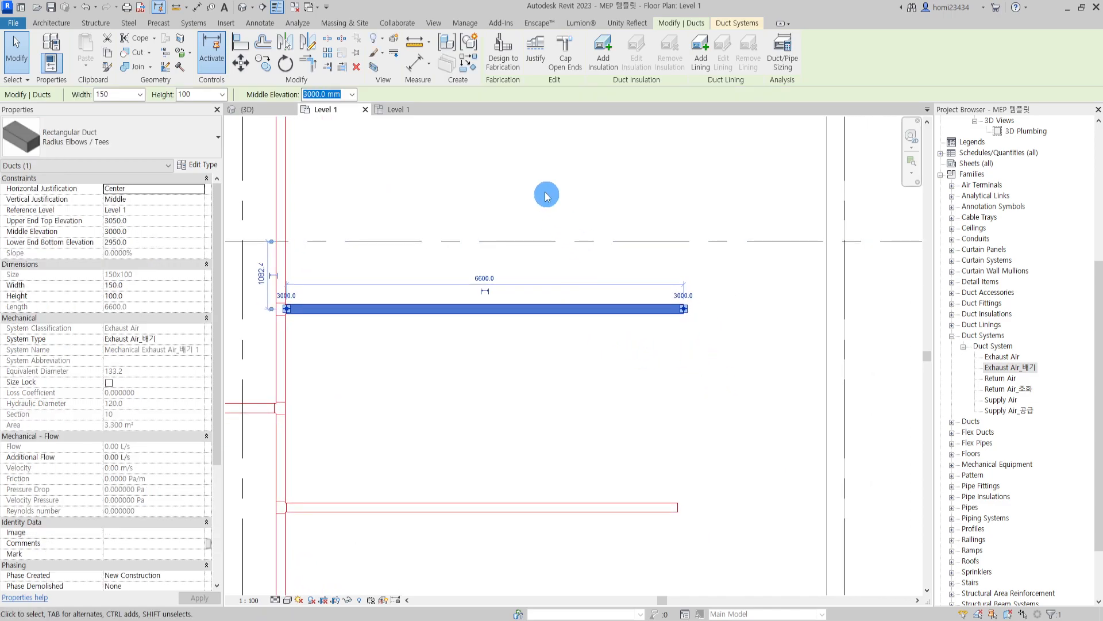
left_click(567, 67)
Inspect the end cap at the branch's east end in the floor plan.
scroll(693, 311, "up", 5)
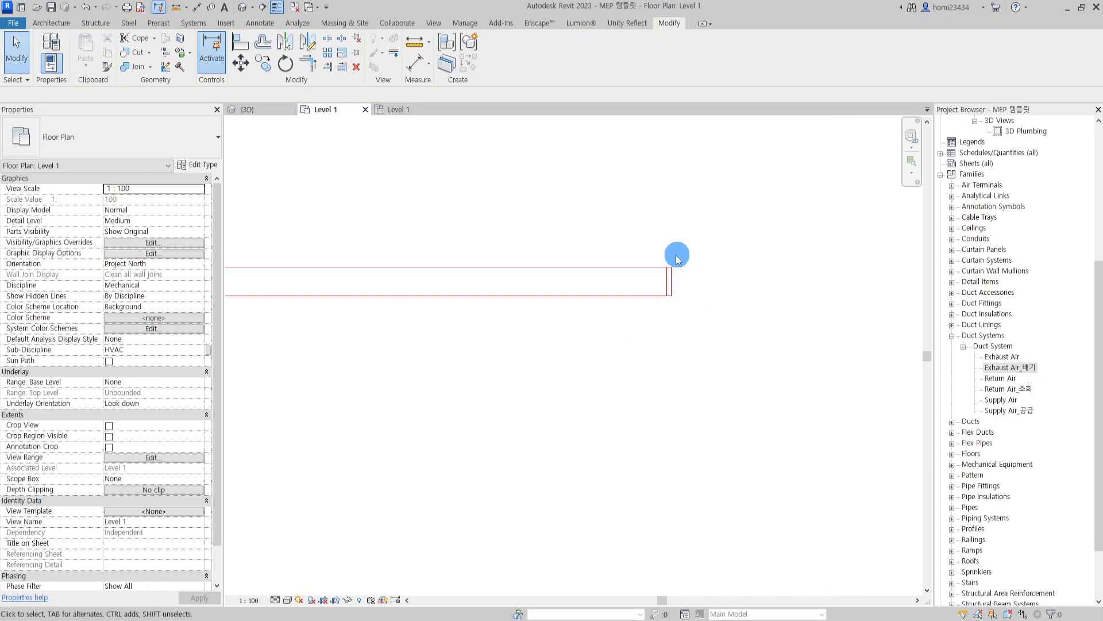
left_click(671, 267)
left_click(653, 339)
left_click(624, 291)
left_click(708, 276)
Open the default 3D view and select the branch's end cap to examine it up close.
left_click(240, 109)
scroll(694, 345, "down", 4)
middle_click_drag(776, 353, 934, 221, "shift")
scroll(611, 467, "up", 2)
scroll(555, 443, "up", 2)
middle_click_drag(555, 443, 724, 389)
scroll(713, 446, "up", 3)
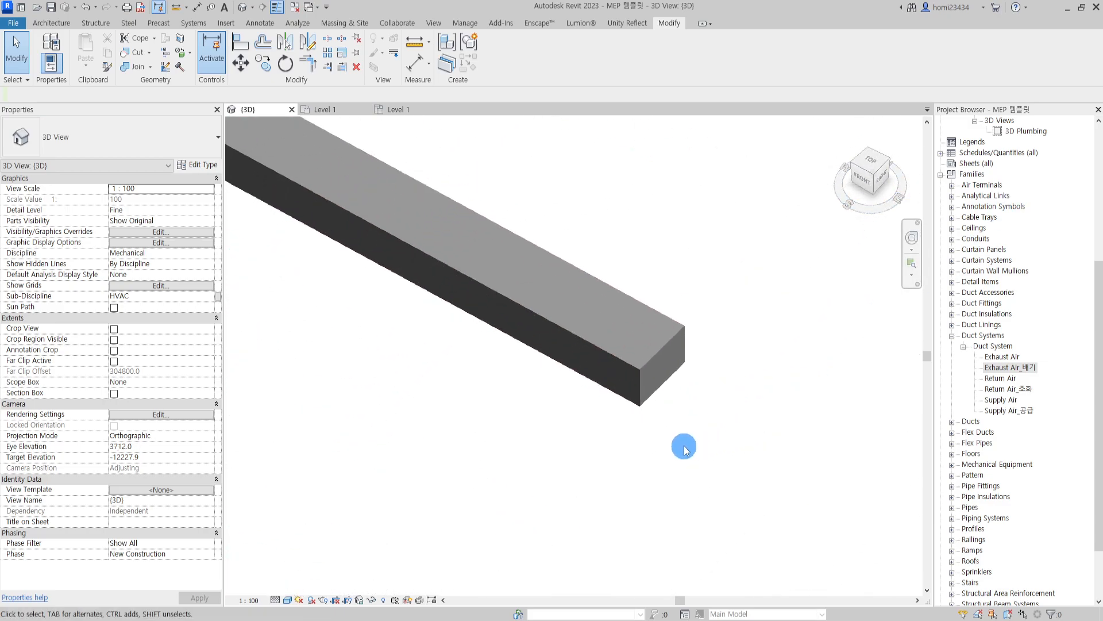
left_click(644, 366)
scroll(612, 425, "down", 2)
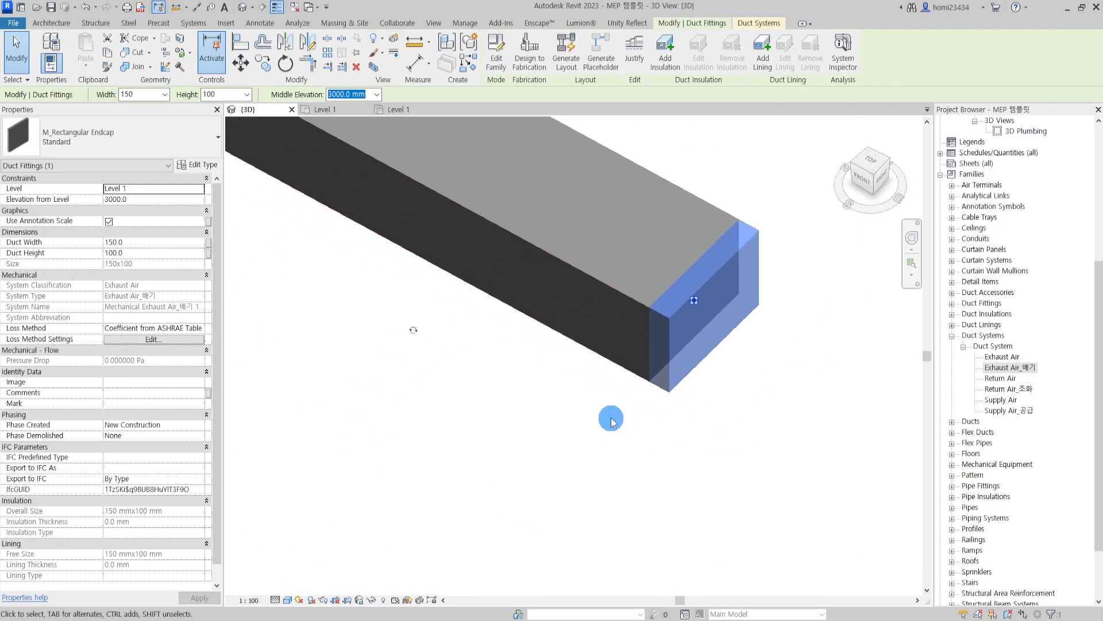
Cap the open ends of the middle and lowest east branches of the exhaust duct.
scroll(805, 251, "down", 4)
left_click(645, 361)
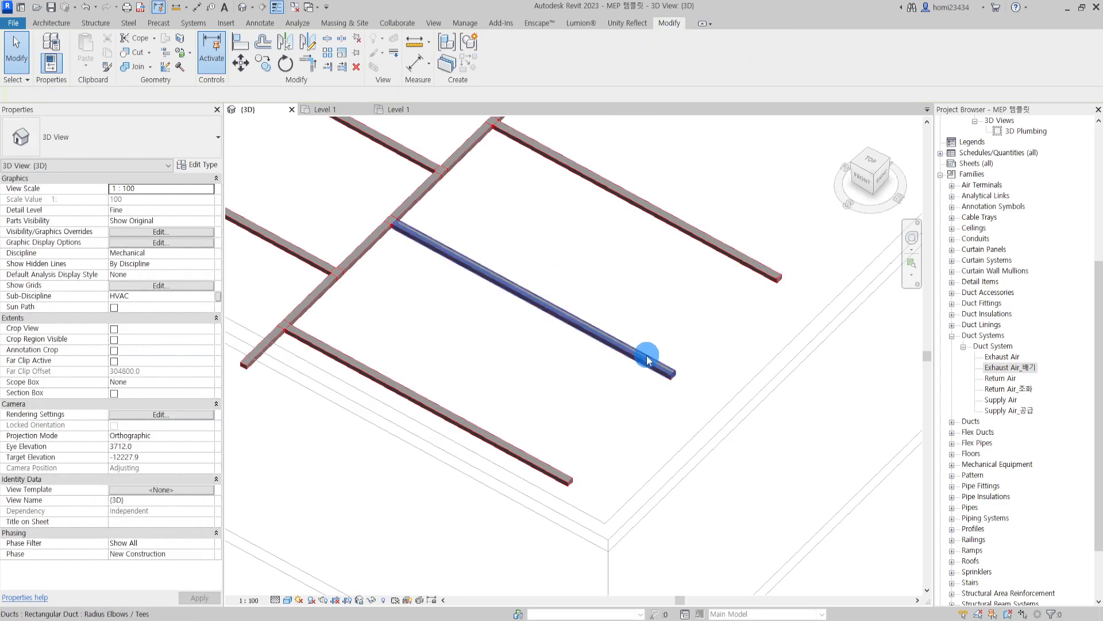
left_click(488, 334)
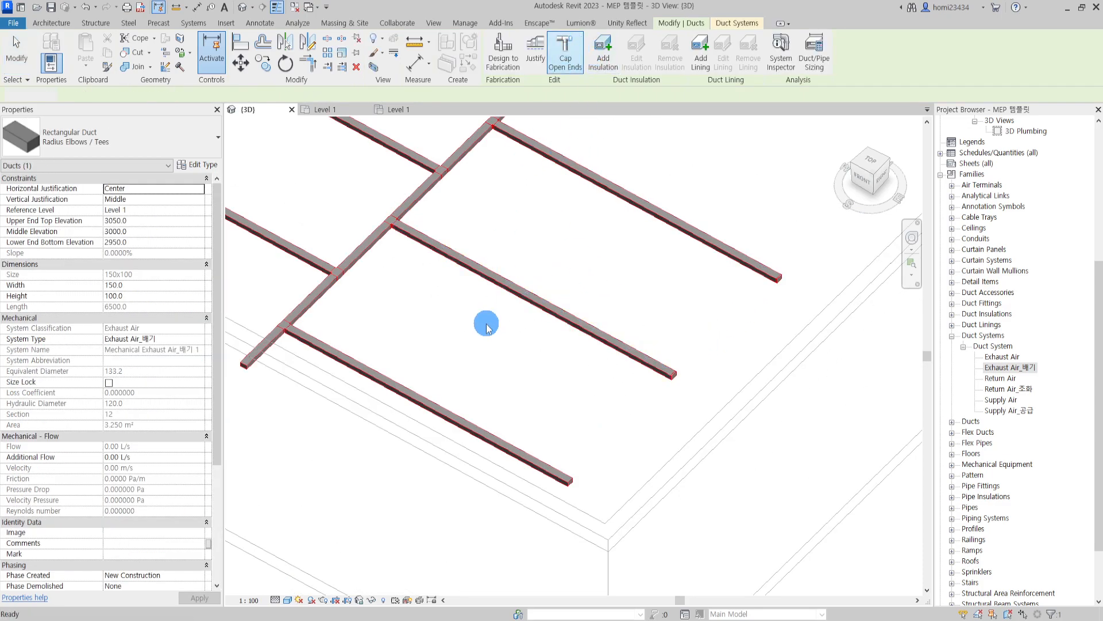
left_click(454, 419)
left_click(583, 57)
left_click(592, 468)
scroll(592, 468, "up", 5)
middle_click_drag(436, 452, 520, 381, "shift")
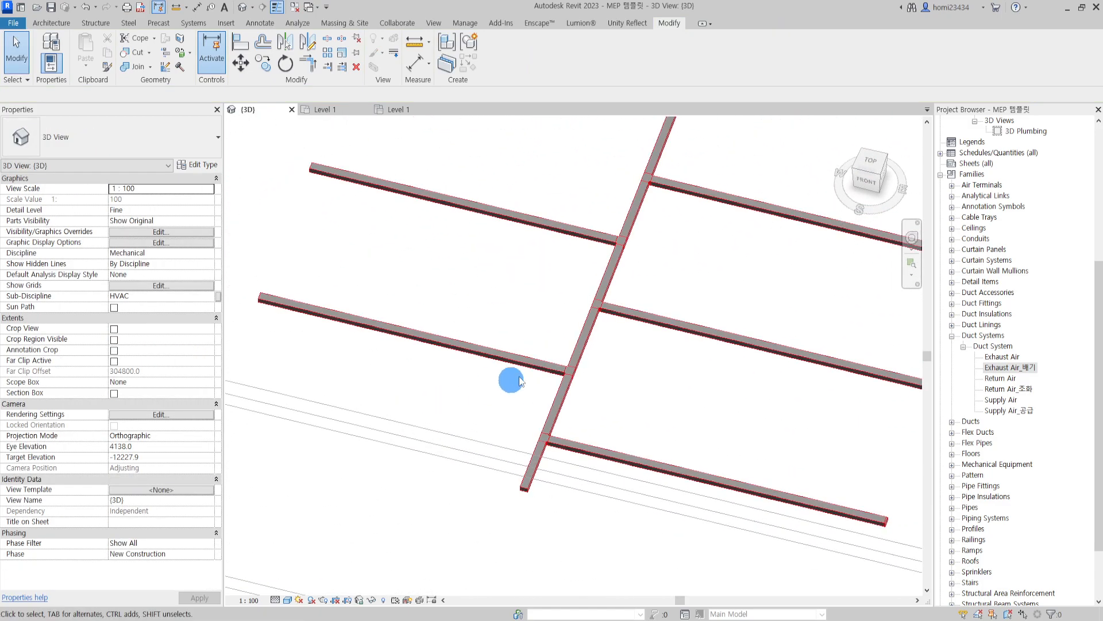
Open the Level 1 ceiling plan and look over the branched exhaust duct layout.
left_click(397, 109)
scroll(595, 266, "down", 5)
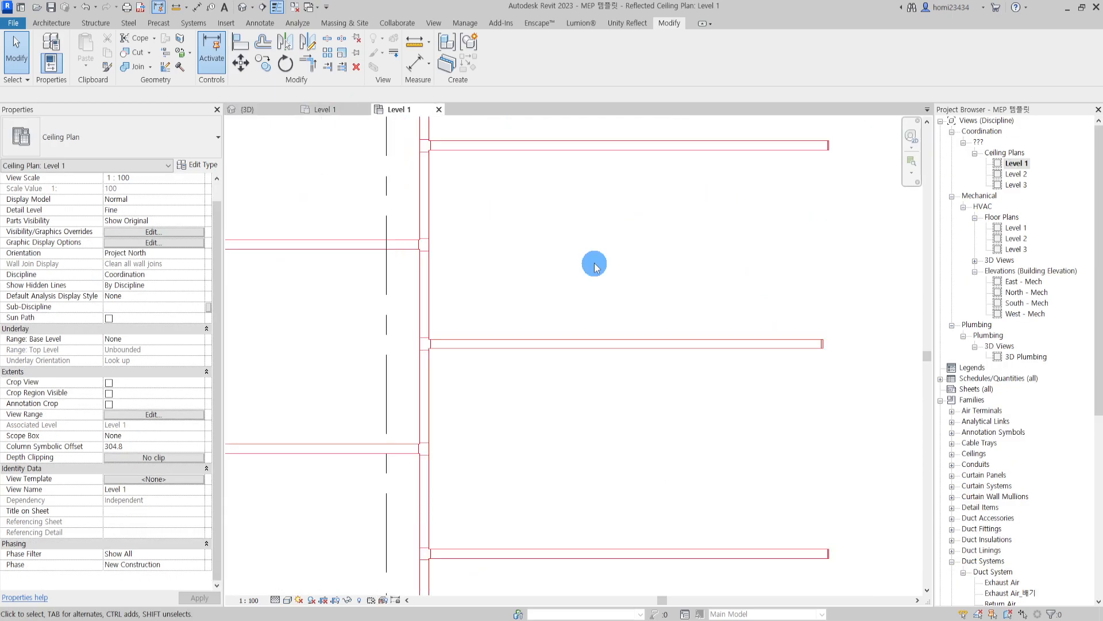
middle_click_drag(572, 336, 577, 359)
middle_click_drag(554, 253, 555, 443)
middle_click_drag(543, 367, 558, 400)
scroll(558, 400, "down", 2)
middle_click_drag(532, 325, 564, 202)
scroll(562, 331, "up", 3)
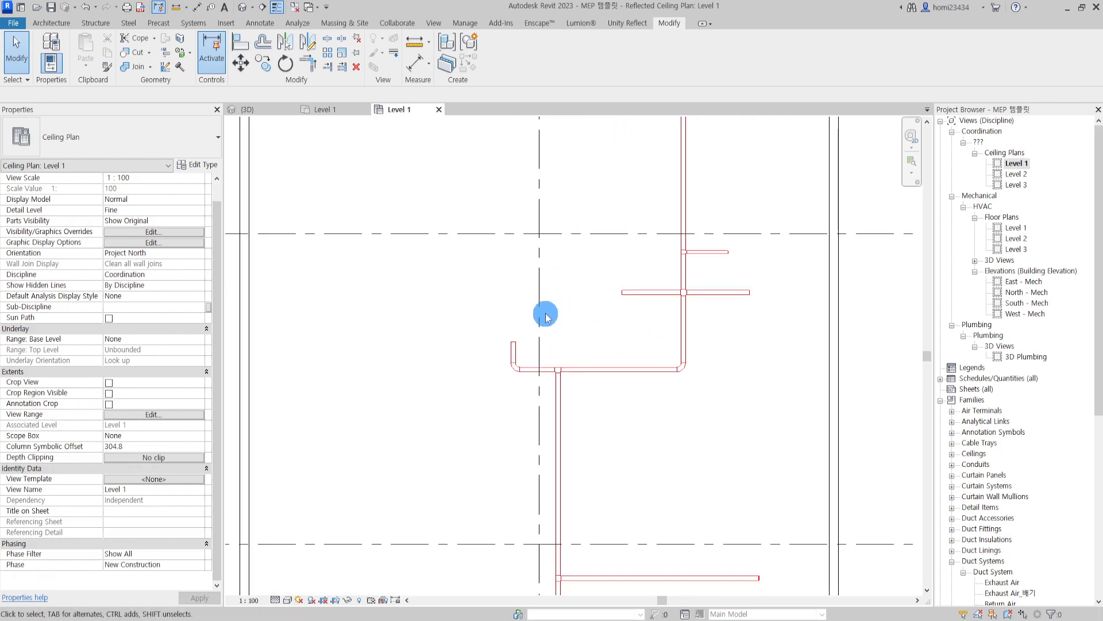
Join the short upright duct stub and the cross's west branch at a corner with Trim/Extend to Corner.
scroll(553, 324, "up", 2)
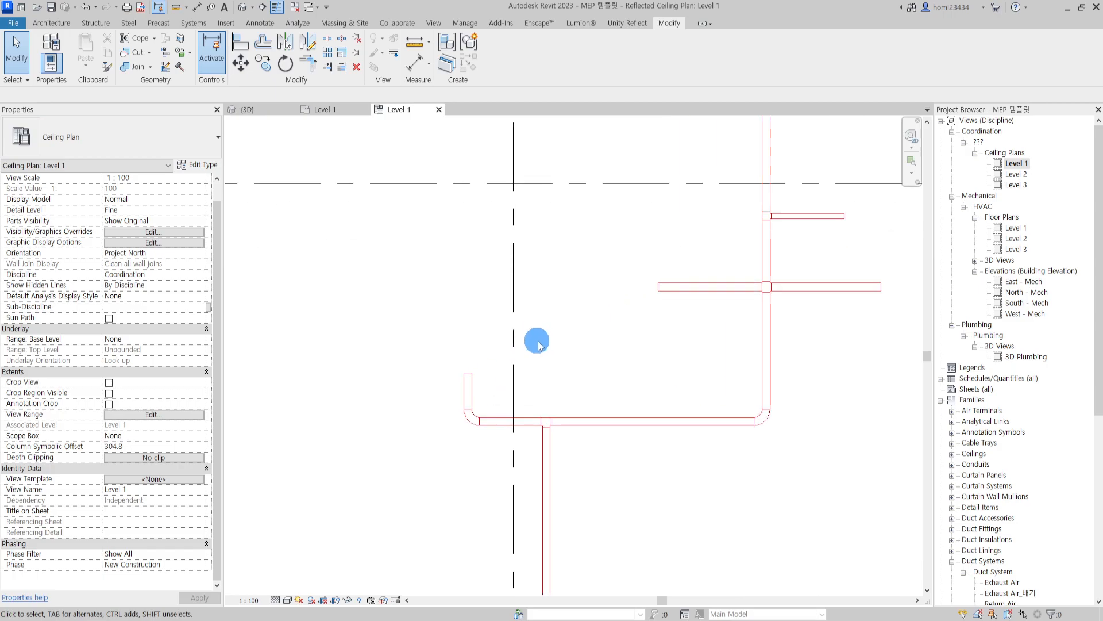
key("r")
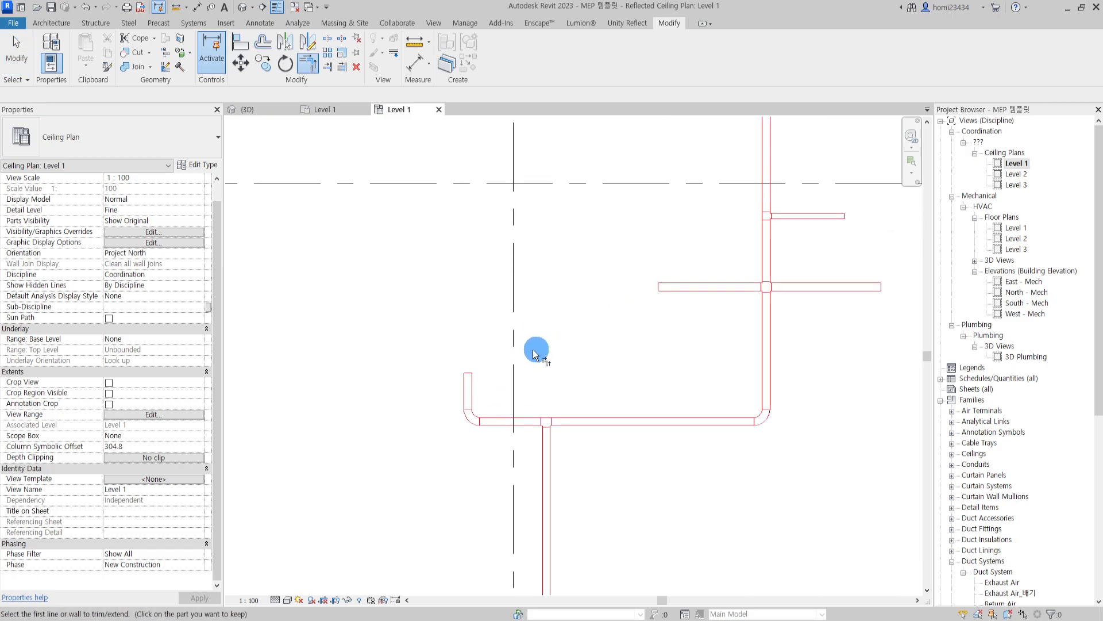
left_click(468, 388)
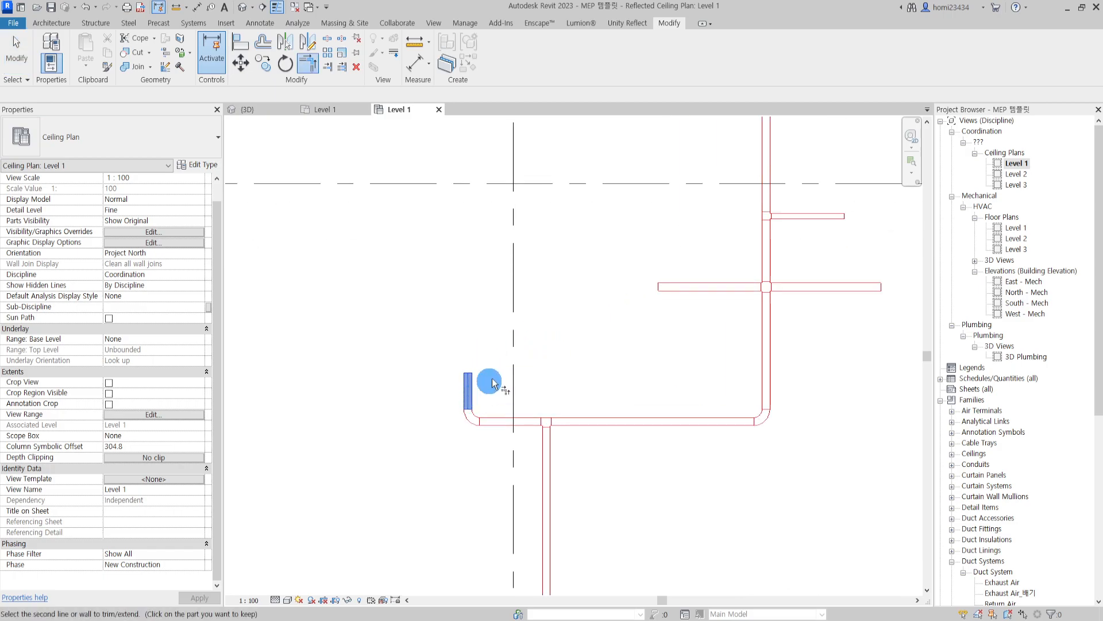
left_click(677, 287)
middle_click_drag(747, 355, 503, 397)
left_click(603, 330)
key("Escape")
key("Escape")
middle_click_drag(501, 574, 658, 226)
scroll(630, 323, "down", 2)
middle_click_drag(701, 162, 657, 319)
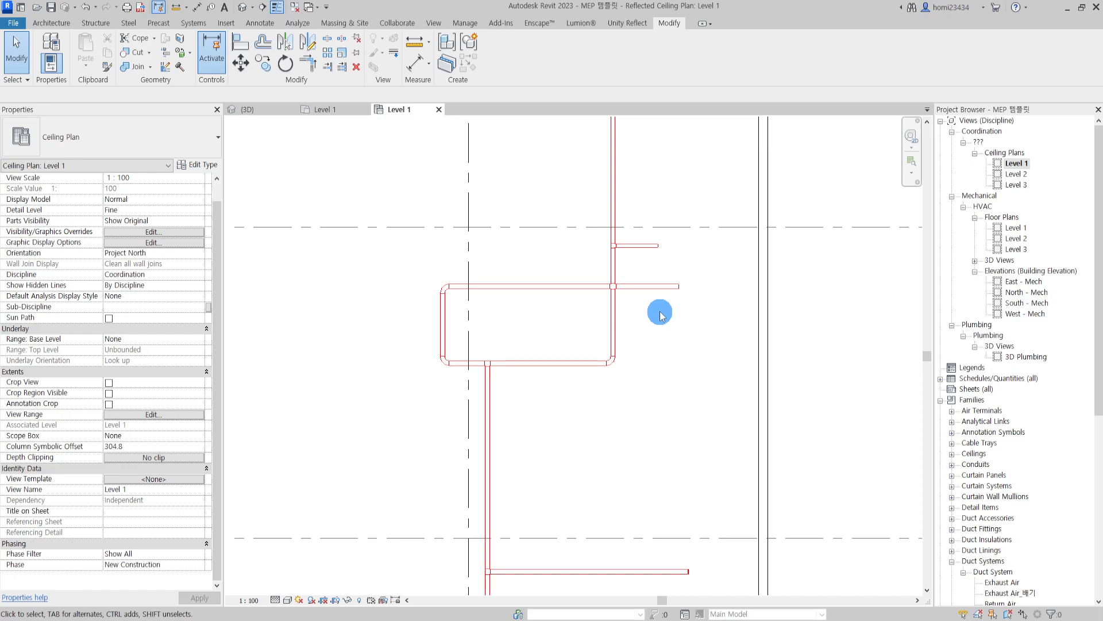
Split the upper capped east branch near its middle with Split Element, keeping both segments.
middle_click_drag(653, 420, 648, 271)
scroll(609, 424, "up", 3)
middle_click_drag(609, 423, 605, 319)
key("s")
key("l")
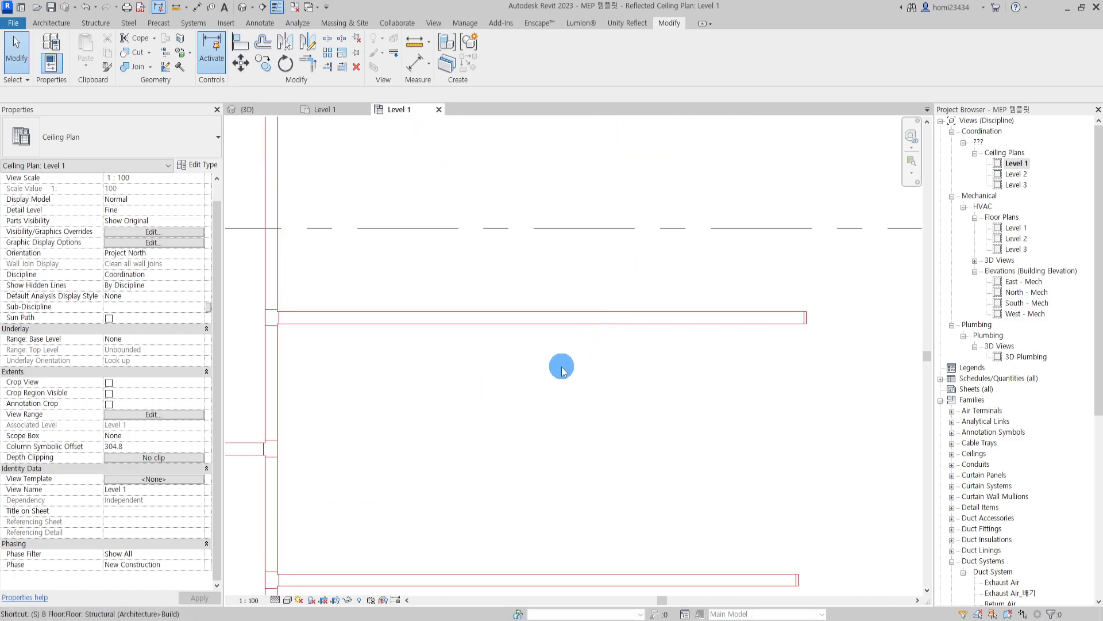
middle_click_drag(562, 366, 589, 344)
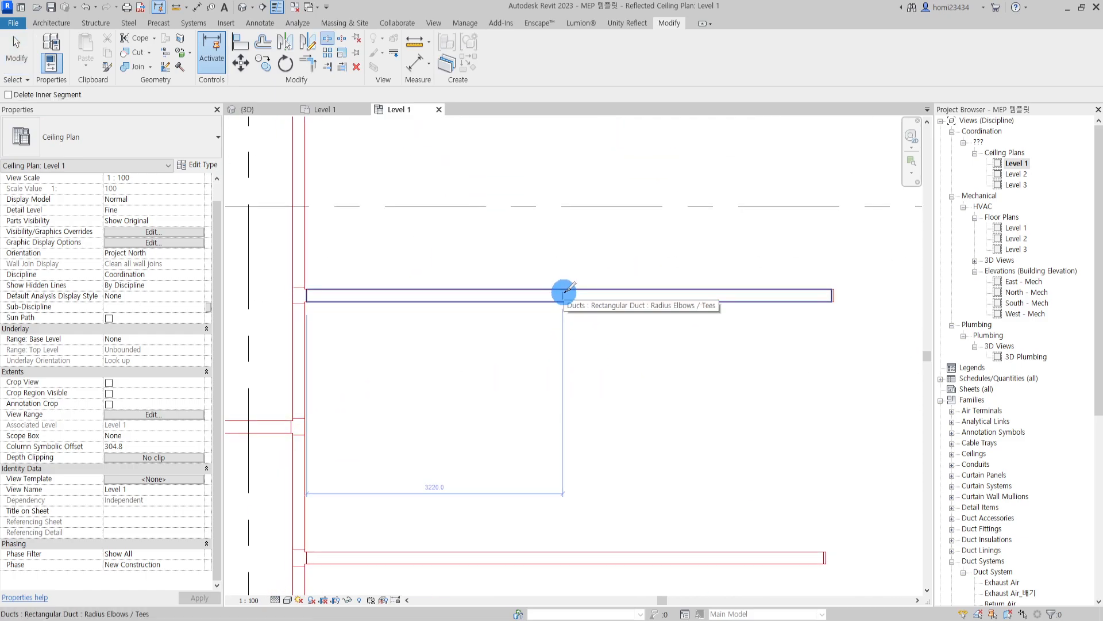
left_click(563, 296)
key("Escape")
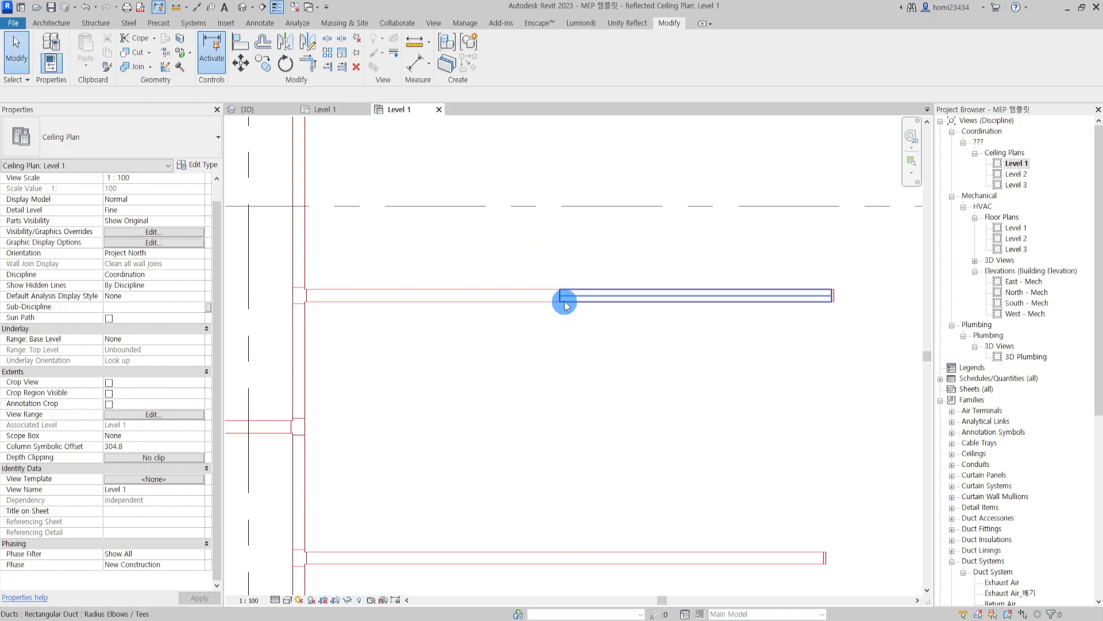
Select the union fitting at the split point and check its available types, keeping M_Rectangular Union: Standard.
scroll(561, 300, "up", 4)
scroll(555, 281, "up", 2)
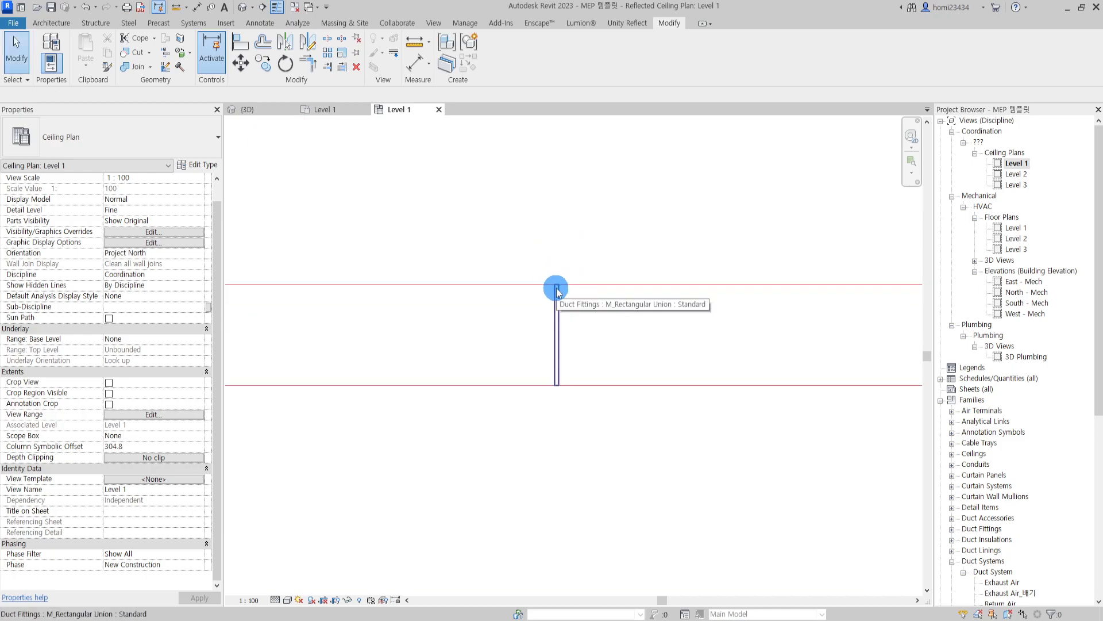
left_click(556, 292)
left_click(128, 138)
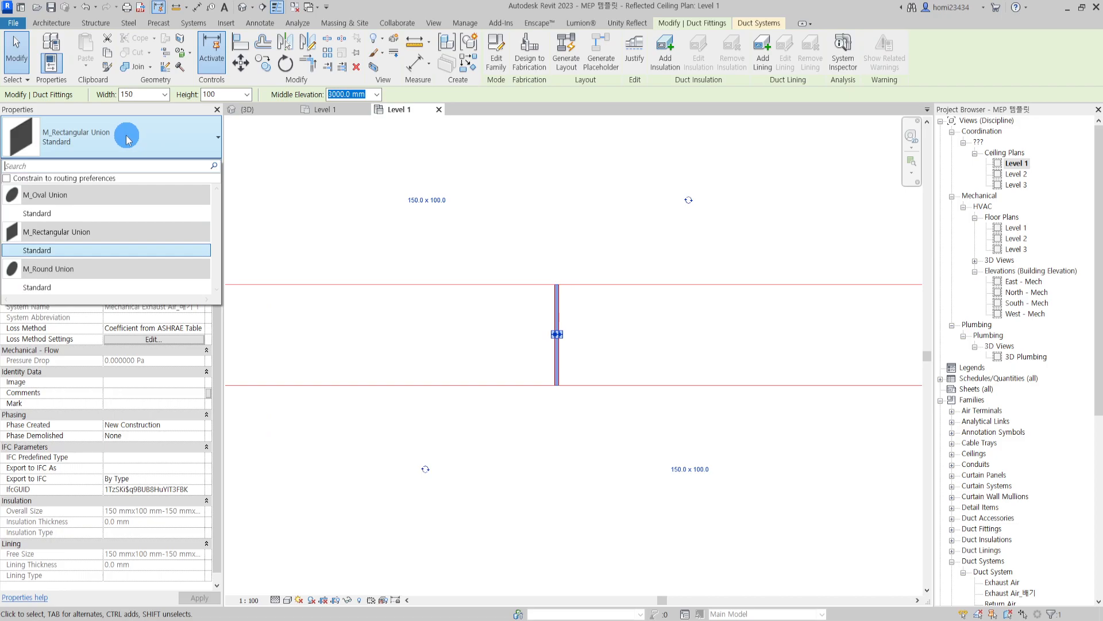
left_click(63, 250)
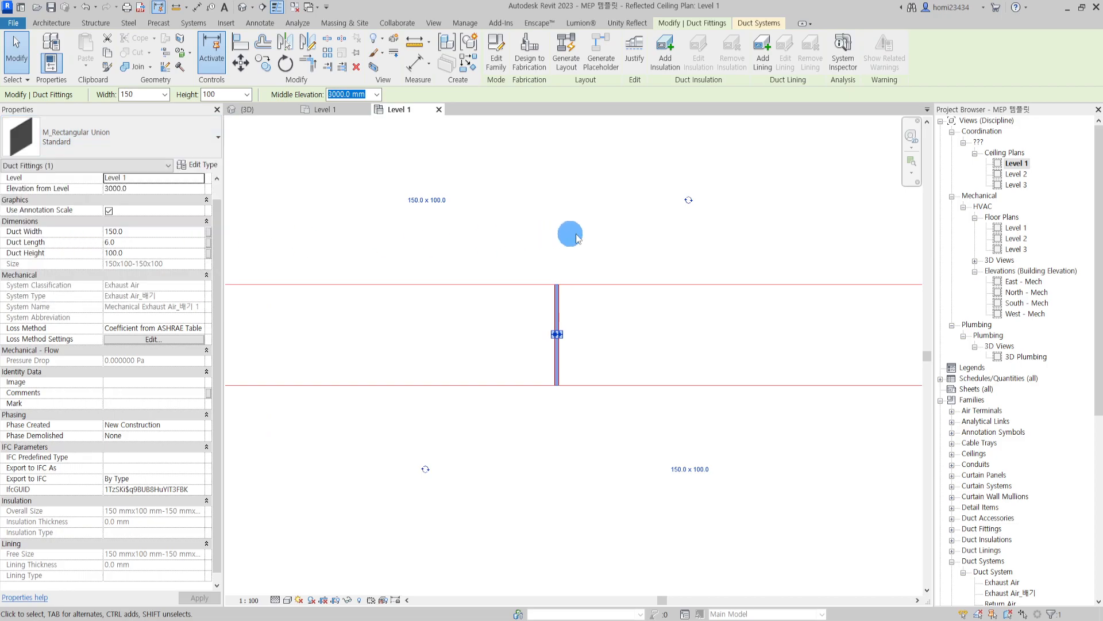
left_click(562, 235)
scroll(537, 214, "down", 3)
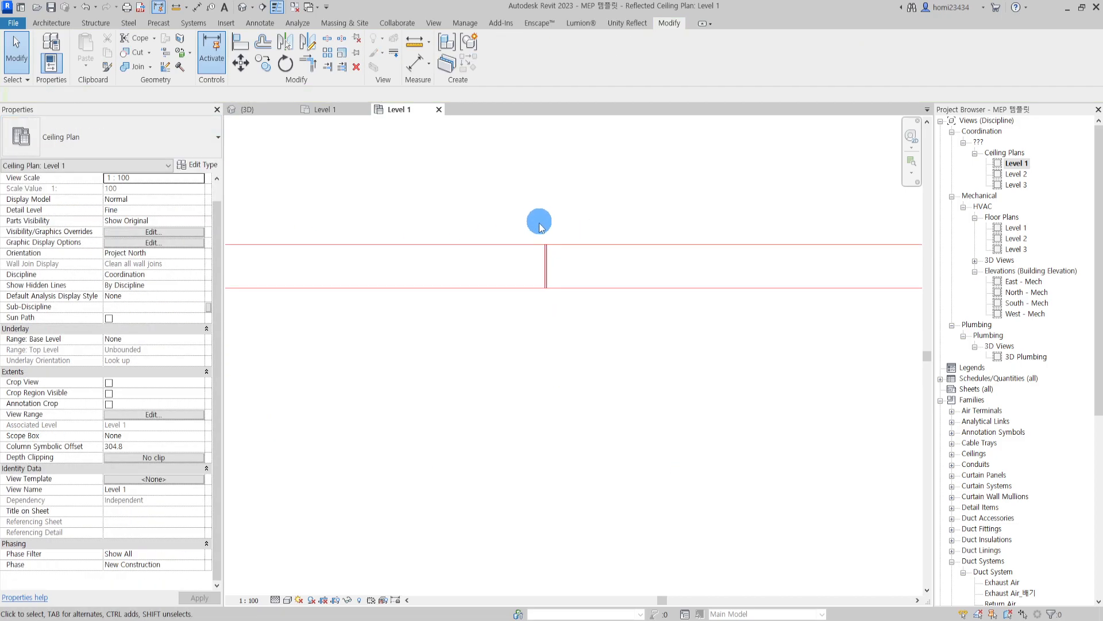
left_click(547, 250)
left_click(573, 210)
middle_click_drag(549, 204, 570, 246)
scroll(578, 293, "up", 3)
Open the Routing Preferences of the split branch's duct type and look at the preferred junction type options.
left_click(502, 278)
scroll(364, 255, "down", 7)
middle_click_drag(321, 217, 579, 258)
left_click(197, 164)
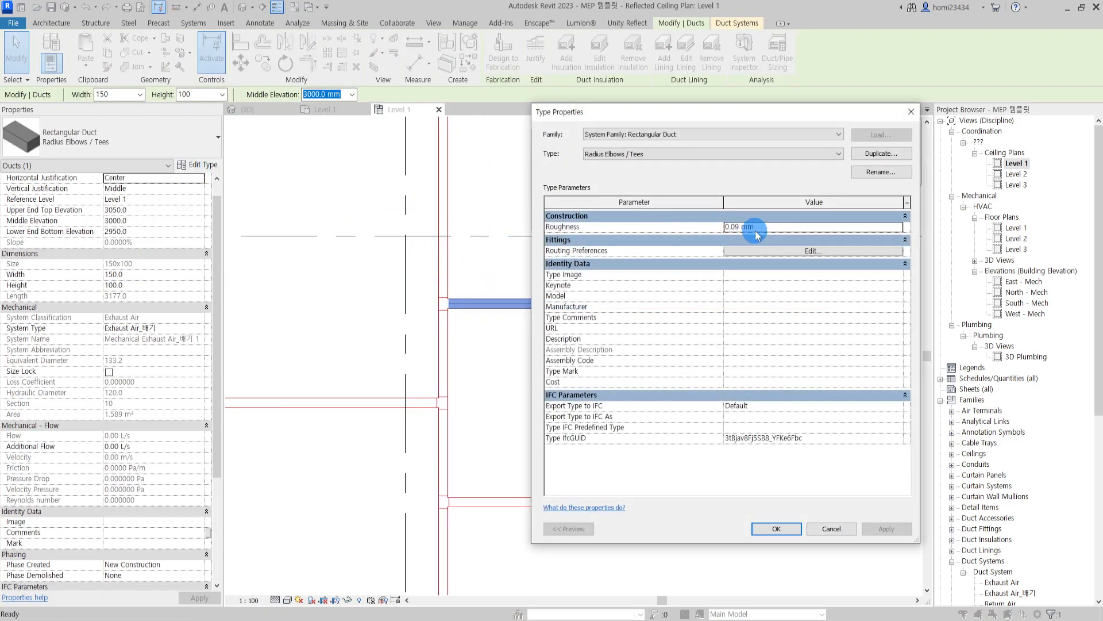
left_click(766, 251)
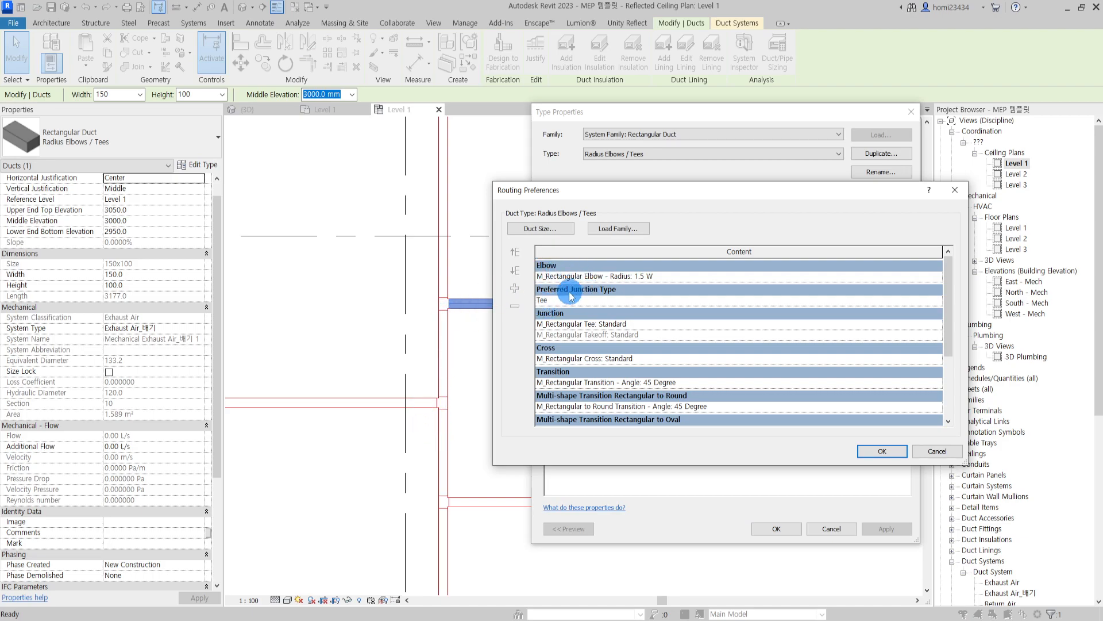
left_click(937, 300)
left_click(936, 300)
scroll(567, 323, "down", 1)
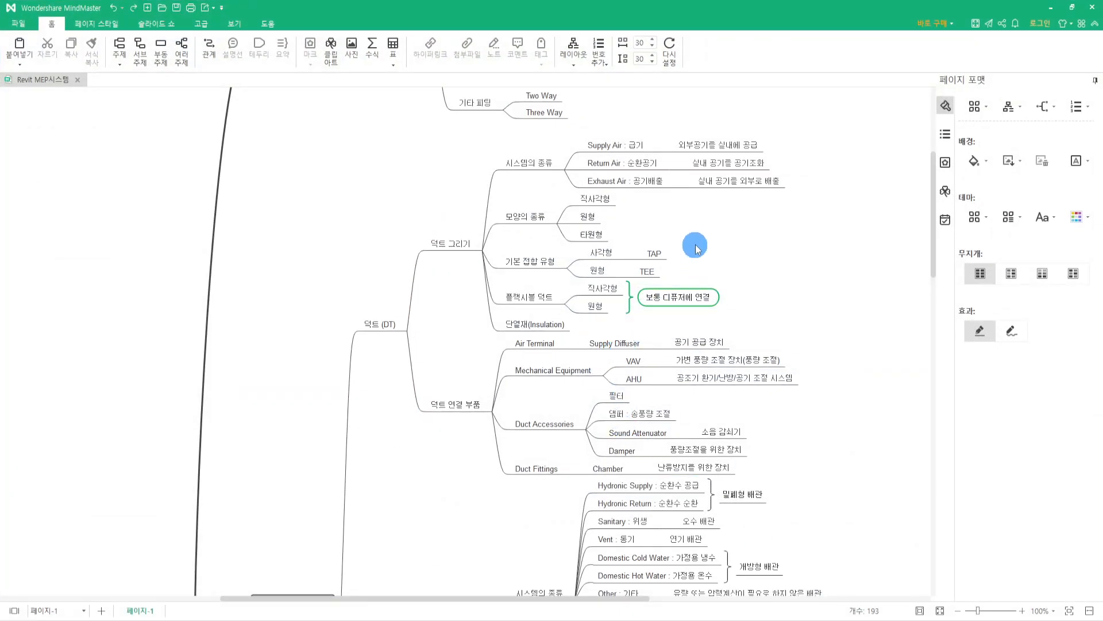
Switch to the MindMaster mind map and review the default joint types for rectangular and round ducts.
left_click(605, 251)
left_click(684, 244)
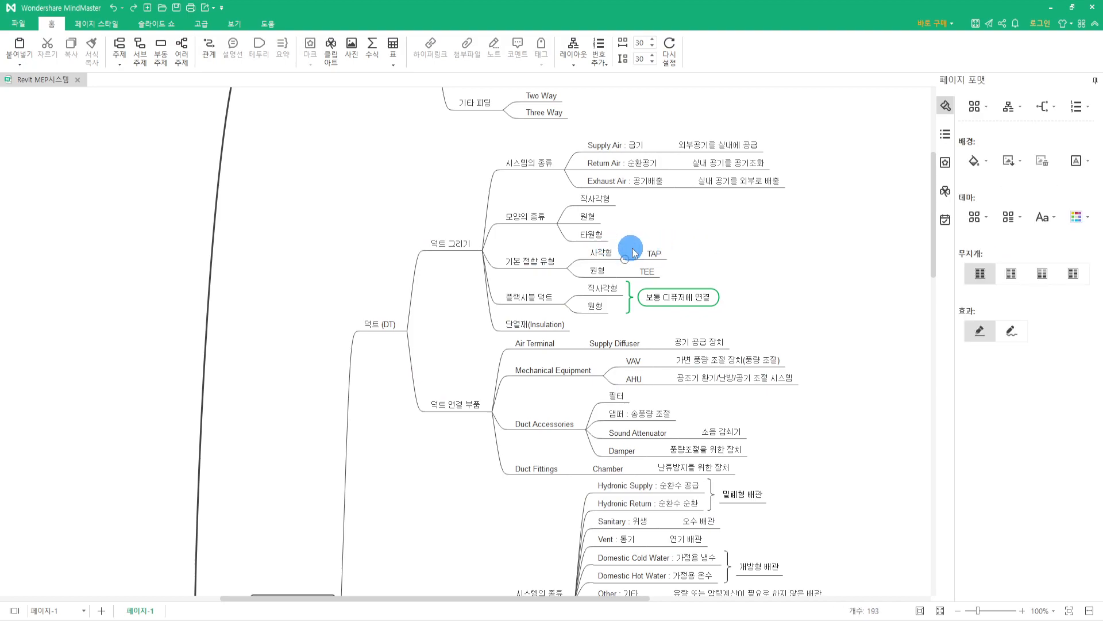
left_click(603, 250)
left_click(649, 250)
left_click(705, 247)
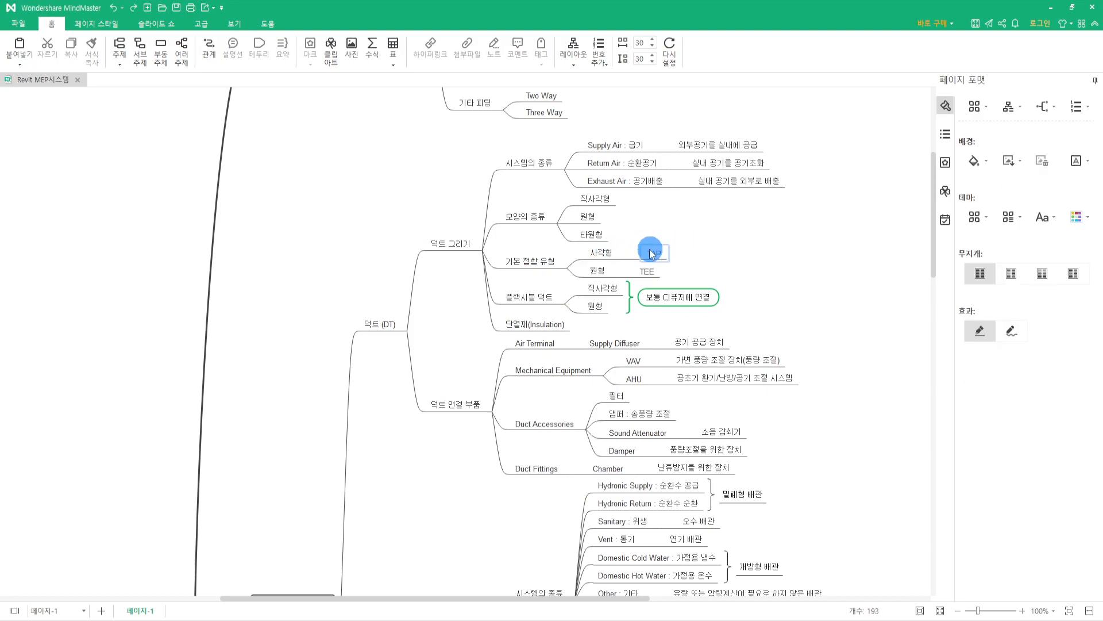
left_click(608, 270)
left_click(647, 267)
left_click(709, 268)
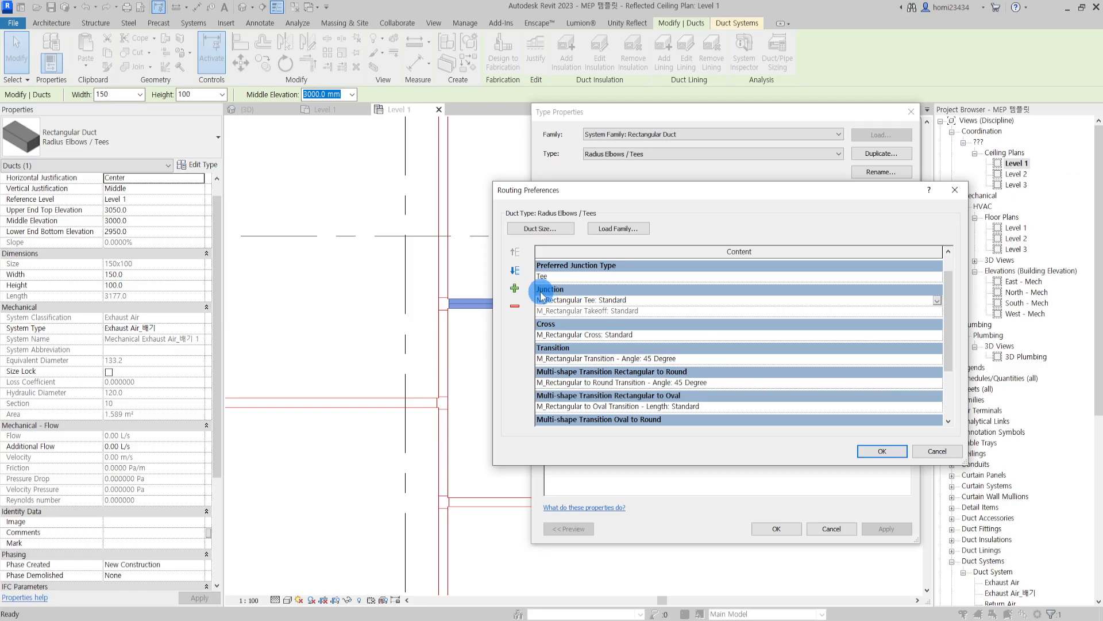
Return to Revit, review the junction and transition fittings in the Routing Preferences, and leave the type properties unchanged.
left_click(637, 299)
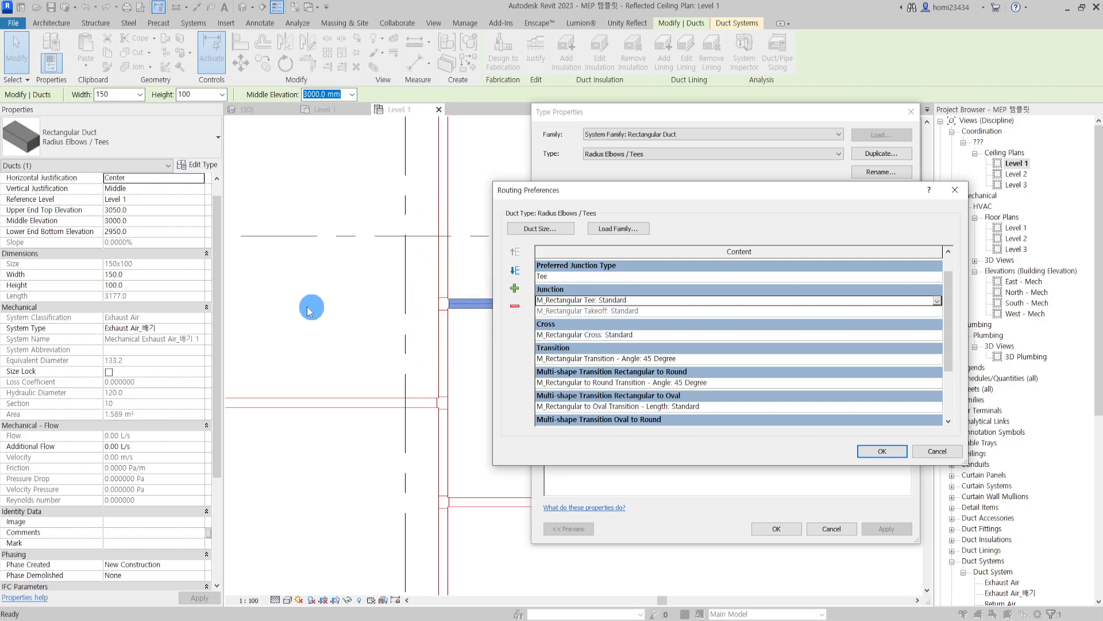
scroll(580, 357, "down", 1)
left_click(566, 335)
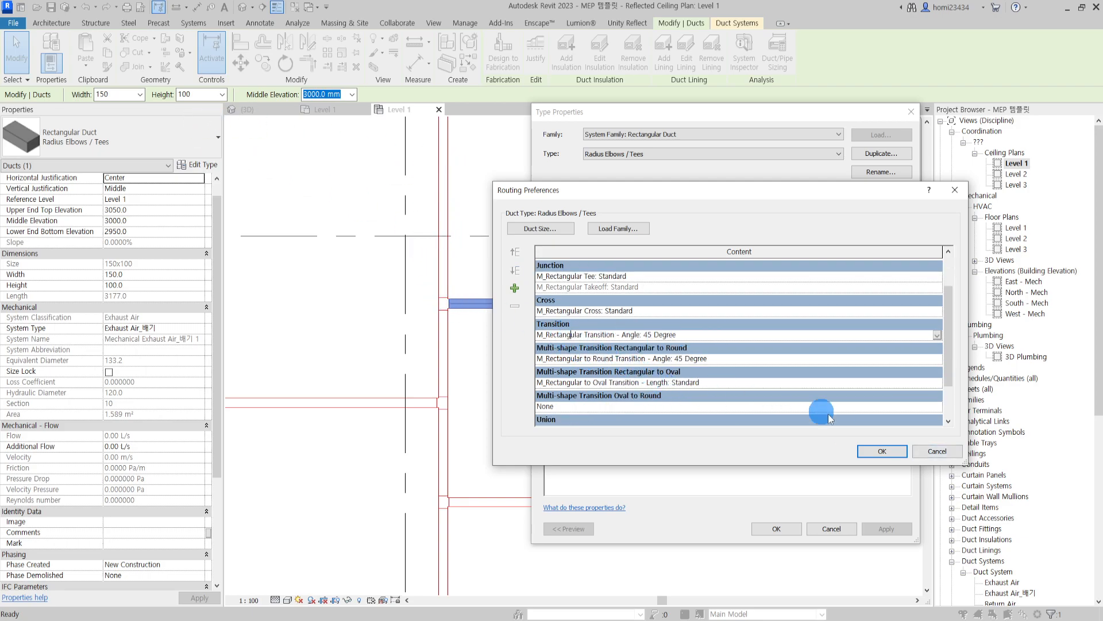
left_click(883, 451)
left_click(832, 529)
Draw a separate 150 x 100 exhaust duct 2600 mm long, running north in the open area above the split branch.
left_click(734, 456)
middle_click_drag(704, 388, 589, 447)
middle_click_drag(679, 310, 623, 345)
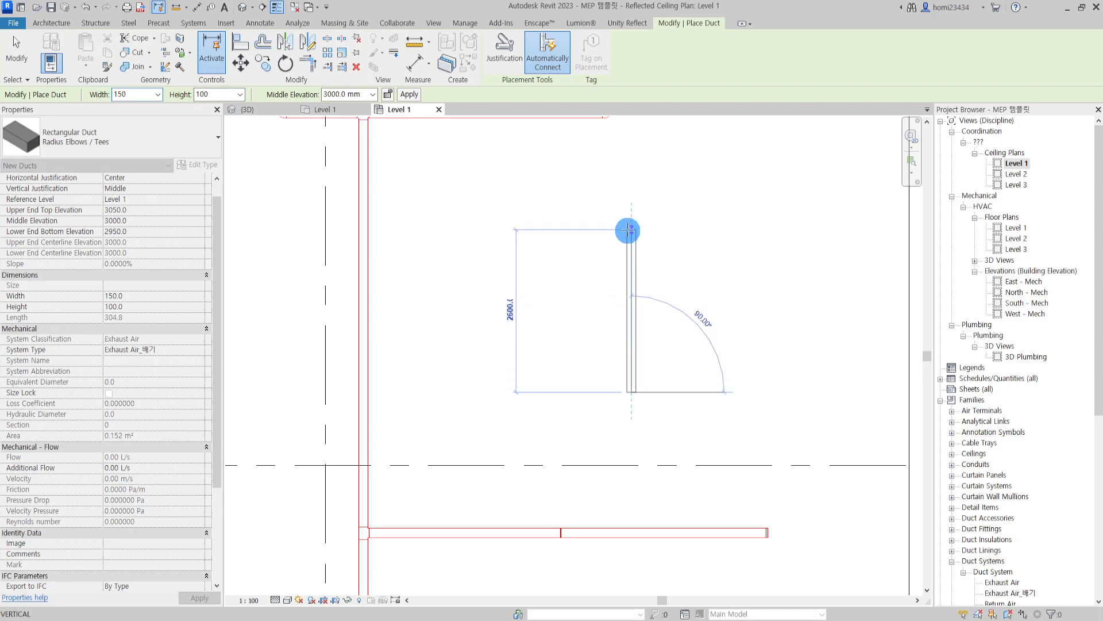
middle_click_drag(638, 219, 588, 274)
scroll(248, 148, "up", 1)
middle_click_drag(697, 356, 564, 251)
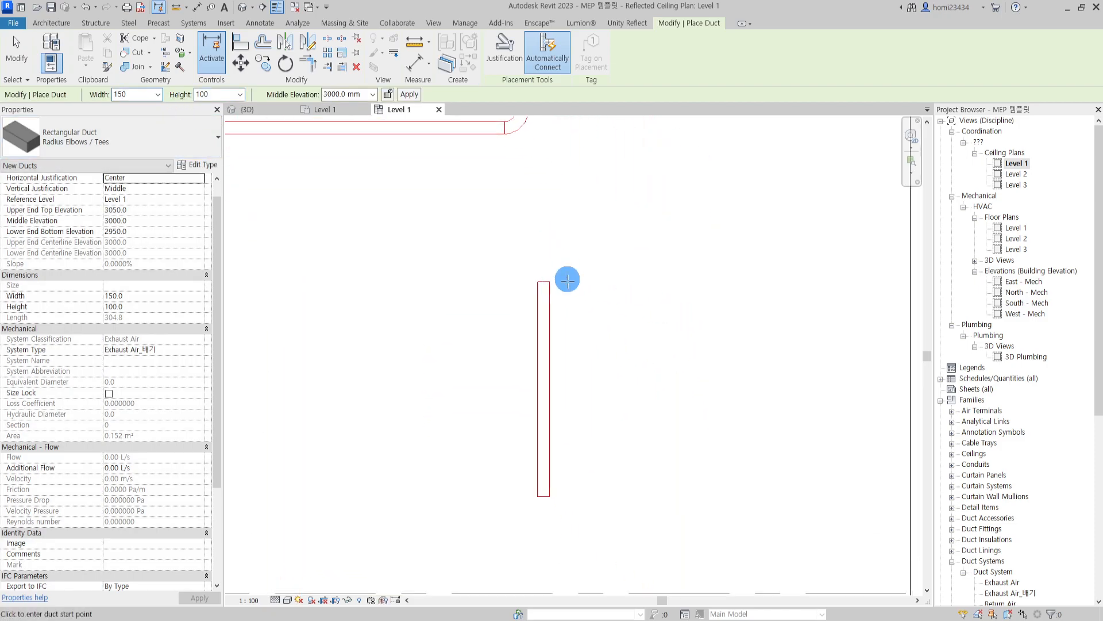
Set the duct width to 100 and continue the separate duct northward from its north end.
left_click(158, 94)
scroll(138, 141, "up", 1)
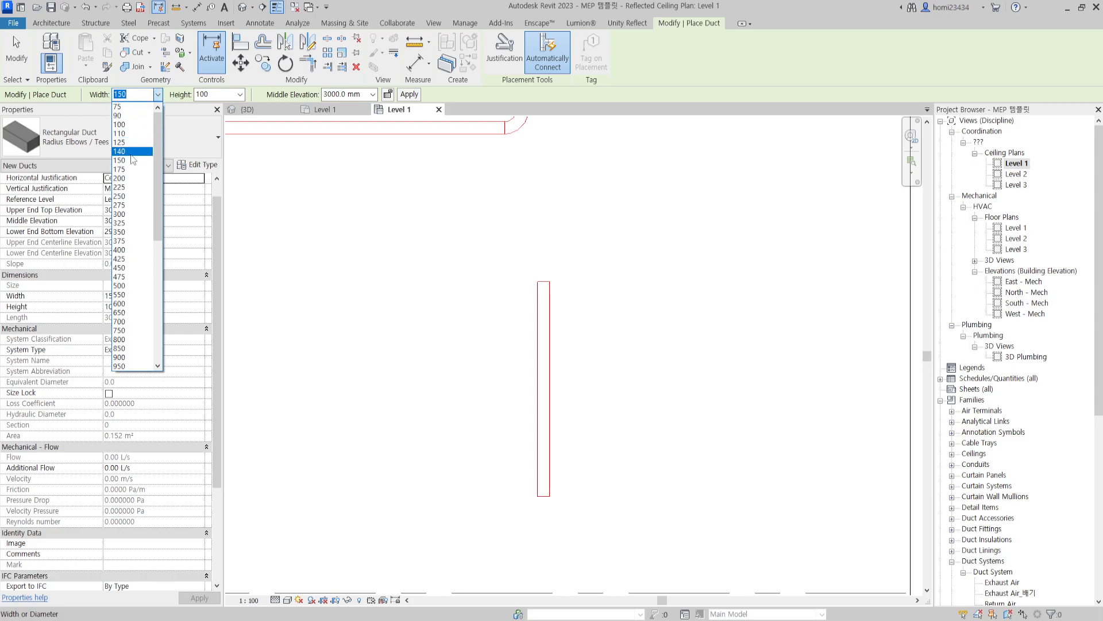
left_click(135, 125)
scroll(639, 232, "up", 2)
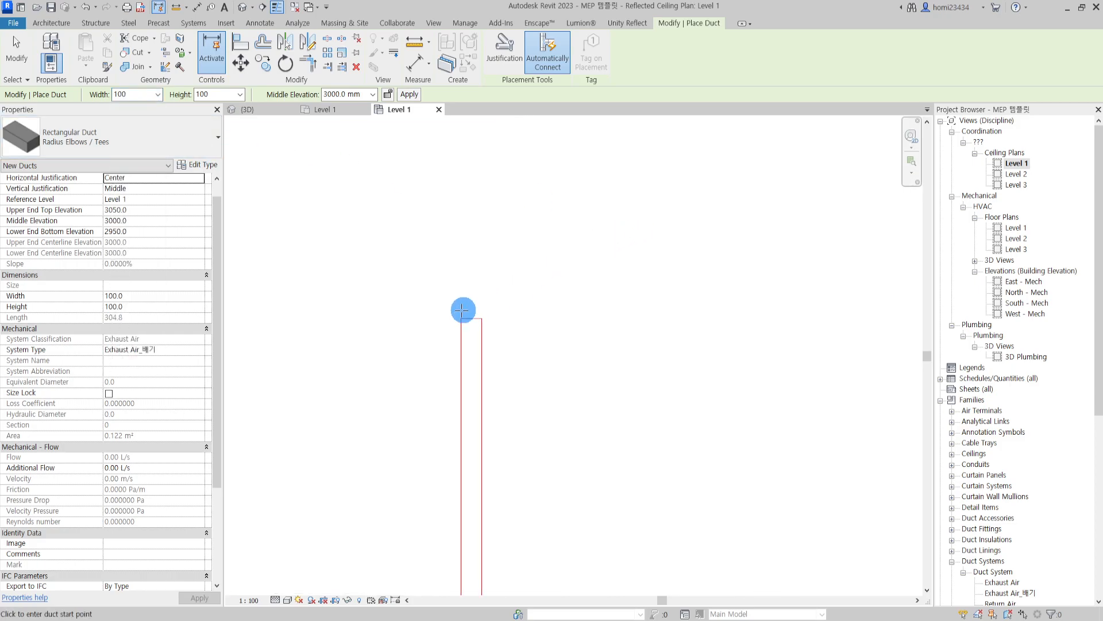
left_click(472, 318)
left_click(471, 158)
key("Escape")
key("Escape")
Select the transition fitting between the wide and narrow ducts to examine its type and sizes.
scroll(485, 306, "up", 2)
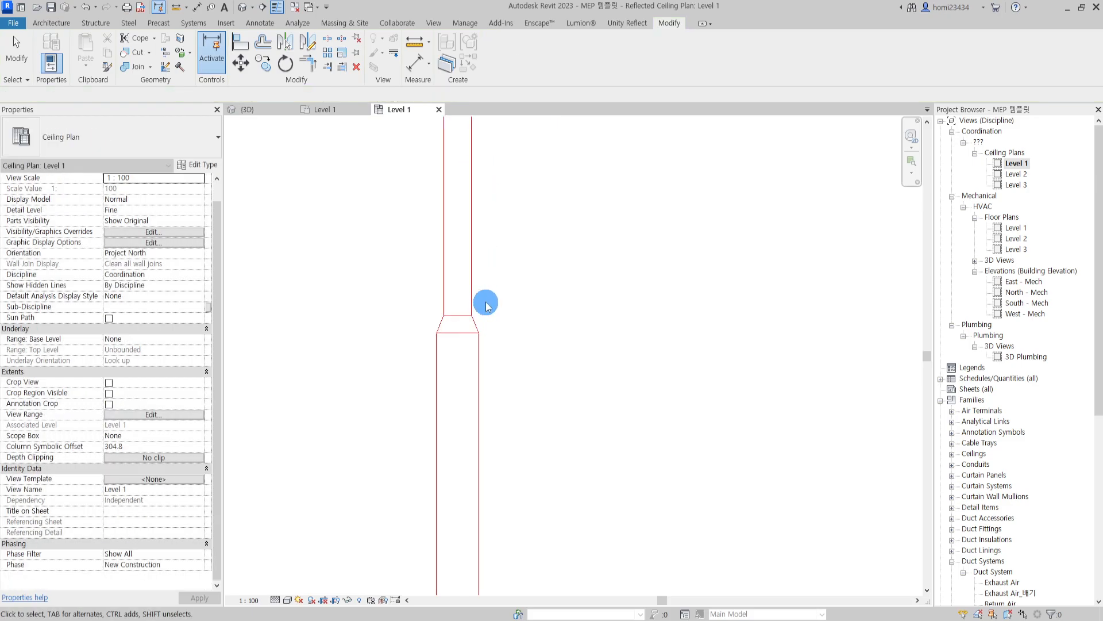
left_click(475, 332)
middle_click_drag(515, 321, 611, 320)
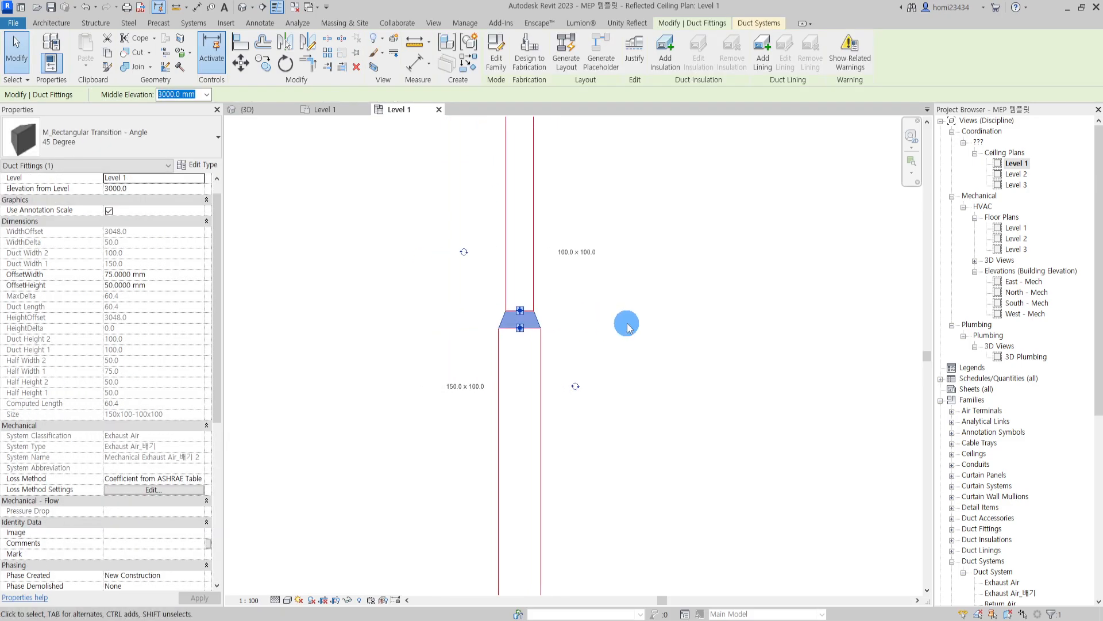
left_click(446, 325)
scroll(421, 331, "down", 2)
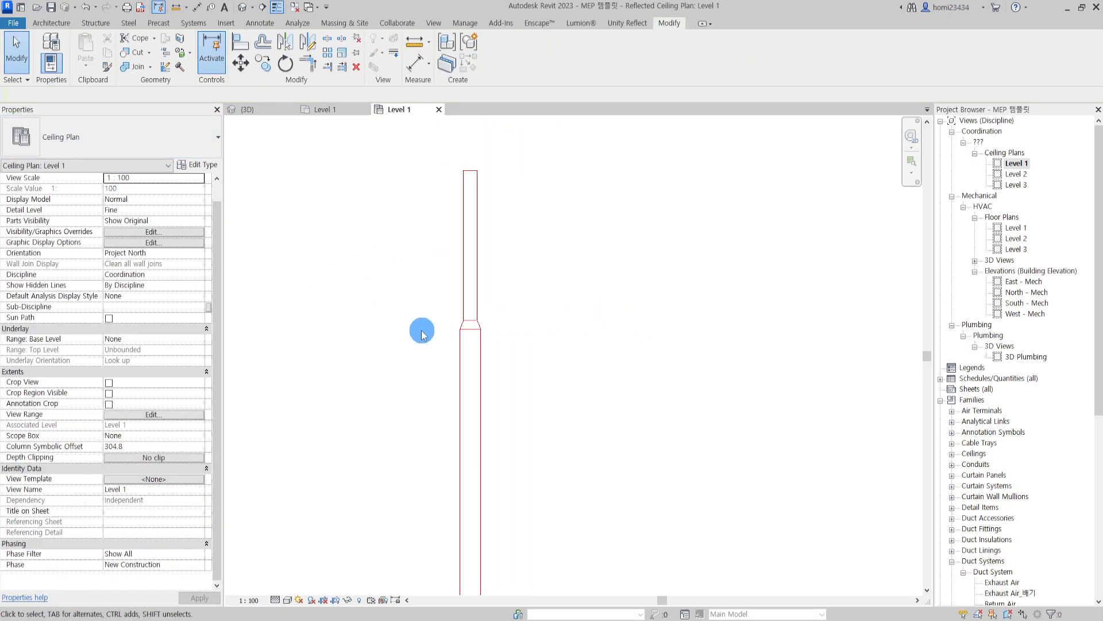
Open the Routing Preferences from the 150 mm wide duct's type and look at its transition fitting.
left_click(464, 365)
left_click(198, 166)
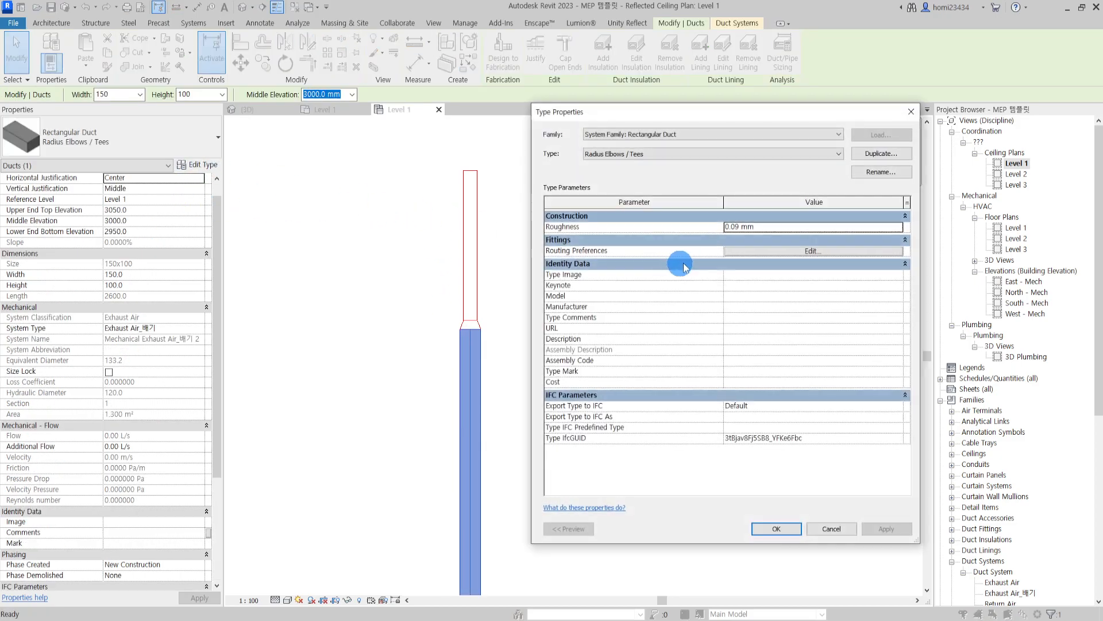
left_click(760, 249)
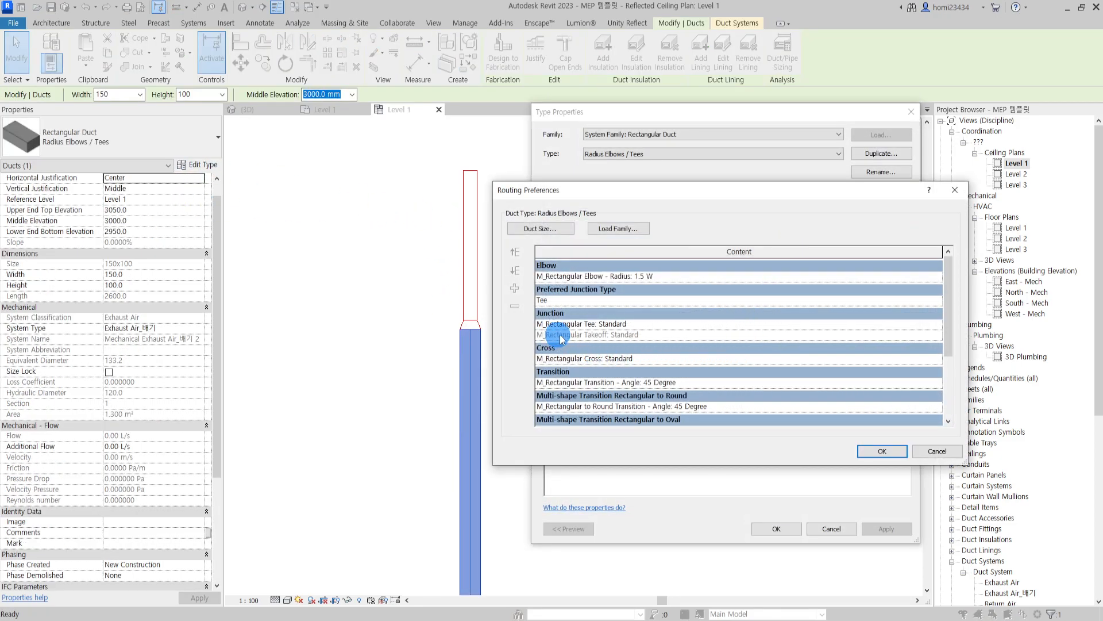
scroll(574, 345, "down", 1)
scroll(552, 359, "down", 1)
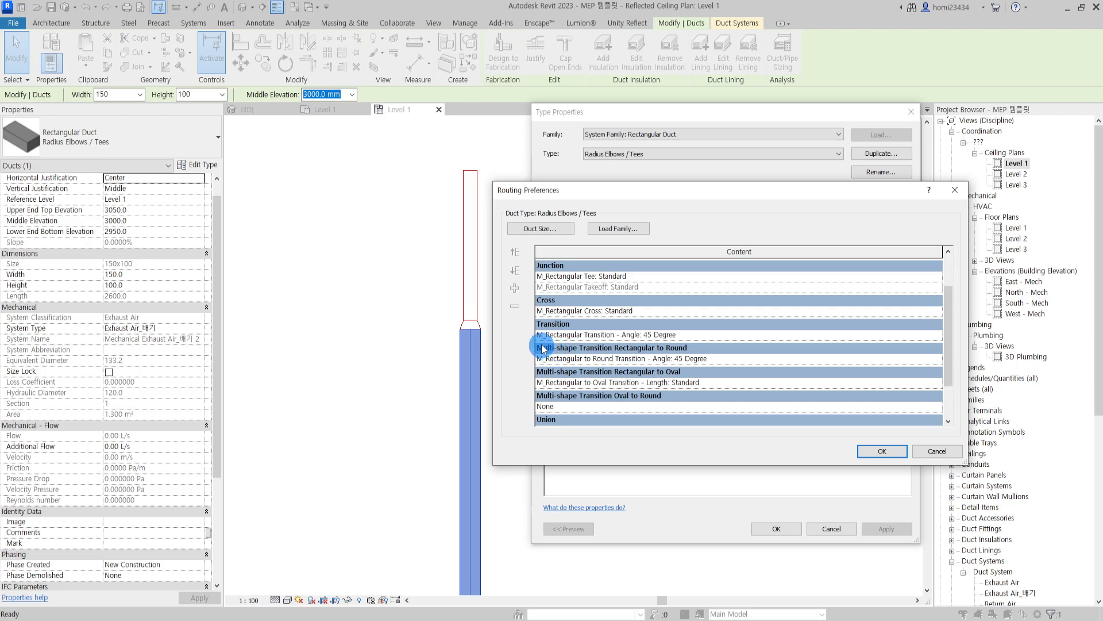
Review the multi-shape transition, union and cap entries in the Radius Elbows / Tees routing preferences.
left_click(550, 357)
scroll(632, 339, "down", 1)
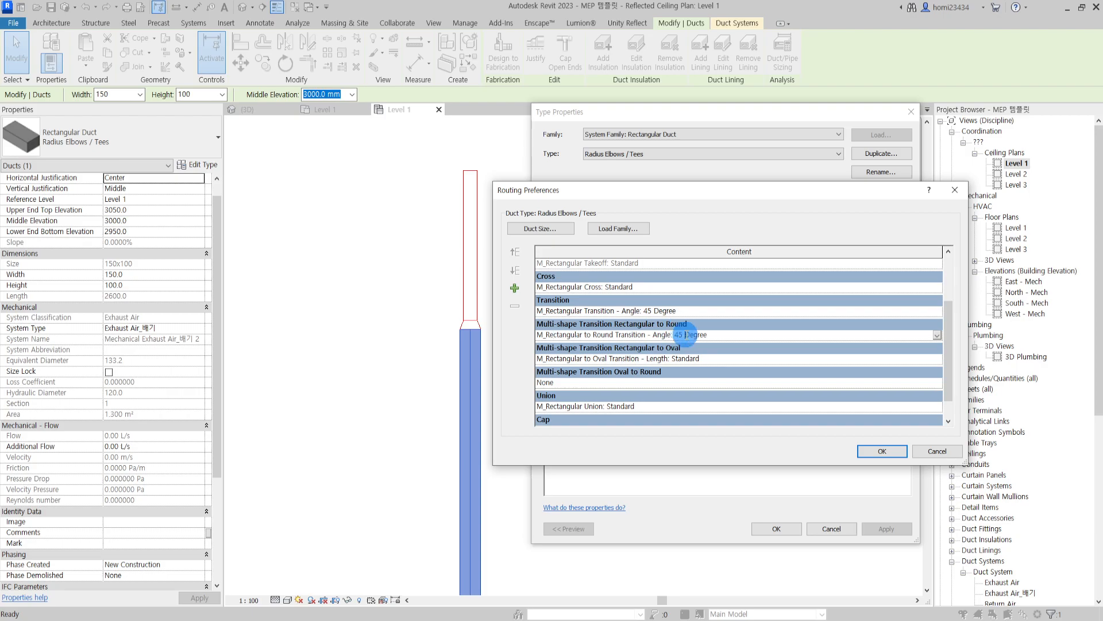
left_click(703, 358)
left_click(609, 384)
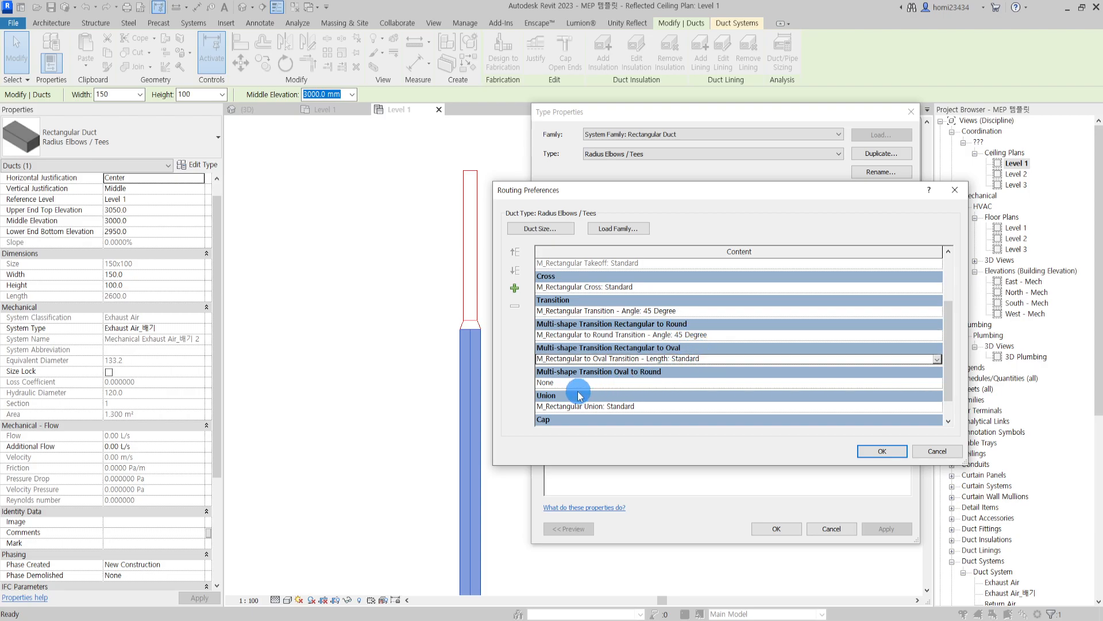
scroll(638, 367, "down", 1)
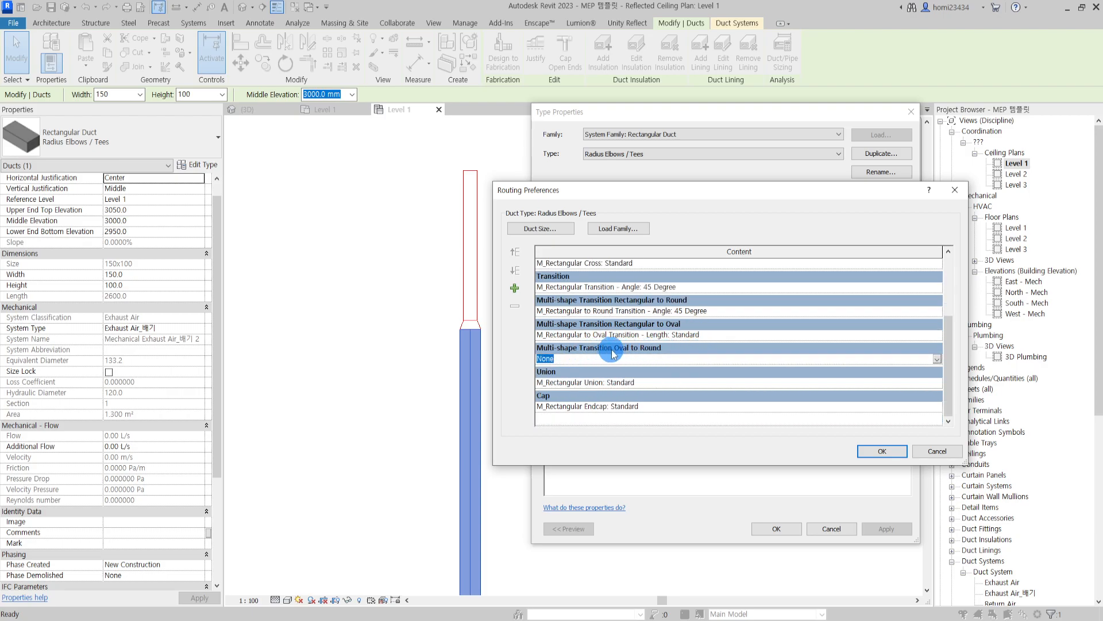
left_click(625, 382)
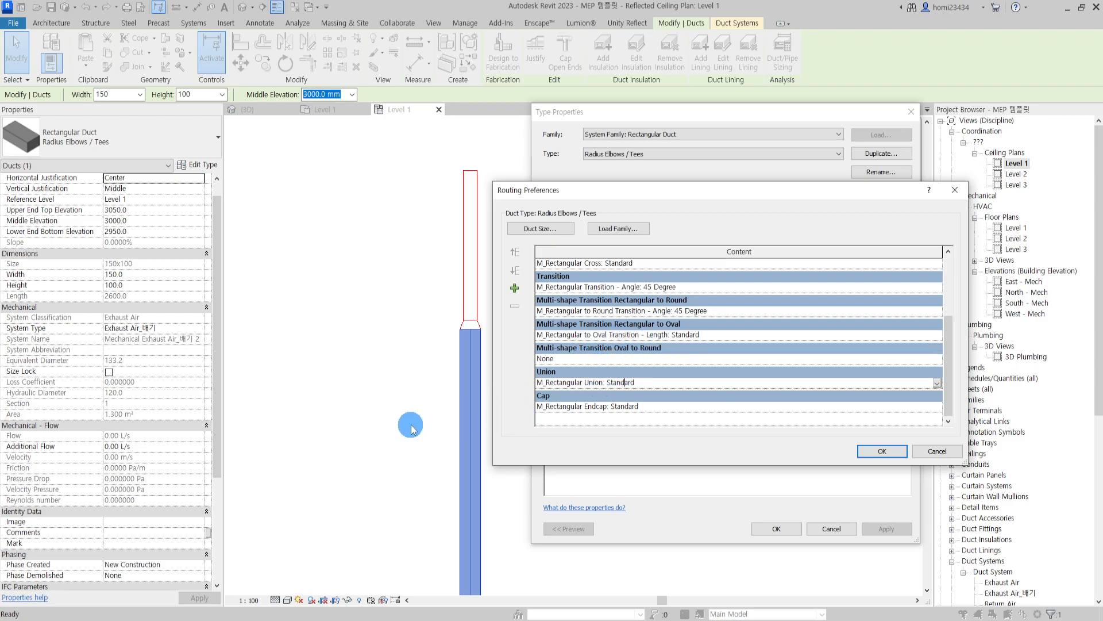
left_click(644, 411)
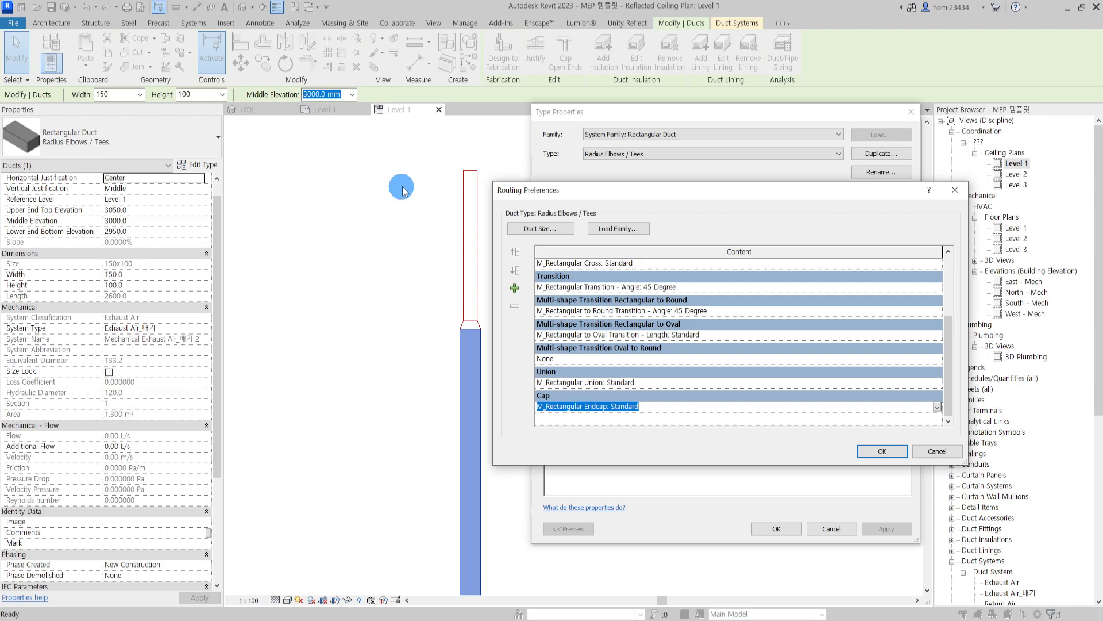
scroll(805, 383, "up", 3)
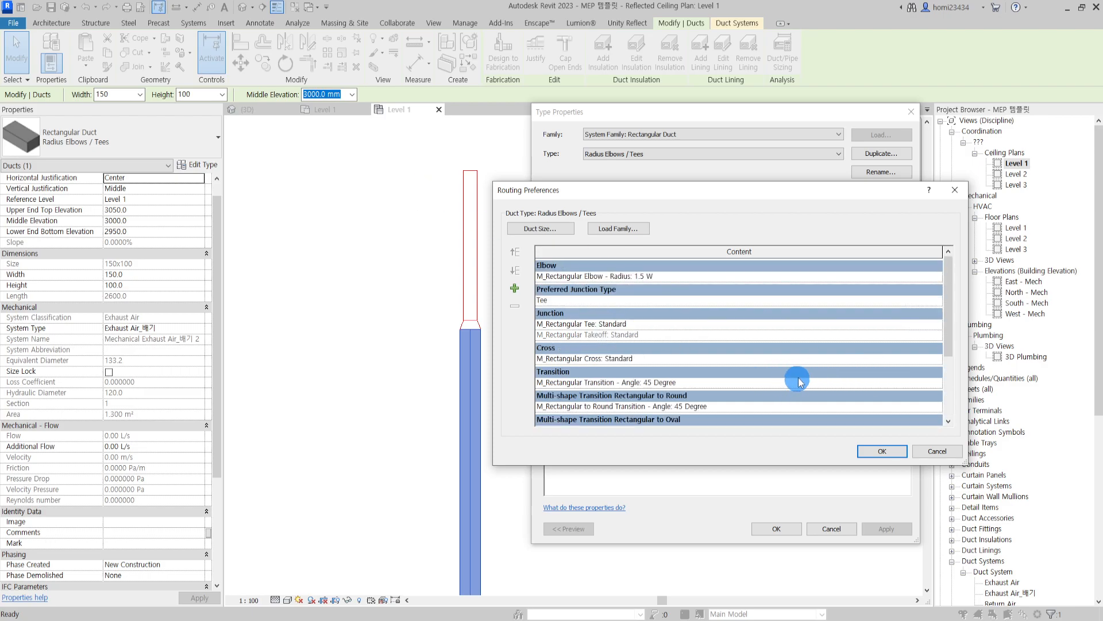
Browse the Duct Fittings folder of the family library from the routing preferences to see the available fitting shapes.
left_click(716, 277)
left_click(623, 228)
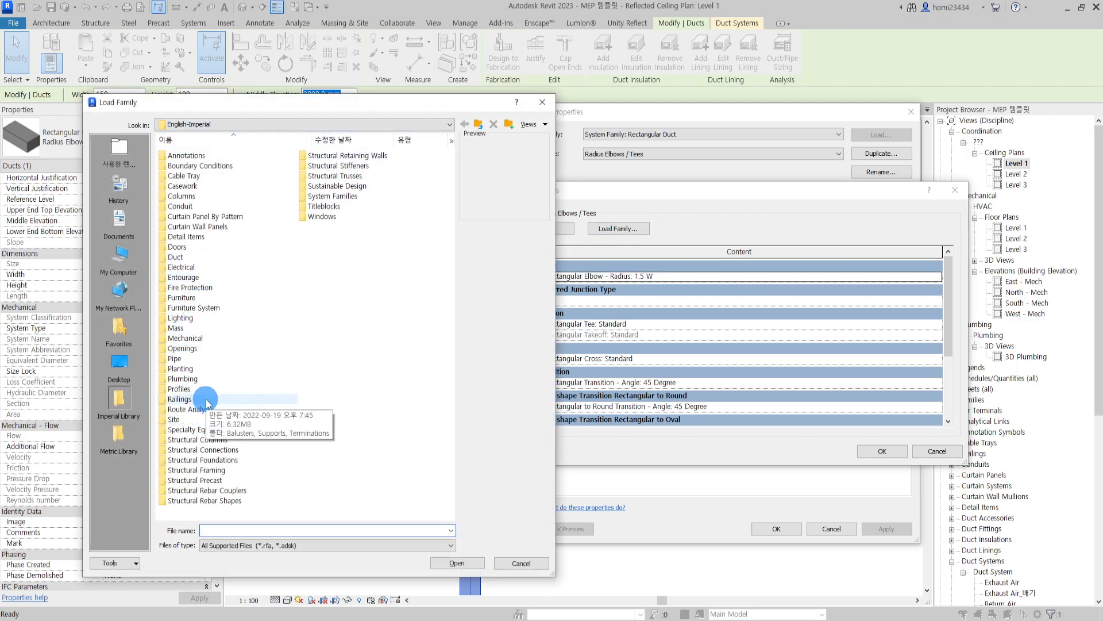
double_click(207, 257)
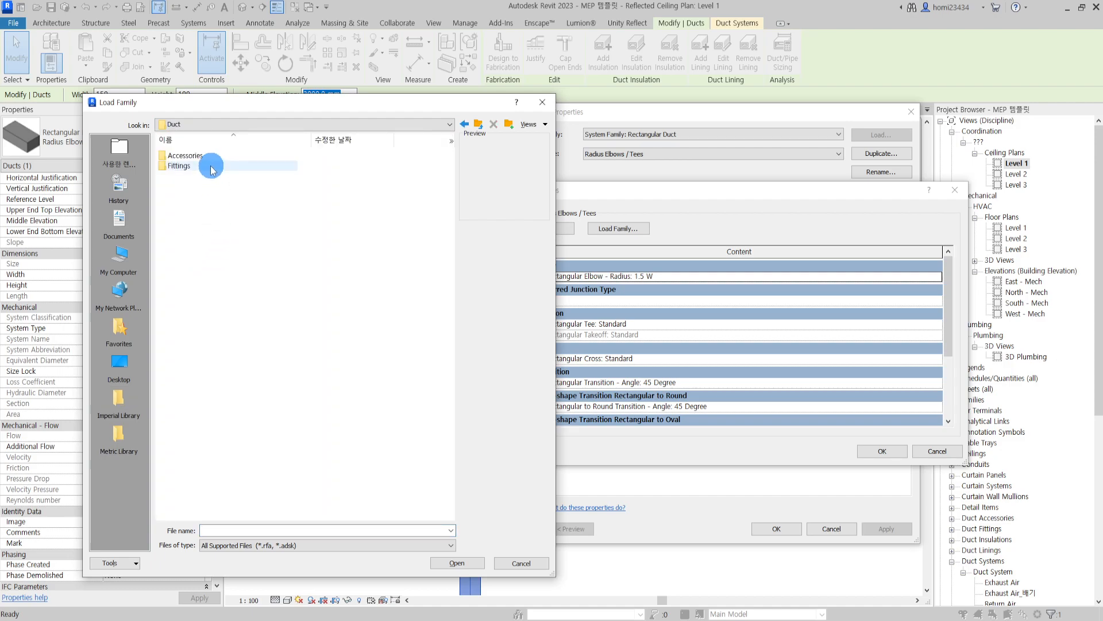
left_click(197, 154)
double_click(190, 170)
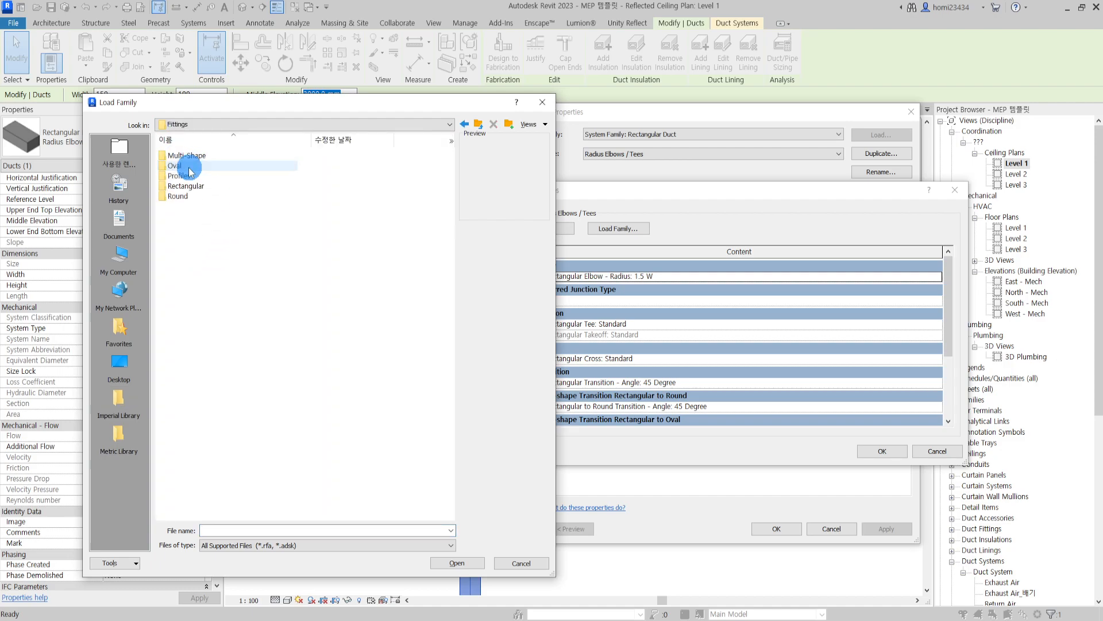
left_click_drag(257, 228, 167, 147)
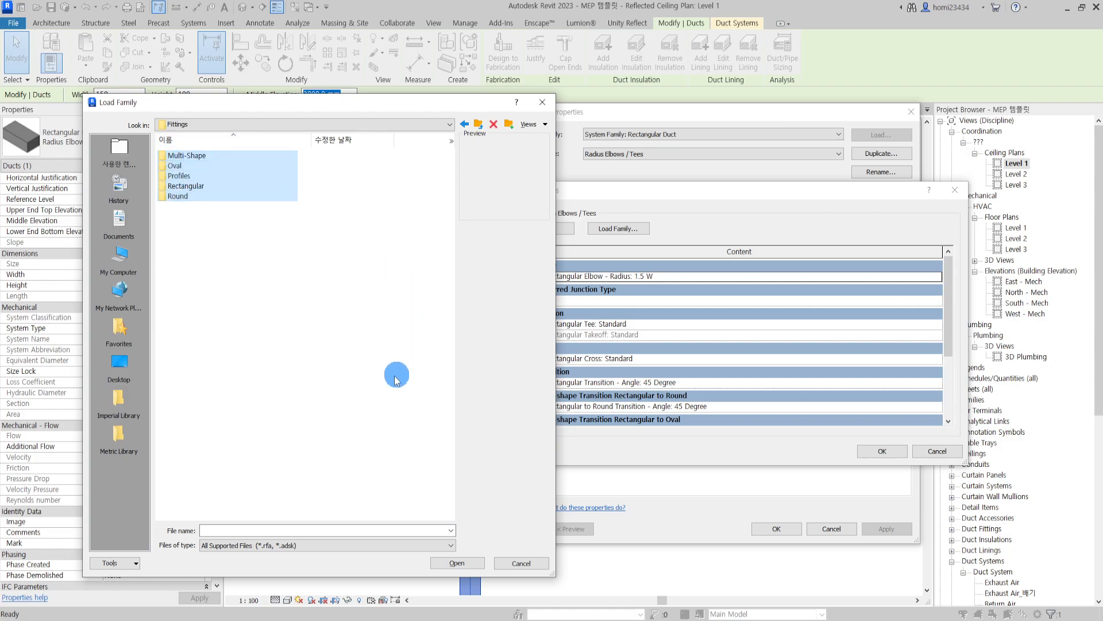
left_click(520, 563)
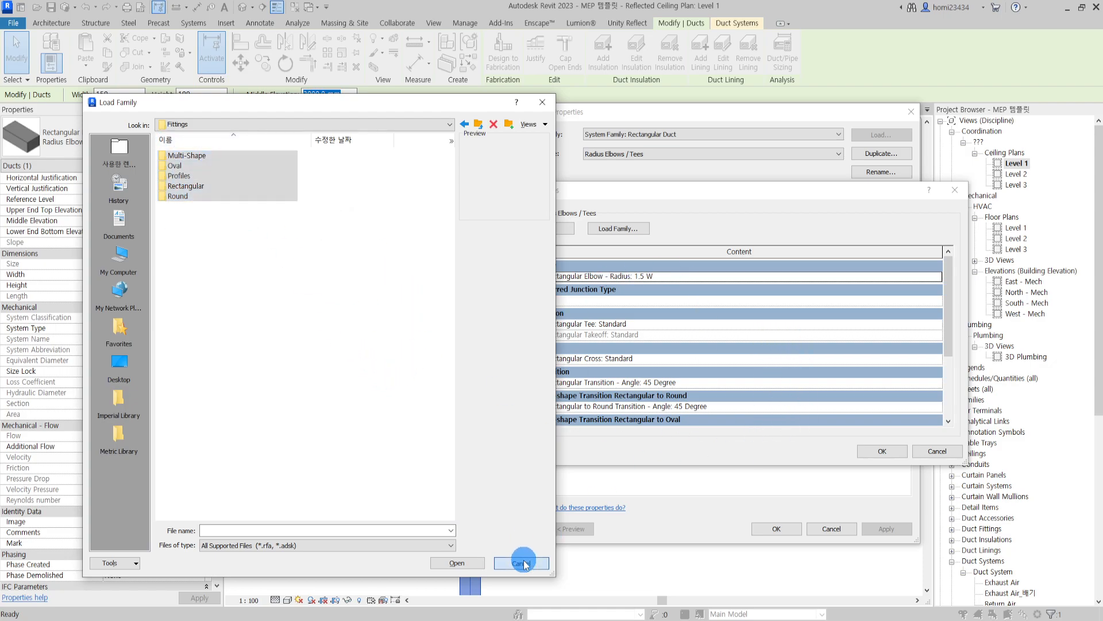
Review the junction, elbow and multi-shape transition entries in the routing preferences and close both duct type dialogs.
left_click(926, 338)
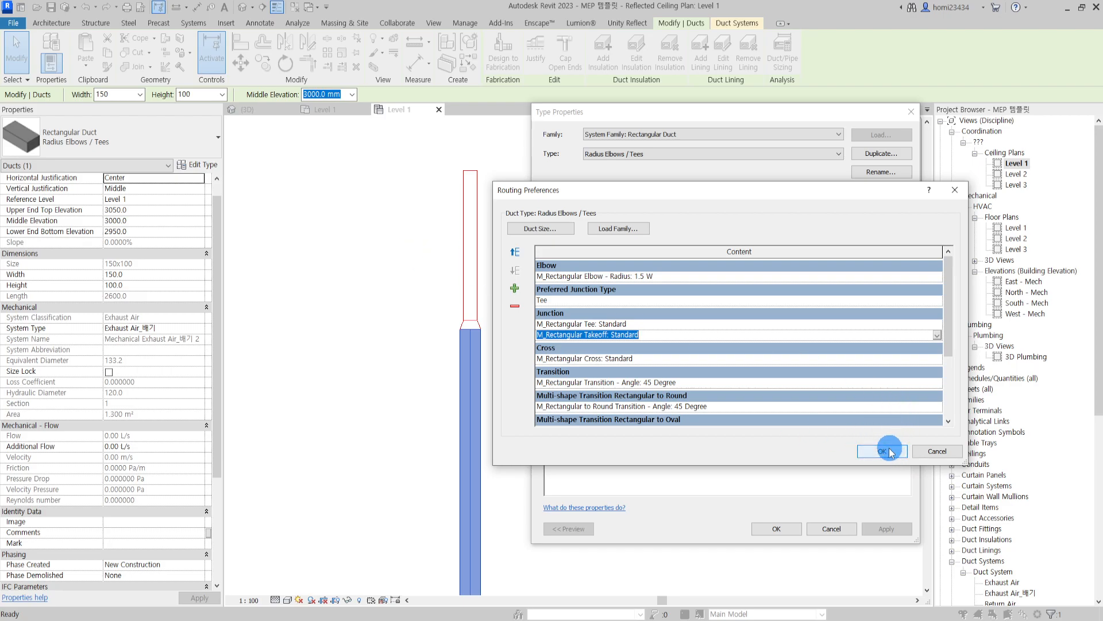
scroll(649, 382, "down", 3)
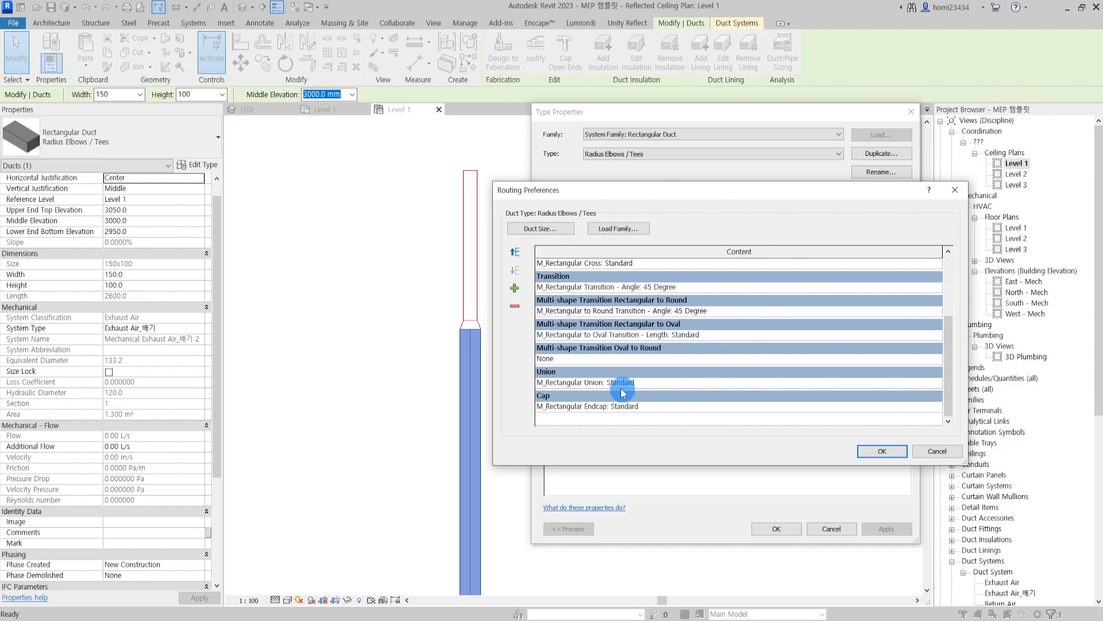
scroll(624, 385, "up", 3)
left_click(699, 275)
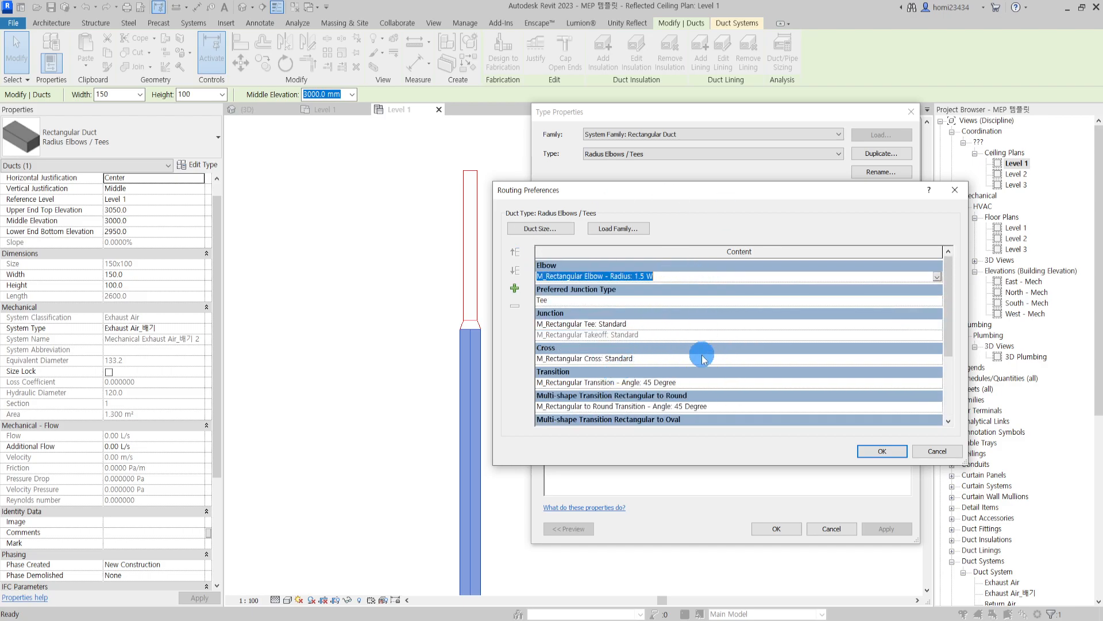
scroll(702, 359, "down", 3)
left_click(714, 339)
left_click(739, 314)
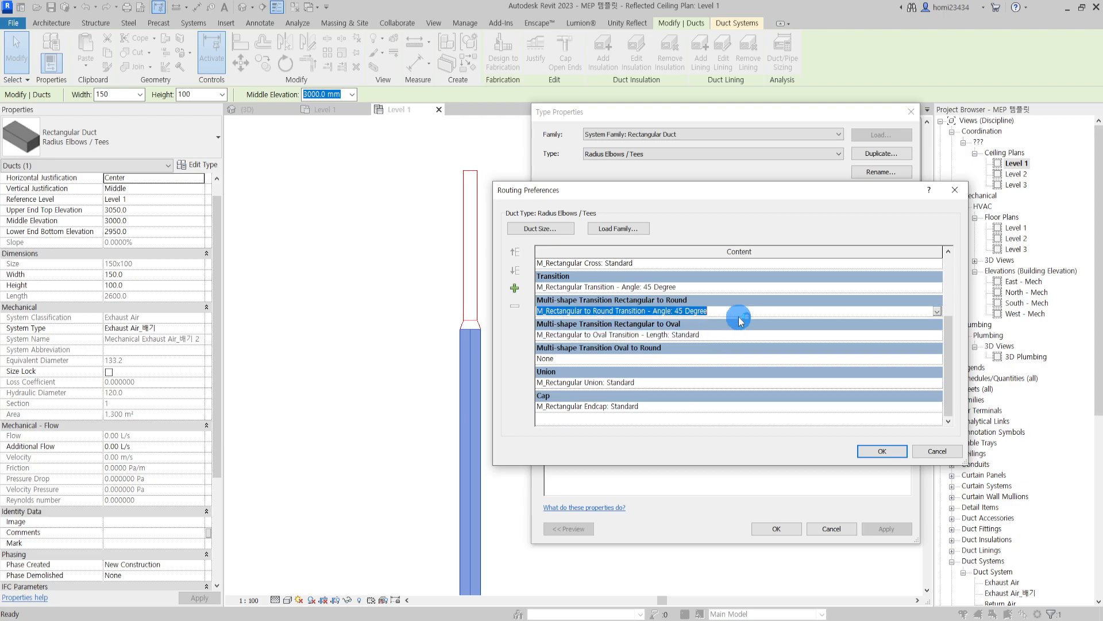
scroll(681, 299, "up", 3)
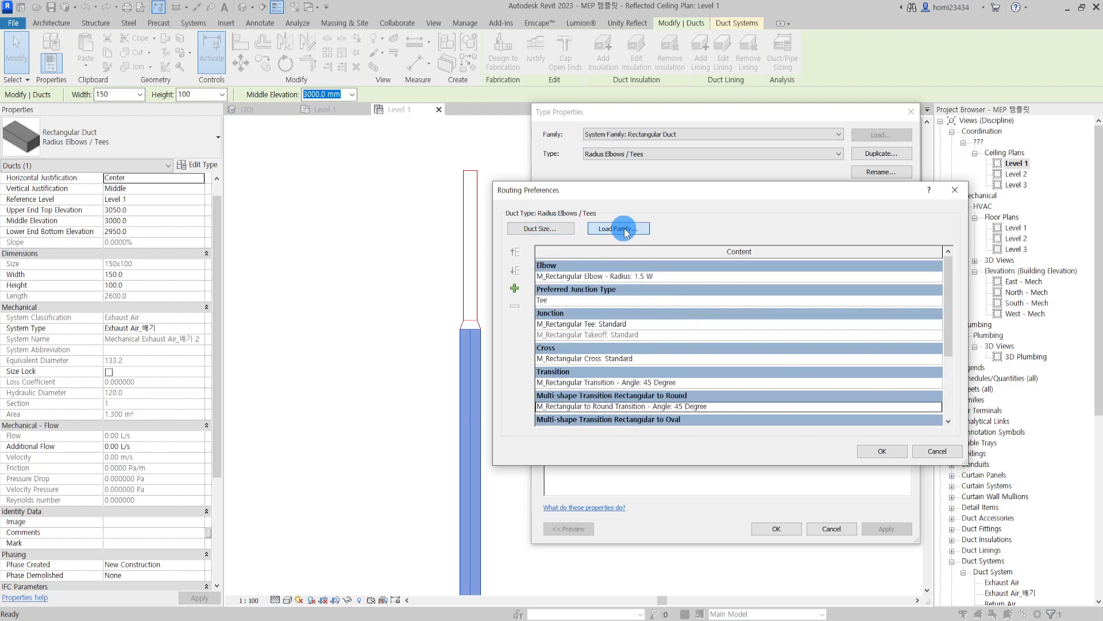
left_click(618, 228)
left_click(540, 102)
left_click(882, 450)
left_click(788, 528)
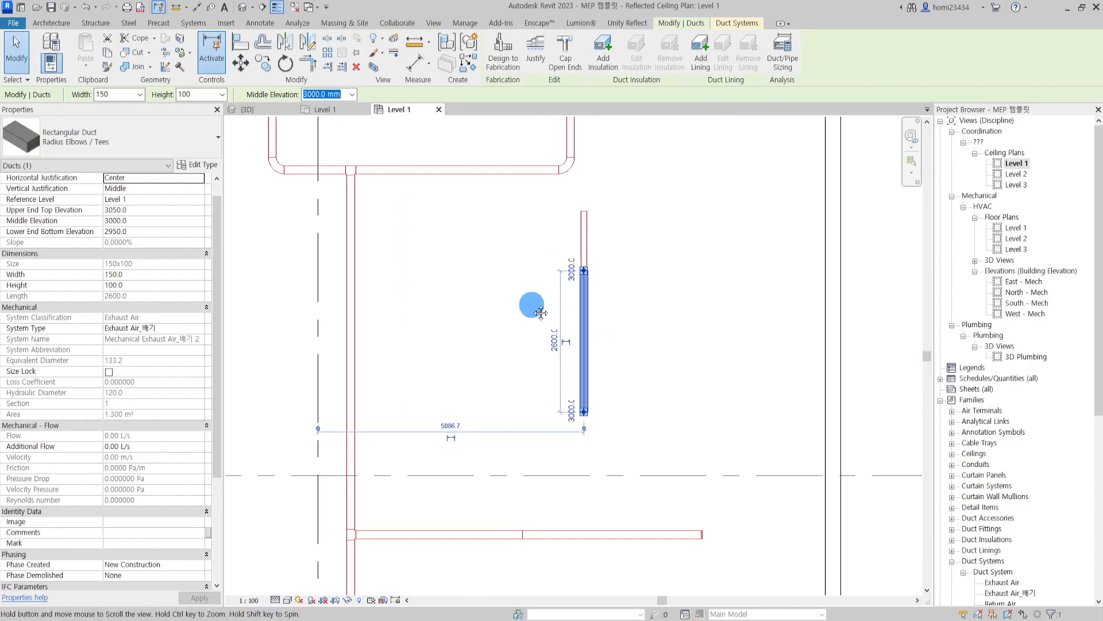
Place an M_Fire Damper - Rectangular - Simple duct accessory on the south end of the separate 150 mm wide duct.
middle_click_drag(532, 305, 536, 301)
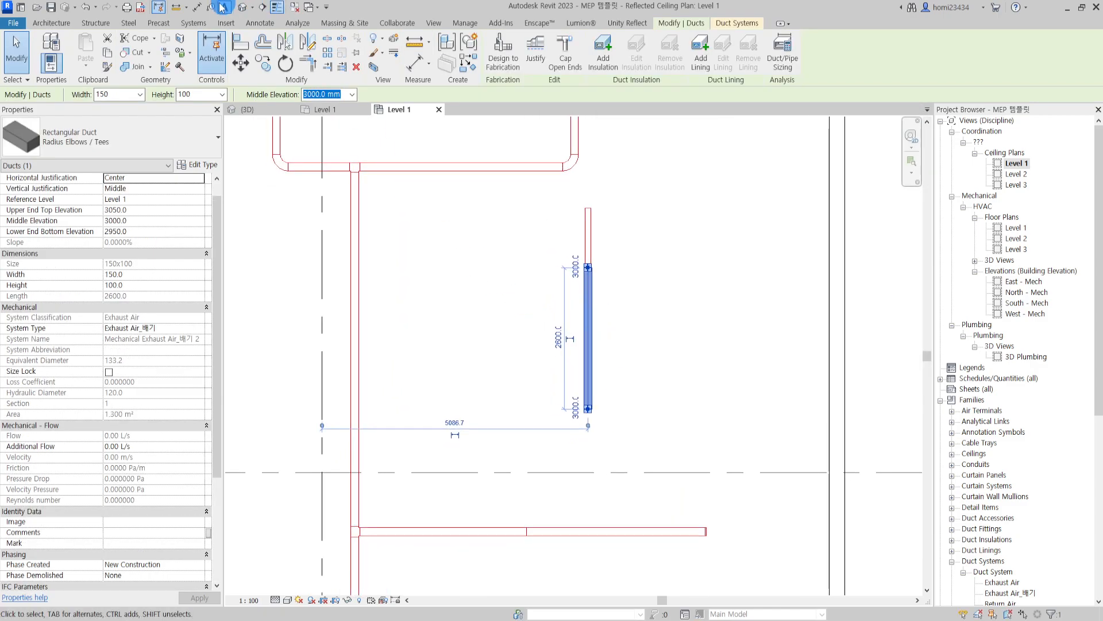
left_click(193, 23)
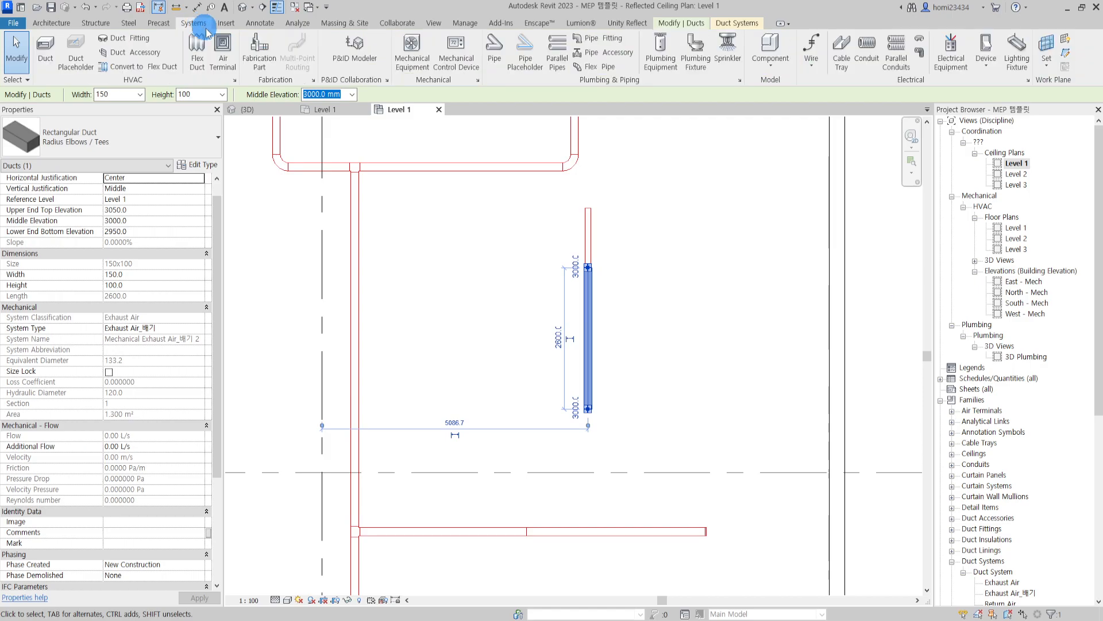
middle_click_drag(491, 283, 437, 246)
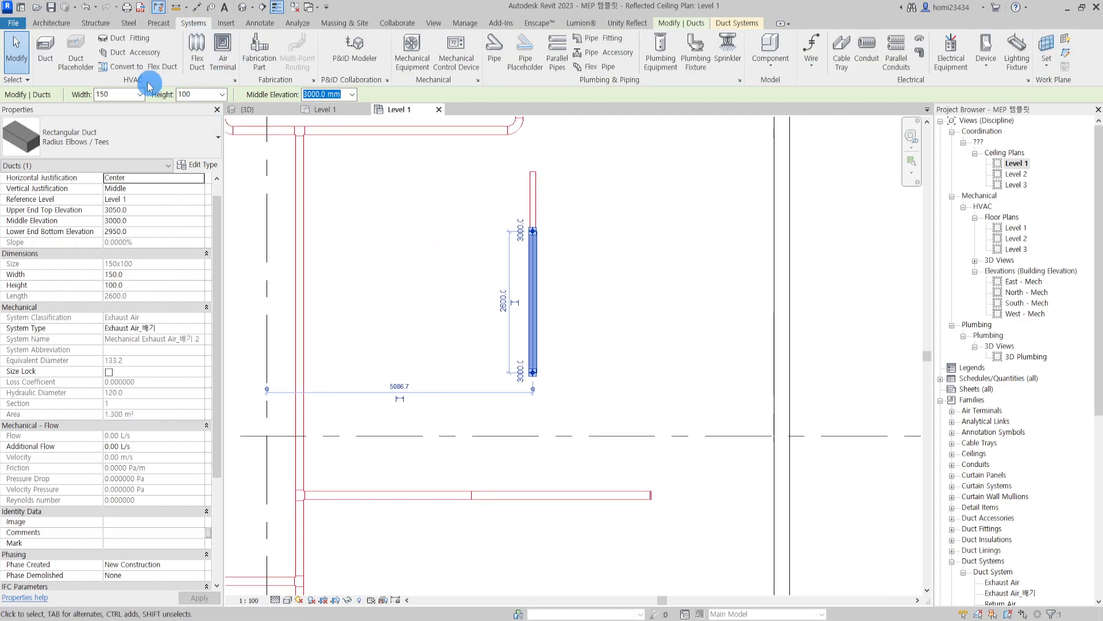
left_click(129, 53)
left_click(138, 143)
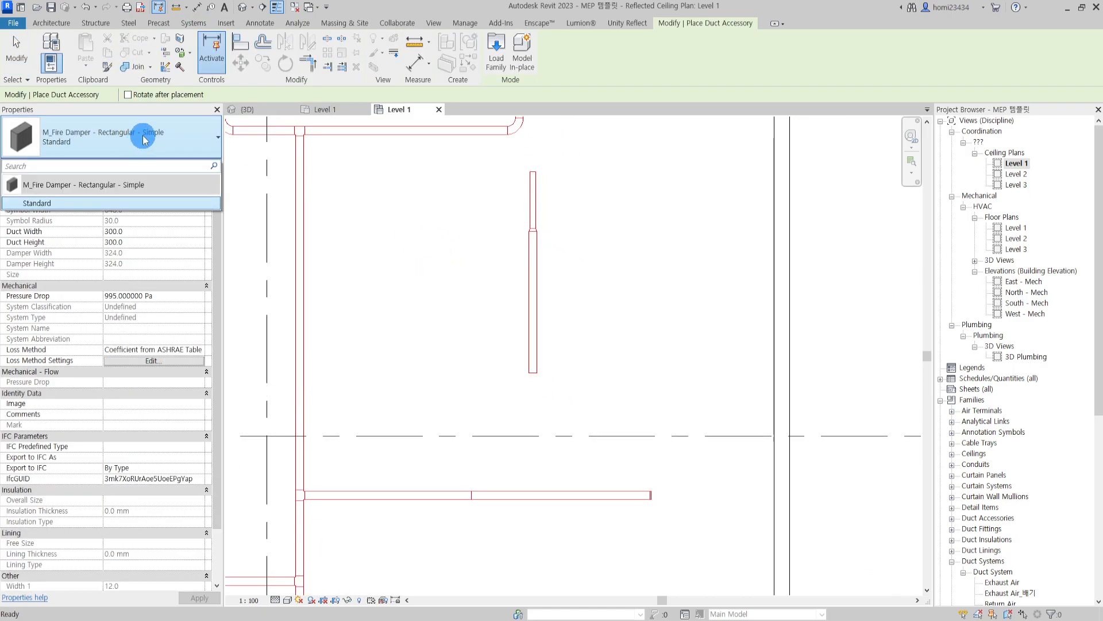
left_click(148, 132)
scroll(546, 374, "up", 2)
left_click(512, 371)
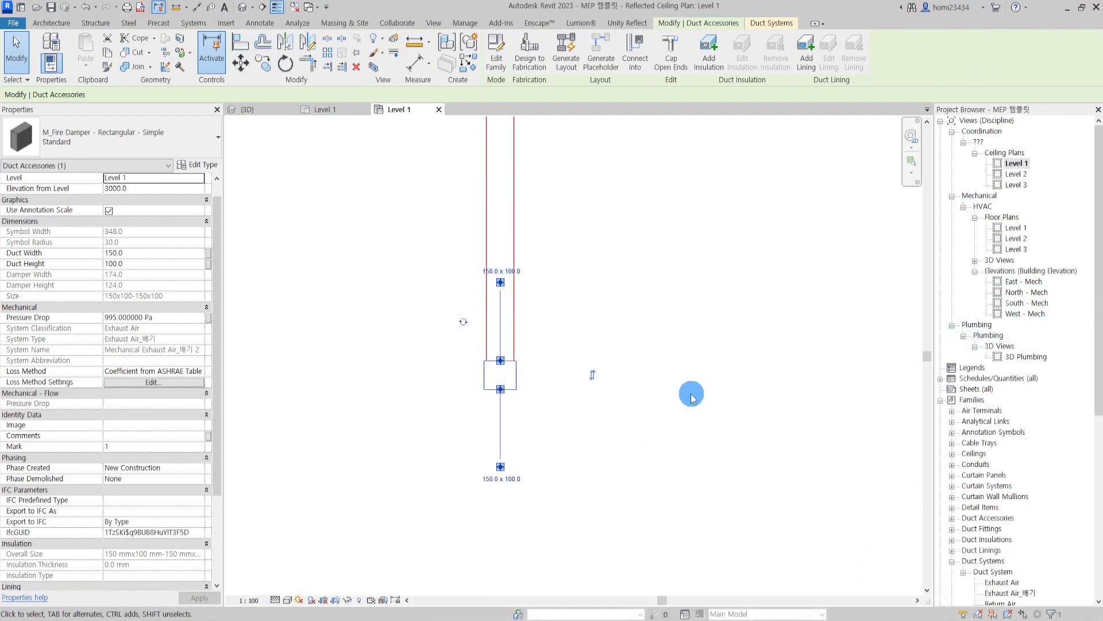
Select the union fitting midway along the northernmost east branch duct to examine its family type.
scroll(763, 387, "up", 5)
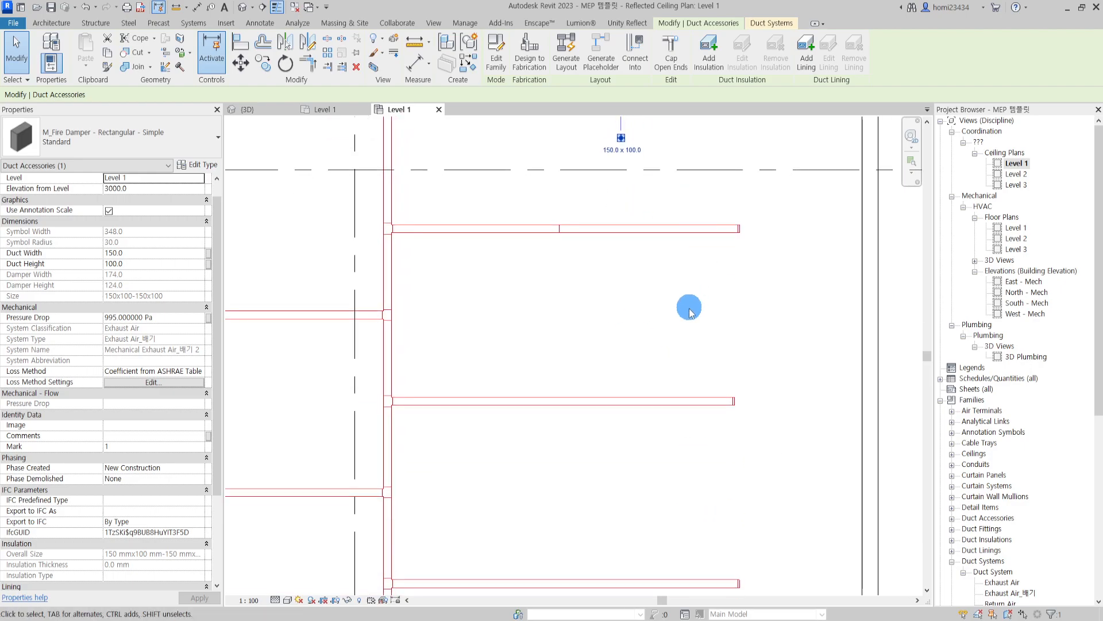
scroll(638, 313, "down", 1)
mouse_move(627, 313)
middle_mouse_down()
mouse_move(669, 261)
mouse_move(612, 324)
middle_mouse_up()
left_click(602, 269)
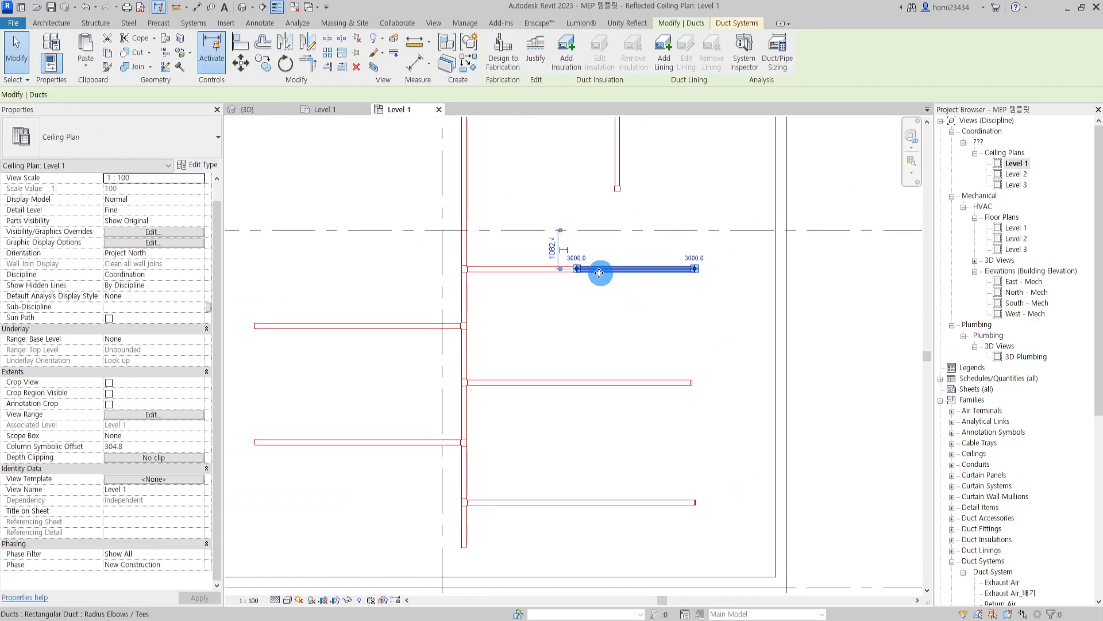
scroll(596, 271, "up", 2)
left_click(532, 290)
scroll(586, 233, "up", 4)
left_click(601, 227)
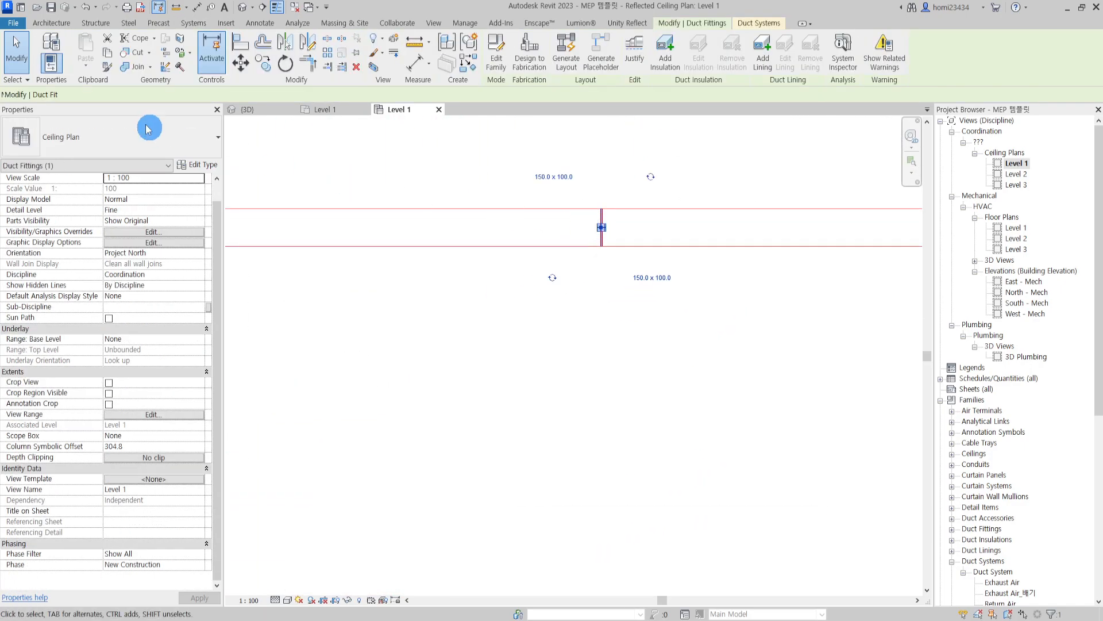
left_click(141, 138)
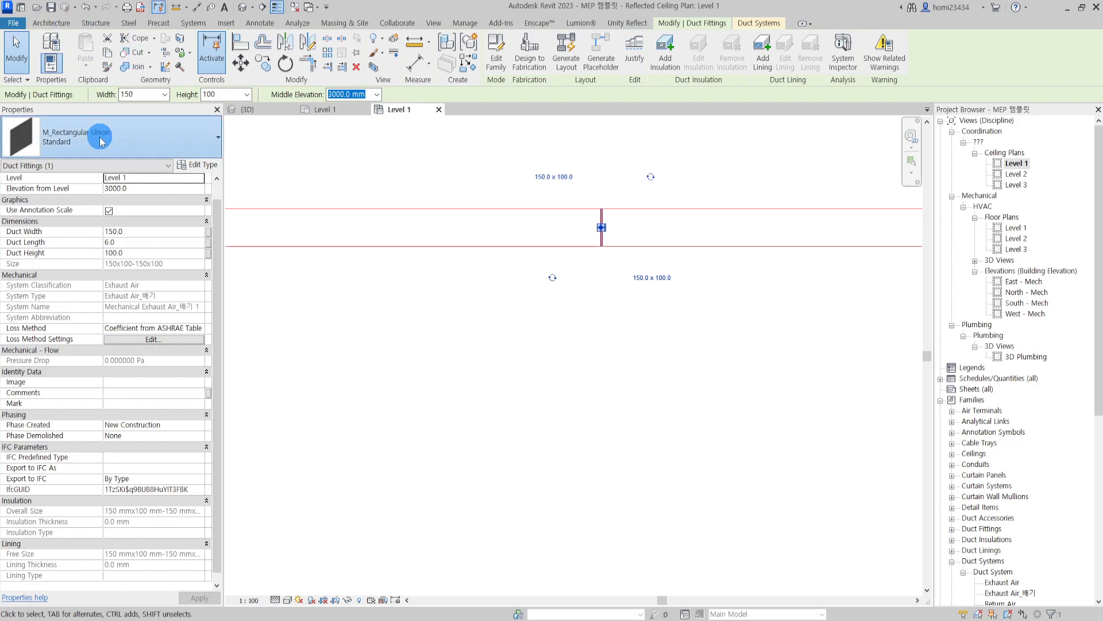
left_click(645, 401)
Delete the union on the east branch duct and pull back the eastern segment's end to open a gap.
middle_click_drag(645, 402, 580, 396)
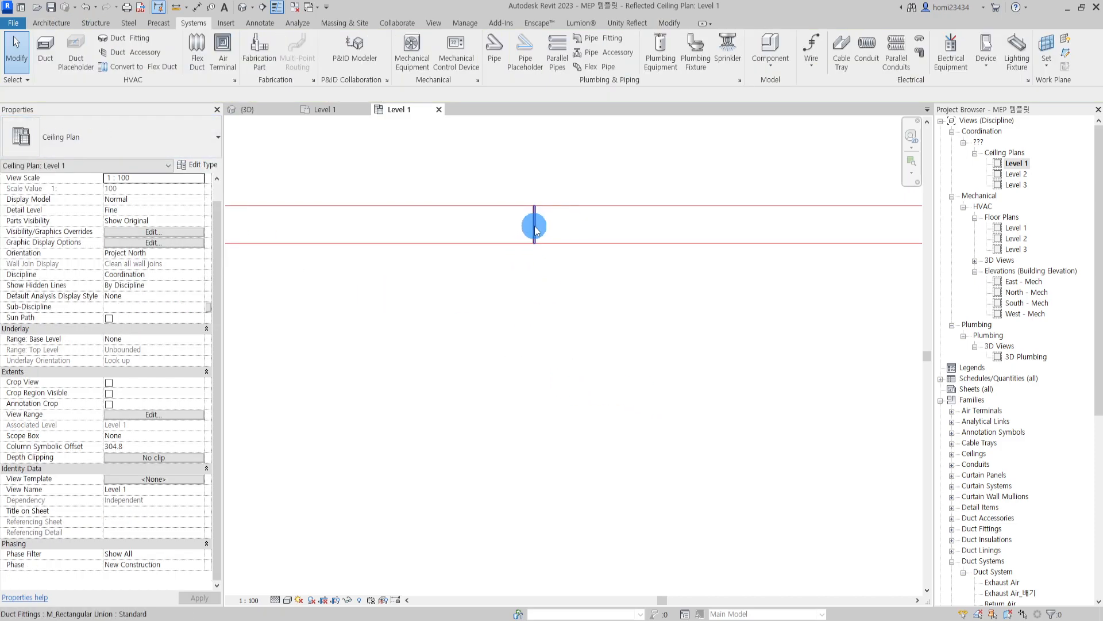
left_click(535, 226)
middle_click_drag(555, 284, 557, 325)
left_click(557, 326)
left_click(554, 284)
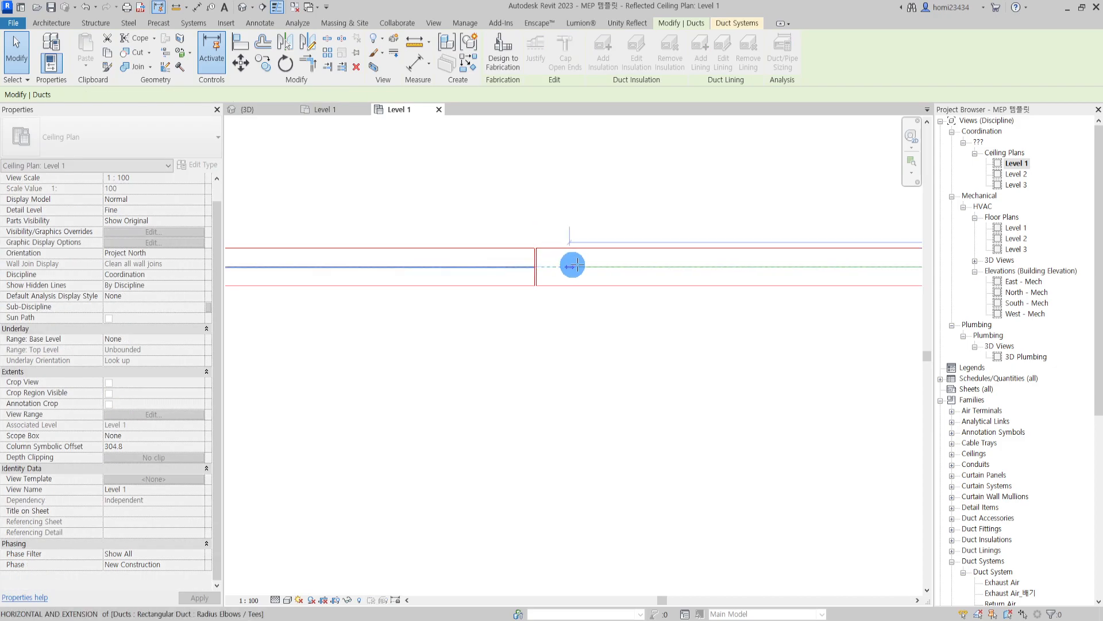
key("Delete")
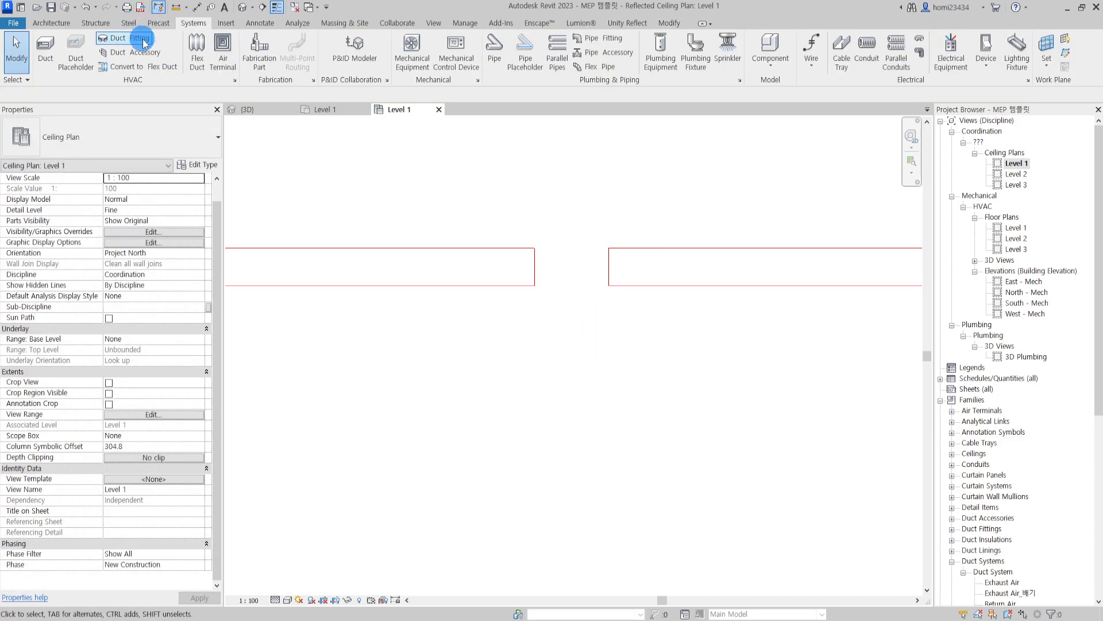
Place a fire damper on the western segment's open end and extend the eastern segment to connect to it.
left_click(123, 52)
left_click(535, 262)
key("Escape")
left_click(610, 272)
left_click_drag(611, 273, 553, 267)
left_click(564, 374)
Inspect the fire damper between the two branch duct segments in the 3D view.
scroll(563, 370, "down", 3)
left_click_drag(620, 263, 473, 408)
left_click(268, 110)
scroll(805, 270, "up", 3)
middle_click_drag(662, 254, 612, 413)
scroll(658, 365, "up", 3)
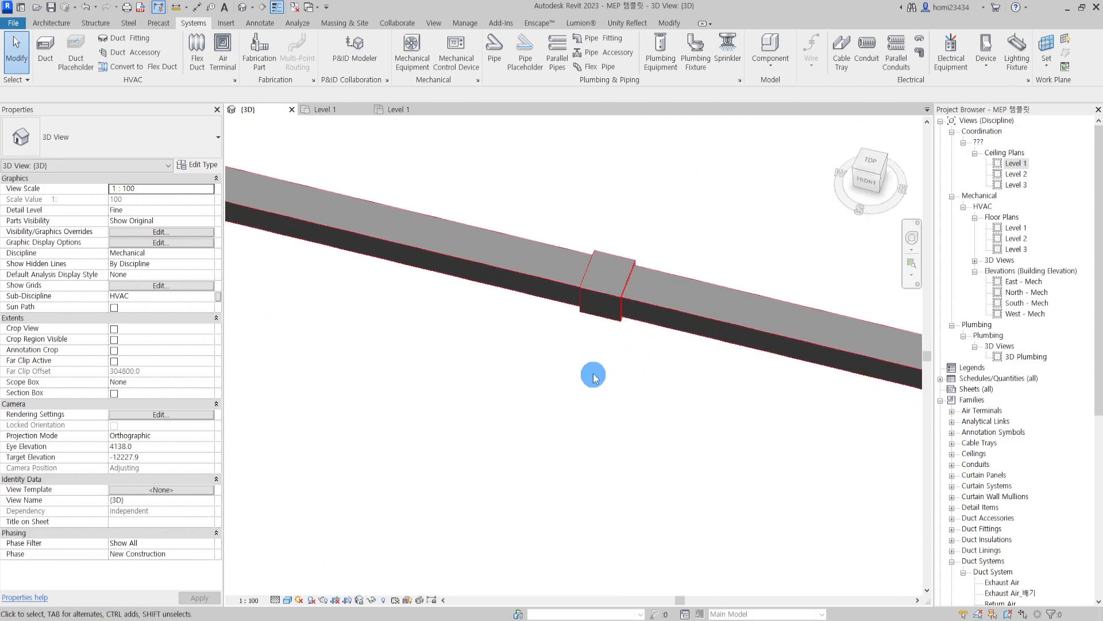
left_click(608, 294)
left_click(563, 398)
scroll(560, 391, "down", 5)
scroll(575, 363, "up", 2)
middle_click_drag(602, 397, 614, 334)
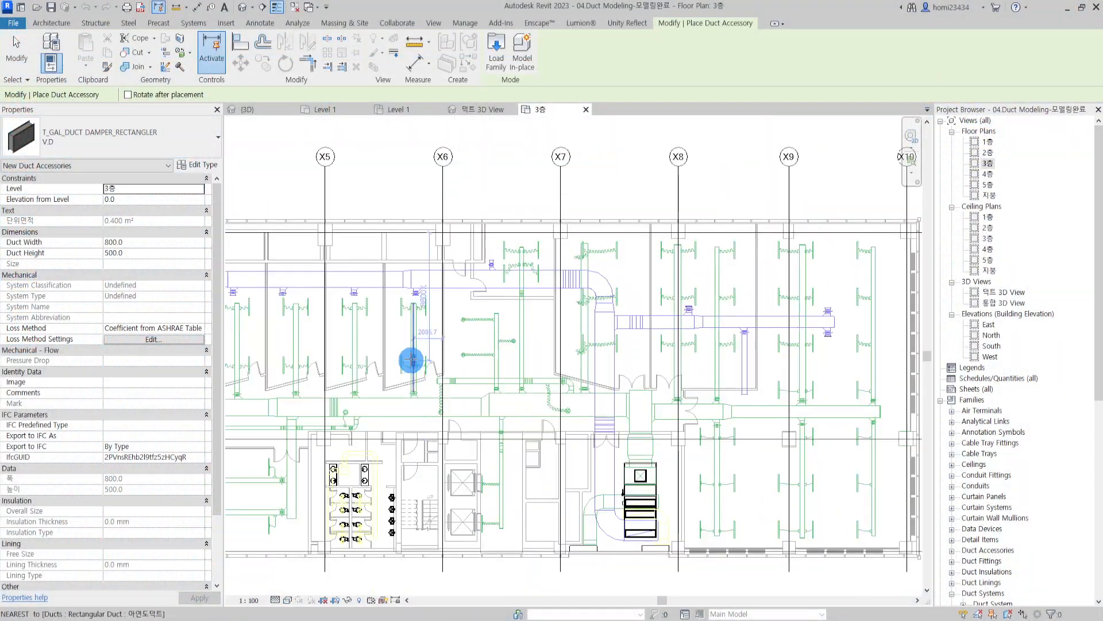
Select the V.D rectangular damper on a supply branch in the 3층 plan and consult the damper topic in MindMaster.
scroll(406, 358, "up", 2)
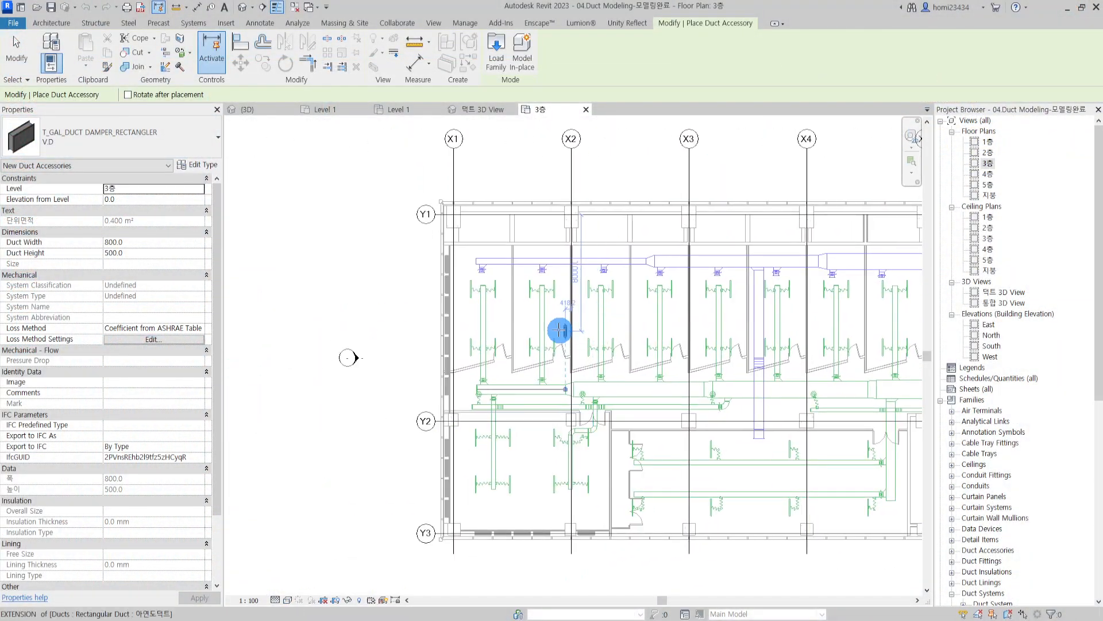
scroll(503, 346, "up", 8)
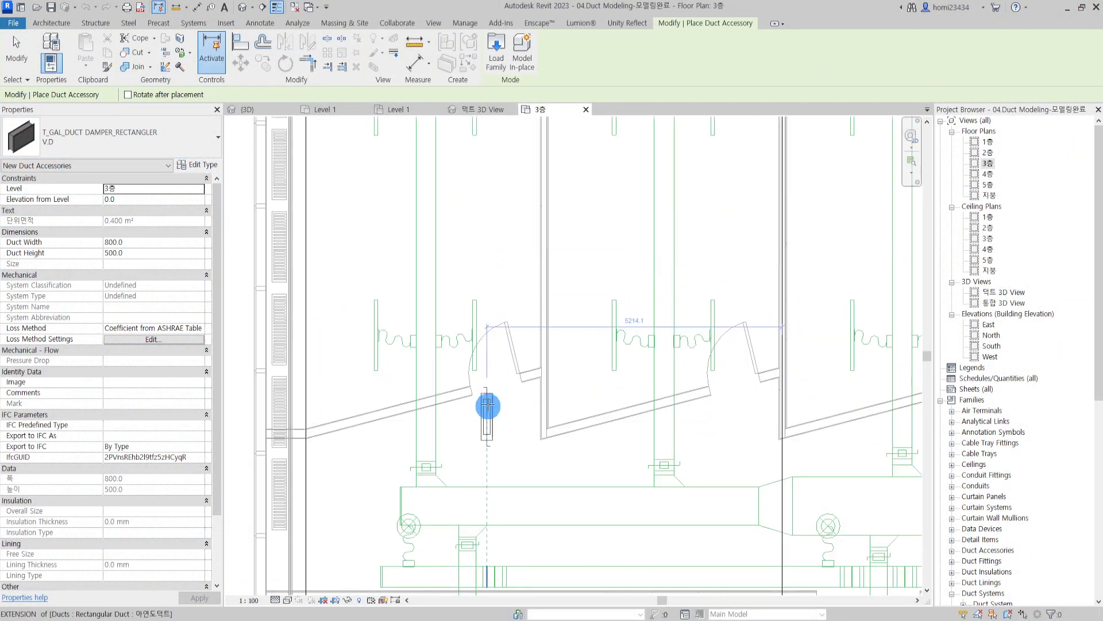
key("Escape")
left_click(421, 345)
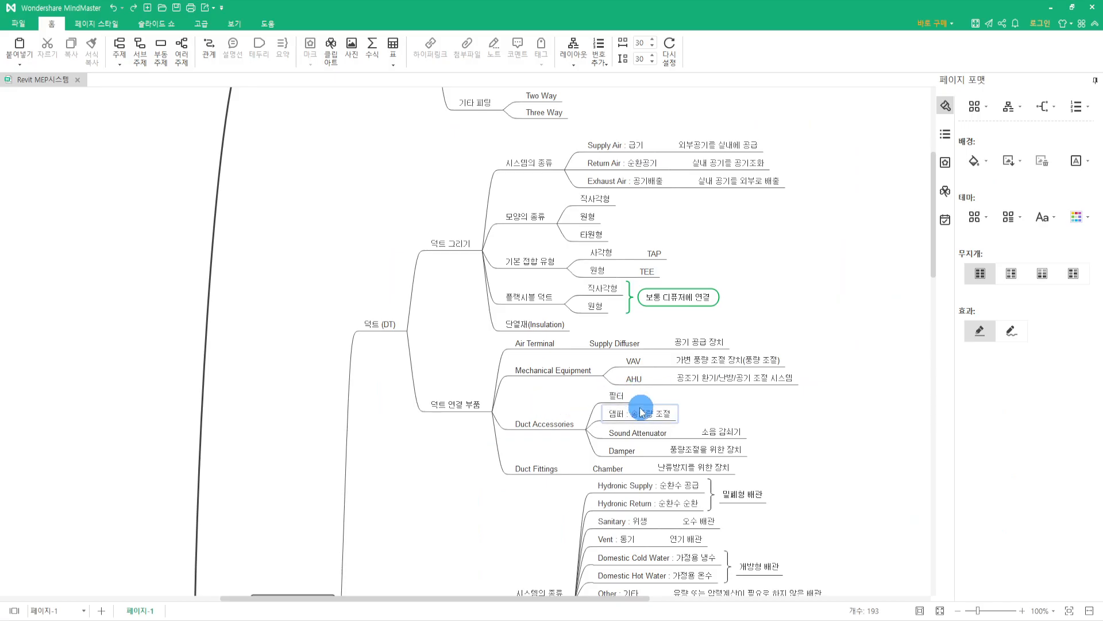
left_click(741, 434)
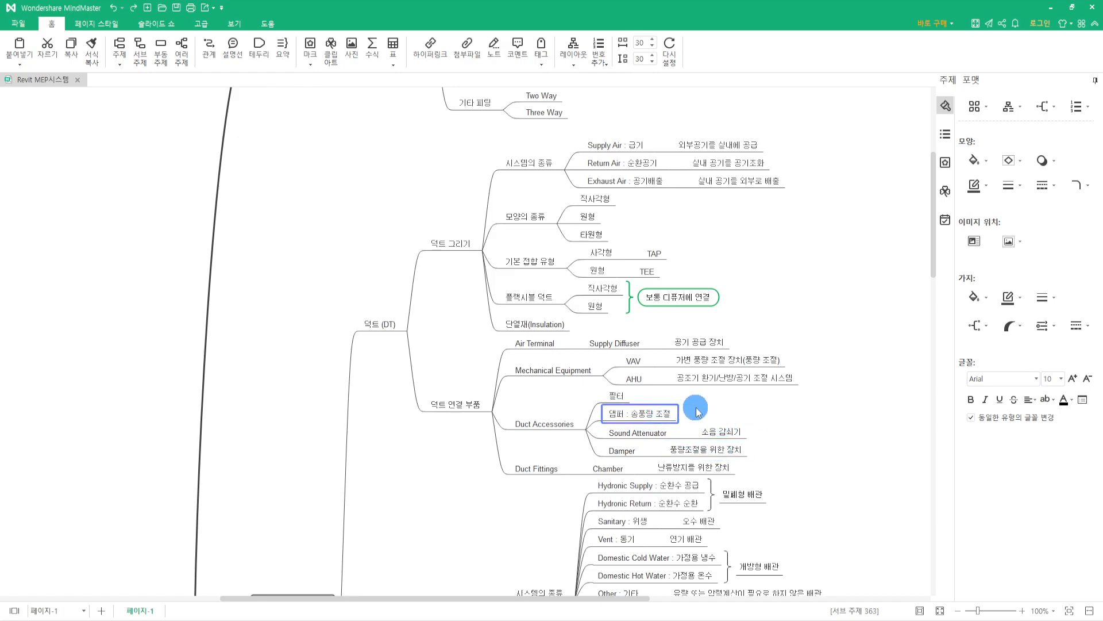
left_click(840, 188)
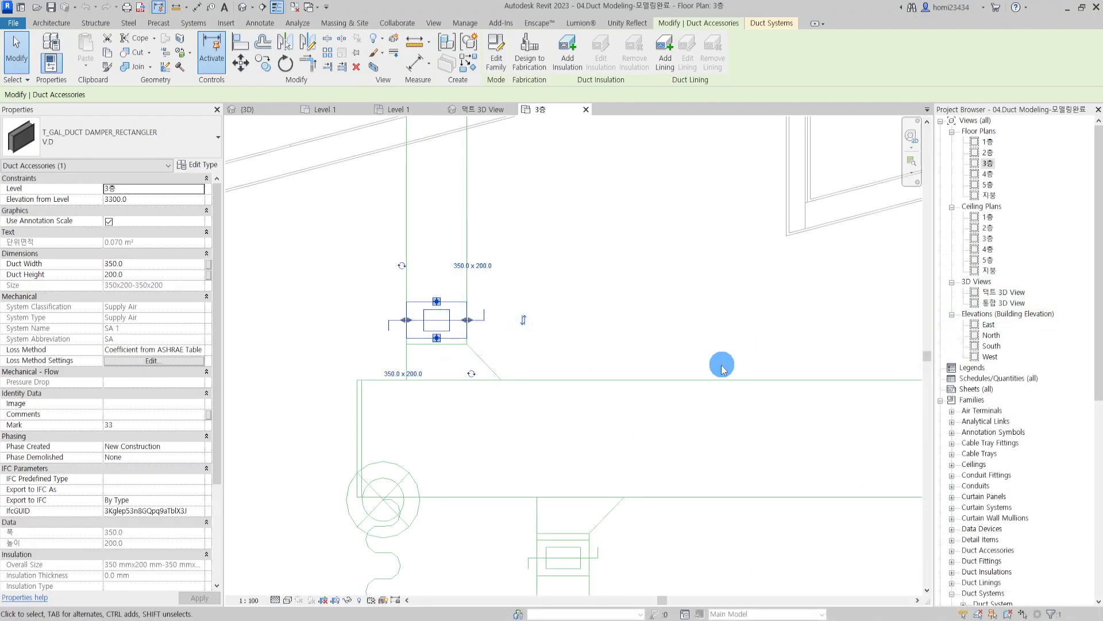
Select the rectangular sound attenuator on the main supply duct beside the air handling unit to examine its type.
scroll(722, 361, "down", 5)
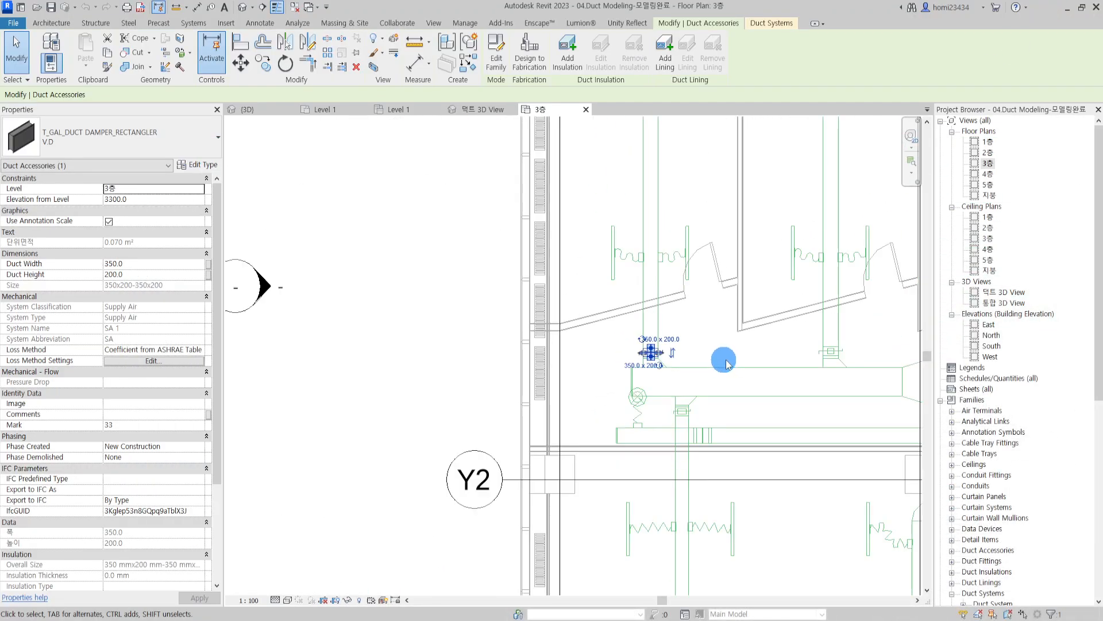
scroll(718, 339, "up", 5)
left_click(718, 339)
scroll(661, 338, "up", 3)
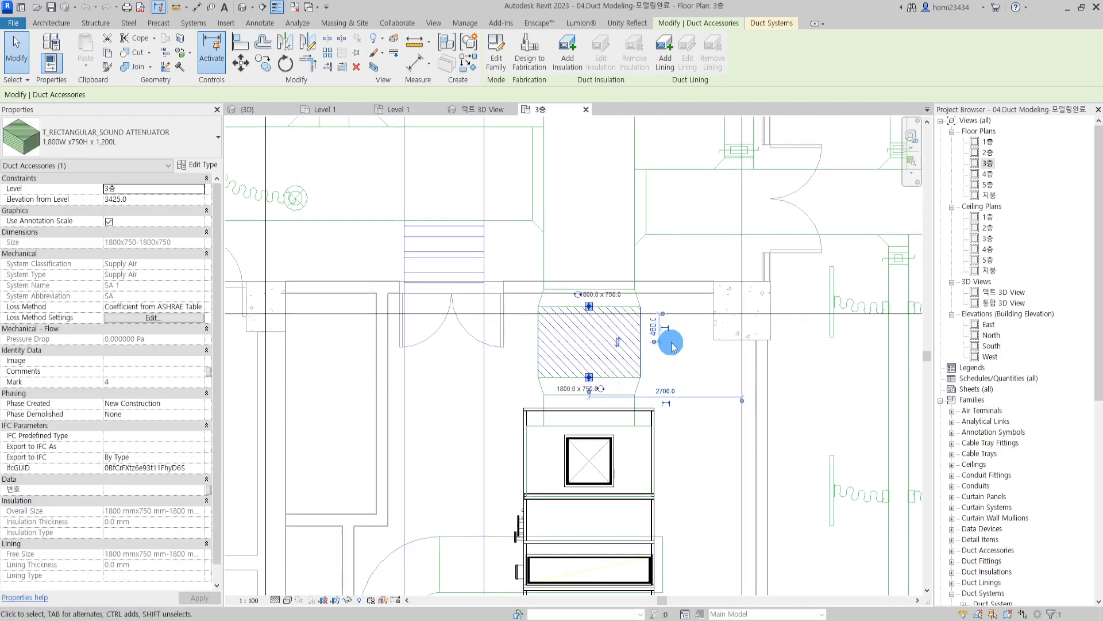
left_click(699, 368)
Look over the dampers and duct accessories along the duct runs in the 3층 floor plan.
scroll(689, 364, "down", 5)
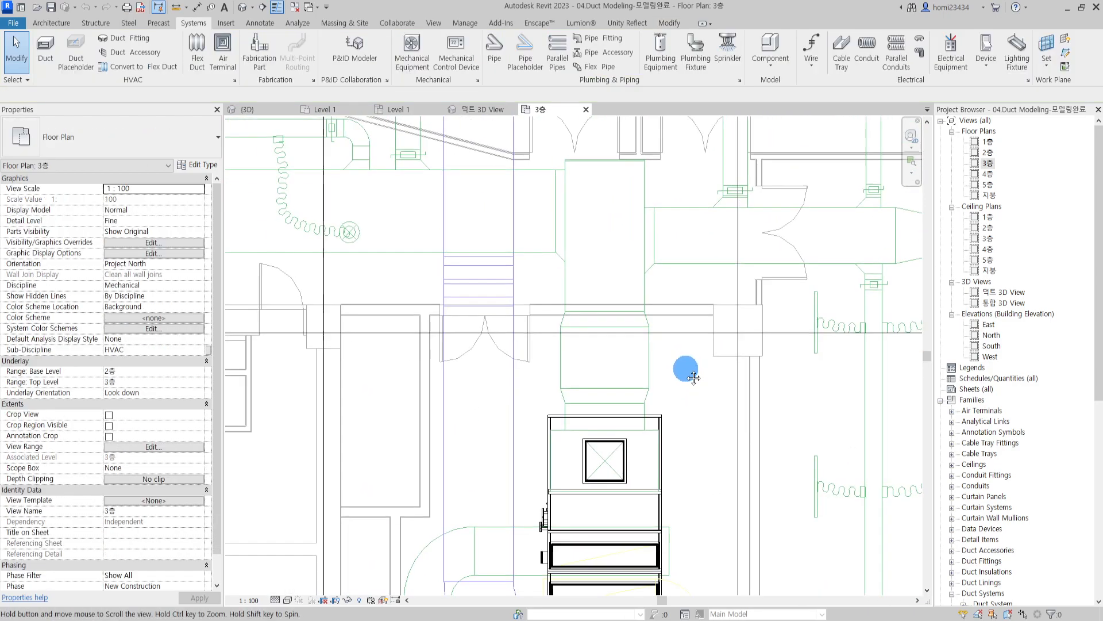
middle_click_drag(665, 387, 800, 470)
scroll(487, 442, "down", 1)
middle_click_drag(487, 443, 778, 389)
middle_click_drag(496, 416, 633, 421)
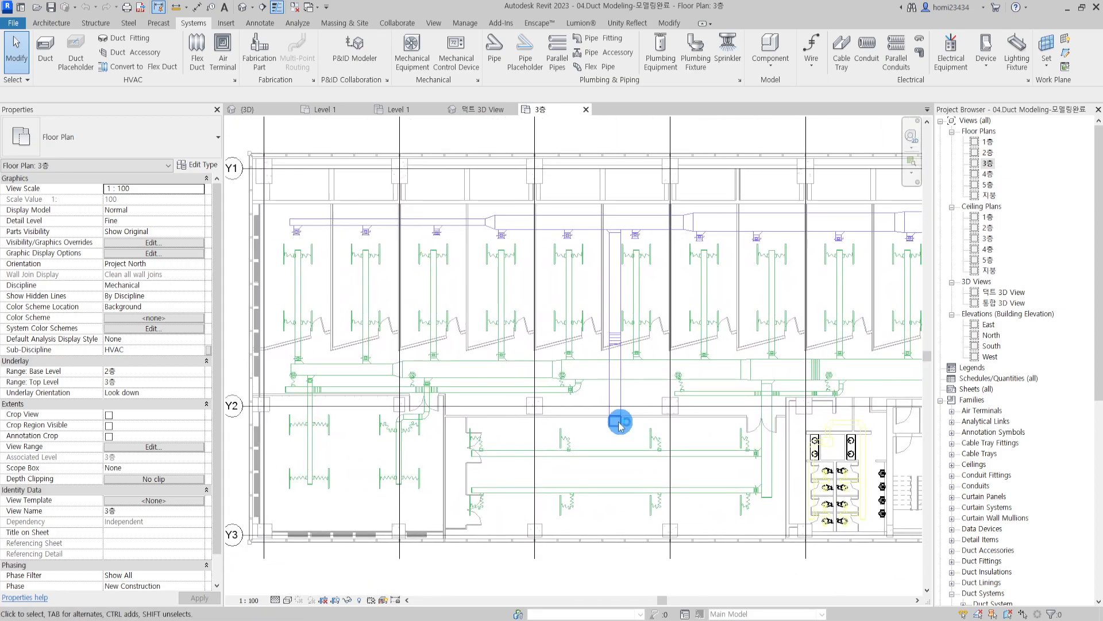
left_click(1067, 10)
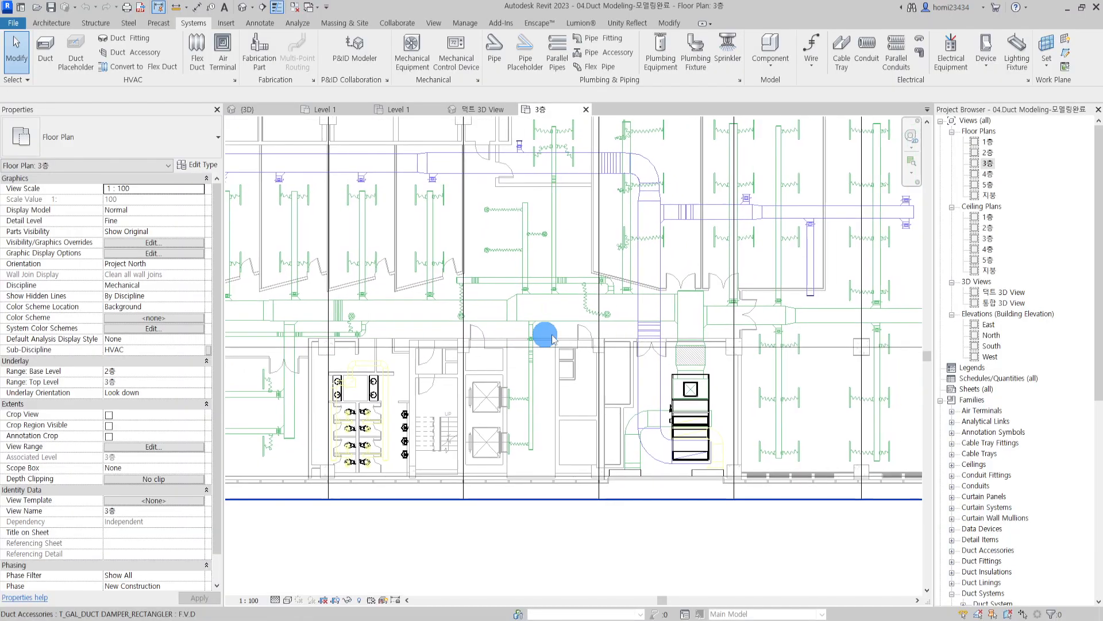
Examine the supply and exhaust duct runs, branches and dampers across the 3층 floor plan.
middle_click_drag(473, 264, 677, 354)
middle_click_drag(758, 357, 682, 364)
scroll(682, 365, "up", 2)
scroll(682, 364, "down", 4)
middle_click_drag(506, 373, 685, 390)
scroll(482, 364, "down", 5)
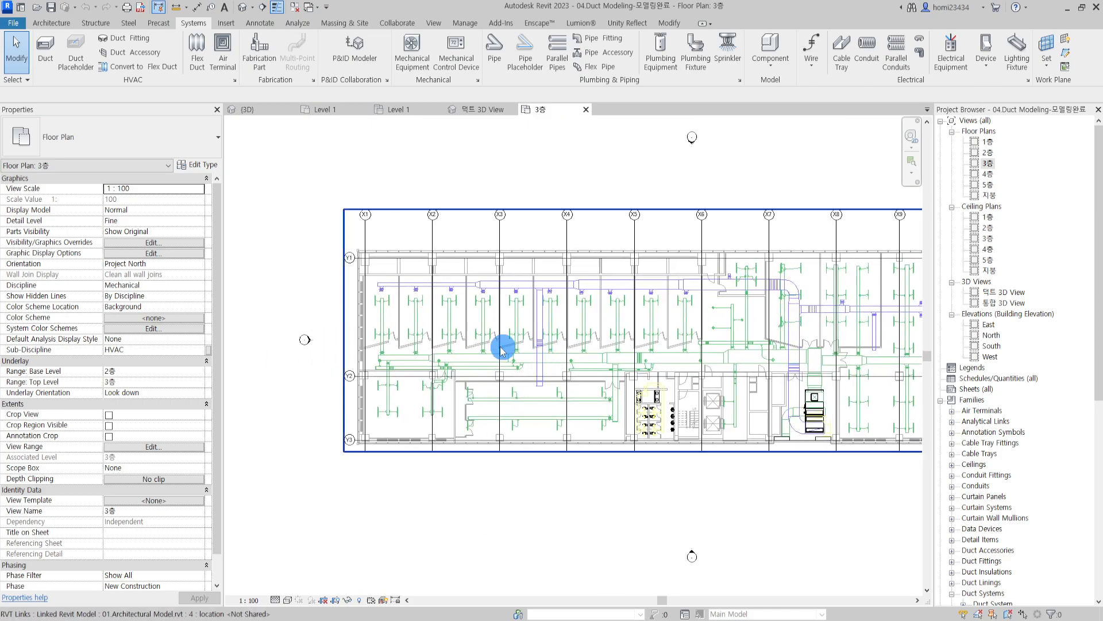
scroll(433, 333, "up", 3)
scroll(363, 244, "up", 2)
left_click(385, 232)
key("Escape")
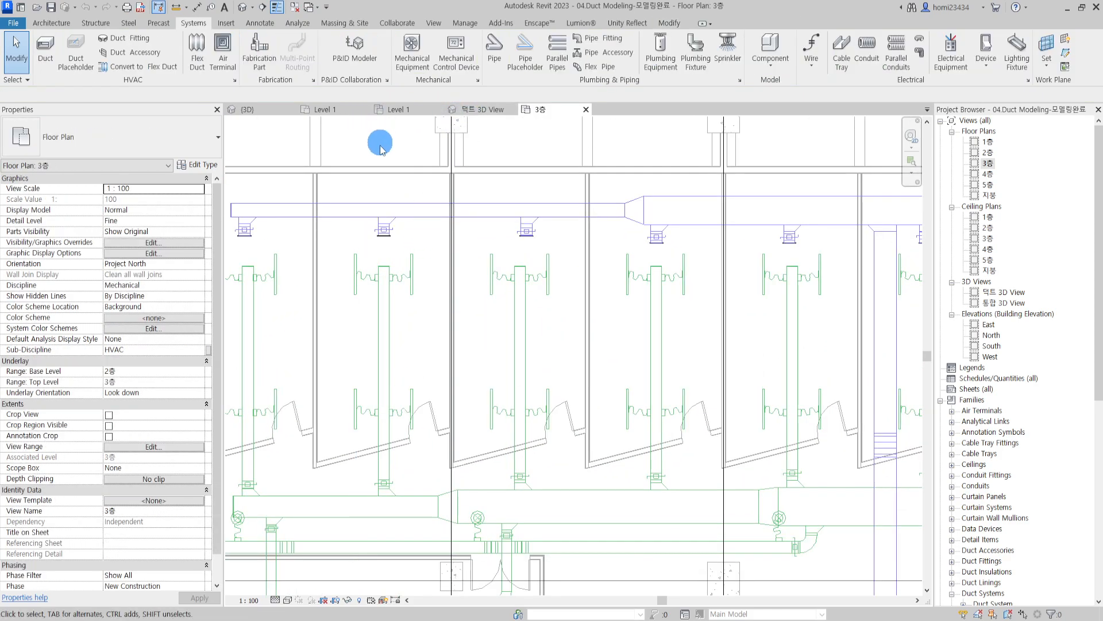
scroll(377, 236, "up", 2)
left_click(388, 221)
In the Level 1 ceiling plan, set up a new Radius Elbows / Tees rectangular duct 250 wide and 200 high.
left_click(399, 110)
middle_click_drag(553, 274, 596, 334)
middle_click_drag(571, 293, 470, 442)
scroll(474, 430, "down", 2)
middle_click_drag(493, 404, 474, 461)
middle_click_drag(468, 350, 504, 333)
scroll(456, 332, "up", 2)
scroll(456, 332, "down", 3)
scroll(571, 197, "down", 2)
left_click_drag(577, 191, 584, 414)
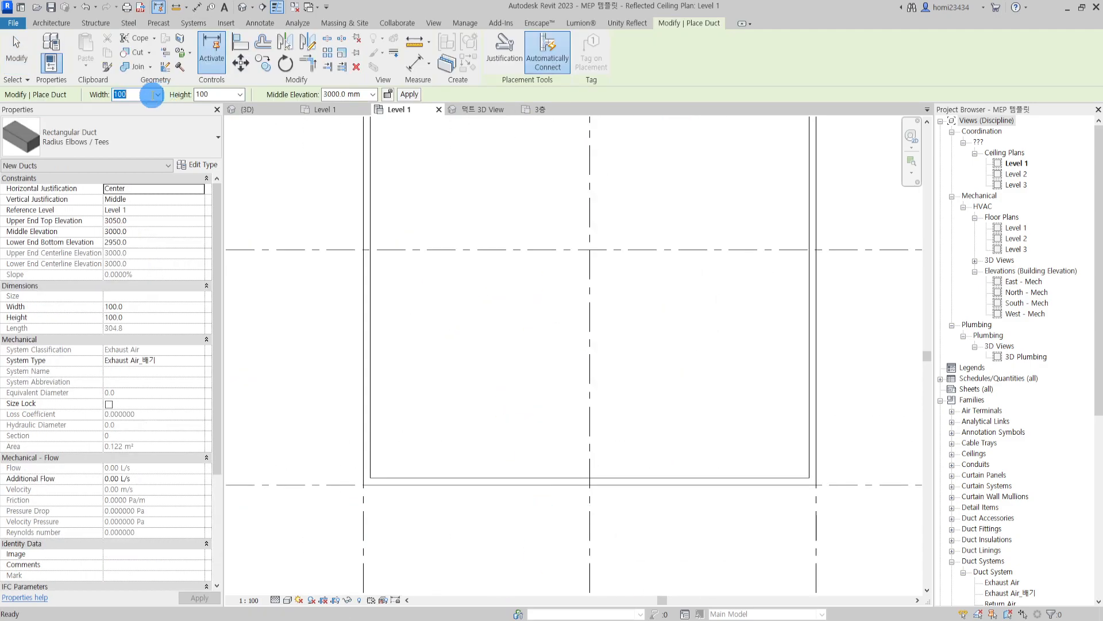
left_click(158, 95)
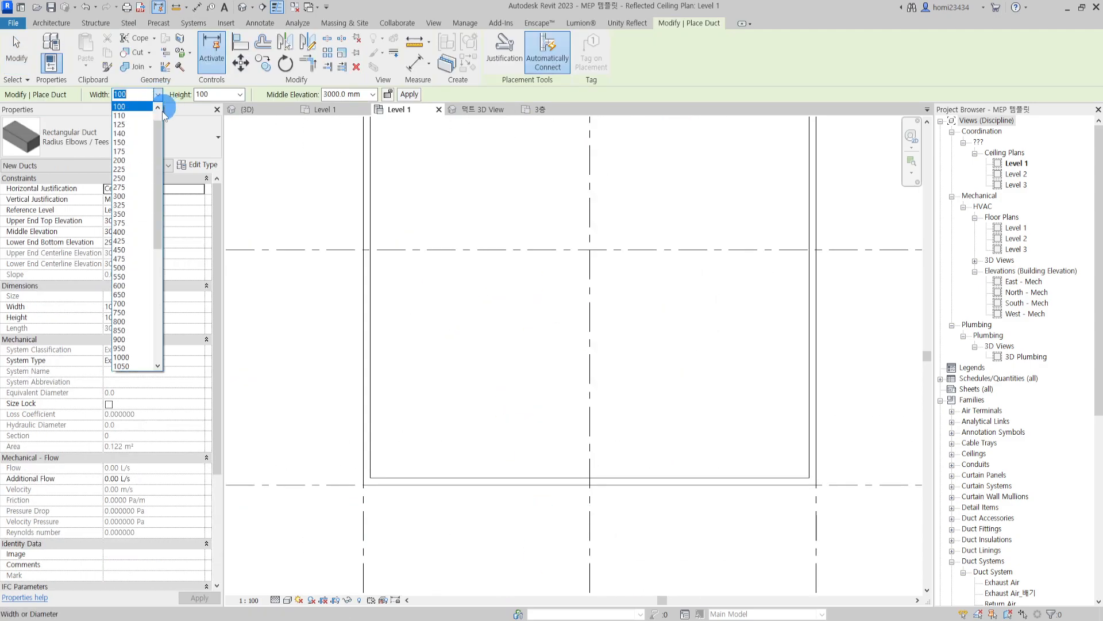
left_click(127, 180)
left_click(238, 94)
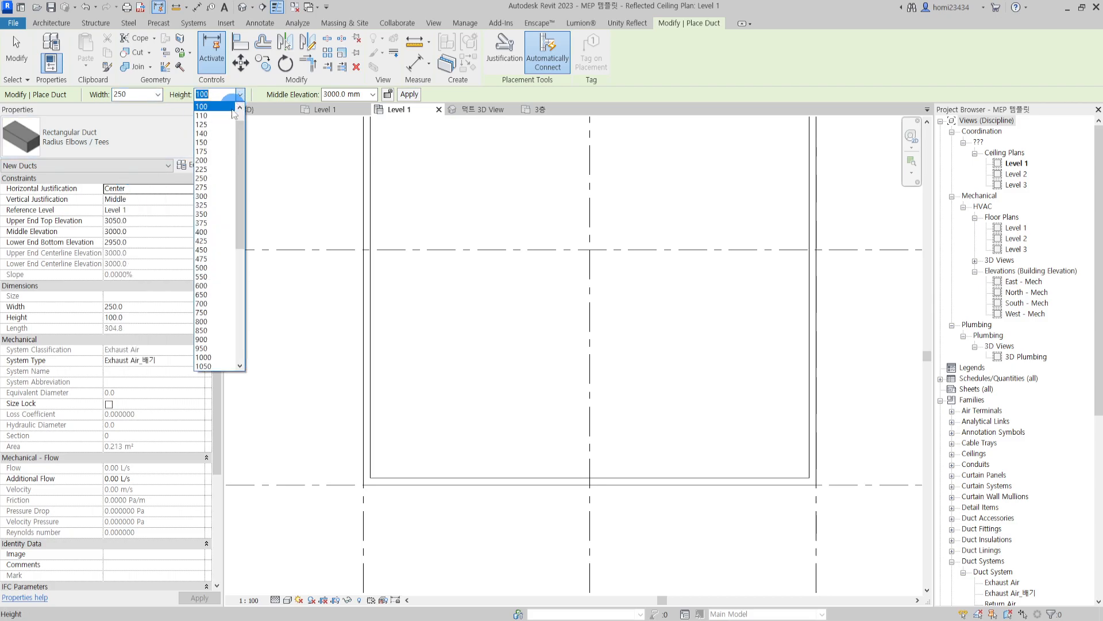
left_click(218, 161)
Draw an L-shaped duct run at 3000 mm middle elevation, with a vertical leg and a horizontal leg about 4000 mm long.
left_click(459, 412)
scroll(466, 316, "up", 3)
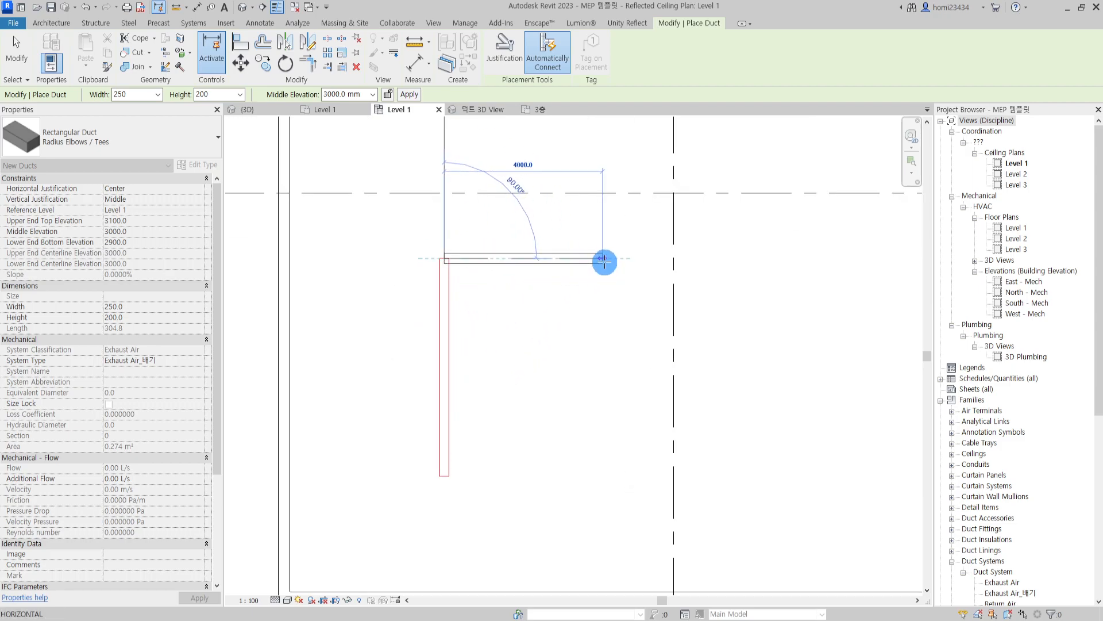
left_click(603, 261)
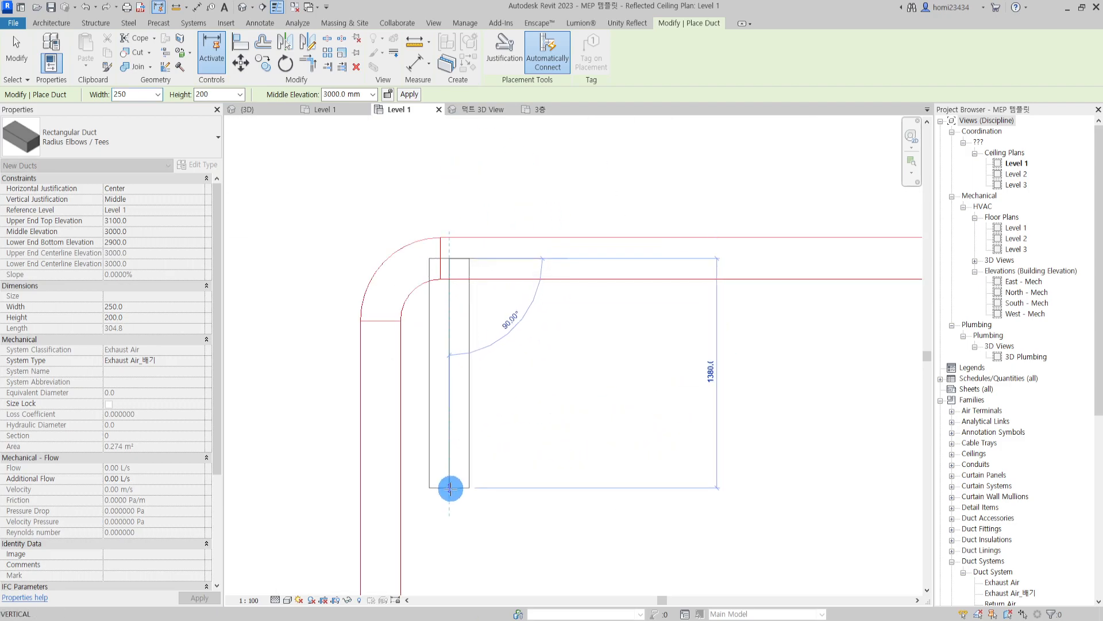
Try to draw a downward branch duct about 1380 mm long from the horizontal run right beside the elbow.
left_click(451, 489)
scroll(488, 468, "down", 2)
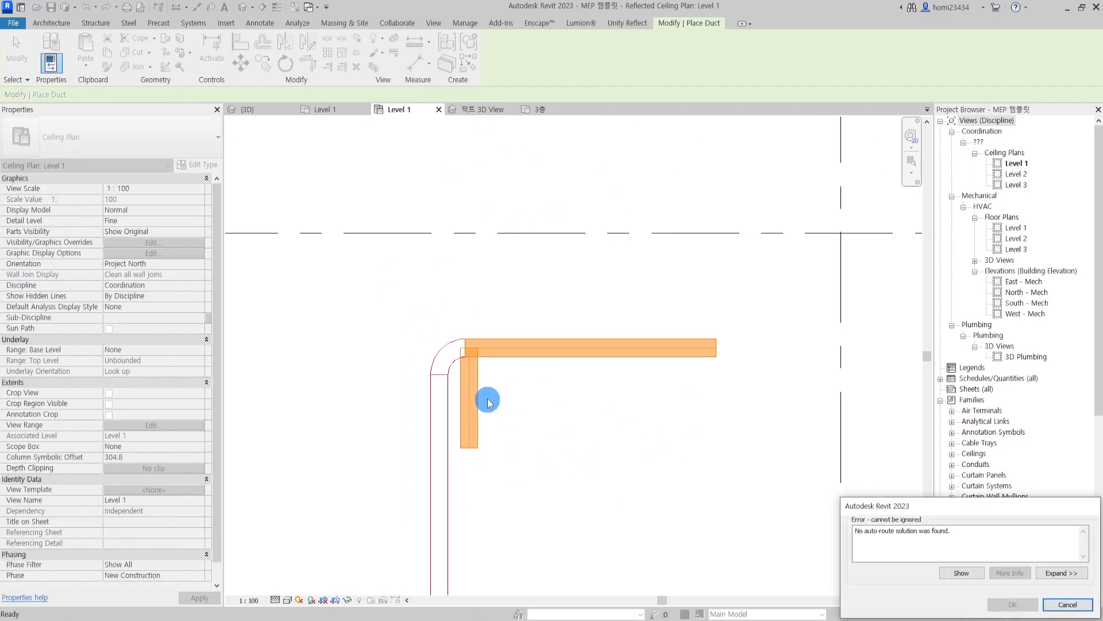
scroll(460, 323, "up", 2)
scroll(440, 305, "up", 2)
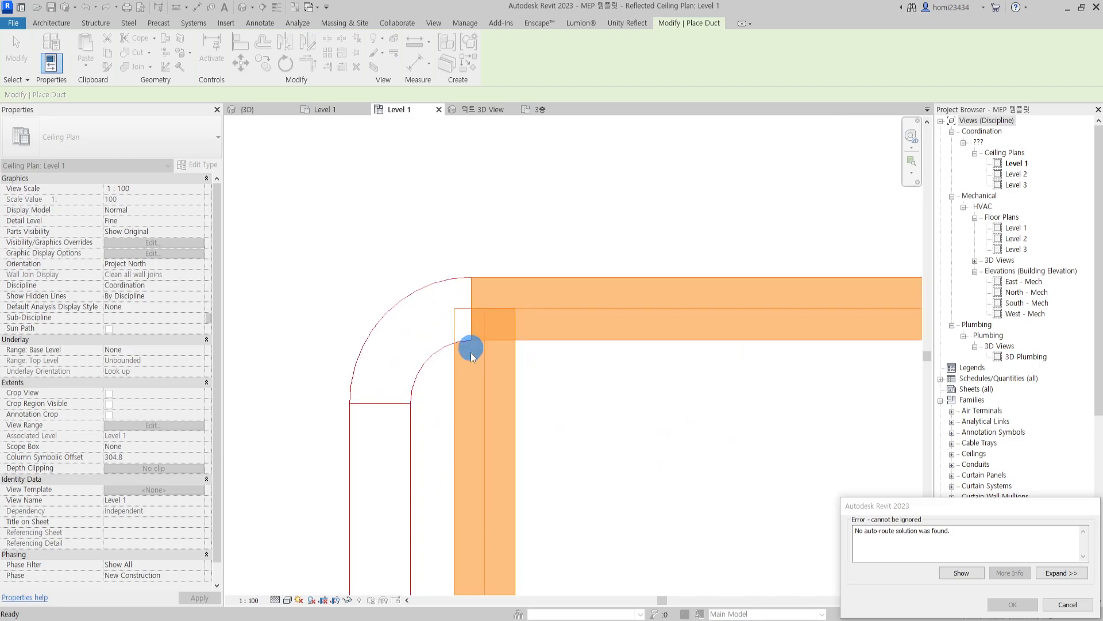
middle_click_drag(513, 365, 482, 273)
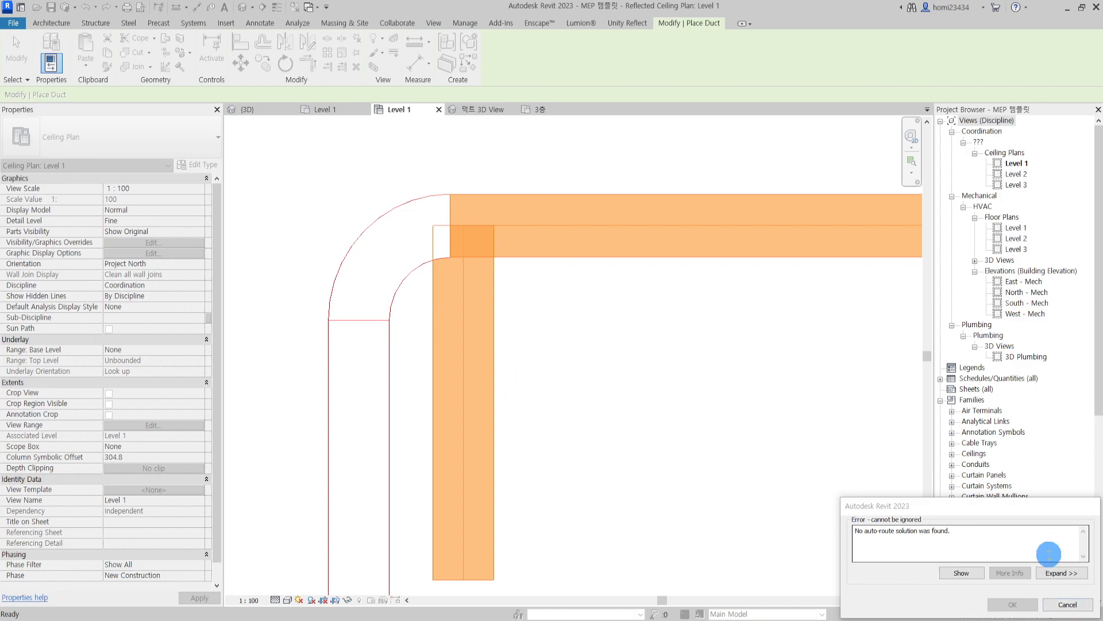
left_click(1073, 605)
Draw a downward branch duct from the horizontal run slightly farther from the elbow, joined with a tee.
left_click(475, 259)
left_click(475, 528)
scroll(470, 254, "up", 3)
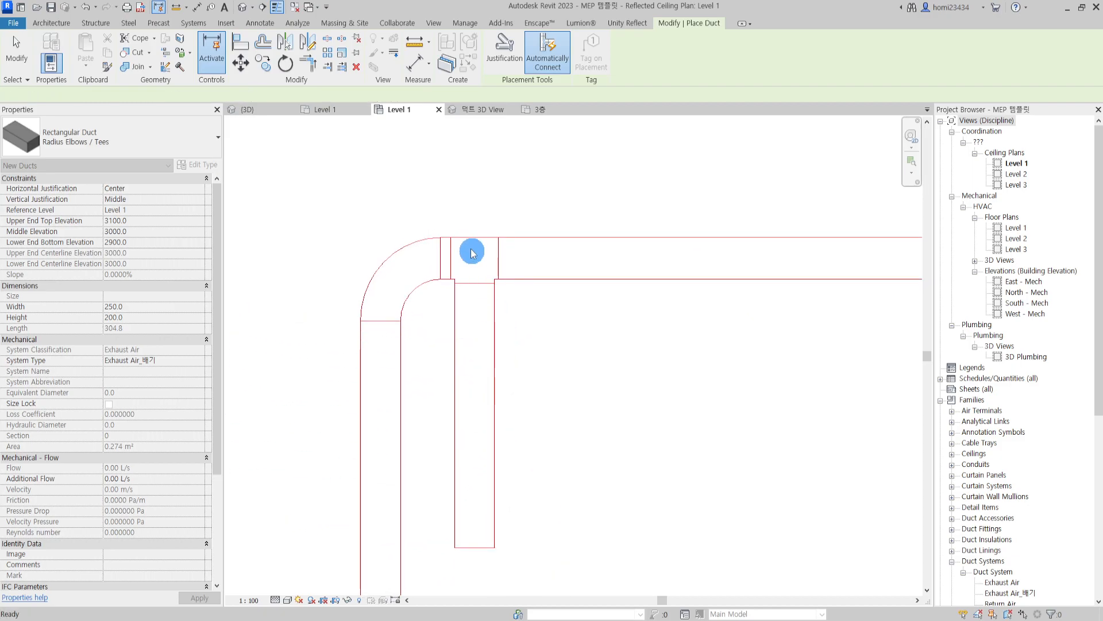
key("Escape")
Undo the branch duct and its tee so only the L-shaped run remains.
middle_click_drag(468, 339, 547, 272)
middle_click_drag(465, 228, 574, 284)
scroll(295, 377, "down", 3)
scroll(519, 377, "down", 3)
middle_click_drag(519, 377, 525, 316)
key("Escape")
scroll(517, 323, "up", 2)
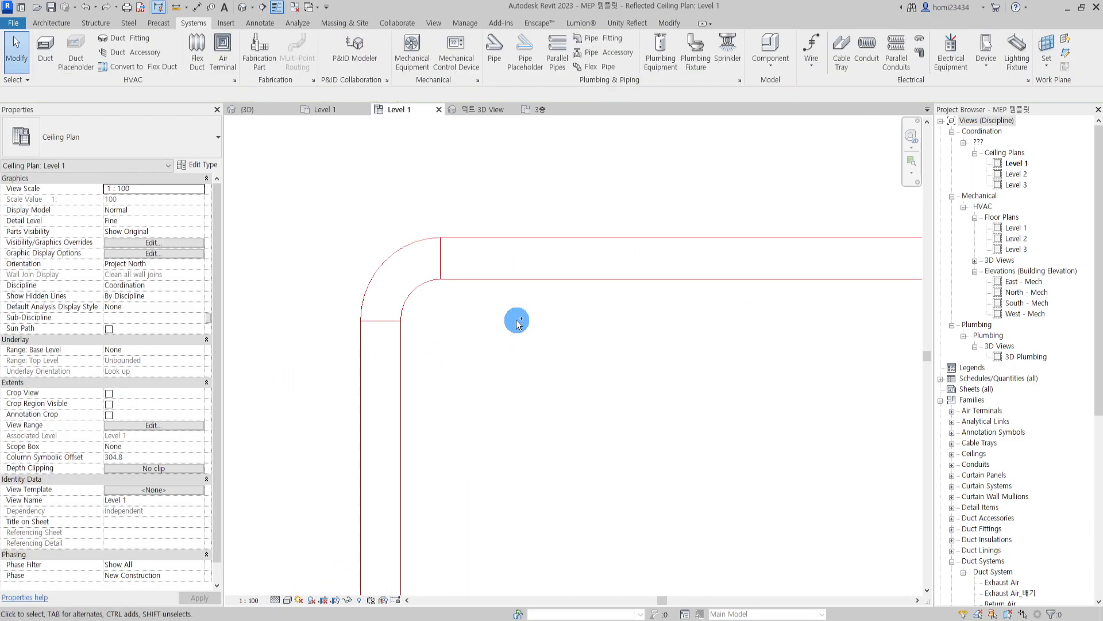
scroll(517, 319, "down", 2)
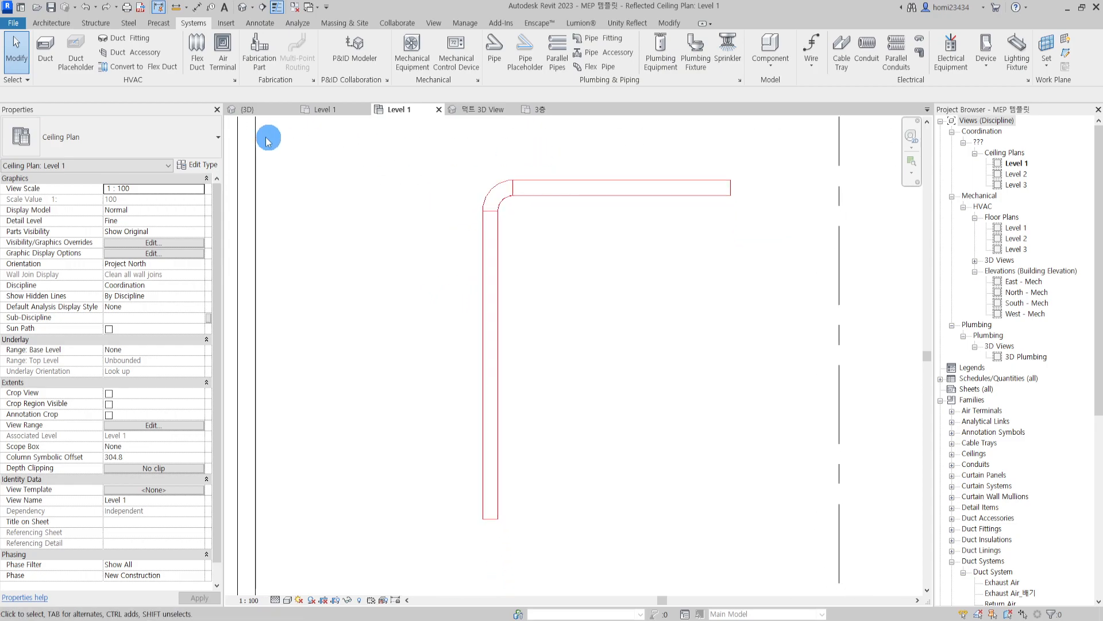
Inspect the L-shaped duct run in the 3D view and return to the Level 1 ceiling plan.
left_click(248, 109)
middle_click_drag(578, 354, 586, 362)
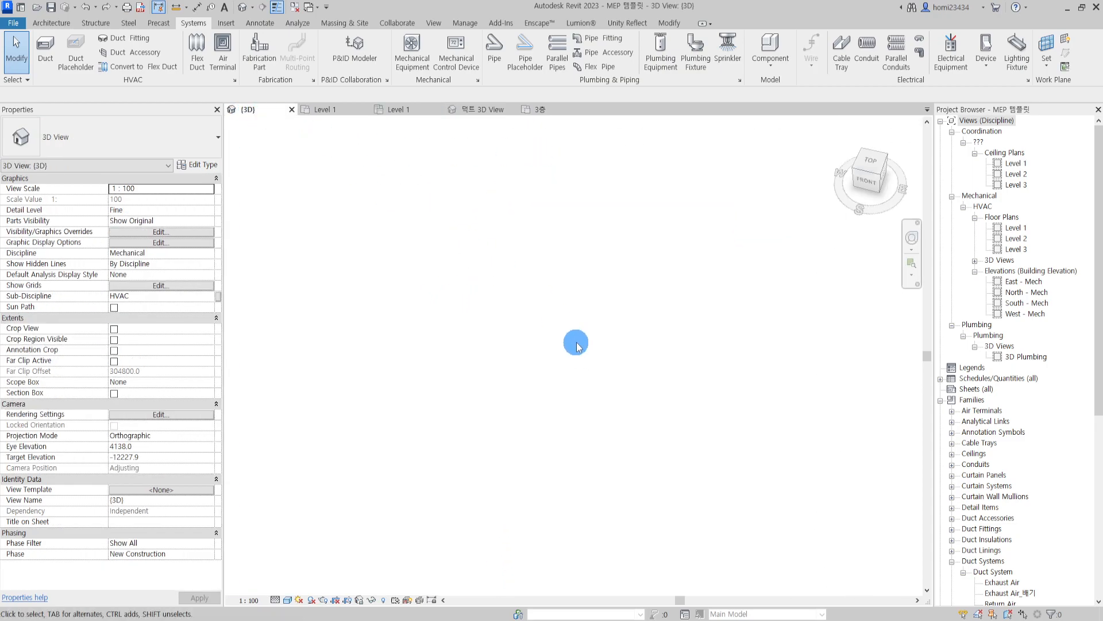
middle_click_drag(521, 299, 649, 397, "shift")
scroll(592, 436, "up", 6)
scroll(628, 391, "down", 5)
left_click(397, 112)
scroll(546, 315, "down", 4)
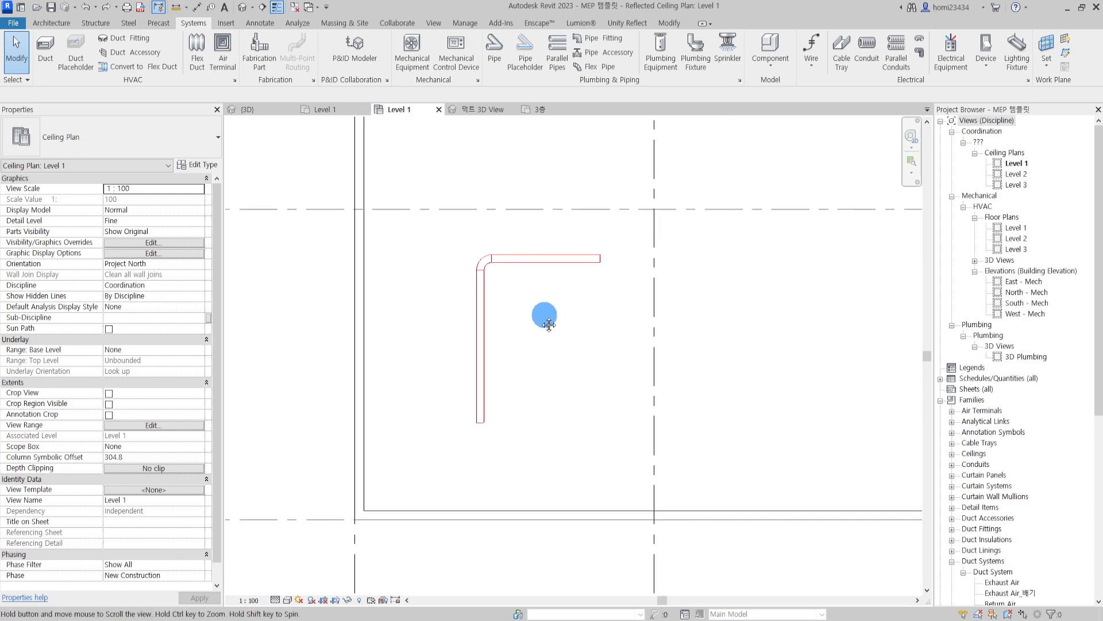
Create a 250 x 200 vertical duct beyond the end of the horizontal run, from middle elevation 0 to 5000 mm.
left_click(46, 51)
middle_click_drag(483, 298, 676, 325)
middle_click_drag(546, 316, 520, 271)
scroll(509, 320, "up", 3)
scroll(562, 338, "down", 4)
scroll(632, 253, "up", 2)
middle_click_drag(632, 253, 348, 252)
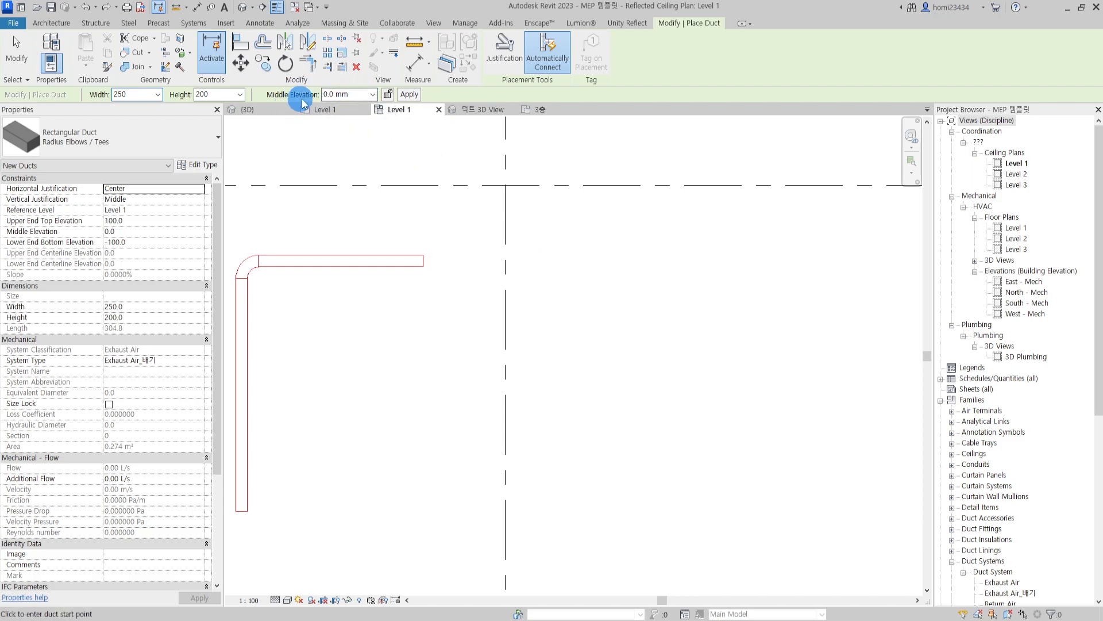
left_click(547, 223)
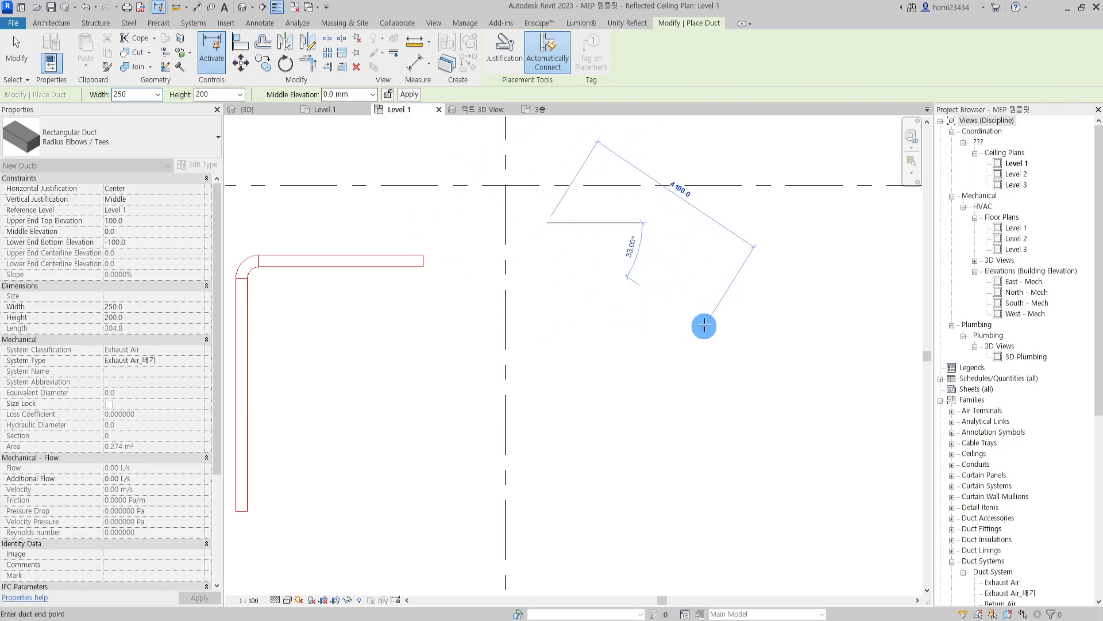
left_click(358, 96)
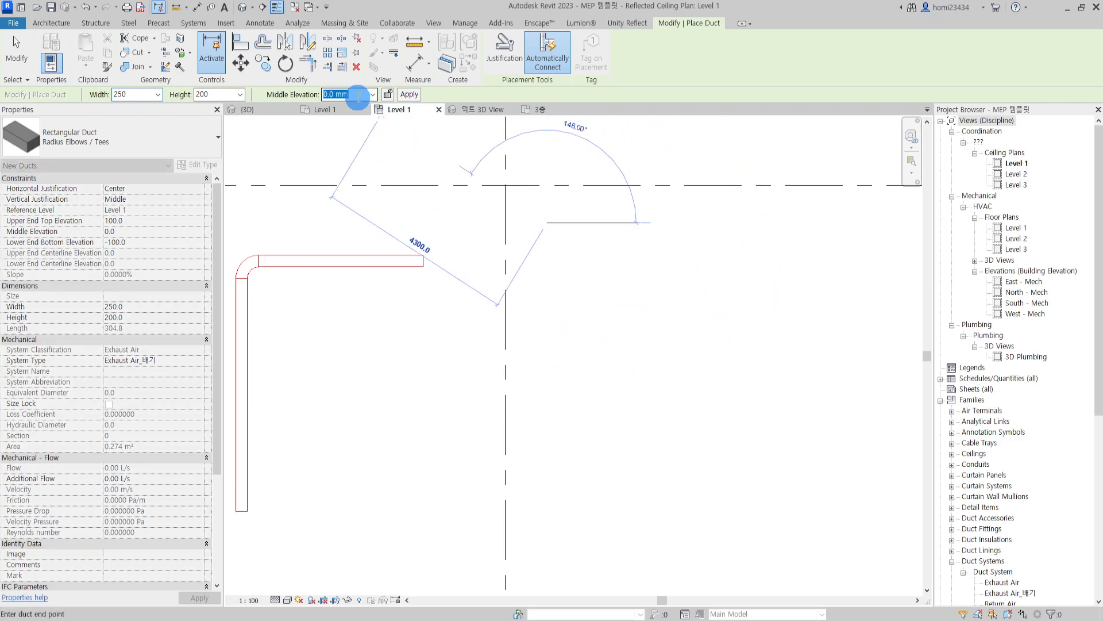
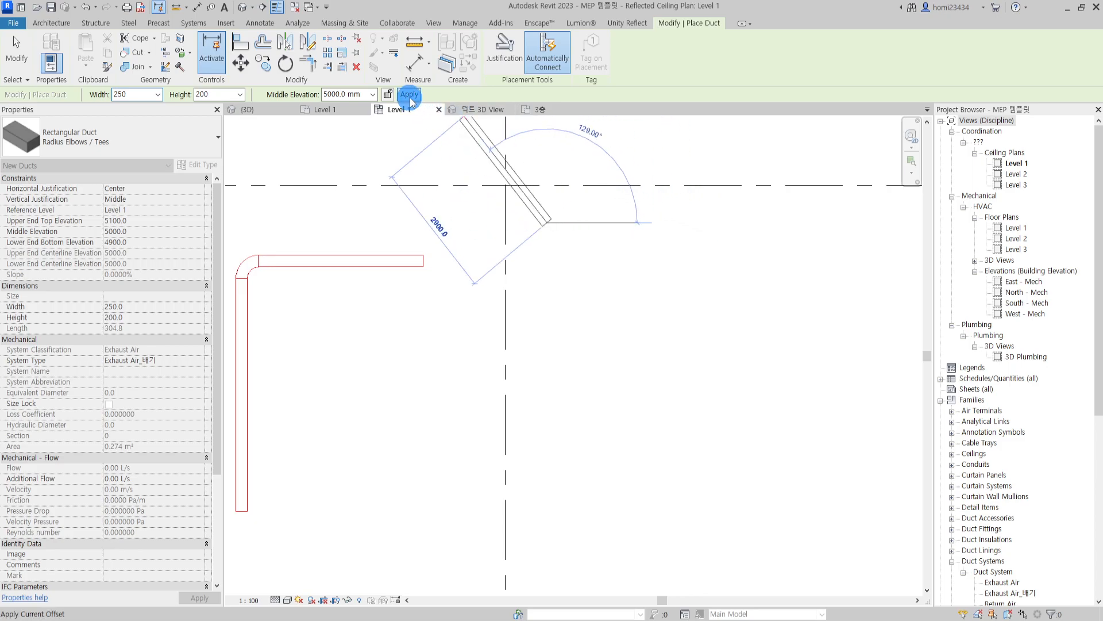
key("Escape")
scroll(574, 259, "up", 3)
key("Escape")
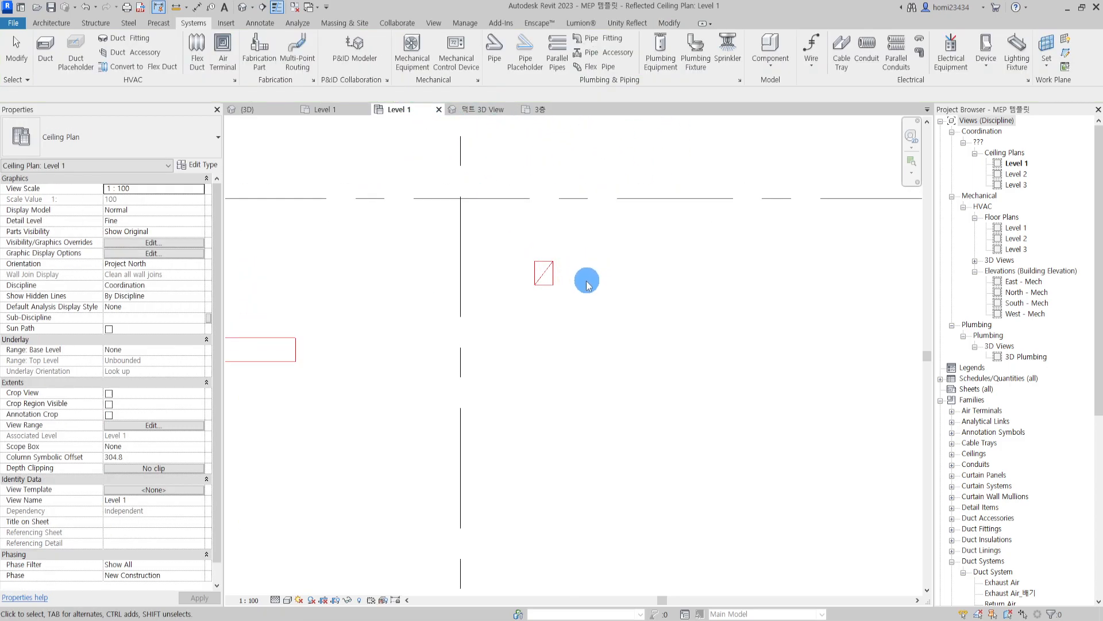
Inspect the new vertical duct beside the horizontal run in the 3D view.
left_click(273, 109)
scroll(693, 356, "up", 5)
left_click(613, 402)
key("Escape")
middle_click_drag(664, 556, 540, 335)
scroll(604, 291, "down", 3)
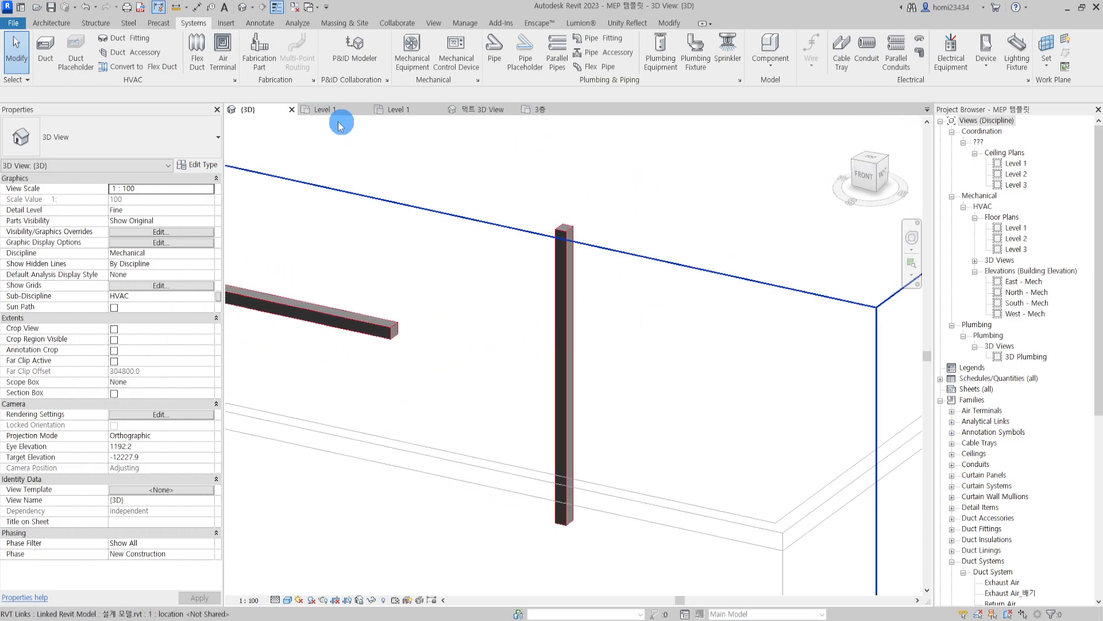
Check the middle elevation of the horizontal duct in the Level 1 ceiling plan.
left_click(336, 109)
left_click(399, 109)
left_click(397, 281)
left_click(307, 95)
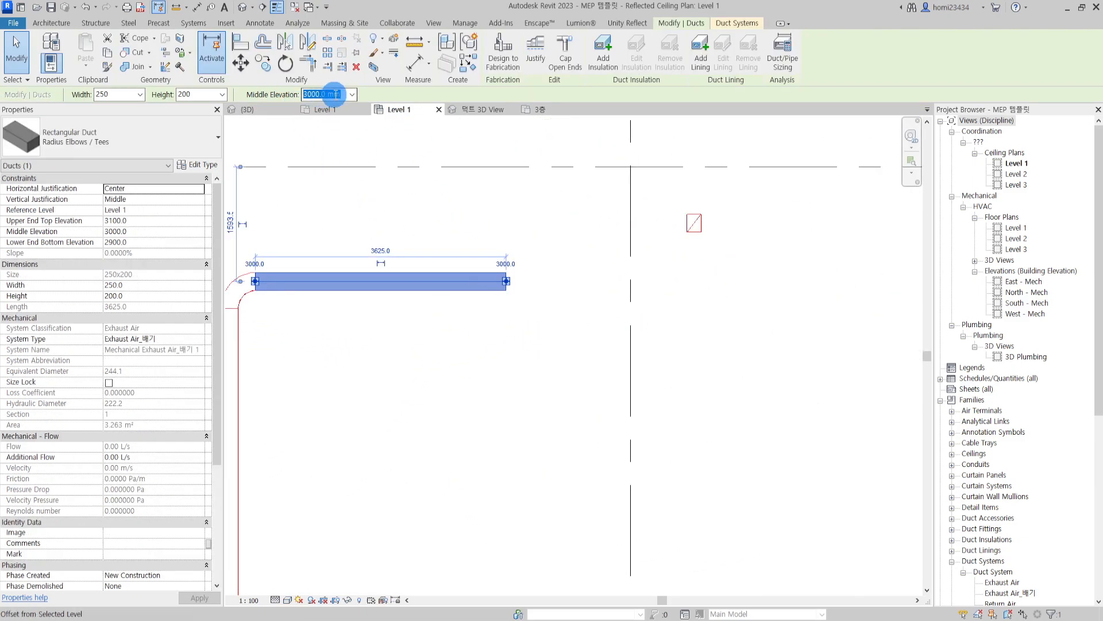
left_click(414, 218)
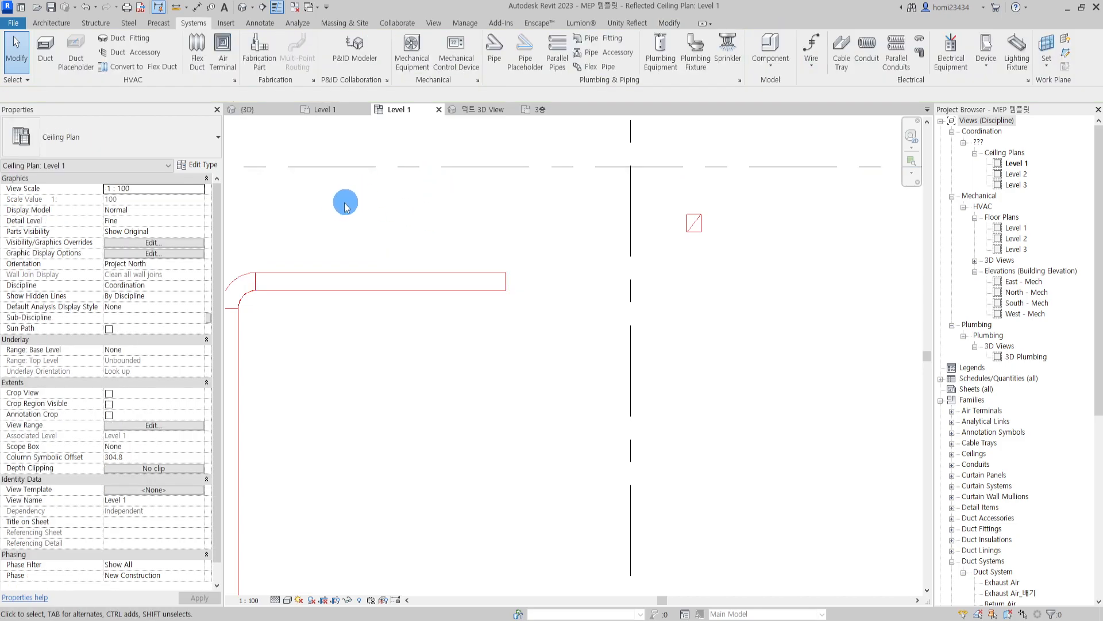
Extend the horizontal run from its open end with a duct at 2500 mm middle elevation, ending below the vertical duct.
key("t")
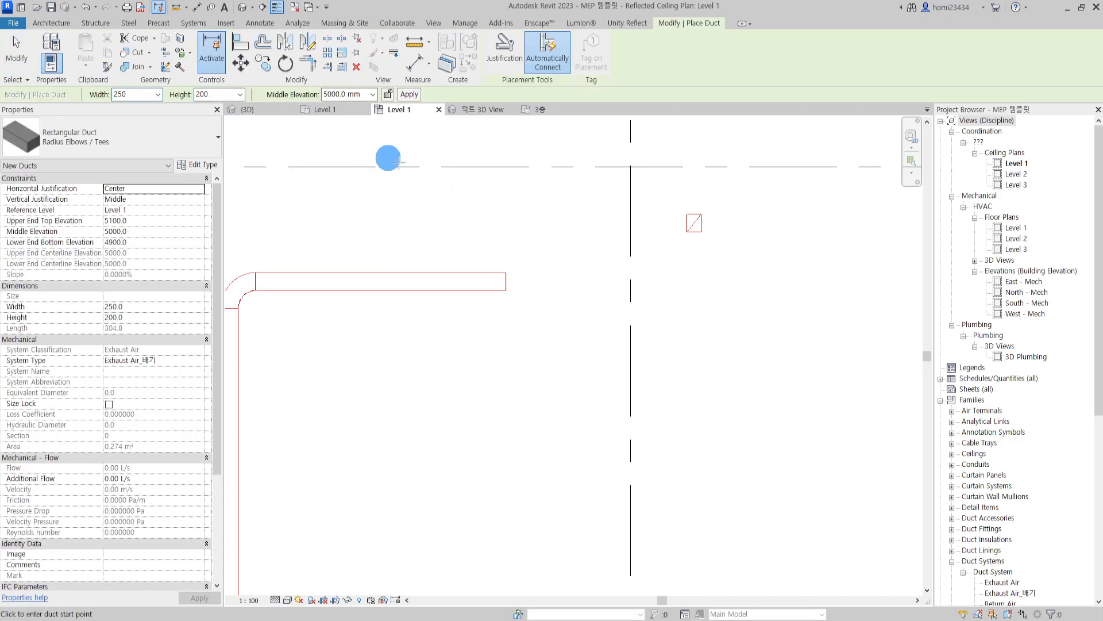
scroll(466, 277, "up", 2)
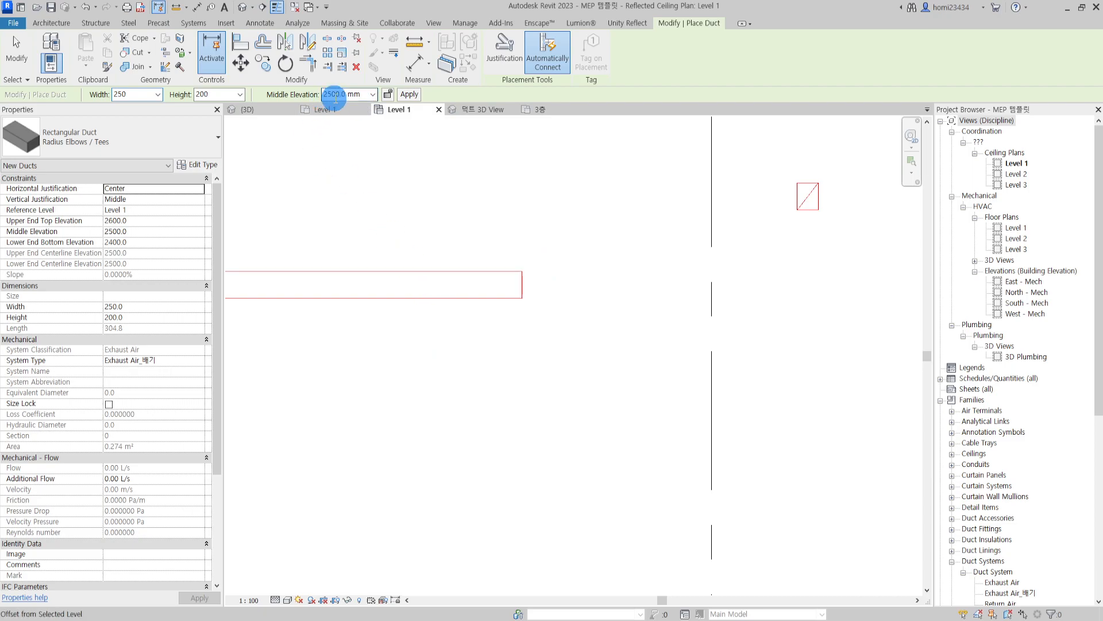
scroll(522, 283, "up", 2)
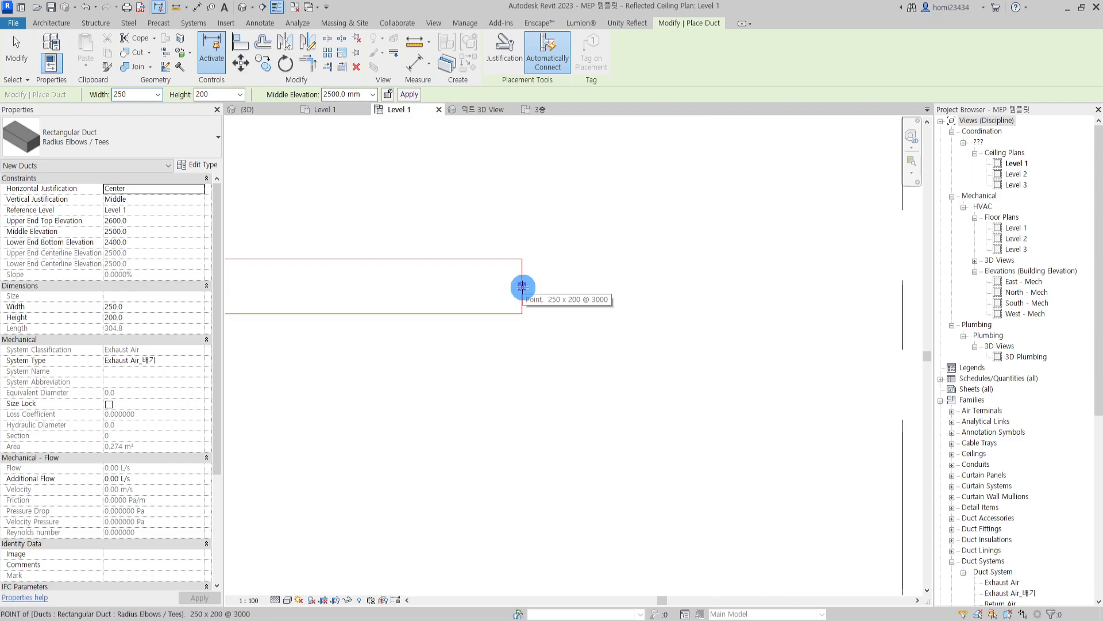
left_click(522, 286)
scroll(616, 278, "down", 3)
left_click(701, 307)
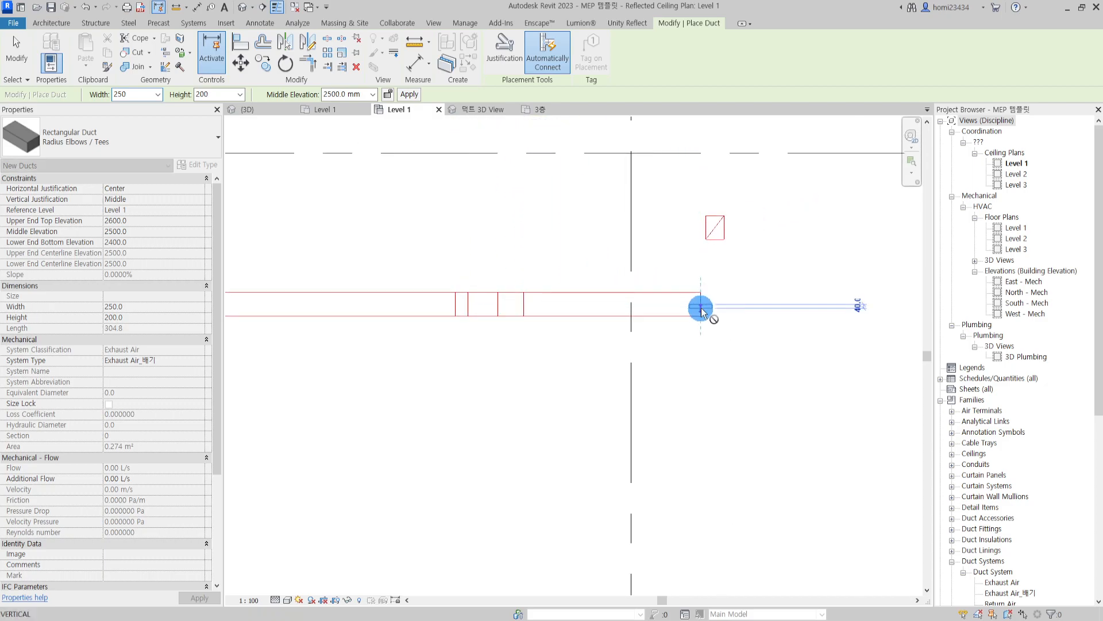
key("Escape")
key("Escape")
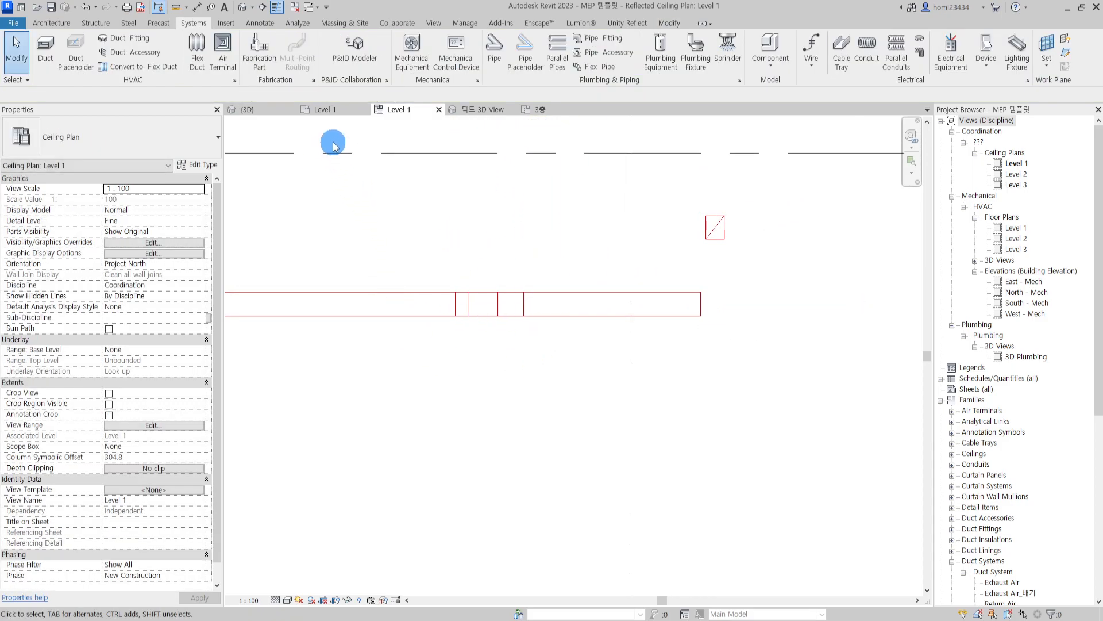
Inspect the level drop between the two horizontal duct segments in the 3D view.
left_click(263, 112)
middle_click_drag(458, 276, 586, 296, "shift")
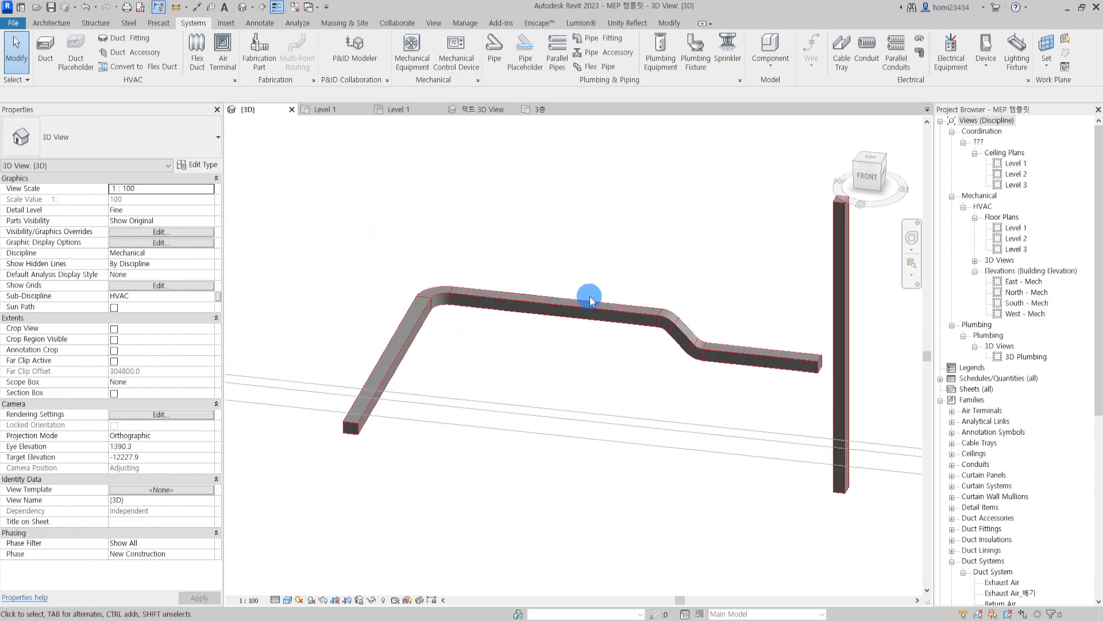
left_click(610, 313)
scroll(690, 300, "up", 3)
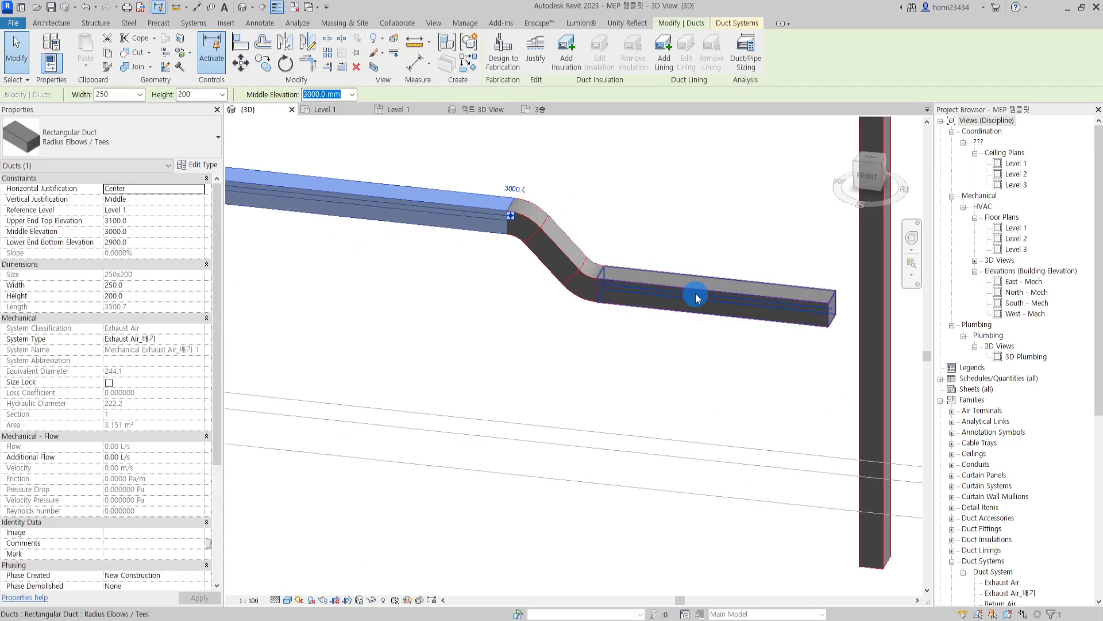
scroll(581, 246, "down", 3)
left_click(601, 229)
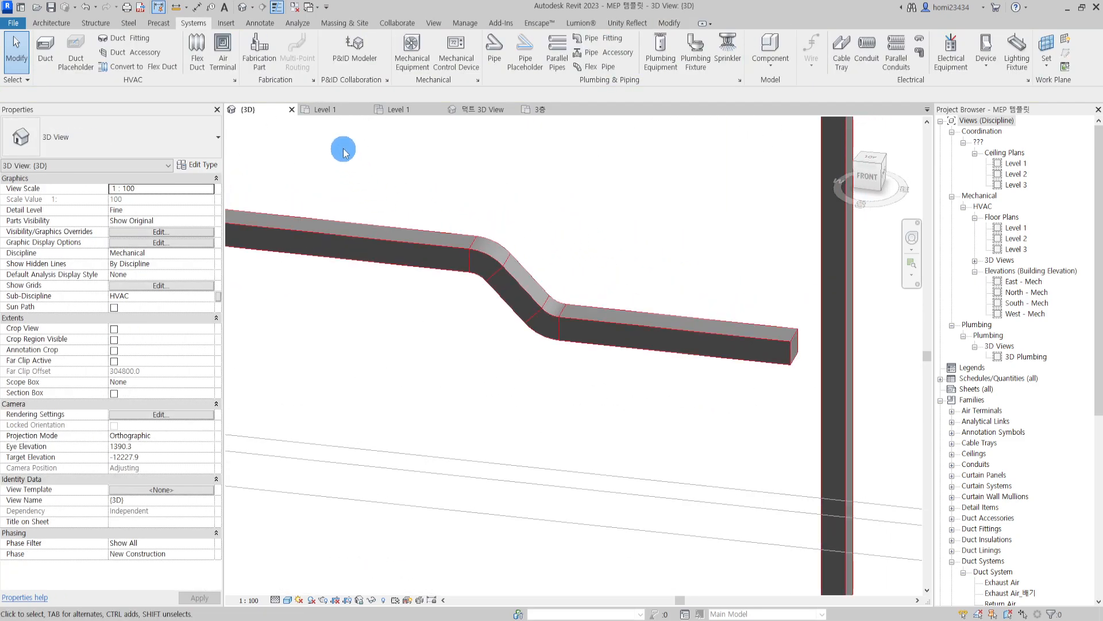
Compare the Level 1 floor plan with the ceiling plan and close the floor plan view.
left_click(337, 111)
scroll(485, 184, "up", 2)
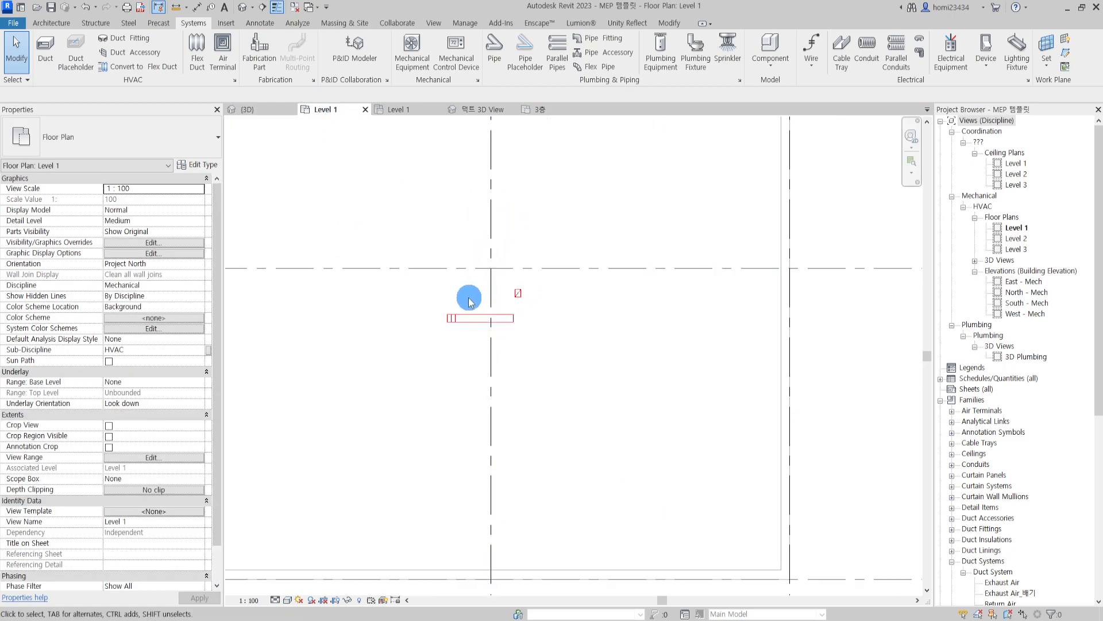
left_click(394, 115)
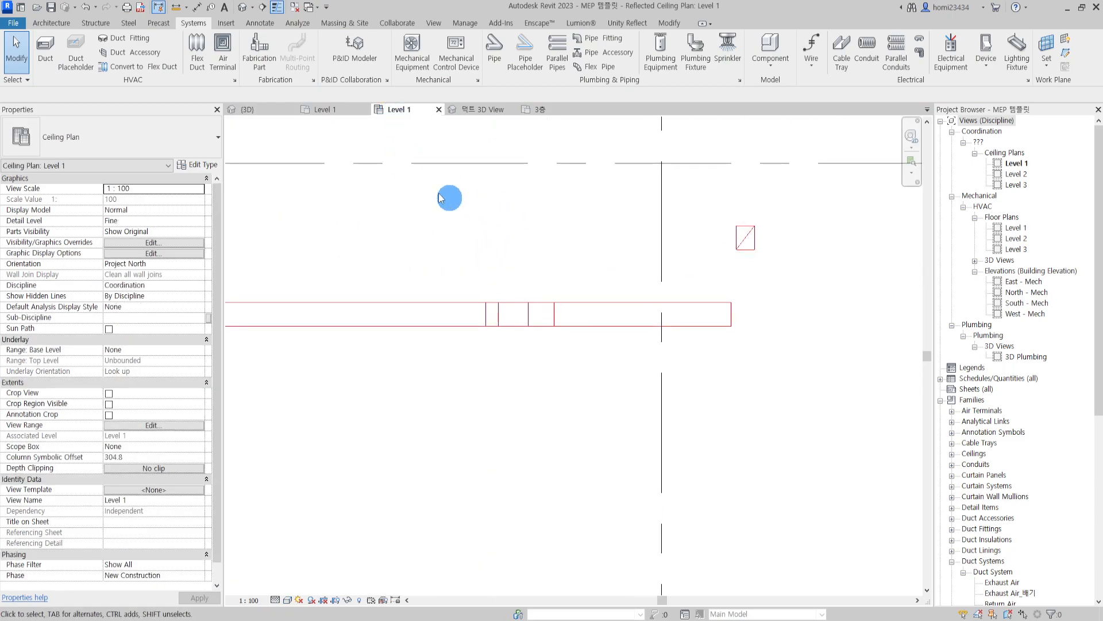
left_click(328, 112)
left_click(365, 110)
scroll(591, 217, "up", 3)
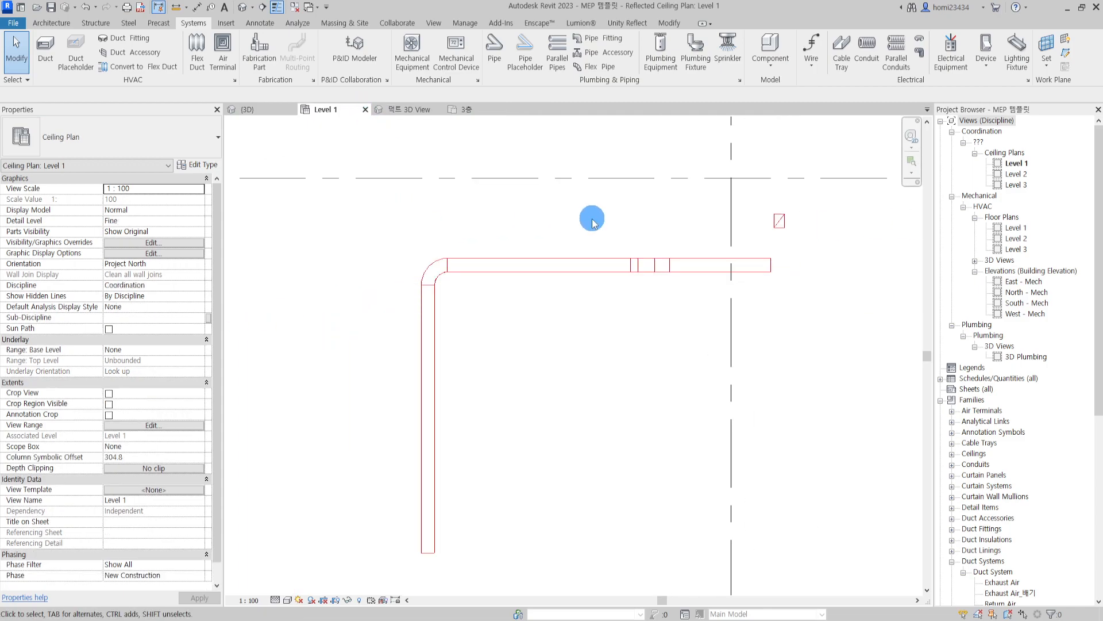
middle_click_drag(658, 304, 585, 306)
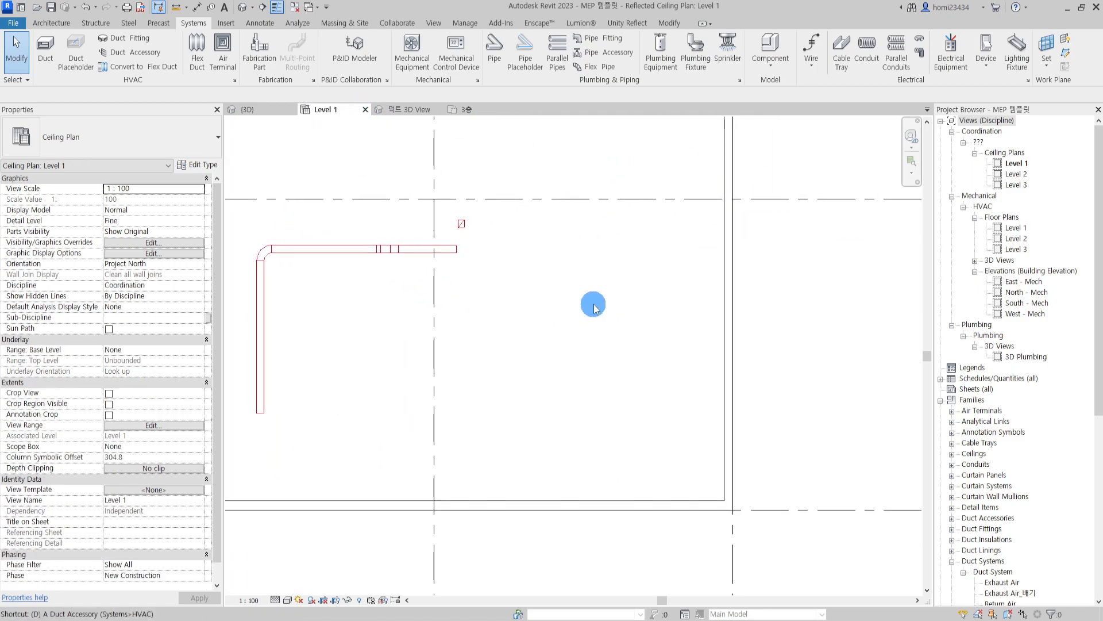
Draw a straight 250x200 Exhaust Air_배기 duct about 6400 mm long at 2500 mm middle elevation, perpendicular to the existing horizontal run in plan.
key("d")
key("t")
scroll(584, 377, "up", 2)
left_click(552, 441)
left_click(552, 138)
key("Escape")
key("Escape")
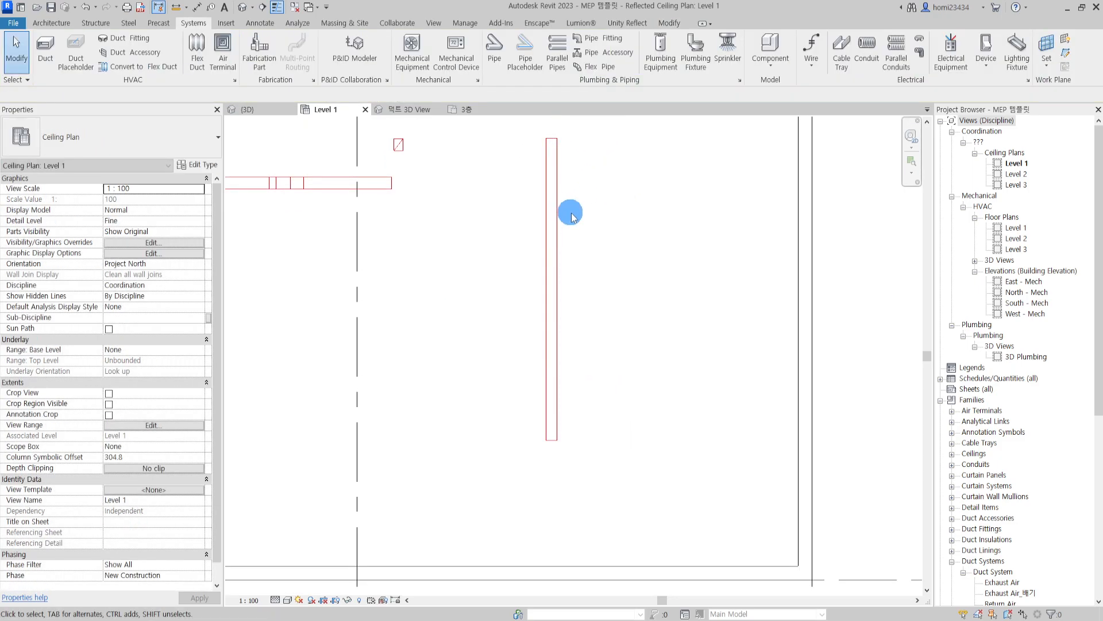
left_click(560, 224)
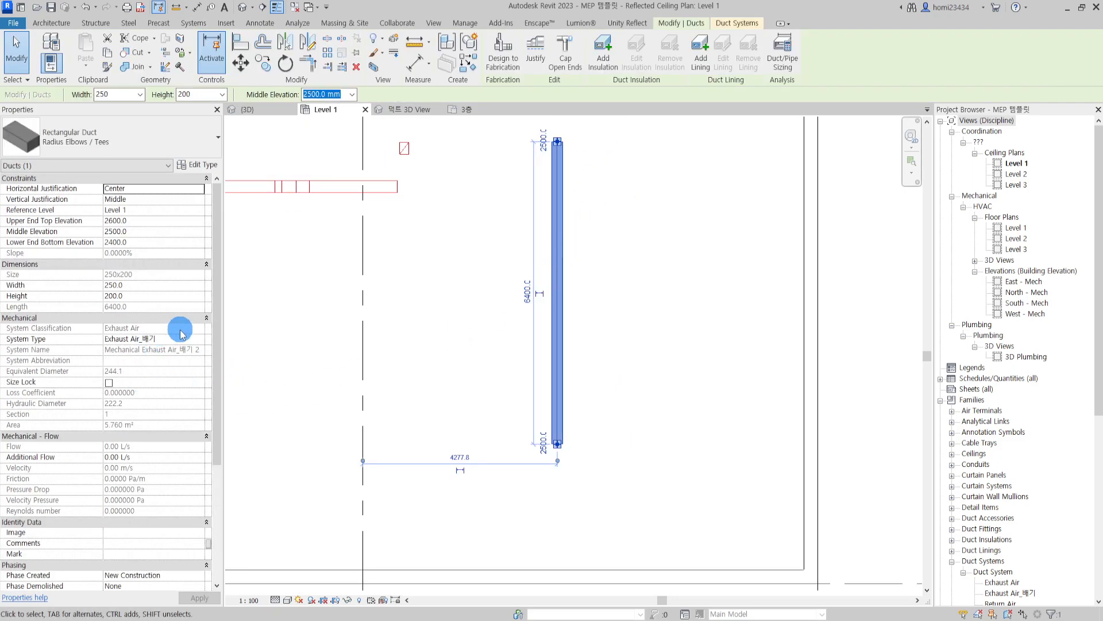
middle_click_drag(627, 288, 613, 303)
key("Escape")
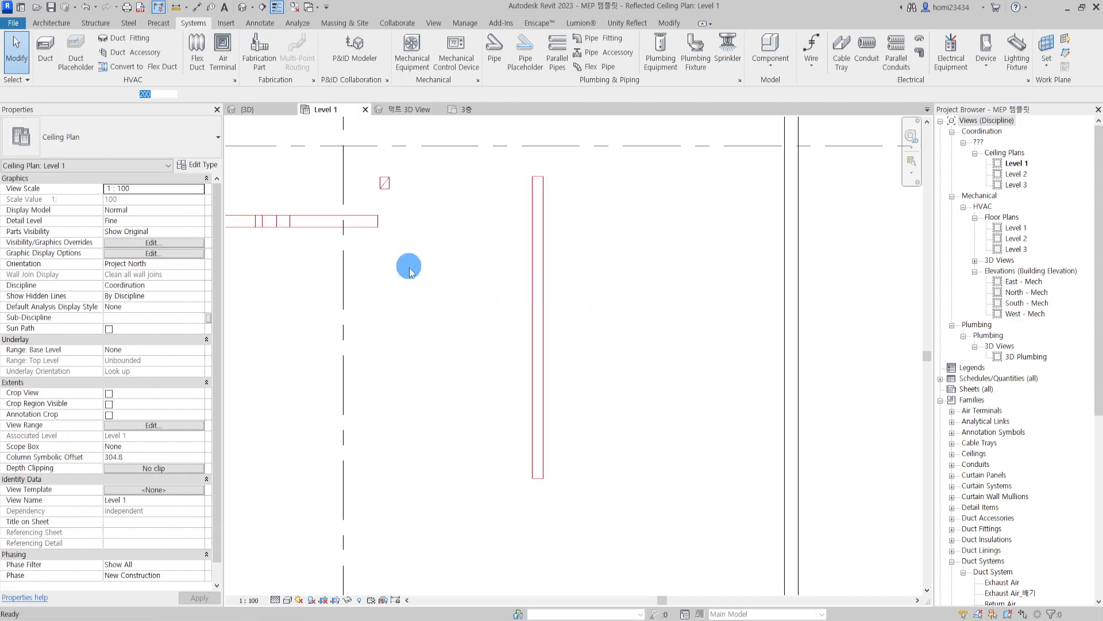
Draw a Supply Air_공급 duct about 6015 mm long at 2500 mm middle elevation, crossing the new exhaust duct at right angles.
key("d")
key("t")
left_click(200, 367)
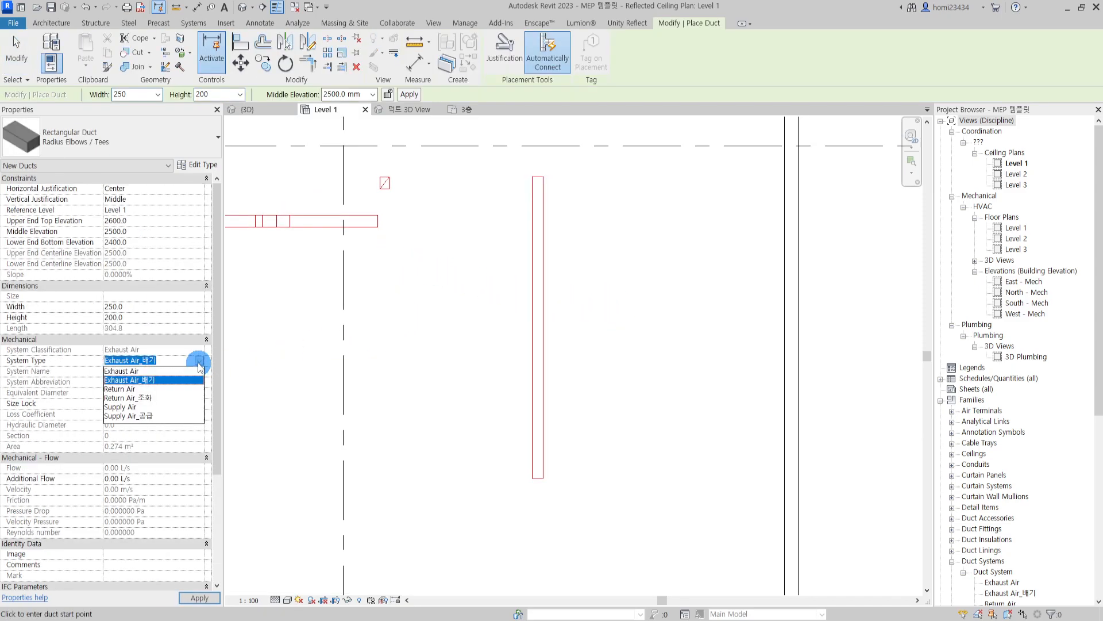
left_click(167, 416)
left_click(659, 366)
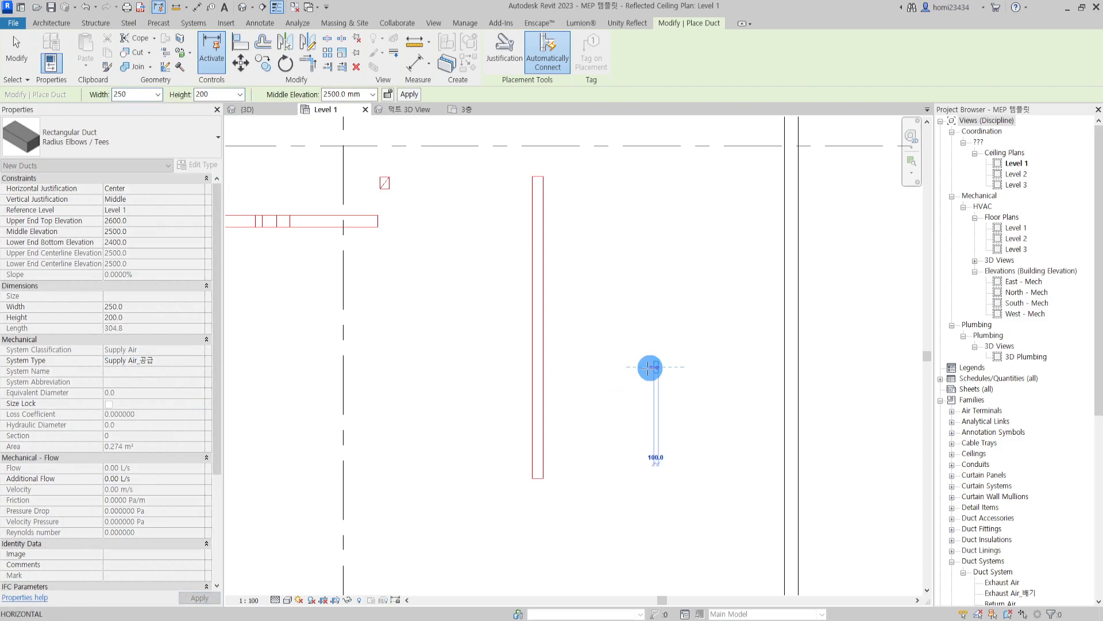
left_click(399, 366)
key("Escape")
key("Escape")
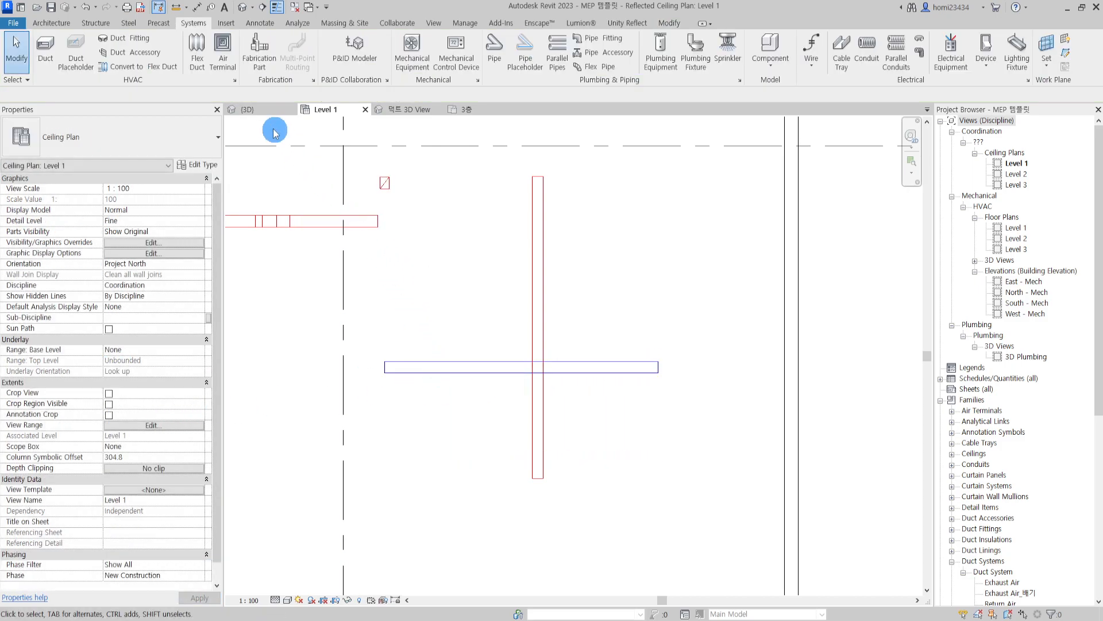
Examine the intersection of the supply and exhaust ducts in the 3D view.
left_click(259, 113)
scroll(700, 345, "down", 5)
scroll(699, 362, "up", 8)
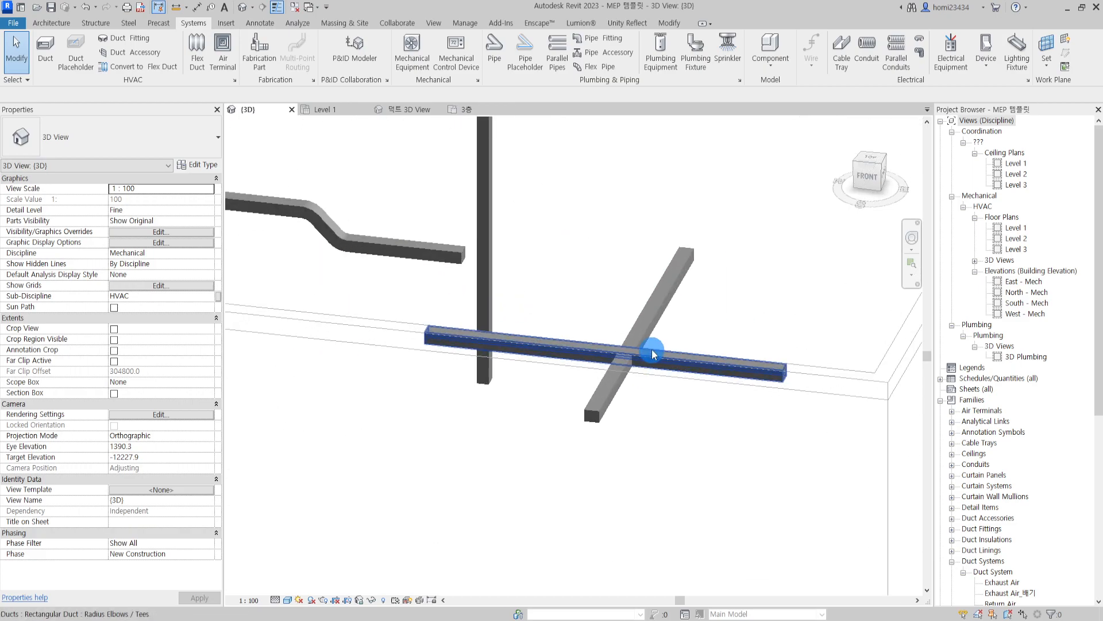
middle_click_drag(673, 333, 672, 255, "shift")
middle_click_drag(811, 209, 741, 245, "shift")
middle_click_drag(741, 245, 646, 270)
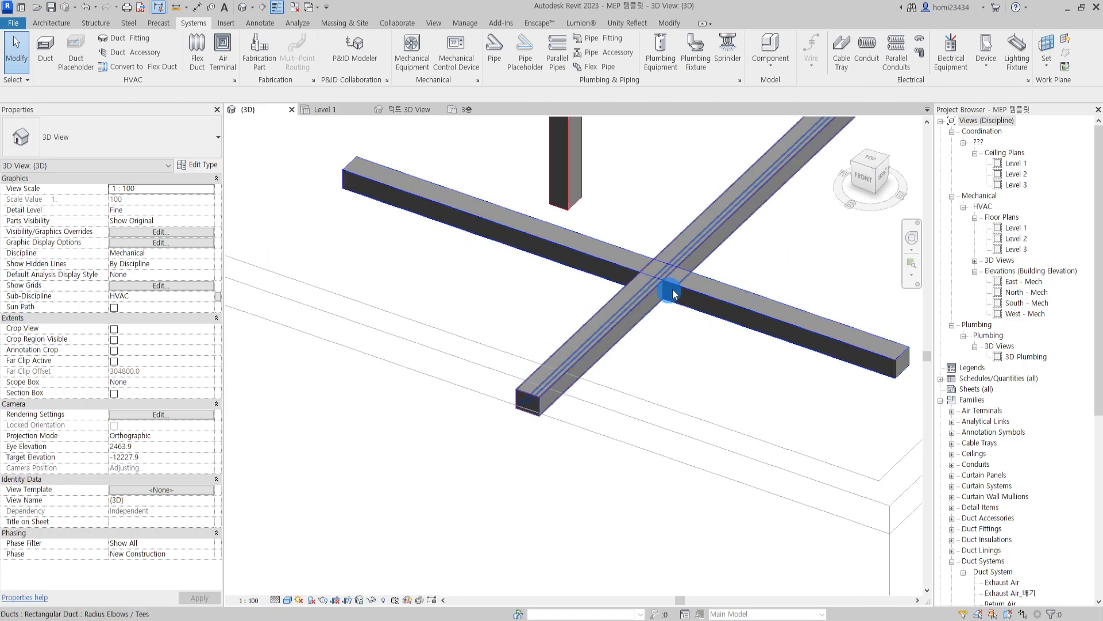
left_click(664, 292)
scroll(749, 261, "down", 3)
middle_click_drag(487, 153, 473, 231)
middle_click_drag(490, 190, 393, 176)
In the Level 1 ceiling plan, split the supply duct on both sides of the exhaust duct and delete the segment between the splits.
left_click(366, 132)
left_click(371, 114)
scroll(579, 239, "up", 6)
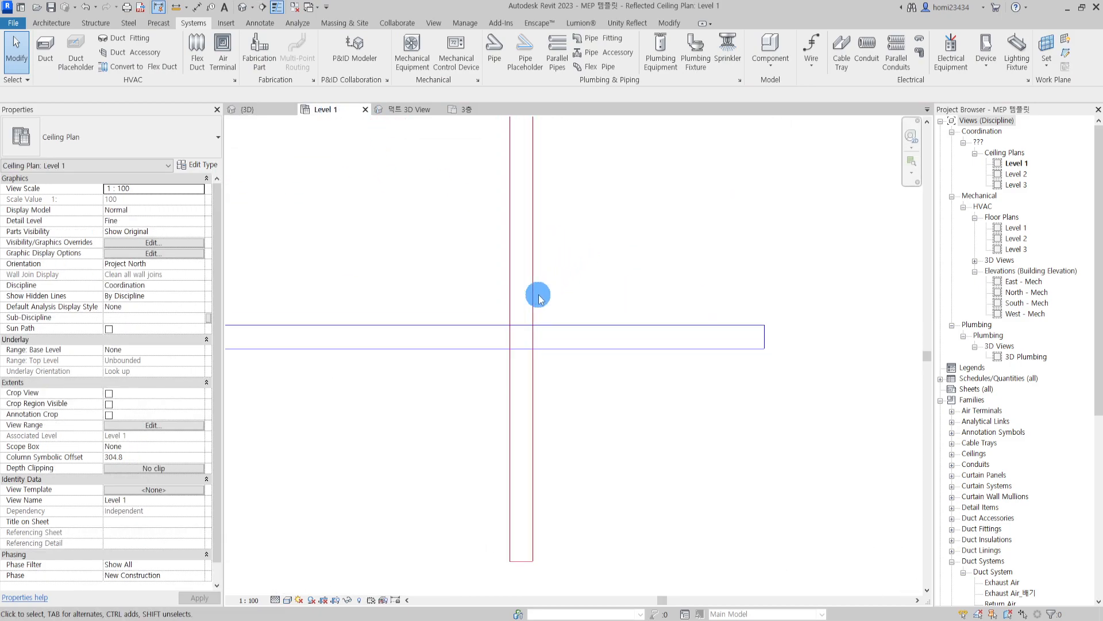
key("s")
key("l")
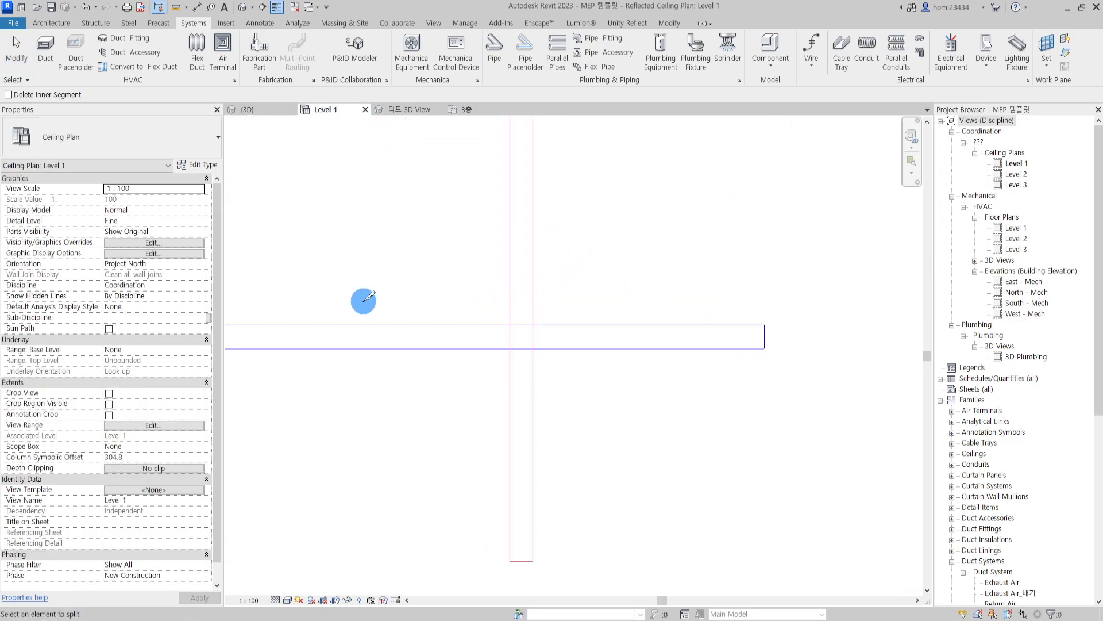
key("Escape")
left_click(386, 324)
middle_click_drag(372, 297, 385, 302)
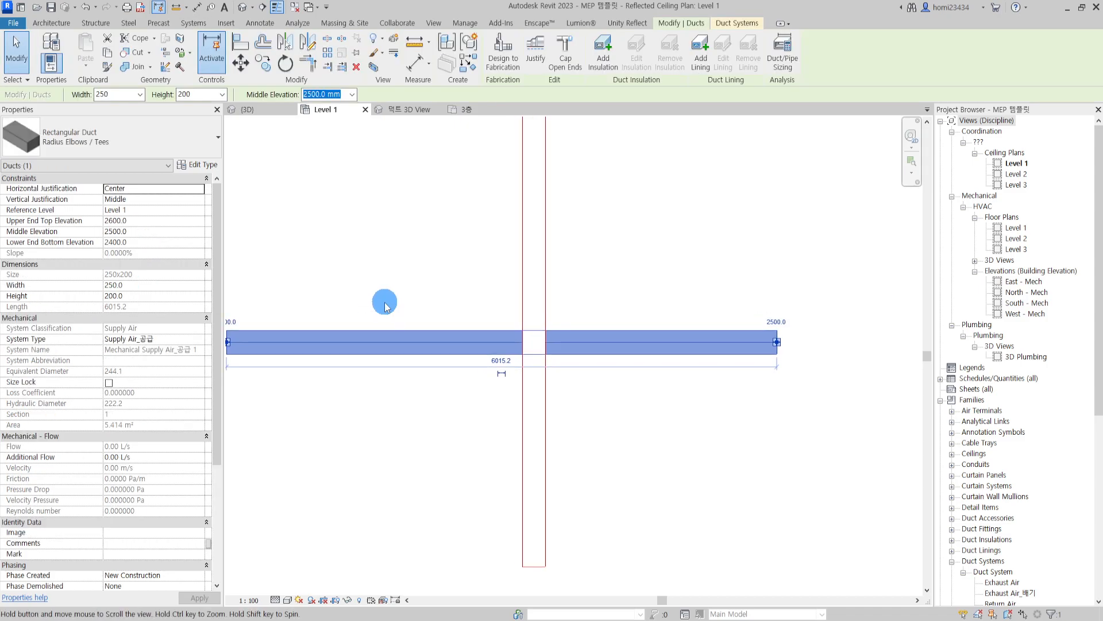
left_click(416, 280)
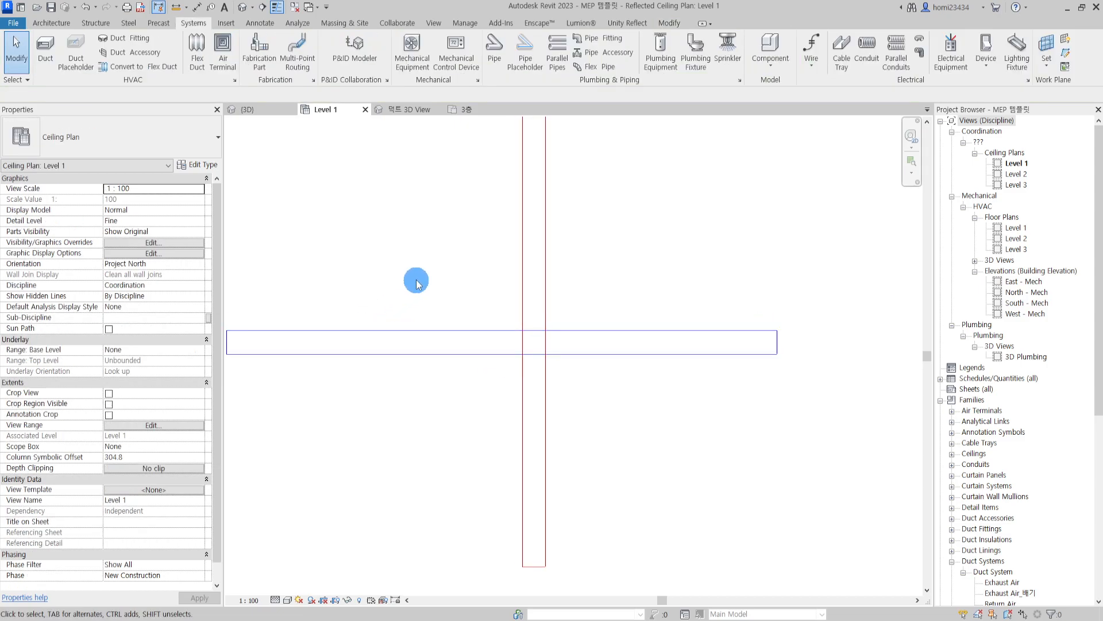
left_click(419, 334)
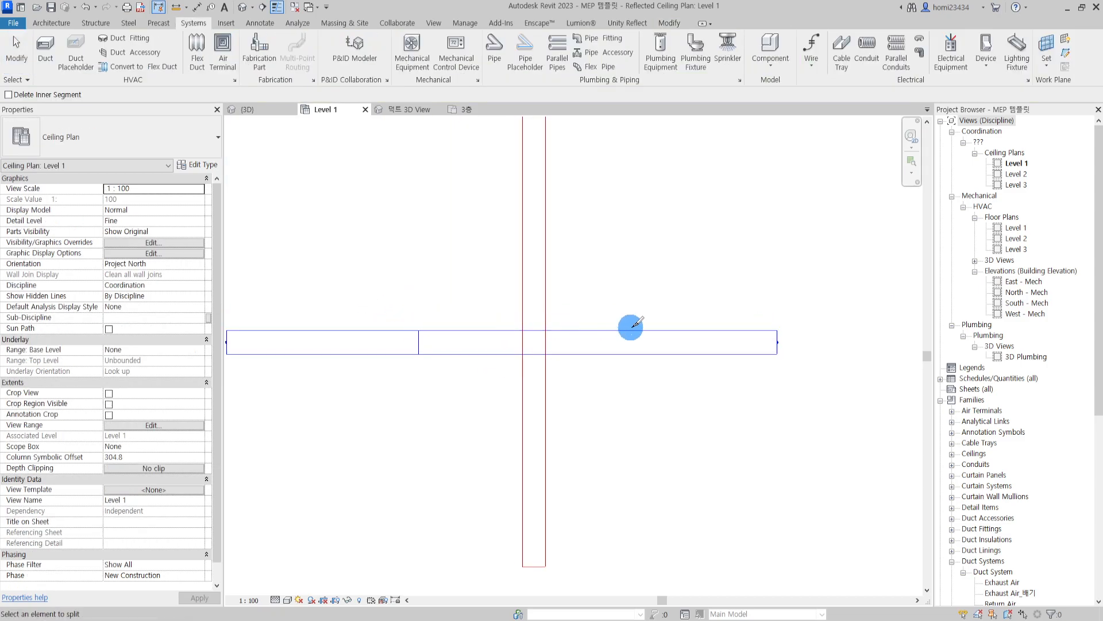
left_click(670, 331)
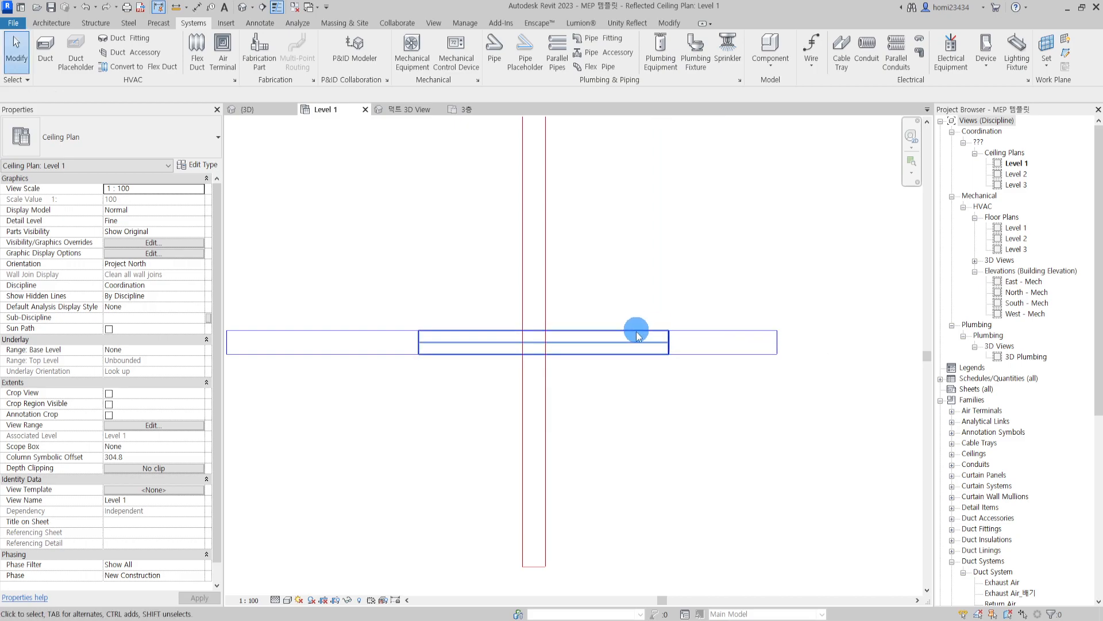
left_click(621, 332)
key("Delete")
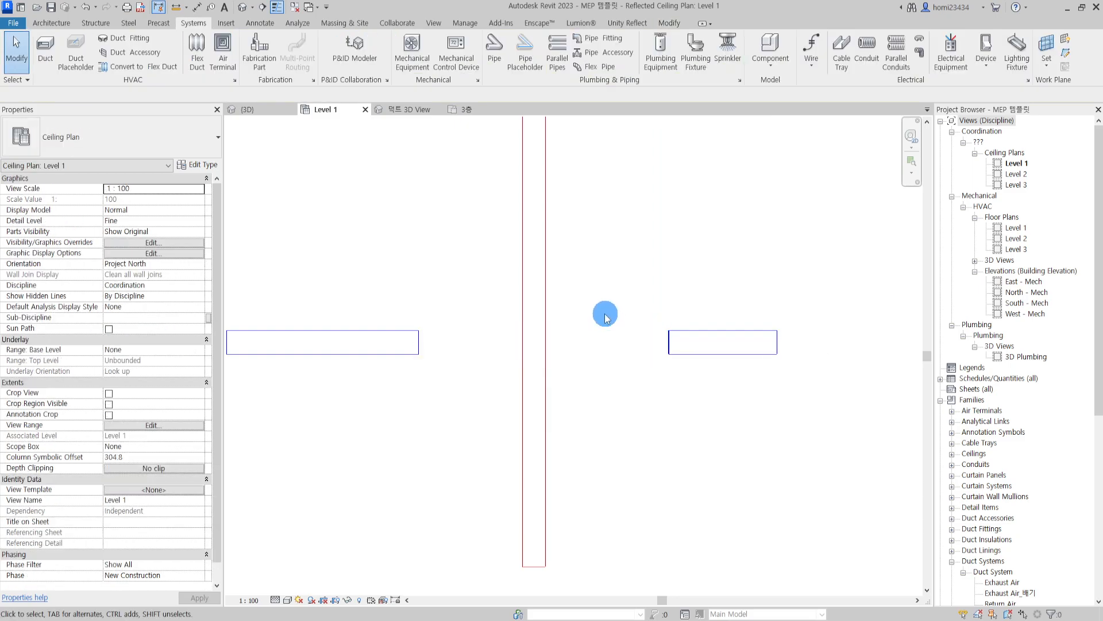
Connect the two supply duct segments across the exhaust duct with a duct at 3000 mm middle elevation.
middle_click_drag(568, 300, 568, 293)
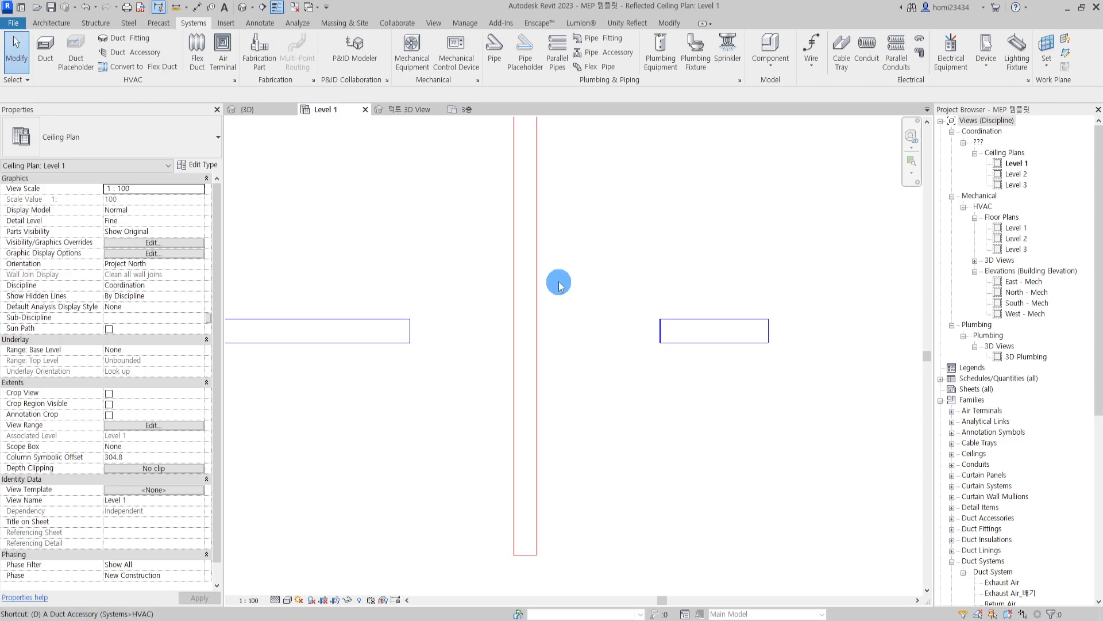
key("t")
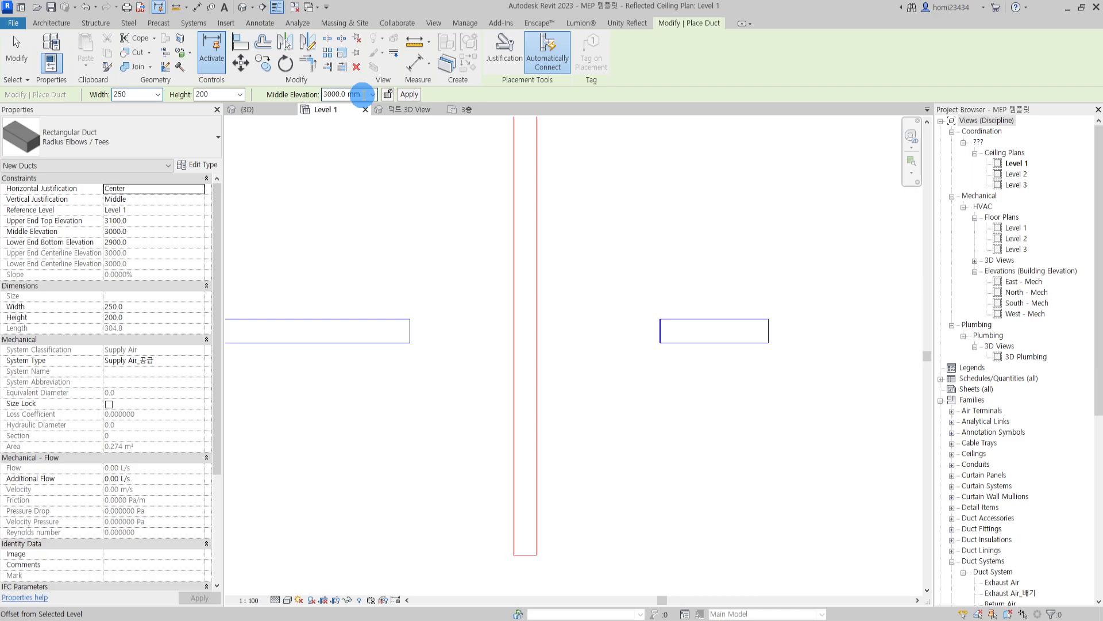
left_click(411, 330)
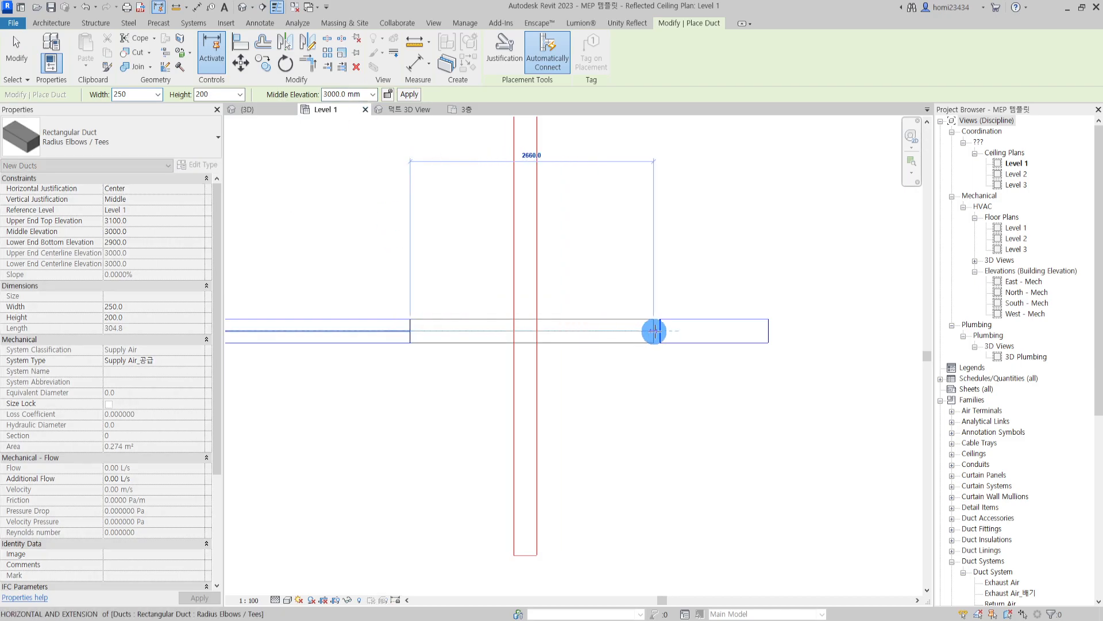
left_click(660, 331)
key("Escape")
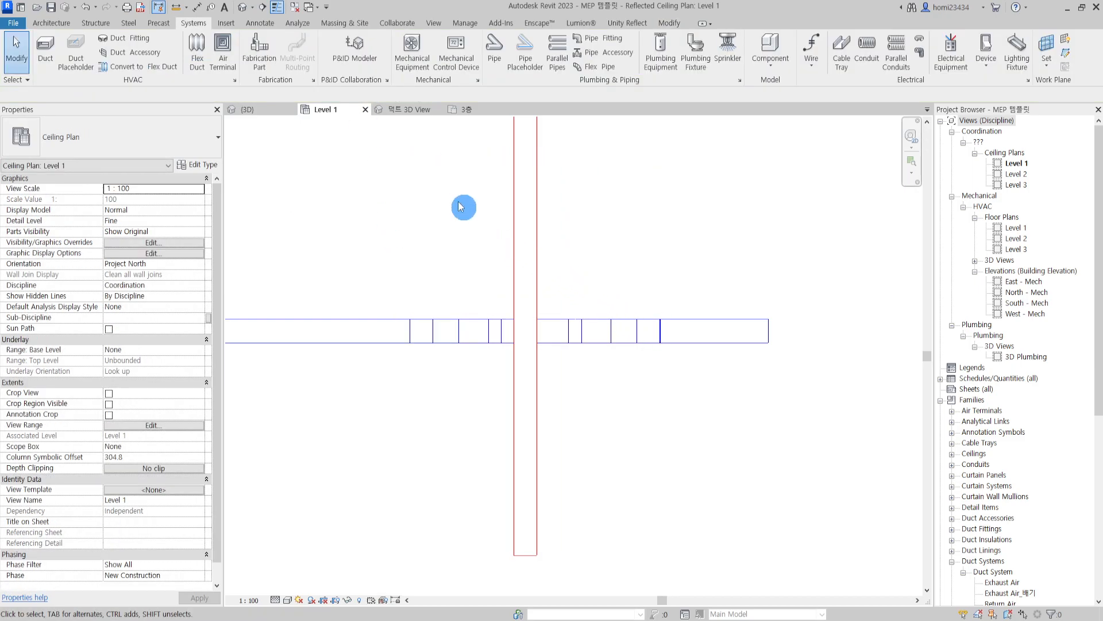
Examine the supply duct's raised bypass over the exhaust duct in the 3D view.
left_click(248, 113)
middle_click_drag(396, 182, 520, 276, "shift")
middle_click_drag(379, 224, 578, 346, "shift")
middle_click_drag(766, 427, 726, 468, "shift")
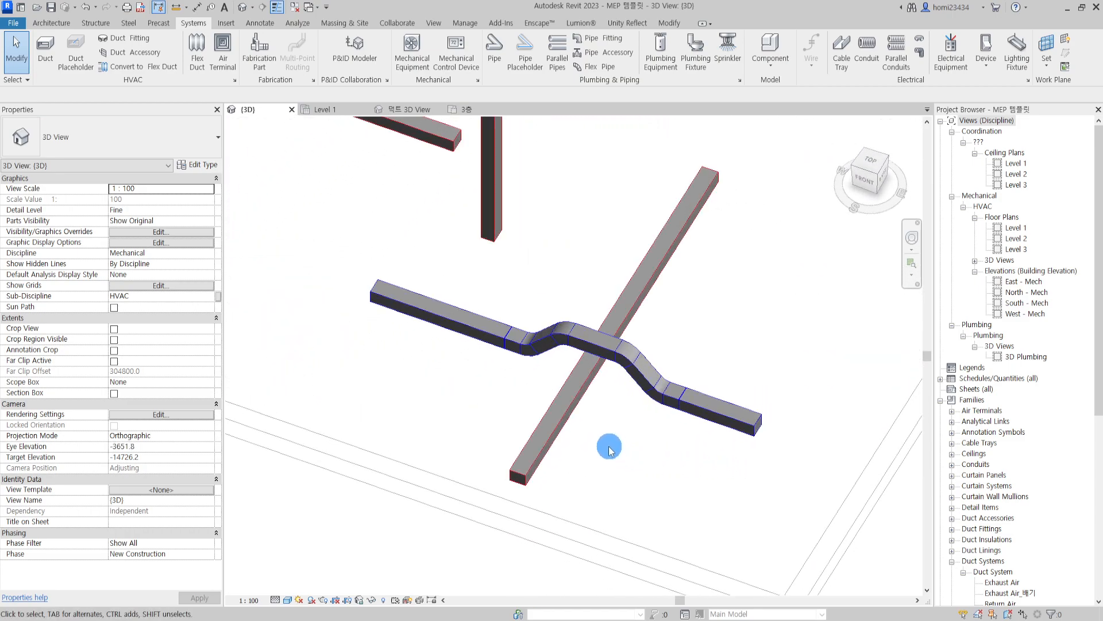
scroll(589, 430, "down", 2)
middle_click_drag(589, 435, 645, 465)
middle_click_drag(609, 259, 556, 246)
In the Level 1 ceiling plan, draw a horizontal branch about 1875 mm long from the vertical duct at 3000 mm middle elevation.
left_click(308, 107)
scroll(447, 389, "up", 2)
scroll(481, 379, "up", 2)
scroll(425, 291, "up", 2)
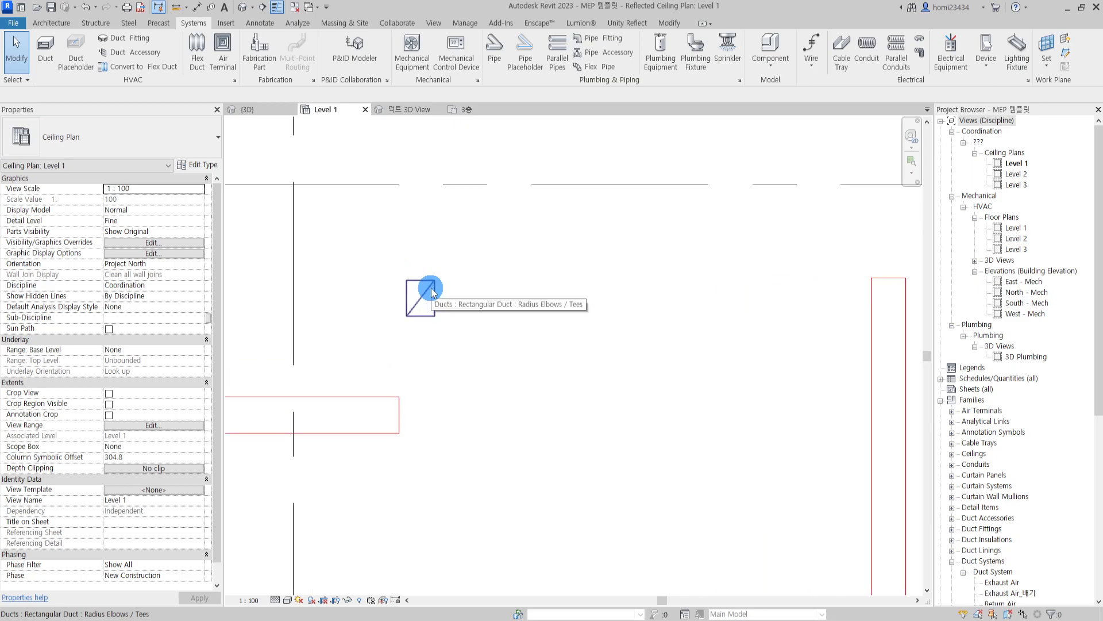
key("t")
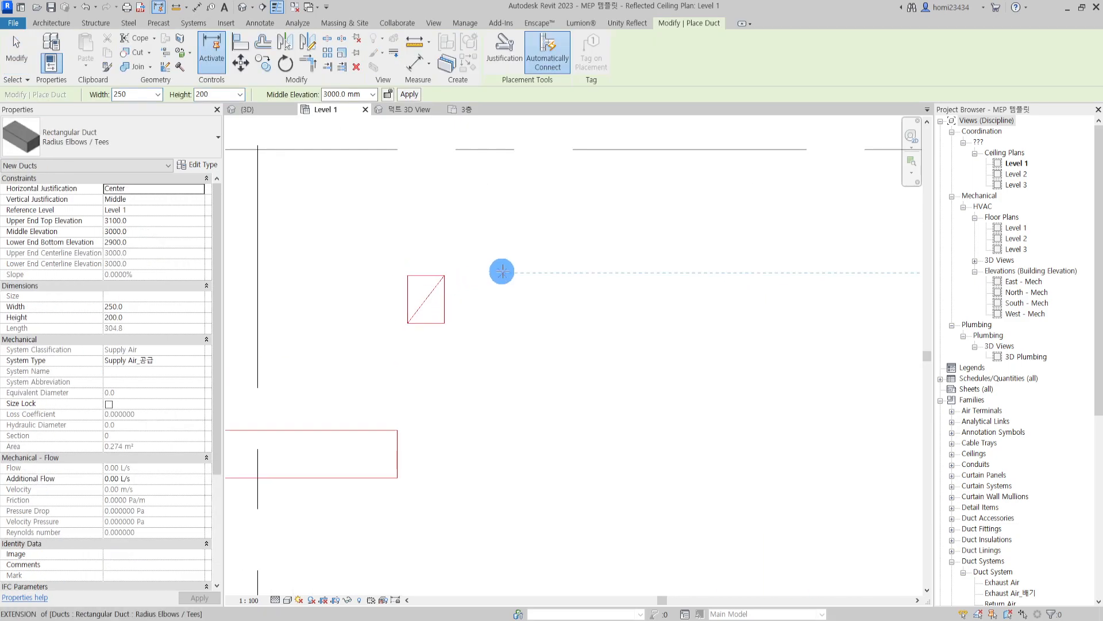
left_click(426, 300)
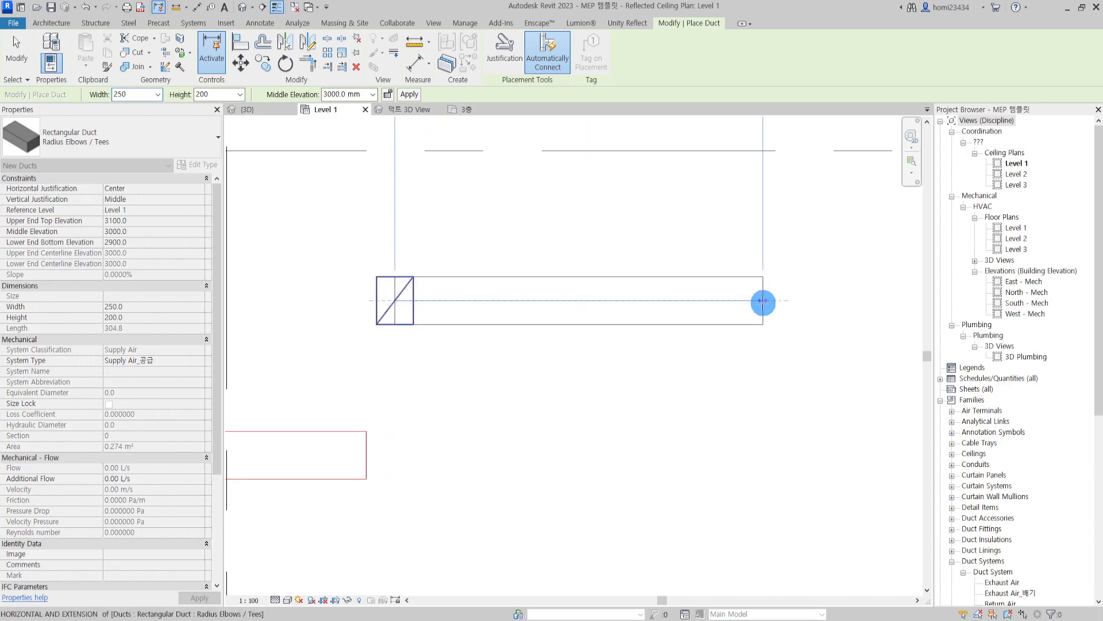
left_click(763, 301)
key("Escape")
key("Escape")
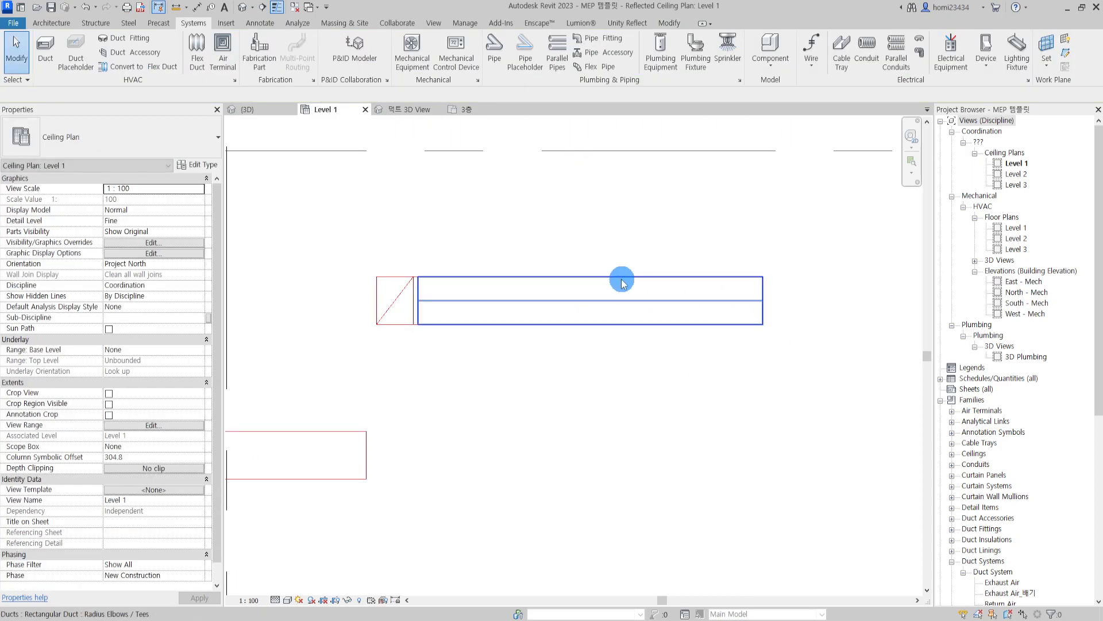
Change the new branch duct's system type to Exhaust Air_배기.
left_click(557, 277)
scroll(183, 365, "down", 2)
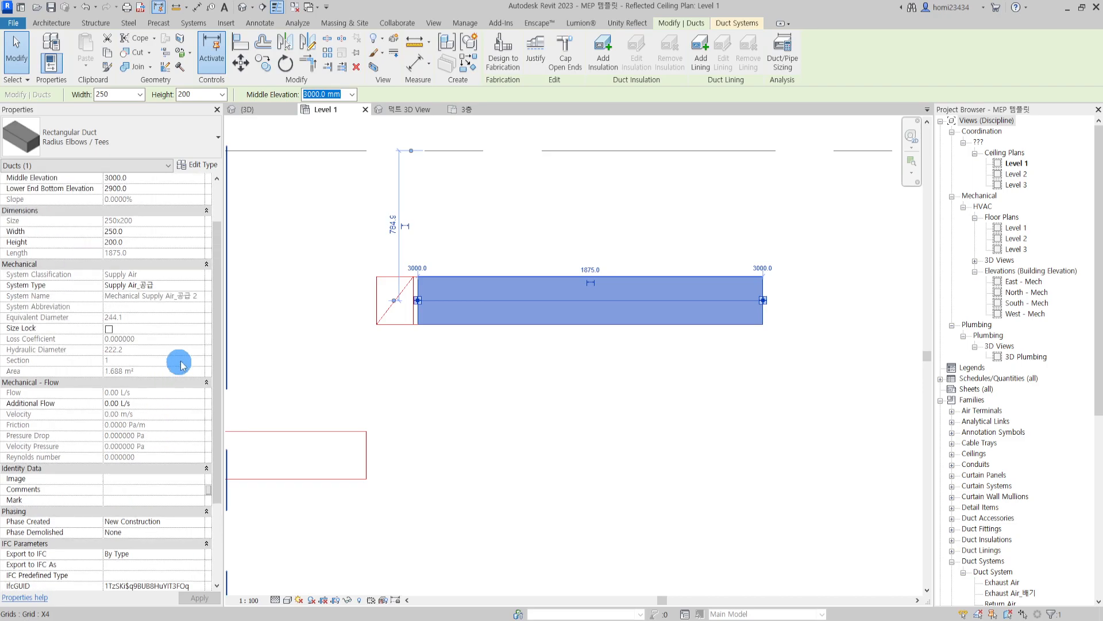
left_click(194, 290)
left_click(200, 286)
left_click(160, 307)
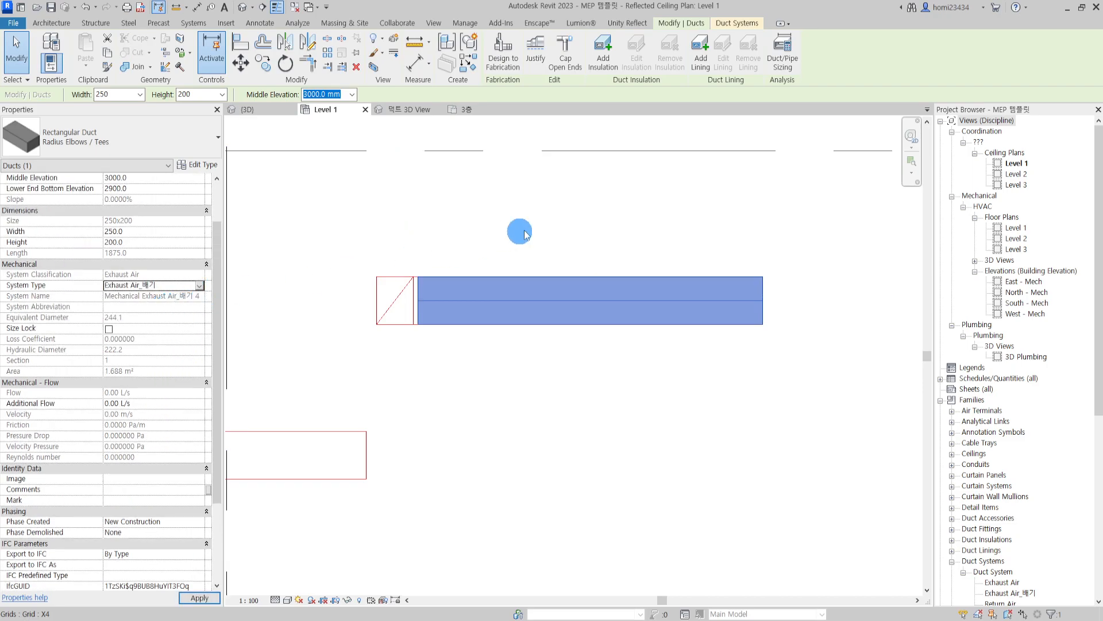
left_click(472, 223)
Check the branch's connection to the vertical duct in the 3D view.
left_click(254, 117)
scroll(611, 273, "up", 5)
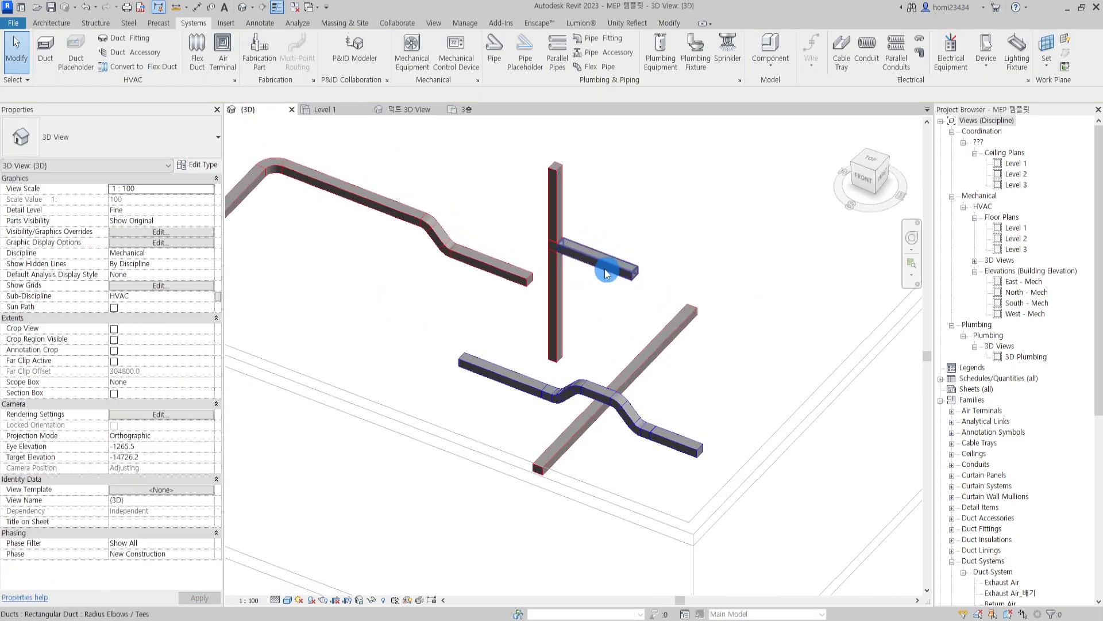
left_click(631, 295)
Draw a second horizontal exhaust duct above the first branch, leaving it detached from the vertical duct.
key("ctrl+Tab")
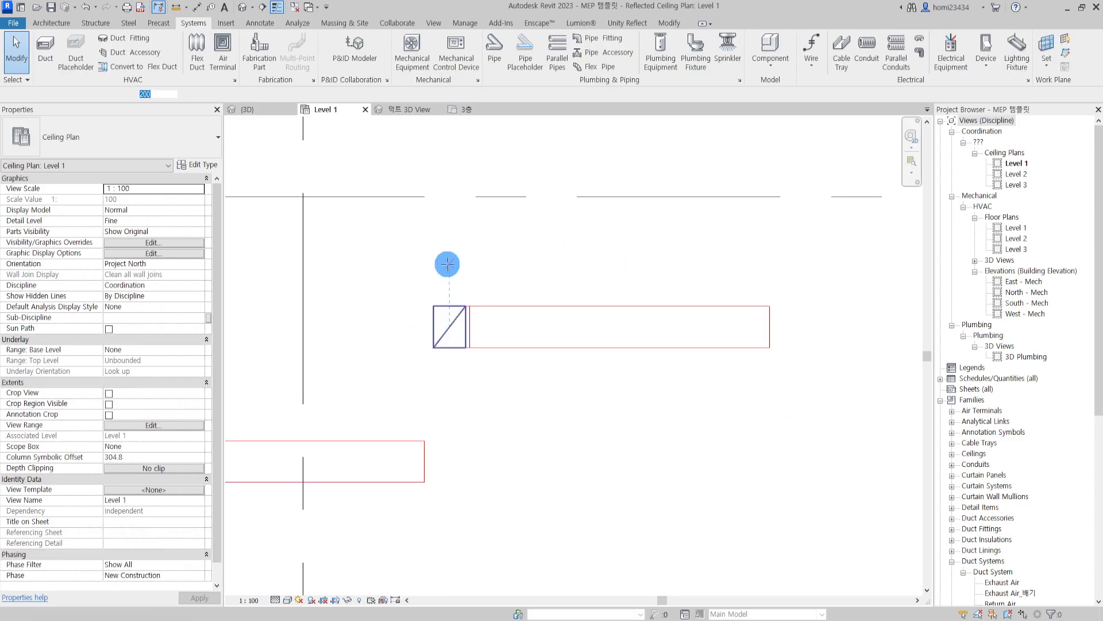
key("d")
key("t")
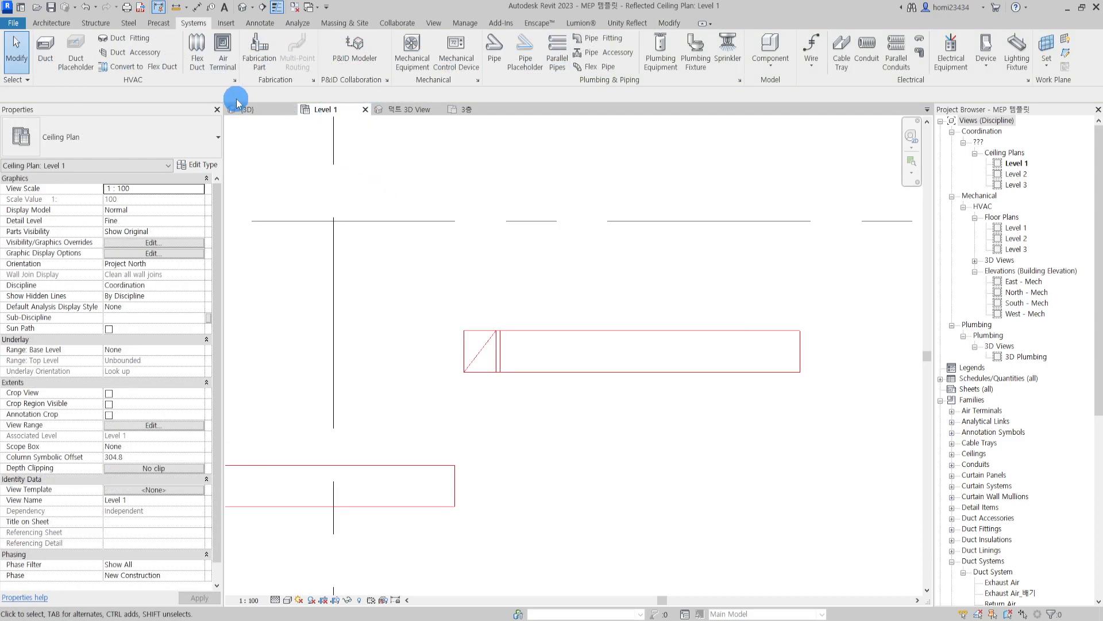
In the 3D view, extend the detached duct's near end to the vertical duct to connect it.
left_click(242, 108)
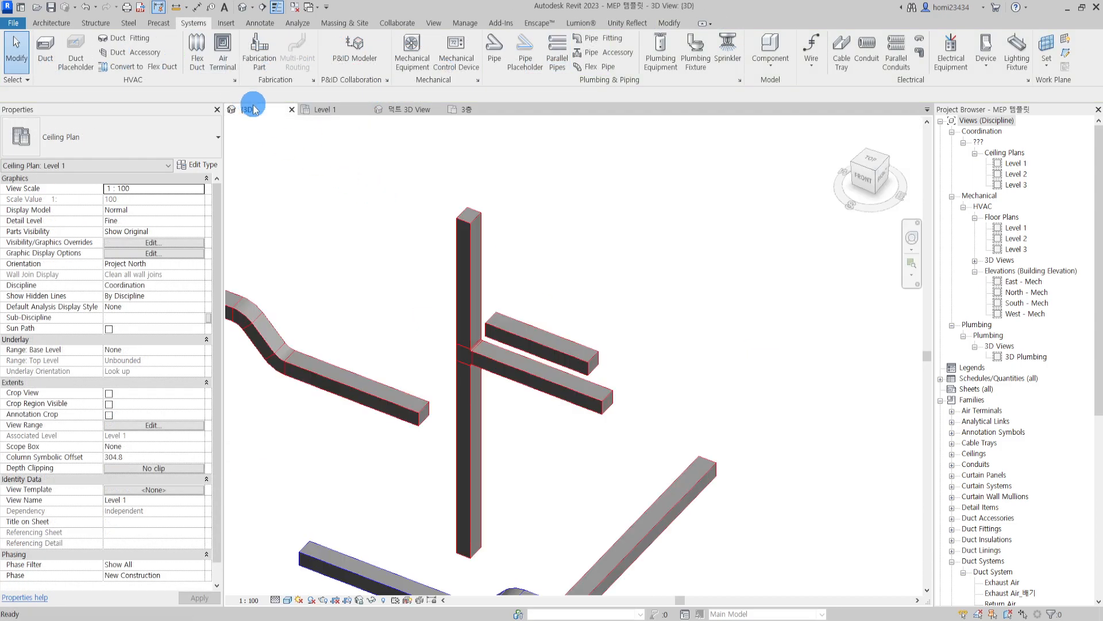
left_click(406, 390)
scroll(497, 347, "up", 3)
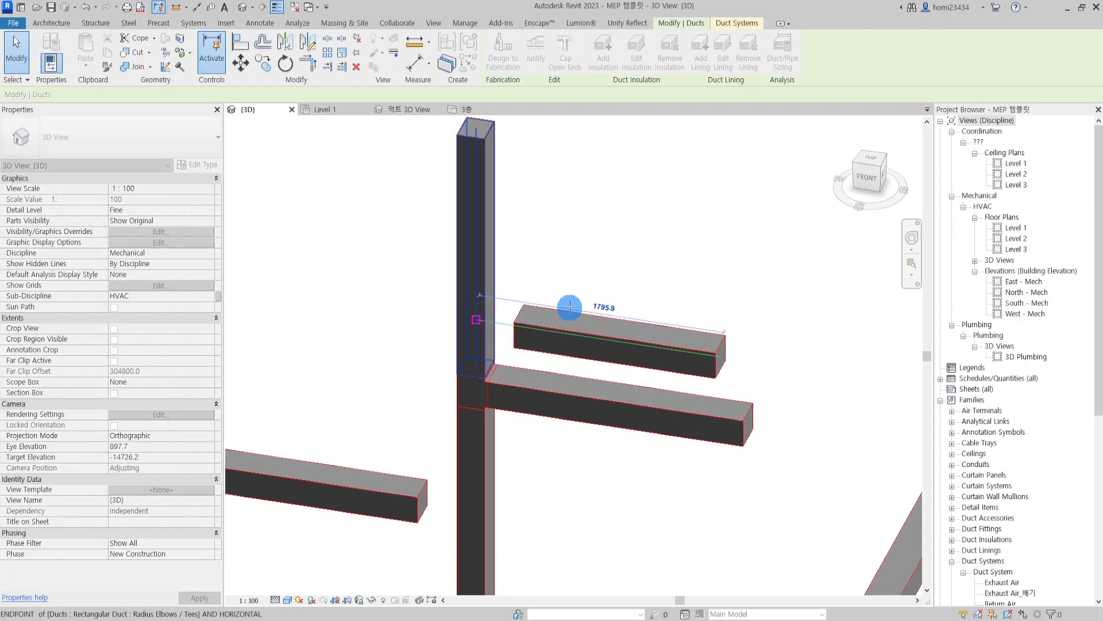
left_click_drag(569, 307, 571, 309)
left_click(650, 283)
Examine the tee fittings where the two horizontal branches meet the vertical duct.
middle_click_drag(650, 283, 650, 364, "shift")
scroll(716, 382, "down", 2)
scroll(859, 361, "up", 2)
middle_click_drag(859, 360, 685, 348)
middle_click_drag(662, 273, 615, 335)
middle_click_drag(310, 402, 689, 339)
middle_click_drag(591, 343, 613, 277, "shift")
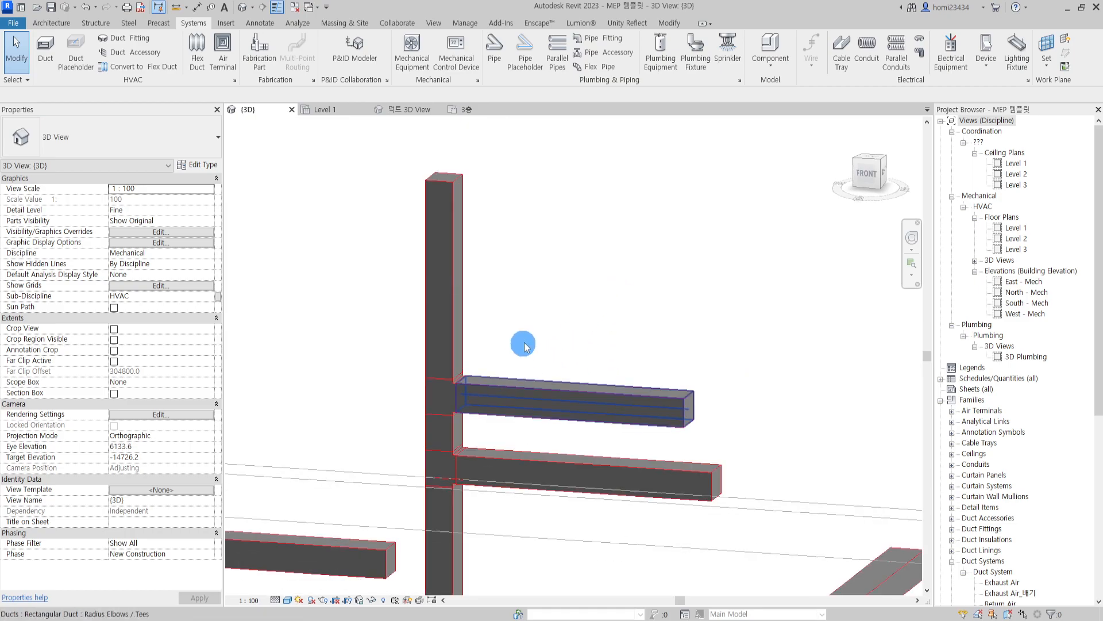
scroll(446, 320, "up", 2)
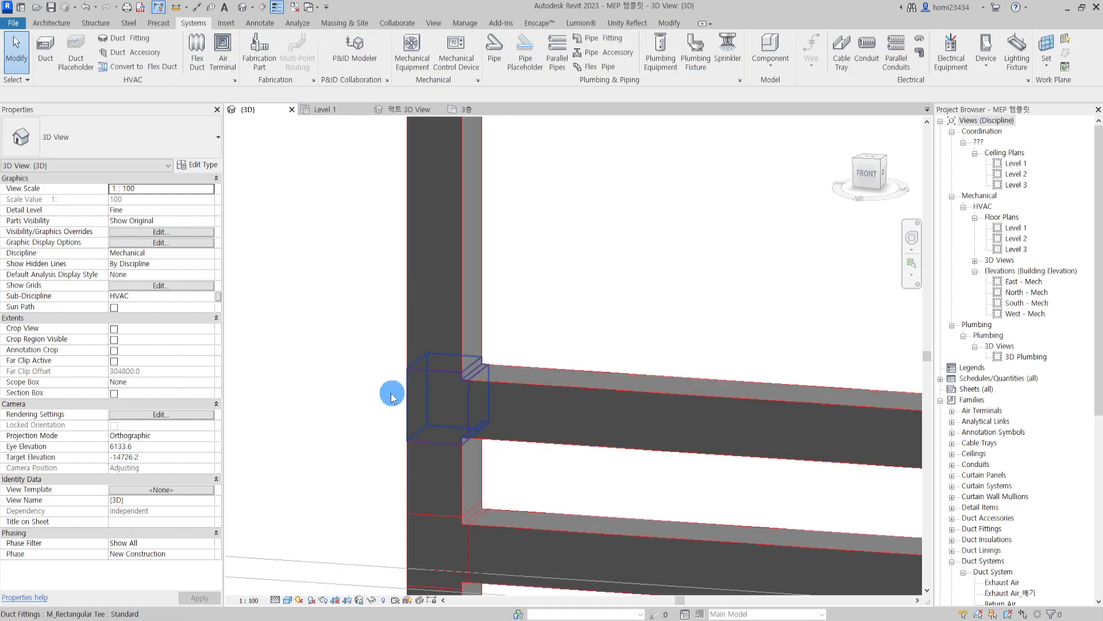
Review the complete duct layout in 3D from several angles, including from above.
scroll(339, 381, "down", 5)
middle_click_drag(340, 382, 619, 284, "shift")
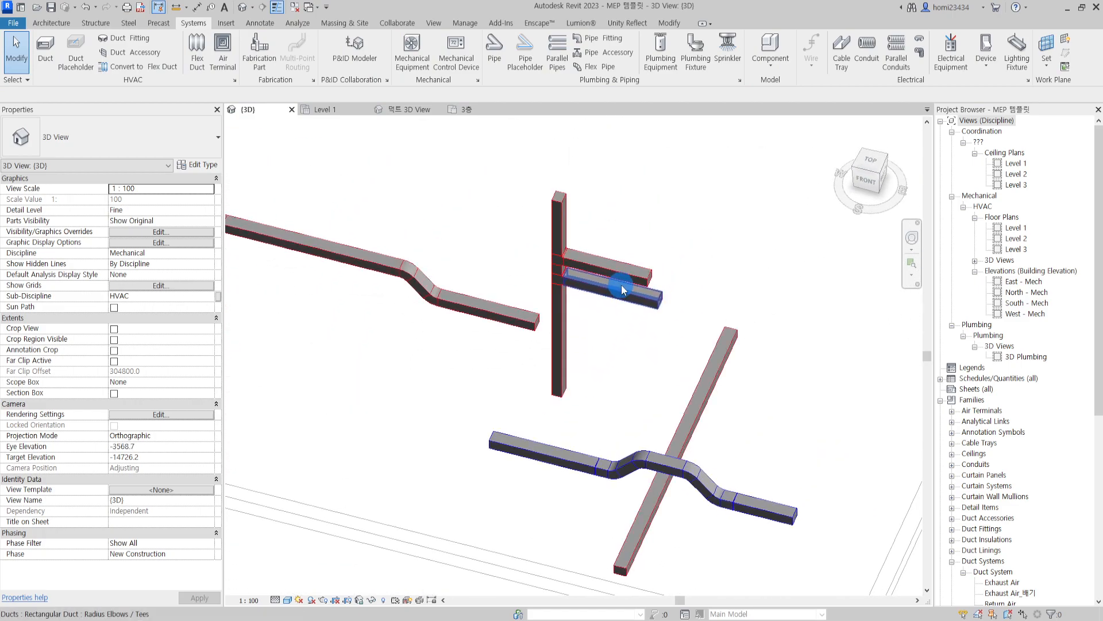
scroll(643, 325, "down", 3)
mouse_move(607, 338)
middle_mouse_down()
mouse_move(643, 326)
mouse_move(598, 343)
middle_mouse_up()
middle_click_drag(448, 319, 478, 360, "shift")
middle_click_drag(395, 272, 434, 230, "shift")
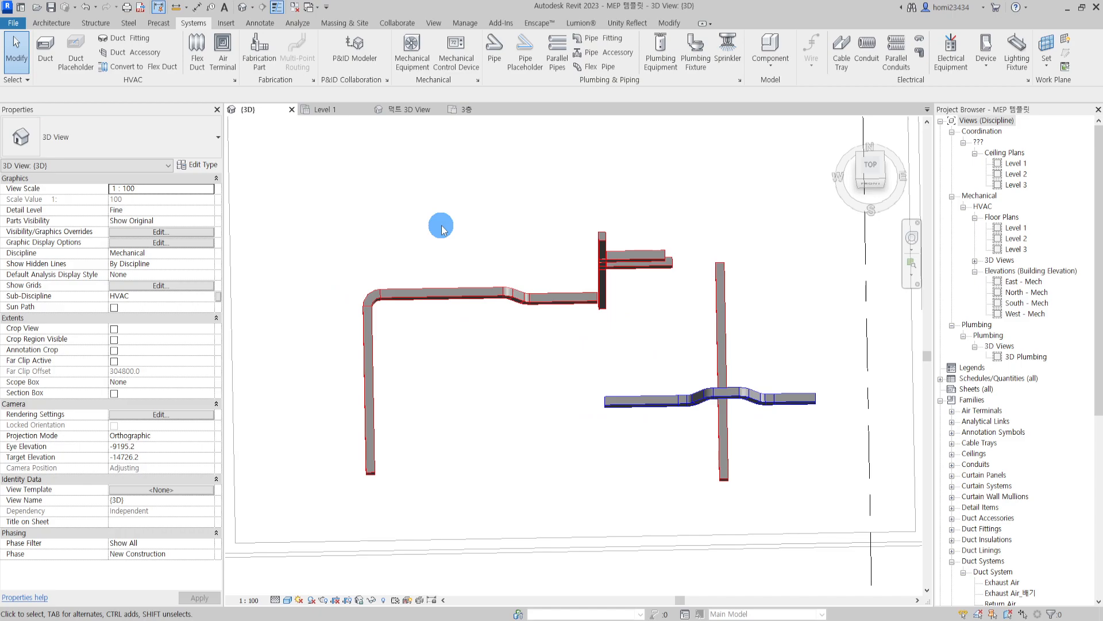
Open the Level 1 ceiling plan at the straight exhaust duct leg that runs down from the elbow.
middle_click_drag(409, 245, 599, 322)
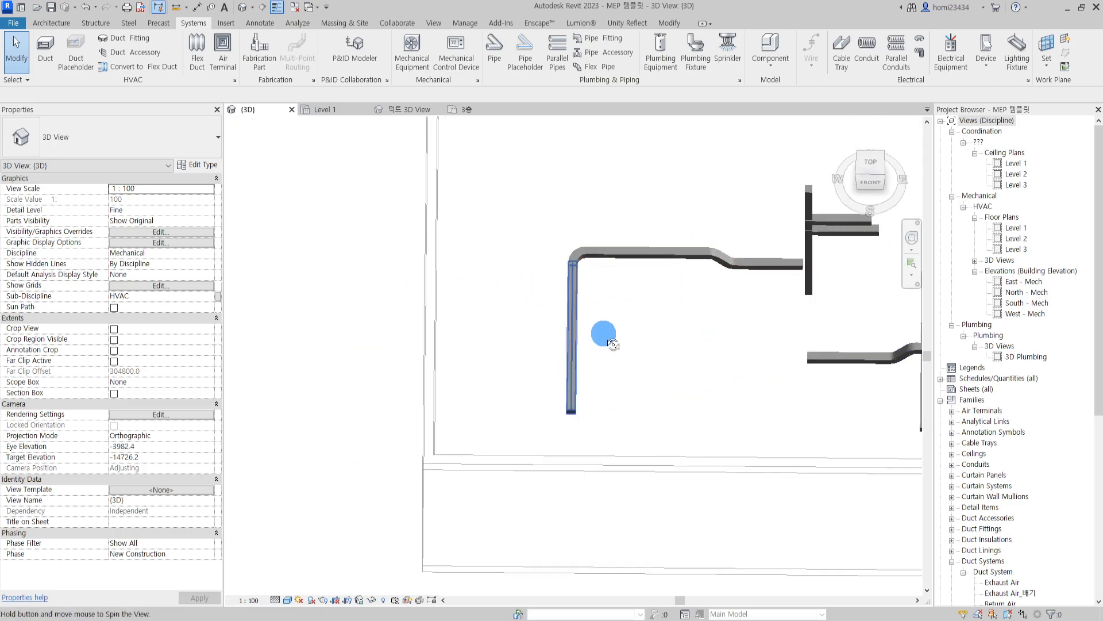
middle_click_drag(621, 387, 576, 365)
left_click(330, 111)
middle_click_drag(389, 310, 778, 221)
scroll(778, 221, "down", 4)
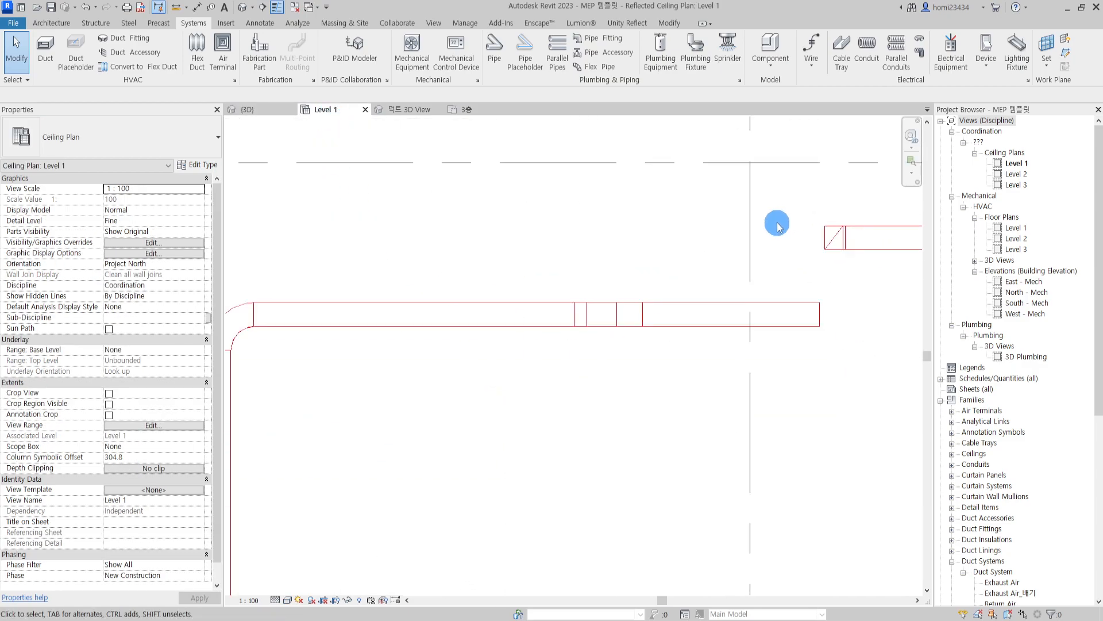
middle_click_drag(603, 286, 658, 229)
scroll(617, 304, "up", 2)
middle_click_drag(616, 308, 602, 309)
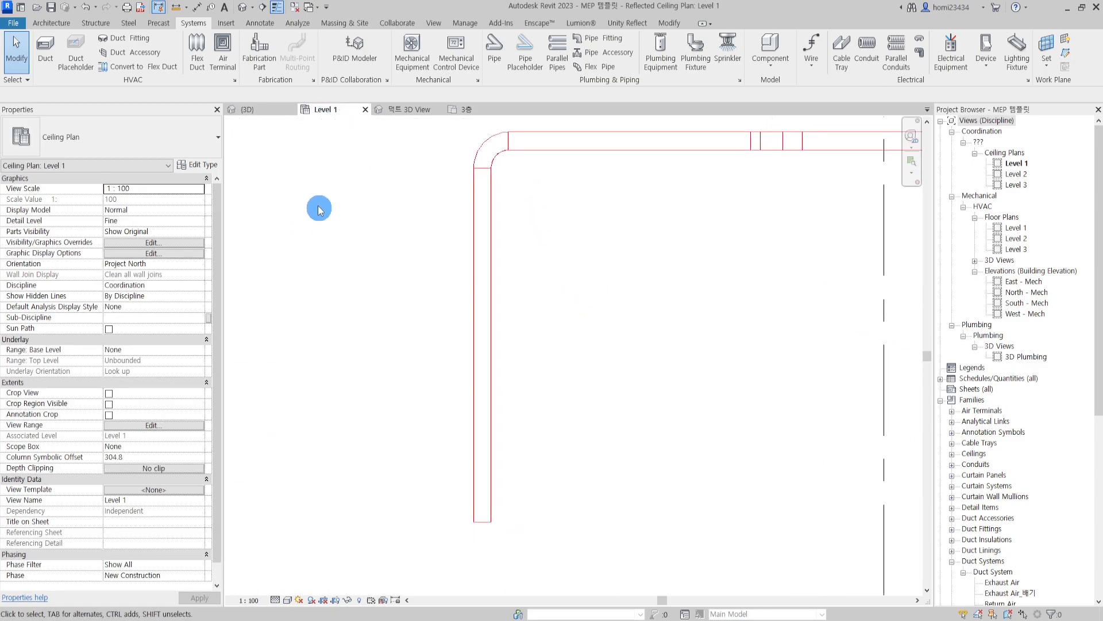
left_click(197, 60)
left_click(128, 136)
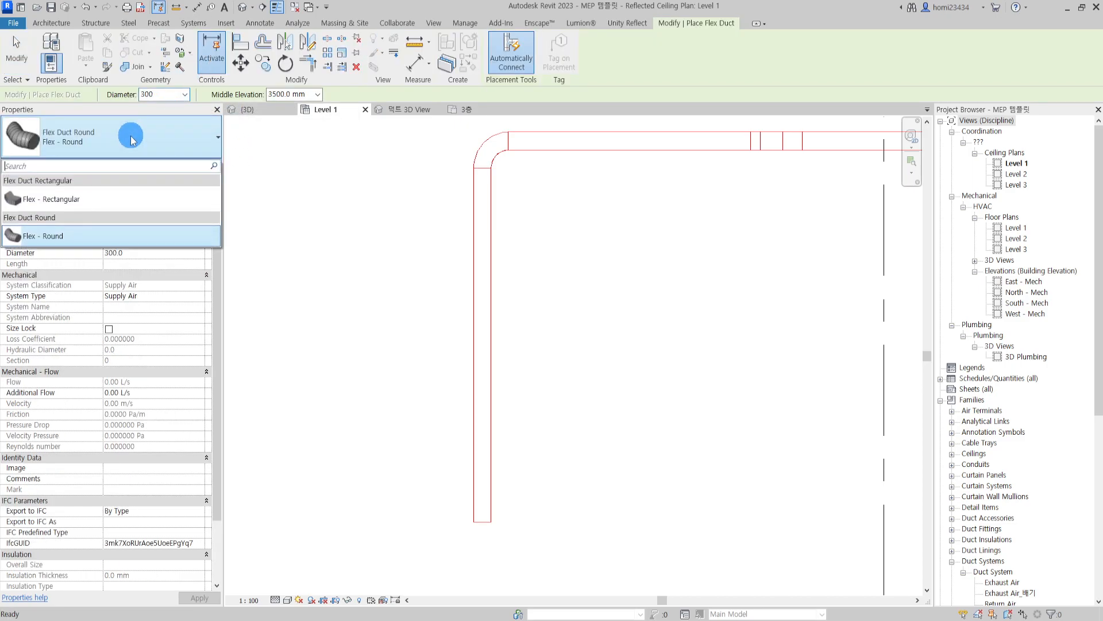
left_click(42, 230)
middle_click_drag(542, 257, 499, 252)
left_click(435, 256)
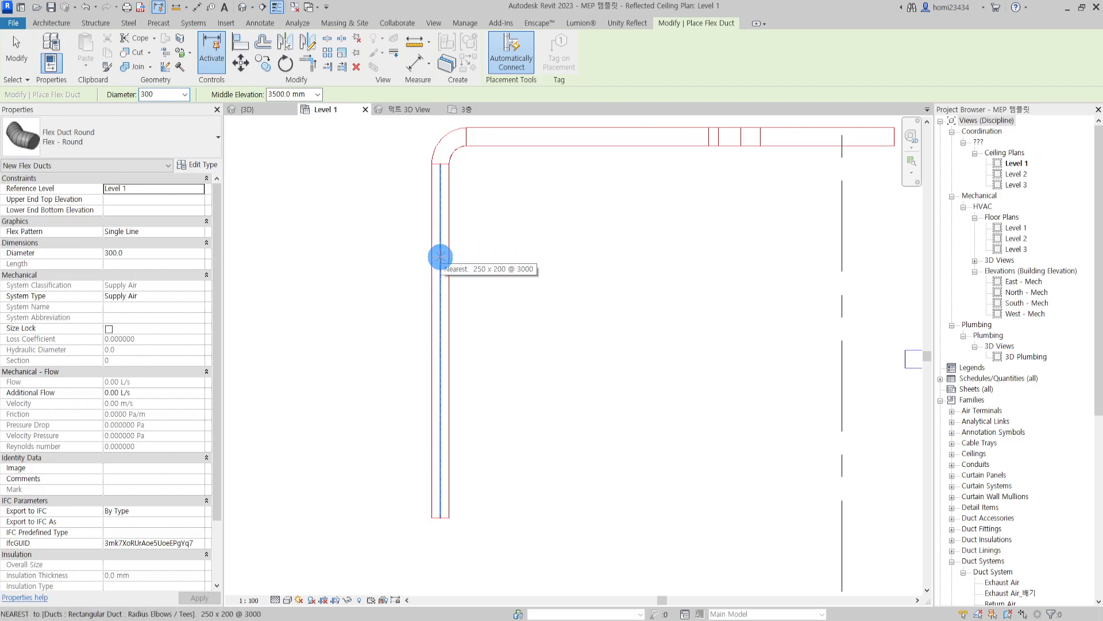
key("Escape")
key("Escape")
Draw a 300 diameter Flex - Round duct sideways from the exhaust duct leg, starting at 3000 mm and ending at 1500 mm elevation.
left_click(437, 247)
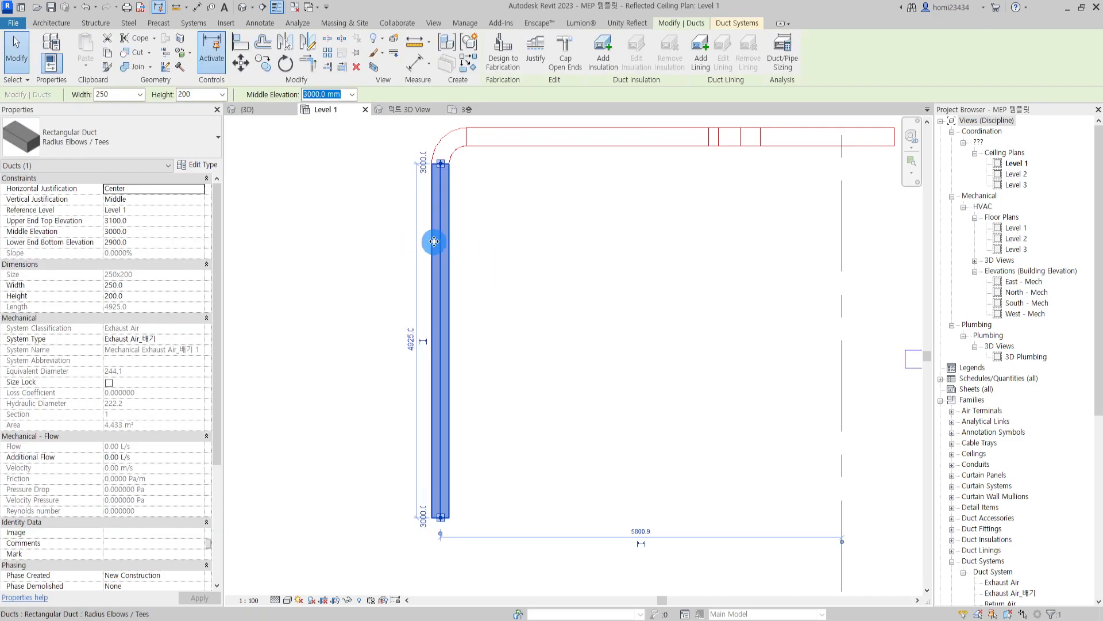
left_click(368, 230)
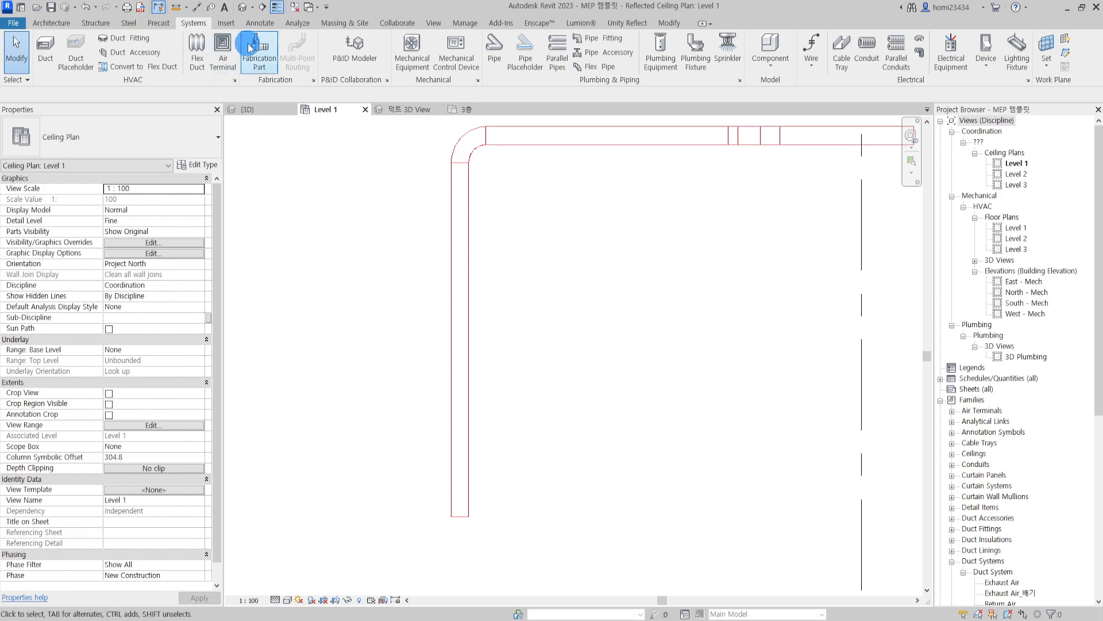
left_click(197, 51)
left_click(296, 94)
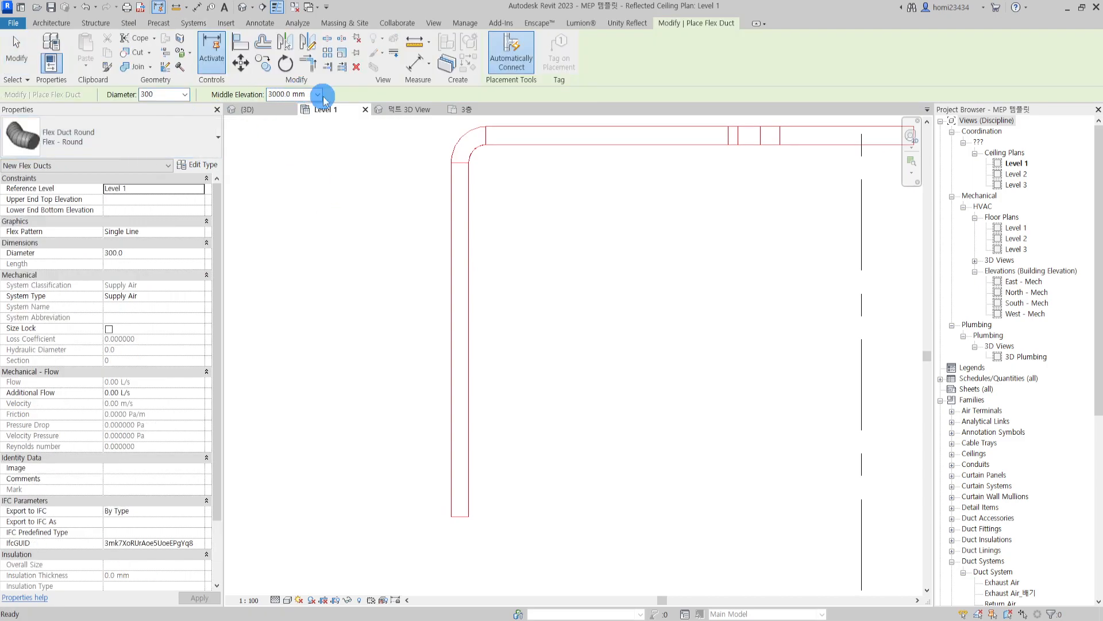
left_click(460, 257)
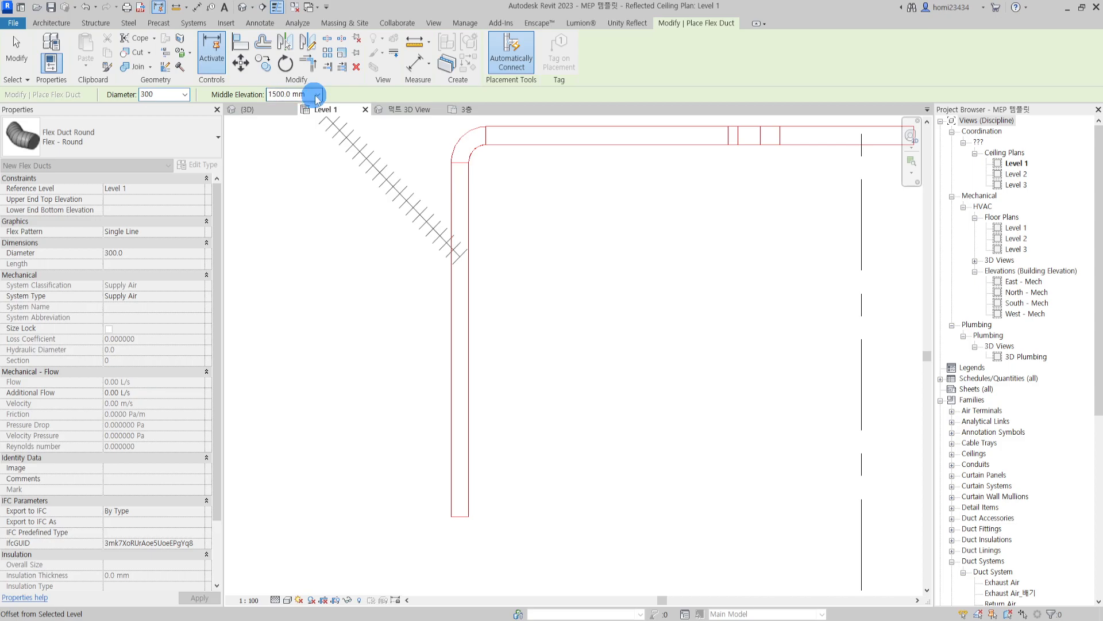
left_click(606, 258)
key("Escape")
key("Escape")
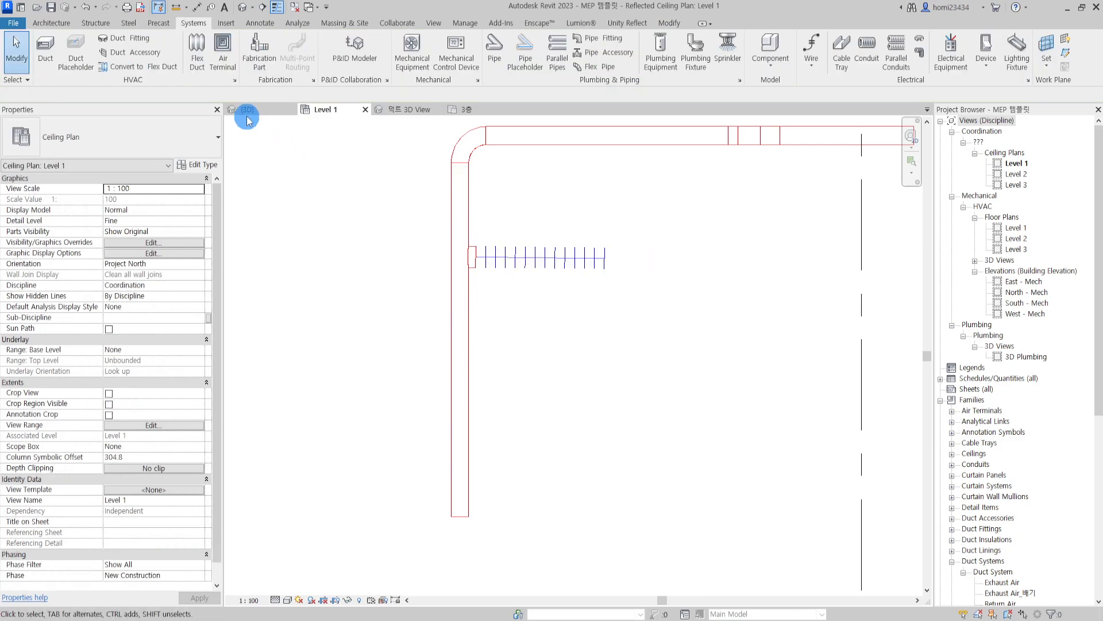
In the 3D view, set the flex duct's system type to Exhaust Air_배기.
left_click(252, 113)
middle_click_drag(698, 307, 649, 112, "shift")
scroll(623, 306, "up", 2)
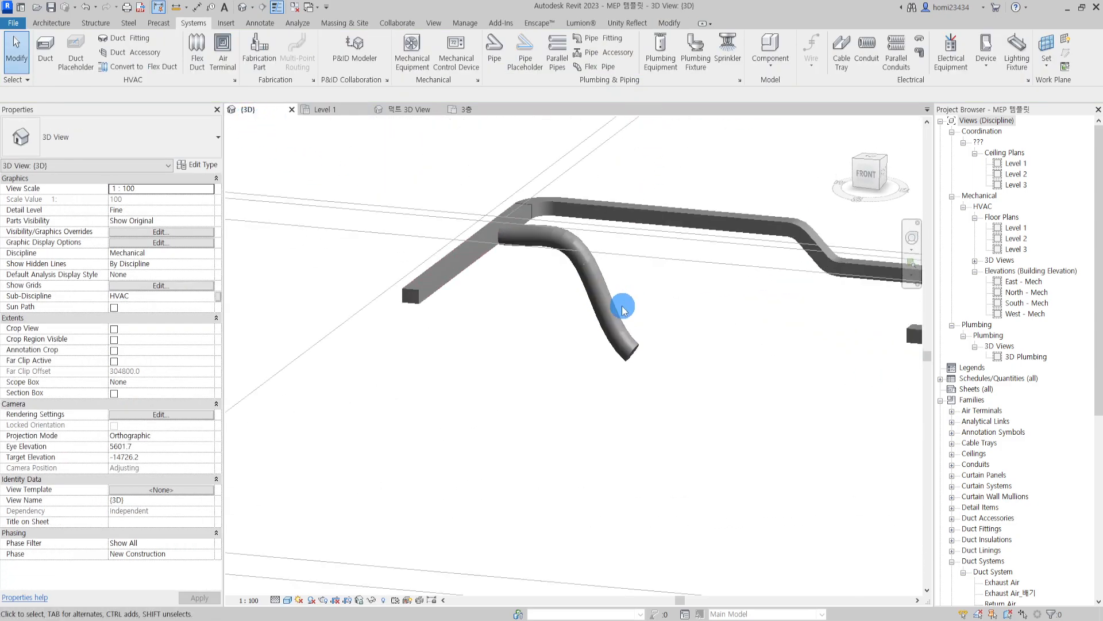
left_click(625, 321)
middle_click_drag(632, 323, 667, 339, "shift")
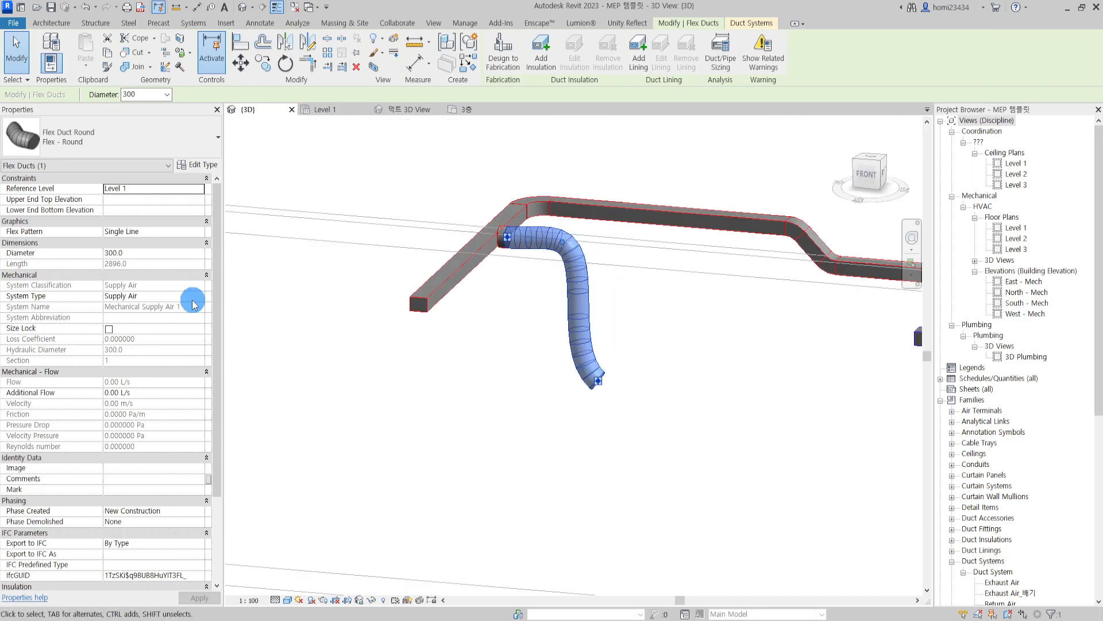
left_click(199, 297)
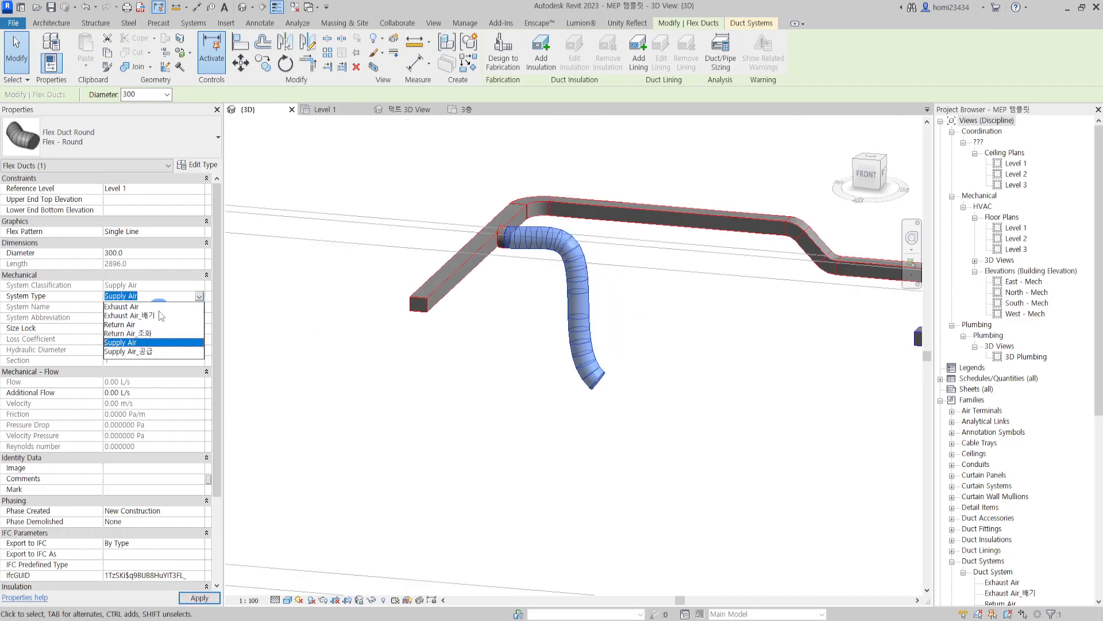
left_click(456, 364)
left_click(525, 396)
middle_click_drag(510, 394, 529, 320, "shift")
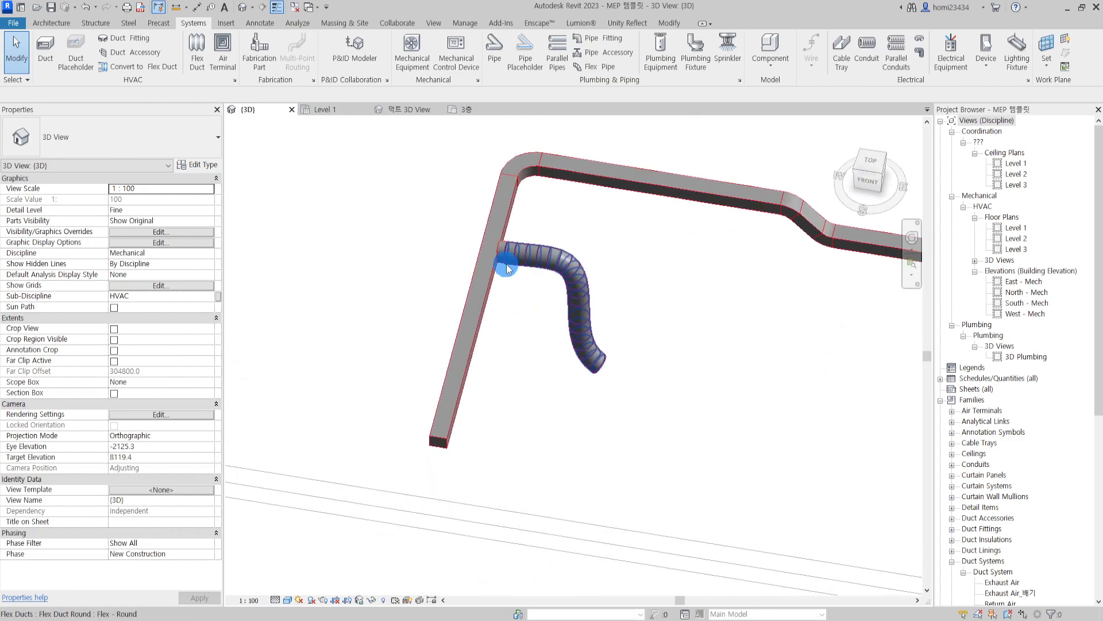
Set the width of the rectangular duct carrying the flex branch to 400 and increase its height.
middle_click_drag(506, 264, 489, 249, "shift")
scroll(502, 224, "up", 4)
middle_click_drag(531, 310, 426, 306, "shift")
left_click(453, 278)
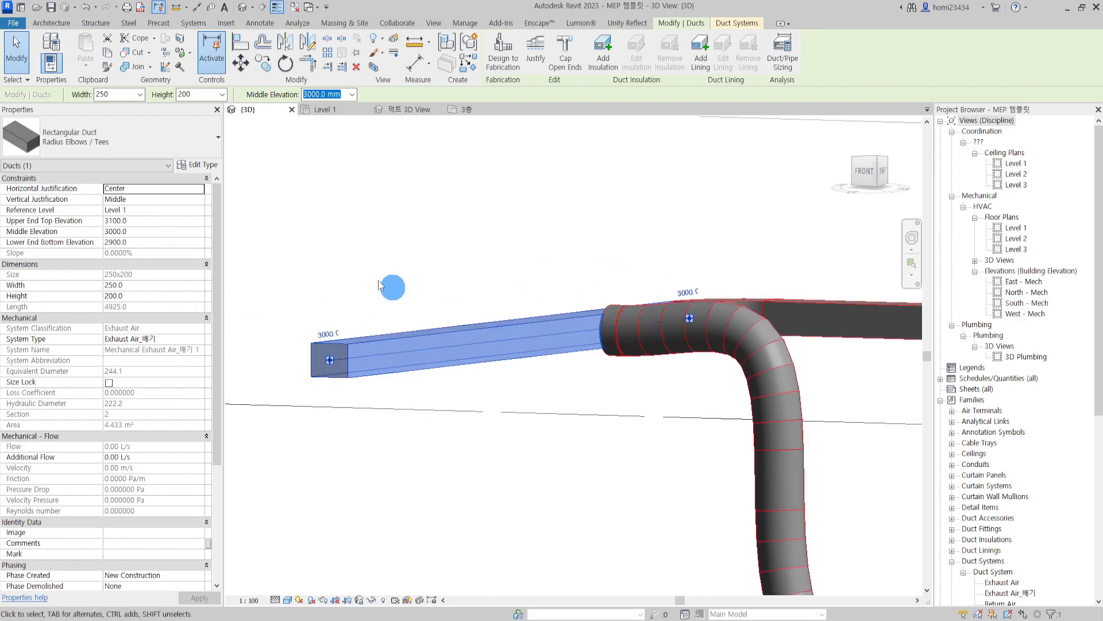
left_click(140, 94)
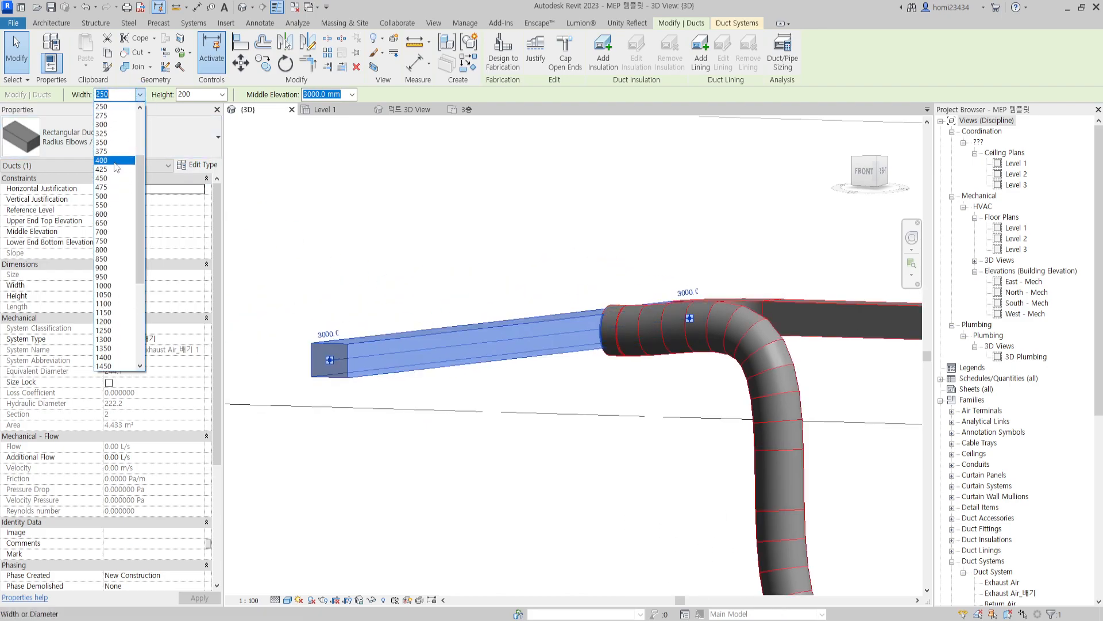
left_click(112, 161)
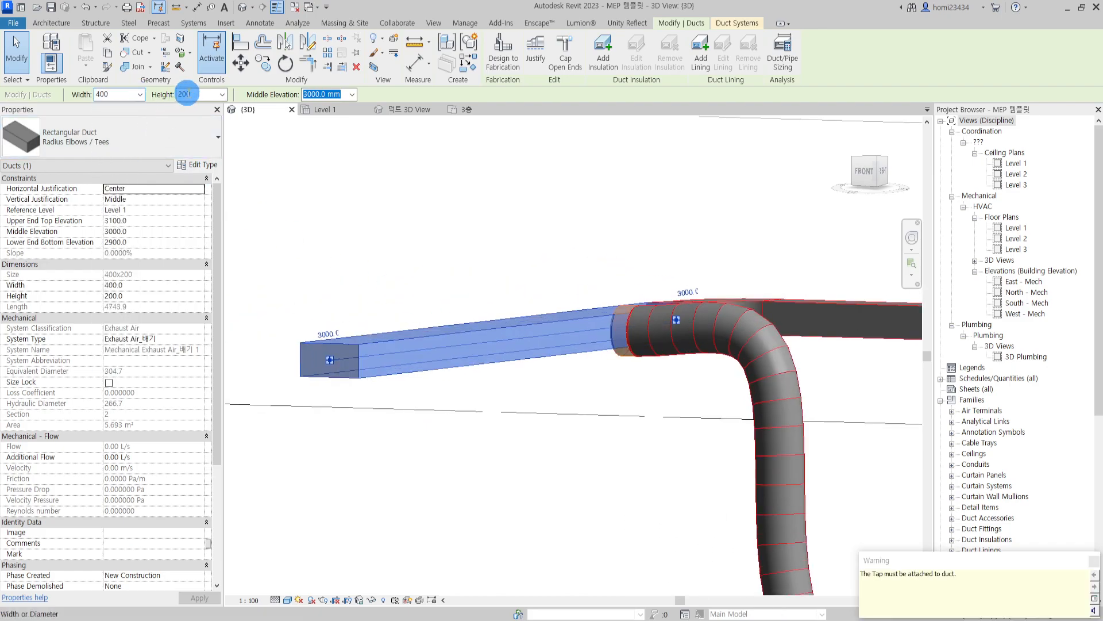
left_click(222, 95)
left_click(200, 216)
middle_click_drag(493, 253, 577, 298, "shift")
left_click(648, 379)
Reshape the flex duct by moving its open lower end slightly.
middle_click_drag(638, 401, 615, 377, "shift")
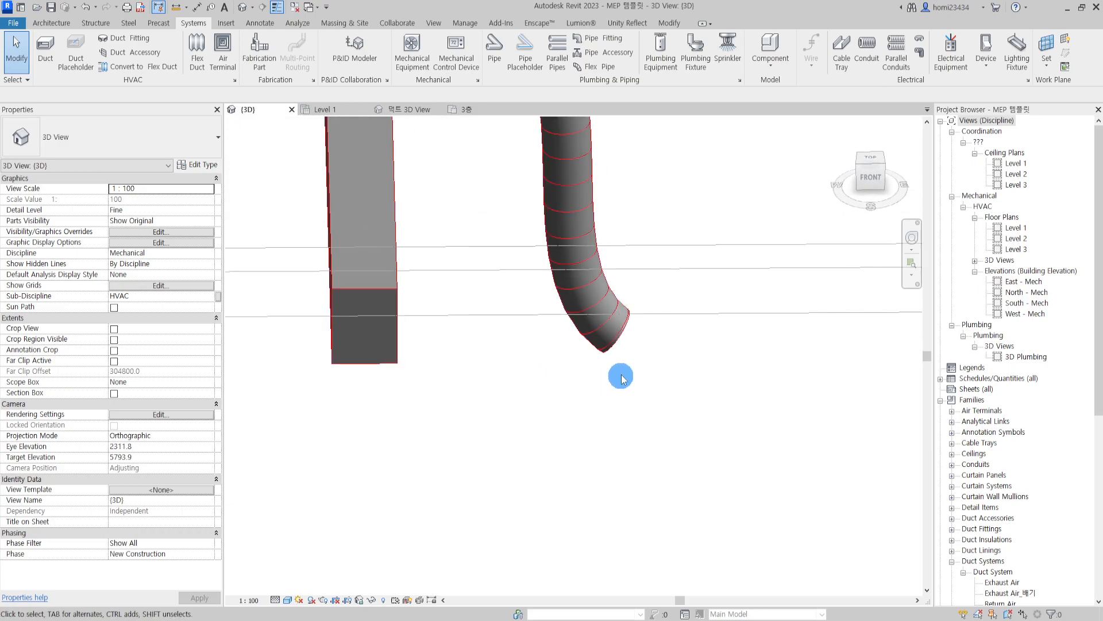
left_click(618, 339)
left_click_drag(591, 354, 581, 312)
middle_click_drag(581, 312, 582, 354, "shift")
left_click(633, 365)
left_click(595, 378)
scroll(596, 378, "up", 3)
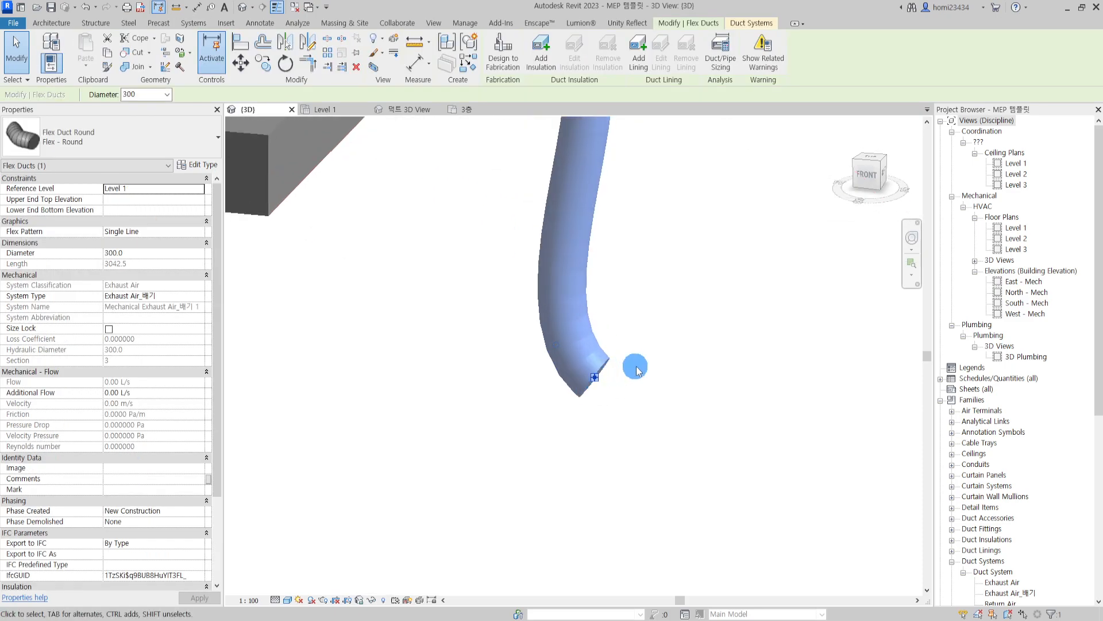
scroll(612, 369, "down", 3)
middle_click_drag(647, 325, 571, 288, "shift")
key("Escape")
On the Level 1 ceiling plan, copy the flex duct with its tap fitting twice along the same side of the main duct.
left_click(330, 111)
scroll(439, 304, "up", 4)
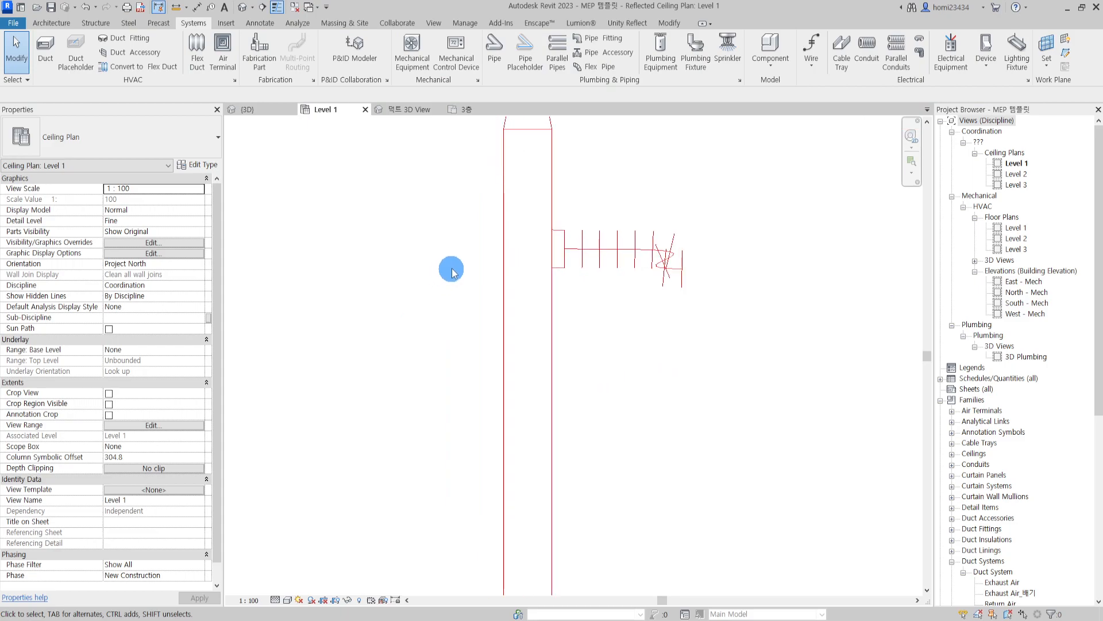
left_click(603, 274)
left_click(579, 262, "ctrl")
middle_click_drag(655, 339, 572, 292)
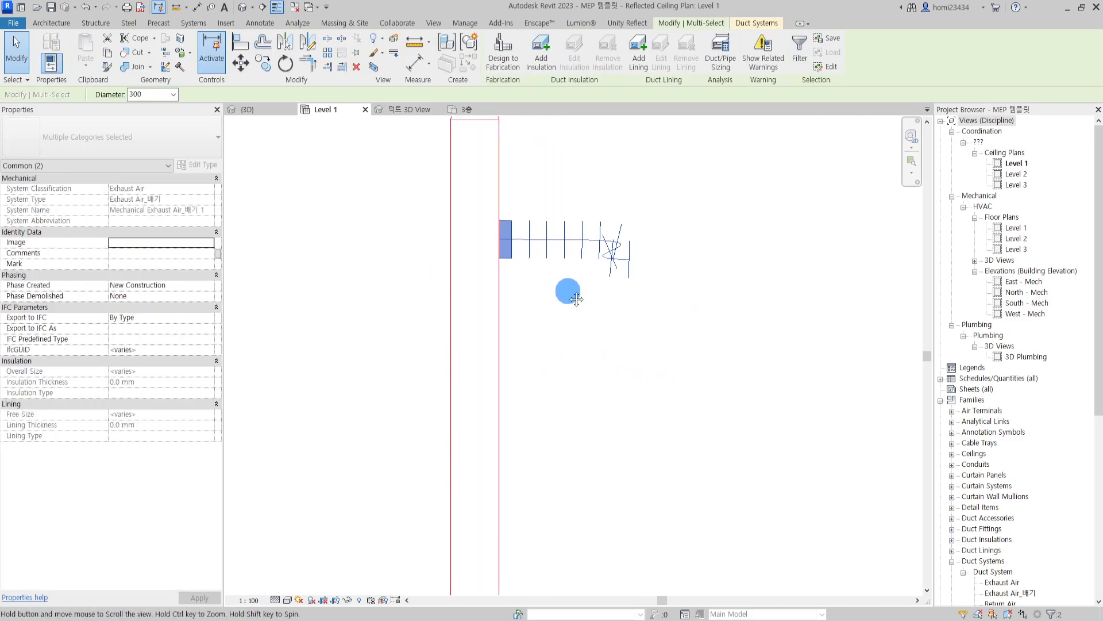
scroll(549, 325, "down", 2)
key("Escape")
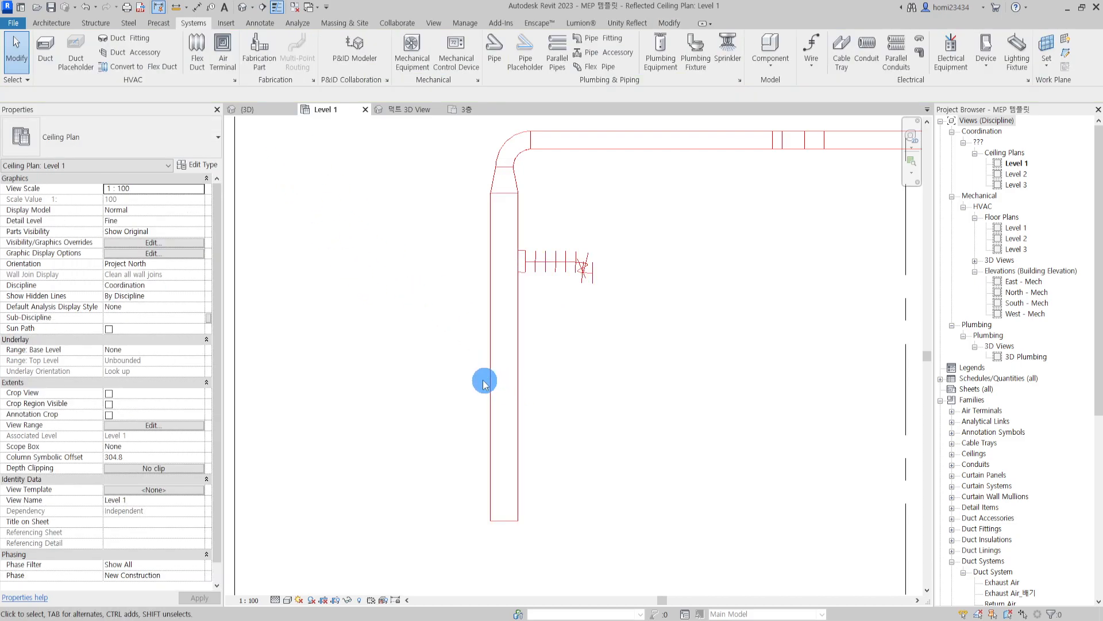
left_click_drag(685, 216, 566, 296)
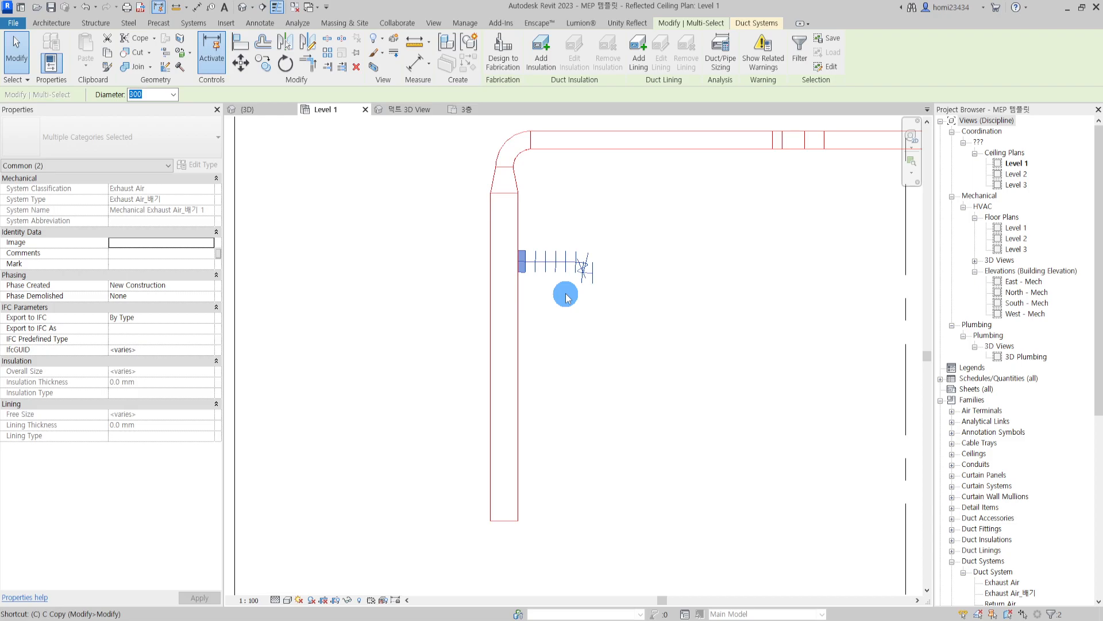
key("c")
key("o")
scroll(546, 270, "up", 3)
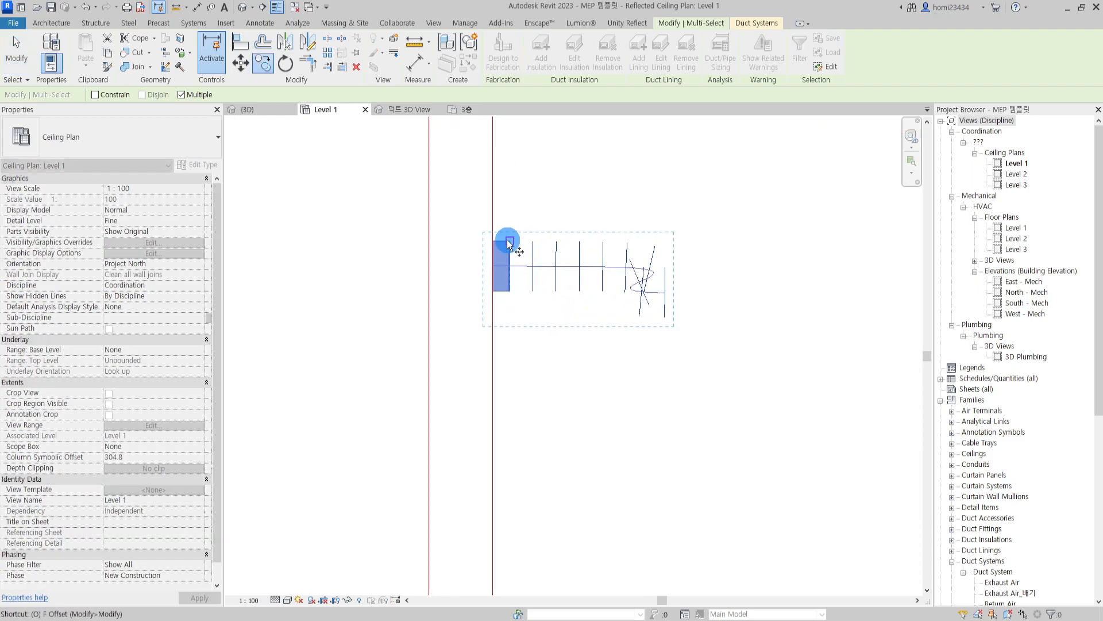
middle_click_drag(509, 432, 517, 299)
left_click(500, 298)
middle_click_drag(512, 416, 513, 268)
left_click(498, 387)
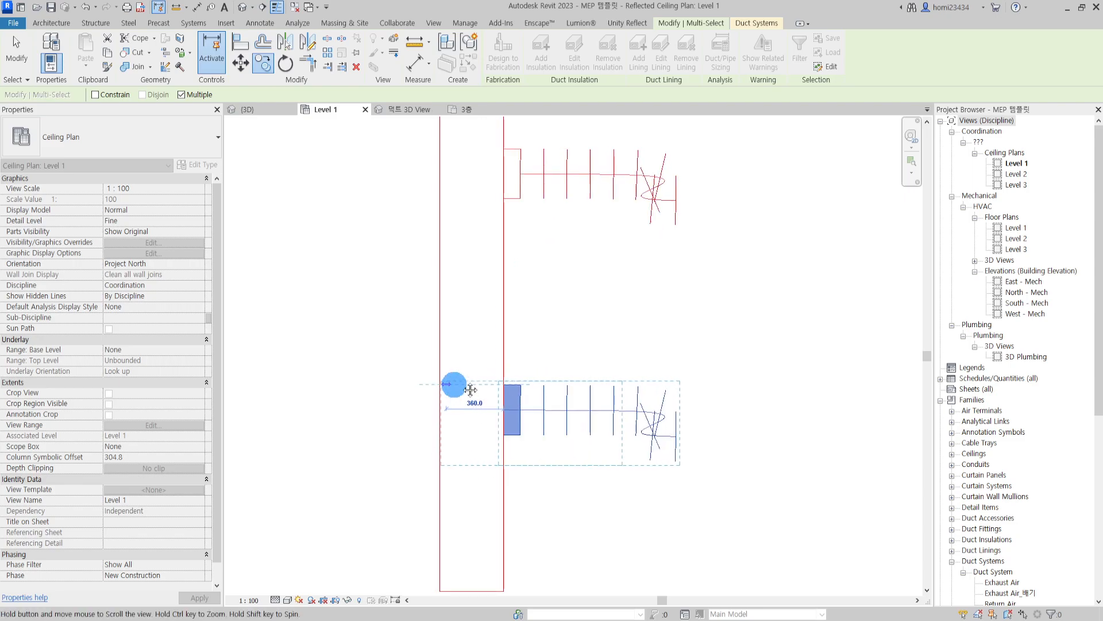
middle_click_drag(407, 400, 523, 351)
key("Escape")
key("Escape")
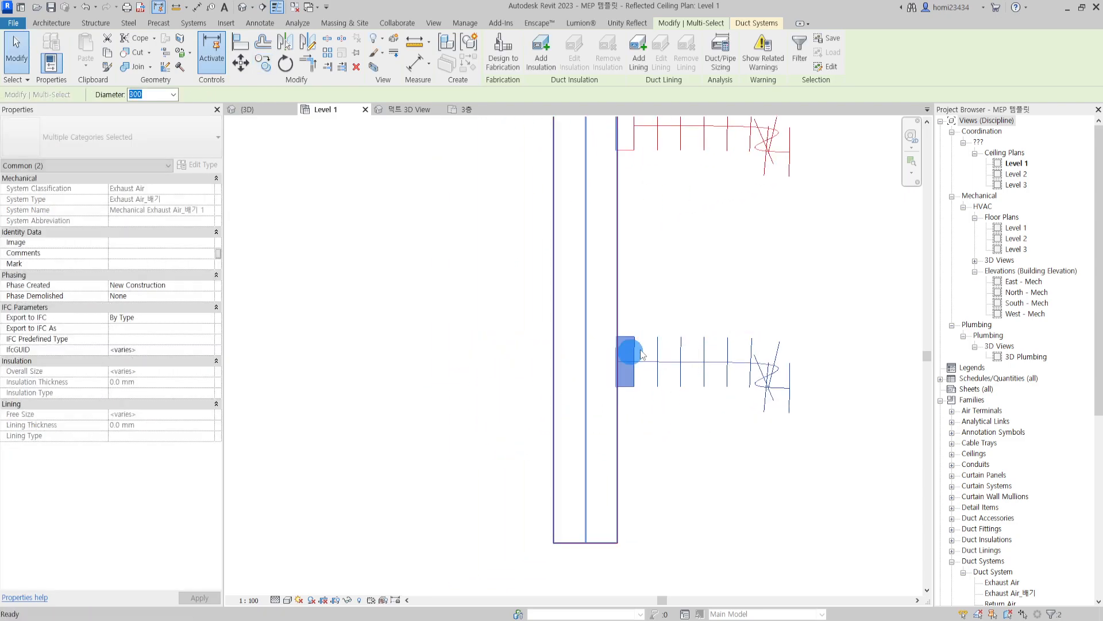
Mirror the lowest flex duct and its tap about the main duct's centerline onto the opposite side.
left_click_drag(809, 294, 707, 373)
left_click_drag(631, 427, 631, 427)
key("m")
key("m")
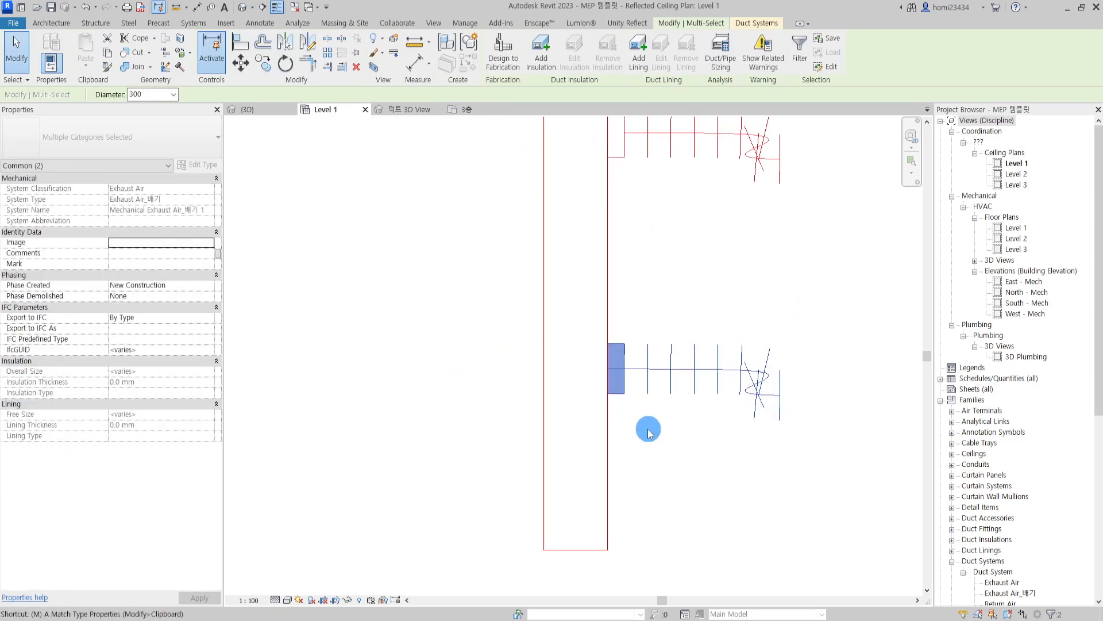
left_click(607, 374)
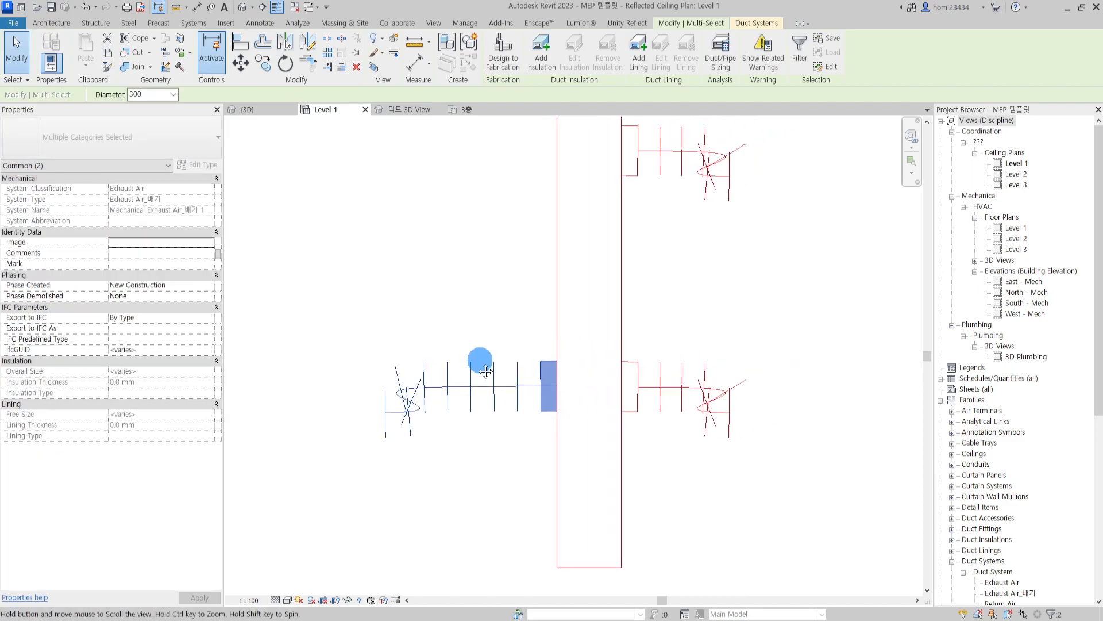
left_click(500, 351)
scroll(489, 359, "down", 2)
Review the copied and mirrored flex branches along the main duct in the 3D view.
left_click(247, 109)
middle_click_drag(498, 320, 563, 494, "shift")
middle_click_drag(599, 352, 620, 315, "shift")
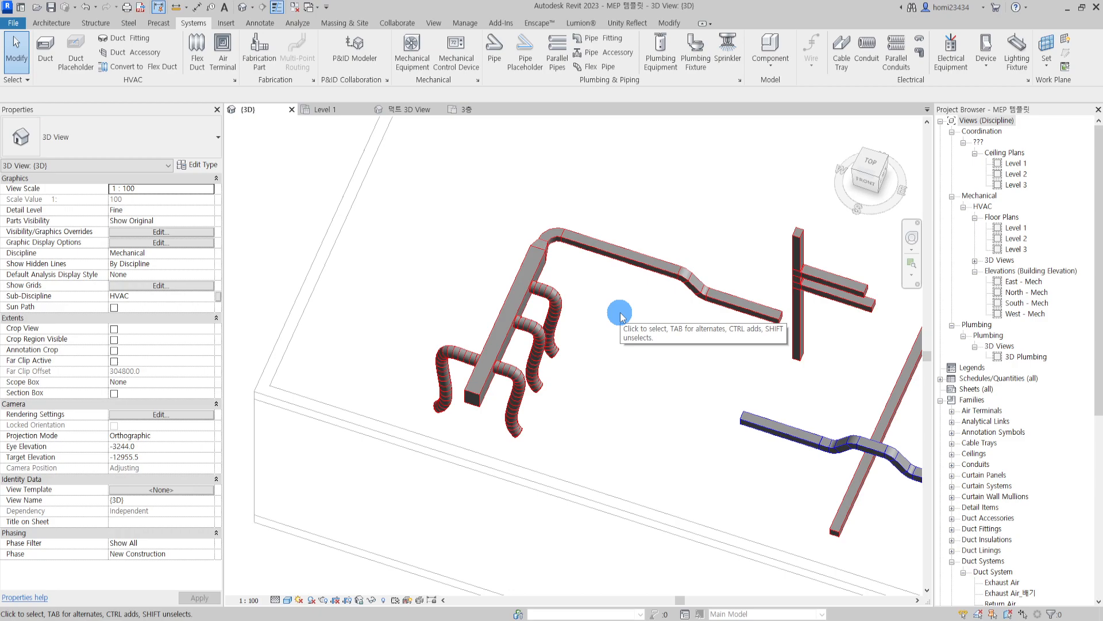
middle_click_drag(620, 313, 622, 260)
scroll(626, 261, "up", 3)
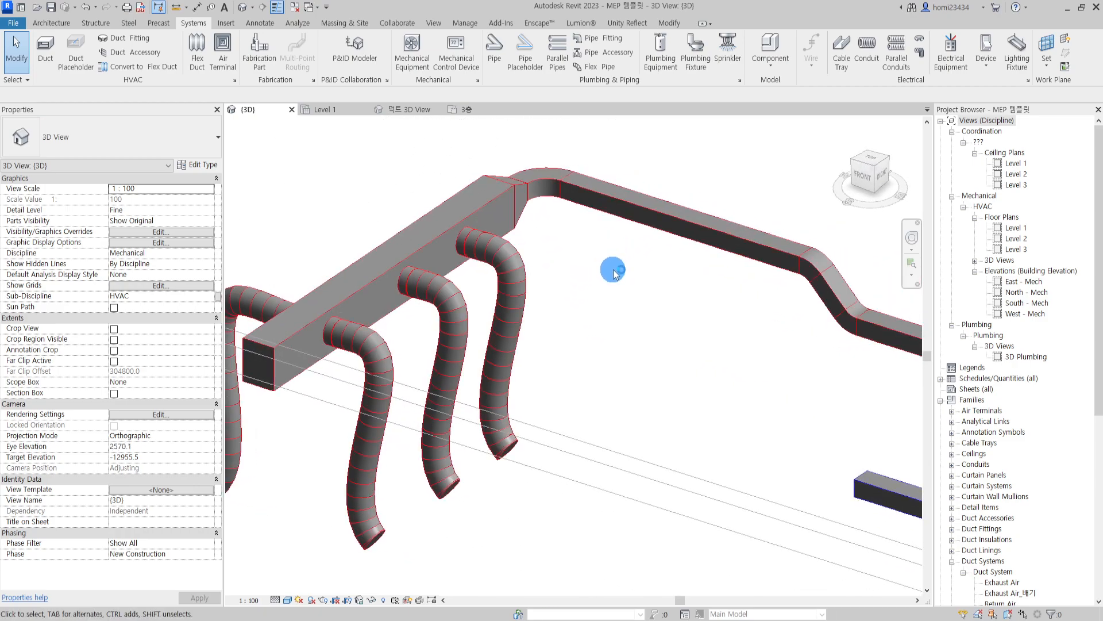
scroll(613, 273, "down", 2)
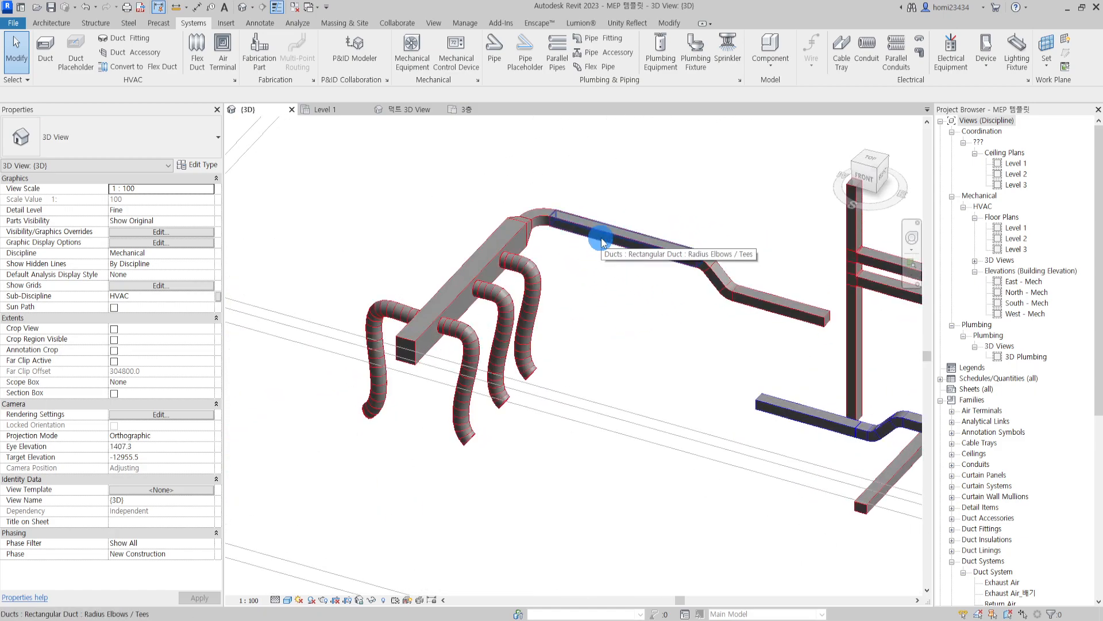
scroll(611, 266, "up", 4)
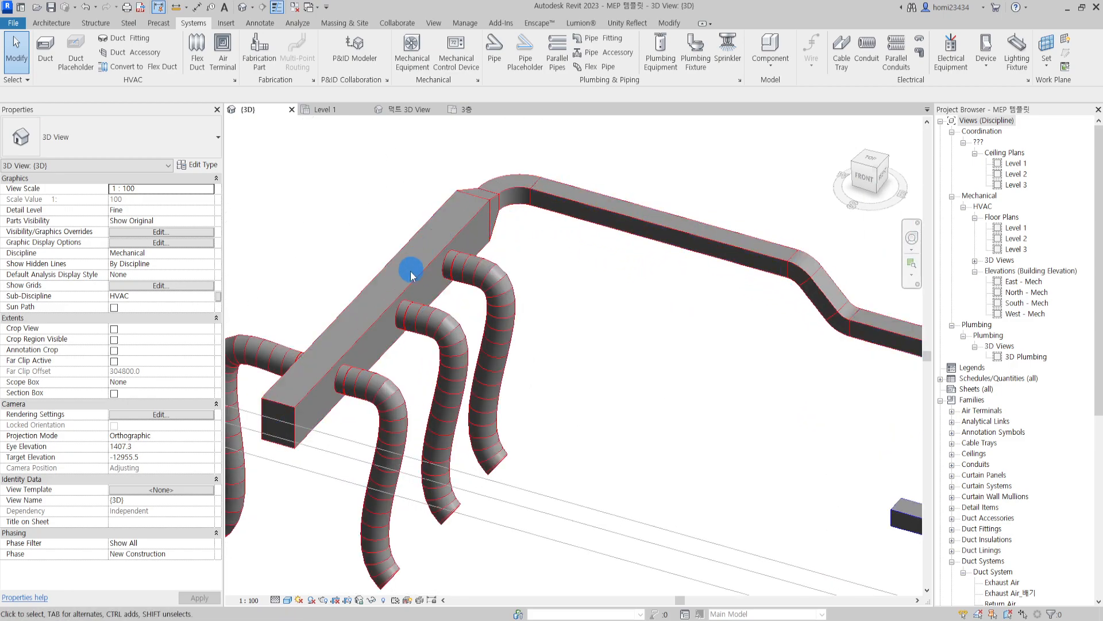
Add Duct Wrap insulation 25 mm thick to the straight 250x200 duct between the radius elbow and the sloped offset.
left_click(635, 223)
middle_click_drag(599, 275, 648, 278)
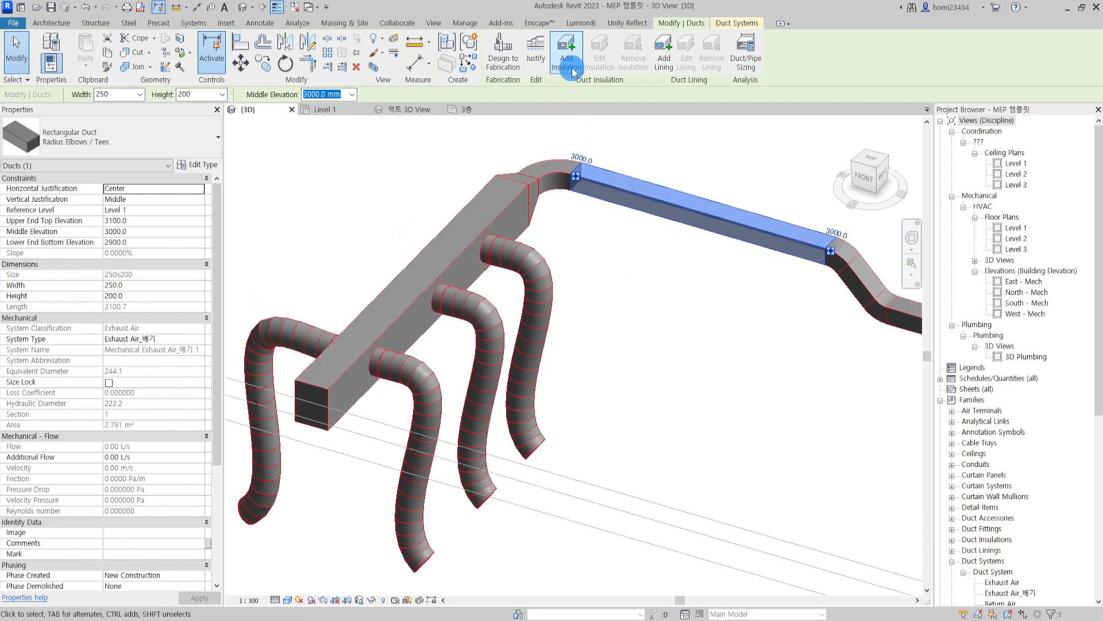
left_click(567, 58)
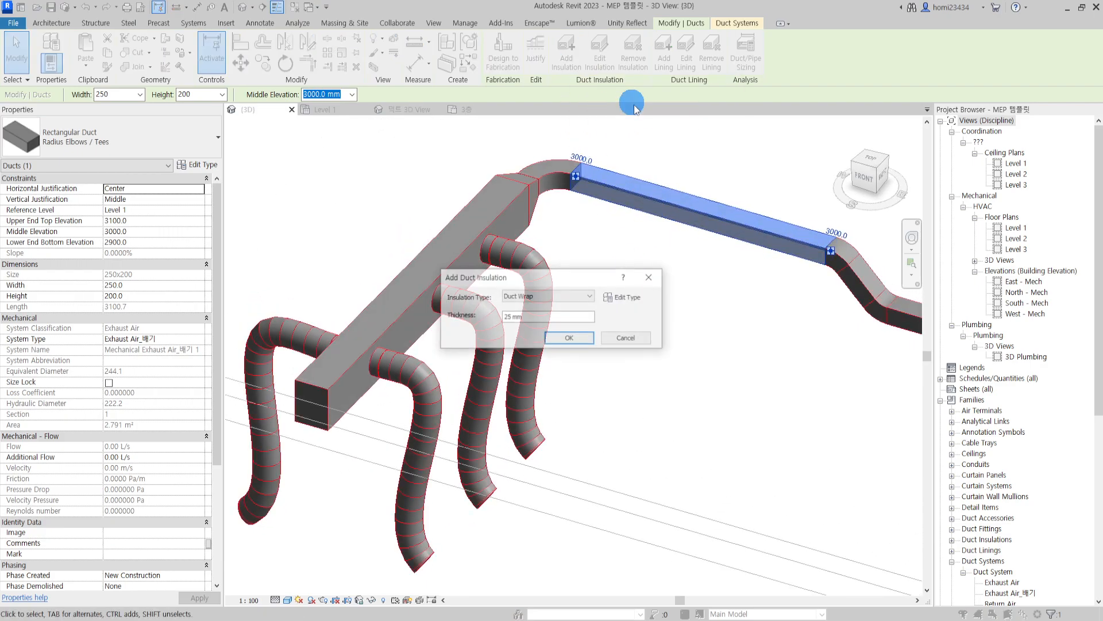
left_click(544, 296)
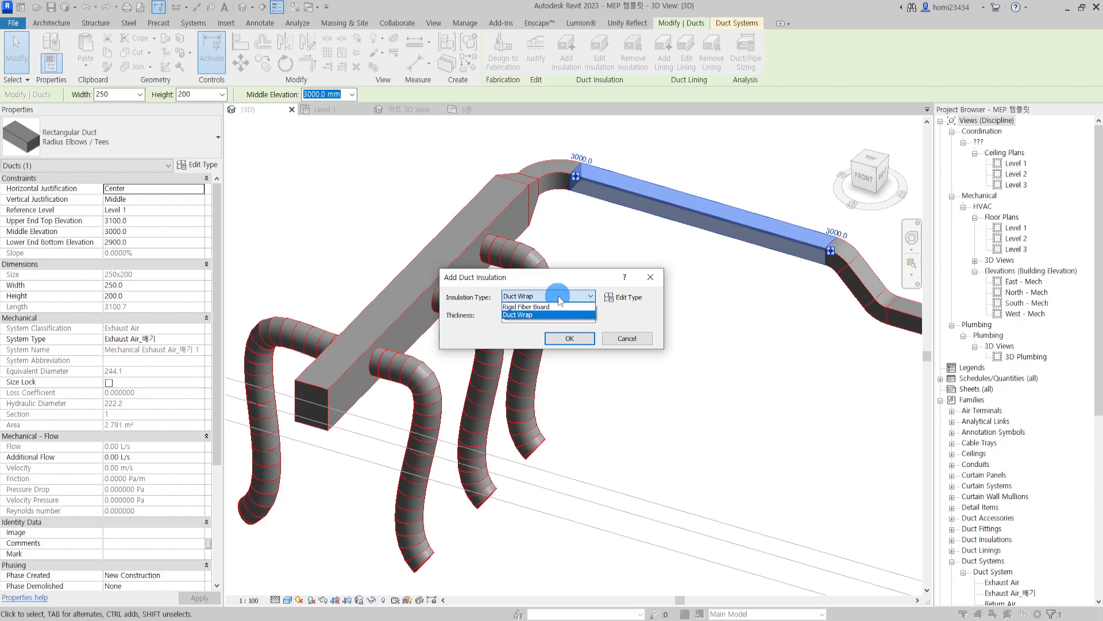
left_click(542, 316)
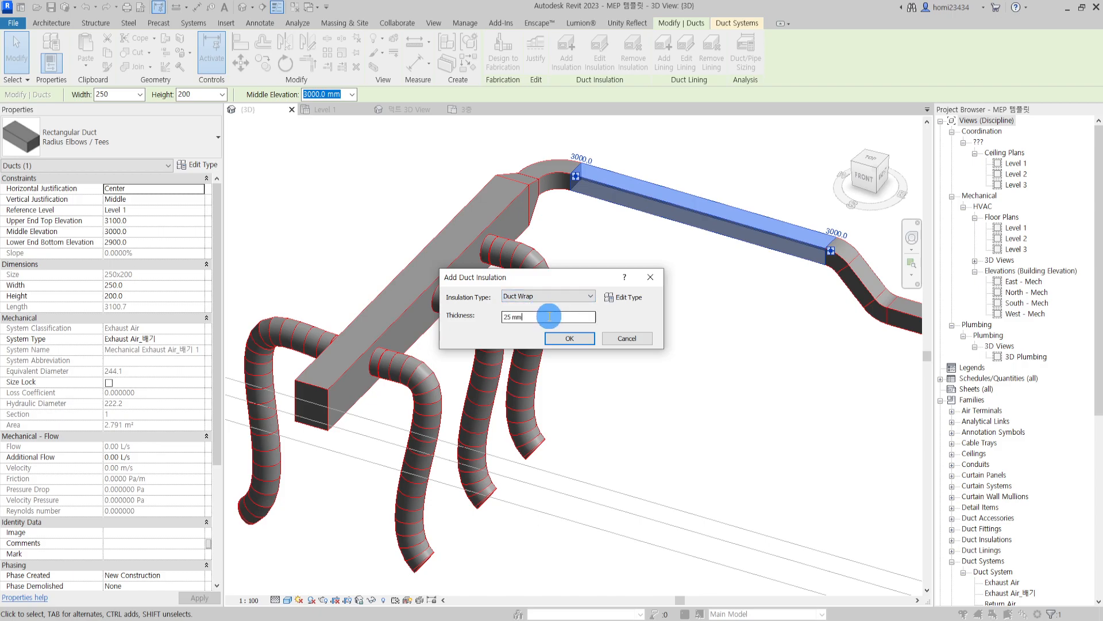
left_click(581, 339)
left_click(697, 298)
scroll(602, 223, "up", 3)
middle_click_drag(601, 224, 595, 160, "shift")
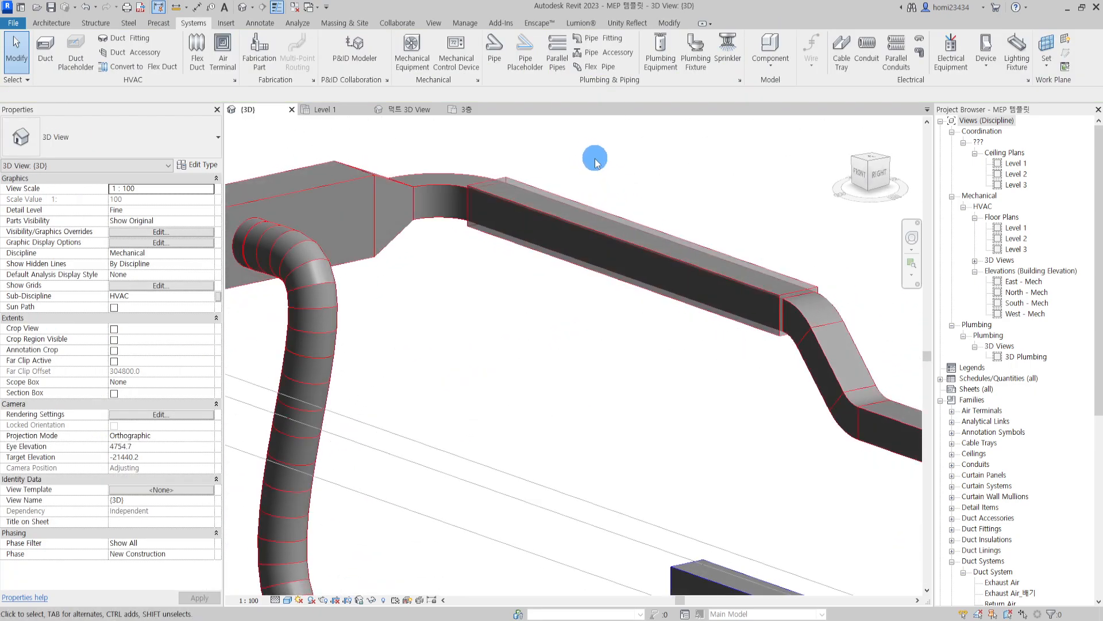
Open the duct lining settings for the insulated duct and inspect the material of the Fiberglass Board type.
left_click(578, 209)
middle_click_drag(604, 197, 635, 212, "shift")
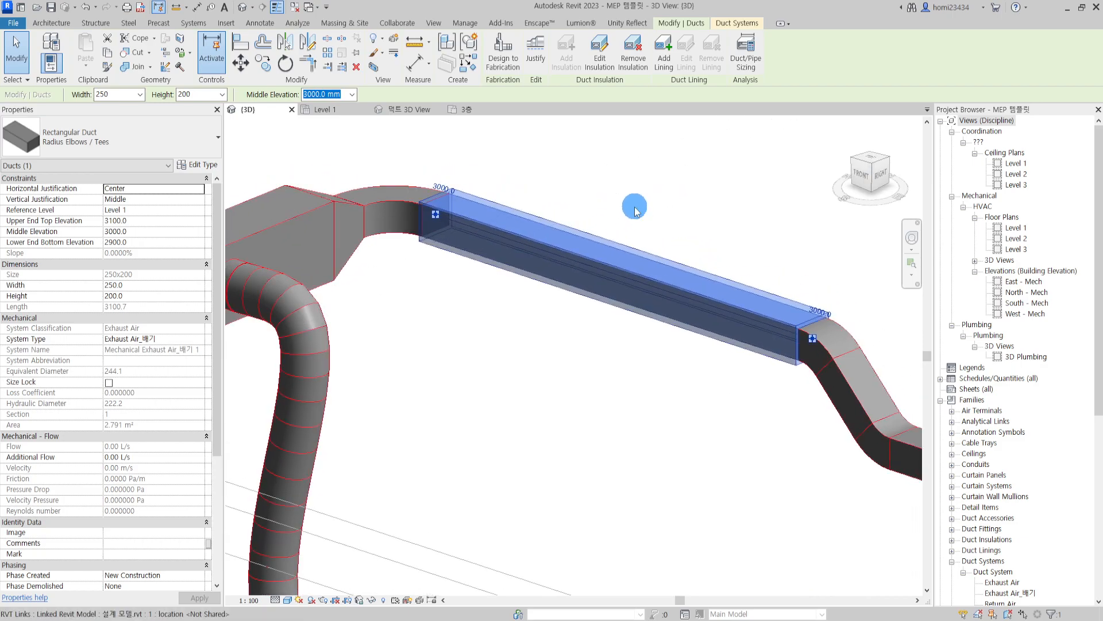
left_click(659, 72)
left_click(569, 316)
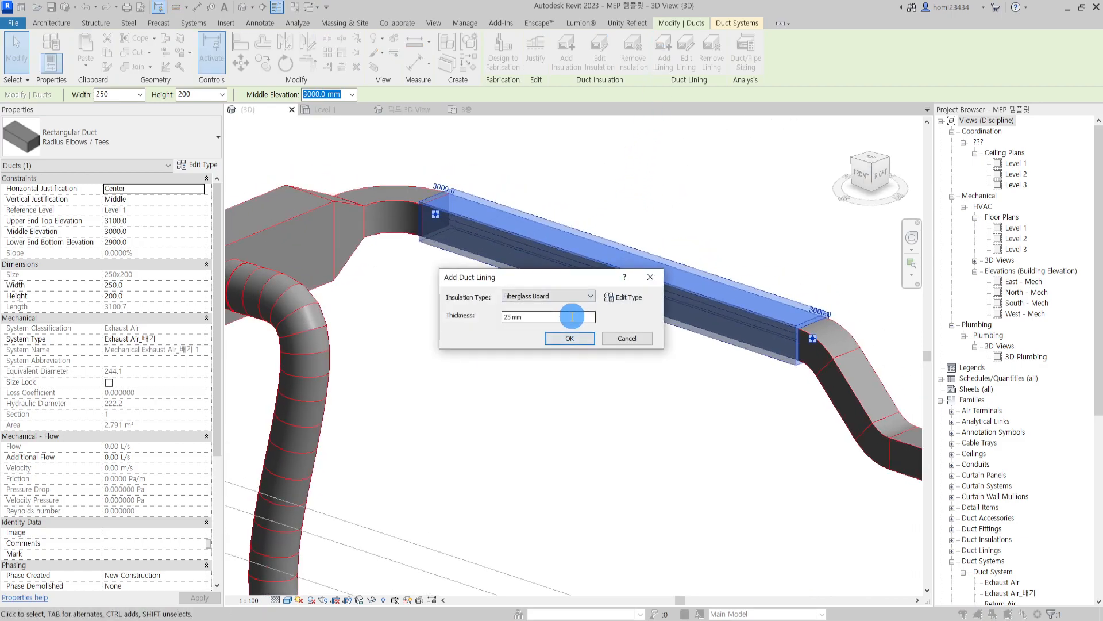
left_click(623, 298)
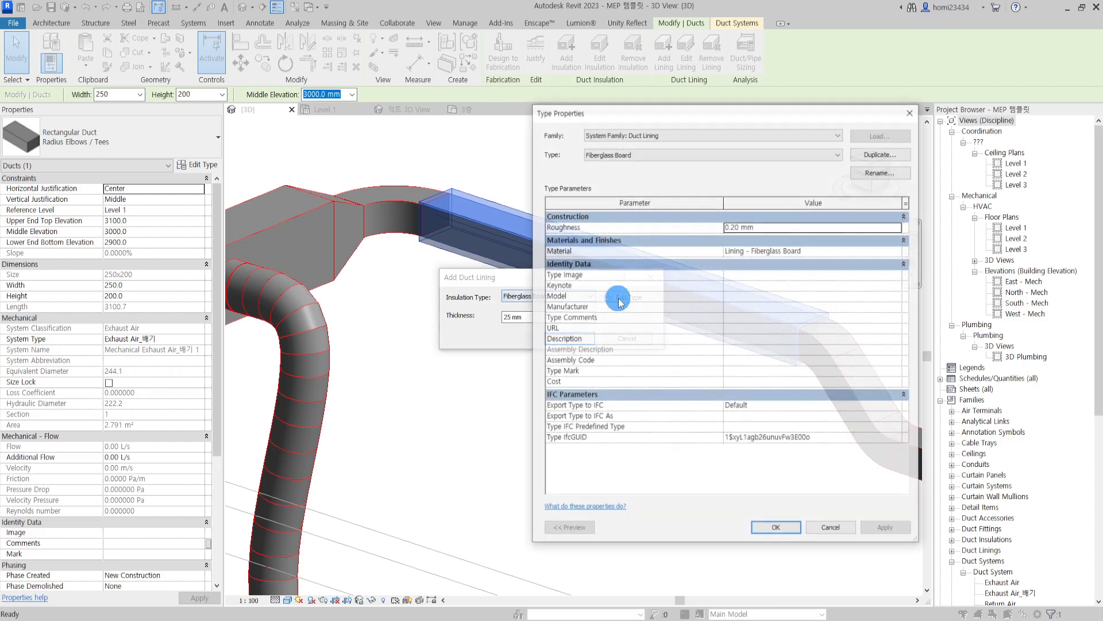
left_click(837, 251)
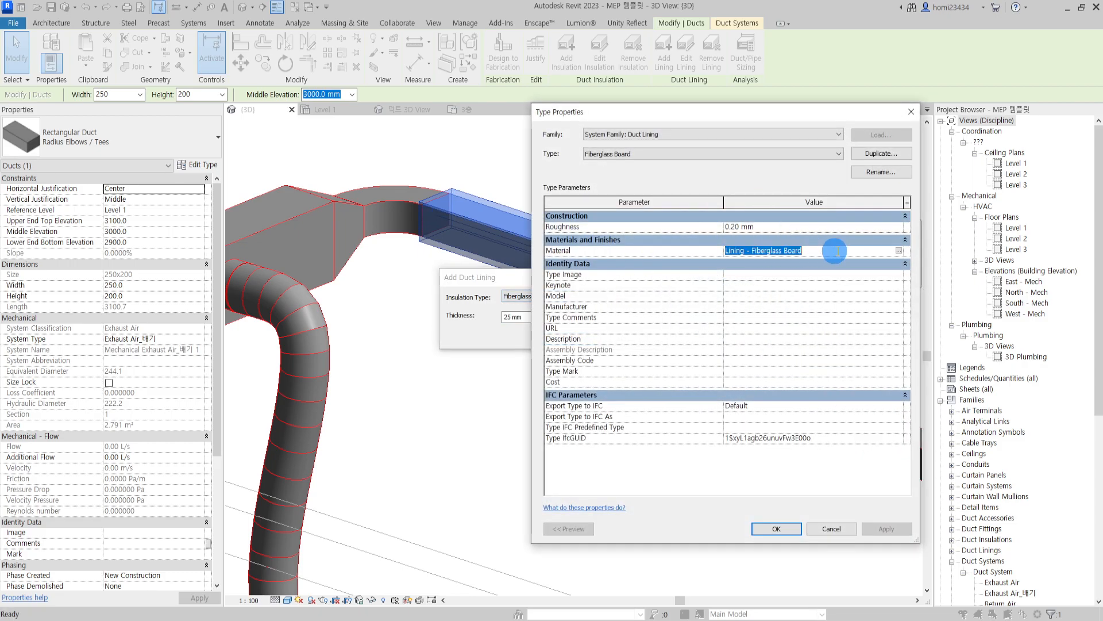
left_click(900, 251)
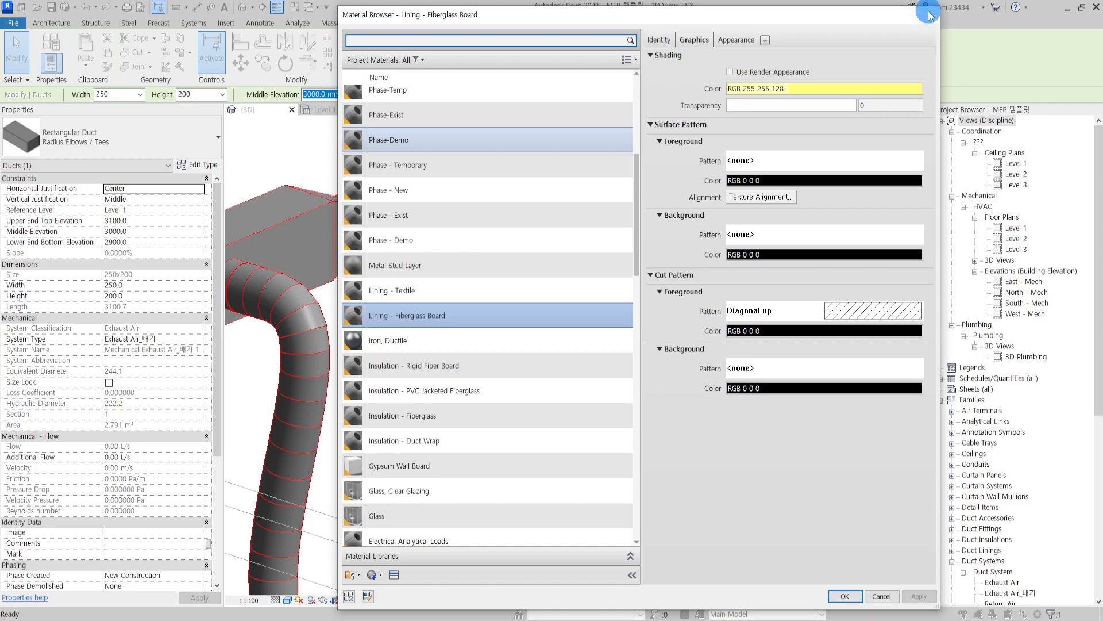
left_click(929, 15)
left_click(912, 114)
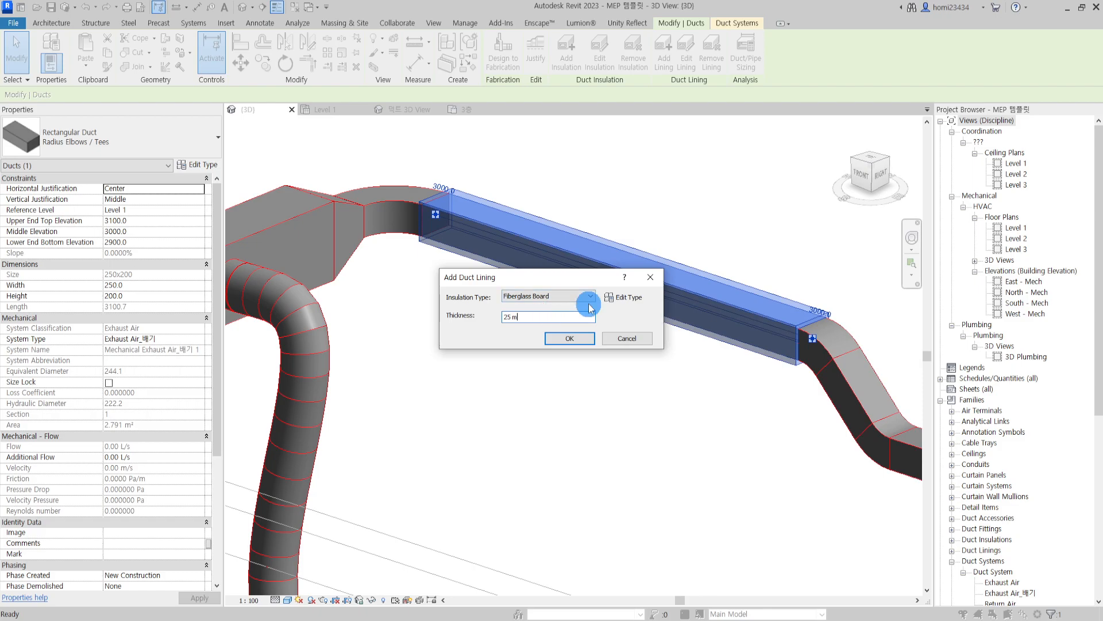
Try to add Fiberglass Board lining 50 mm thick to the insulated duct.
type("50")
key("Return")
left_click(732, 277)
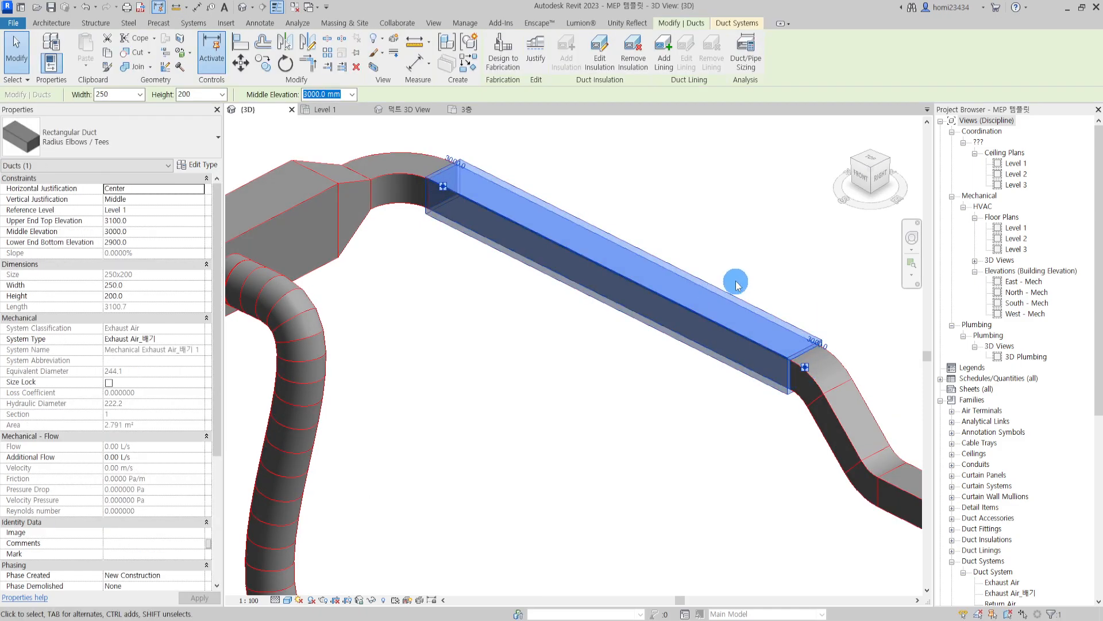
Examine the insulated duct and its neighbouring duct run from several angles in the 3D view.
scroll(688, 257, "up", 2)
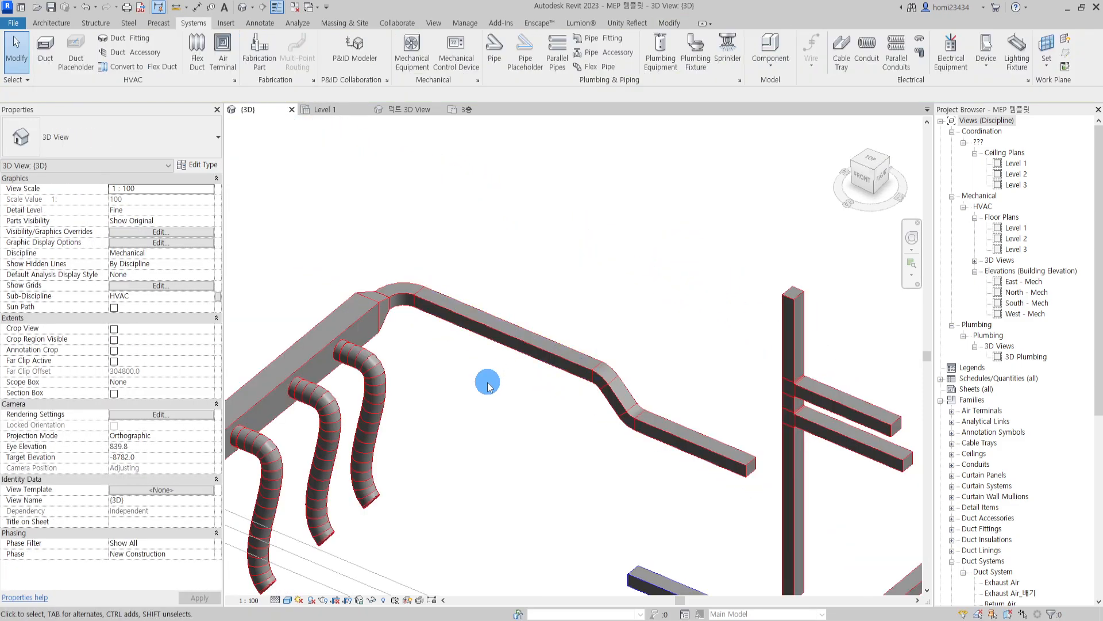
middle_click_drag(480, 384, 646, 305)
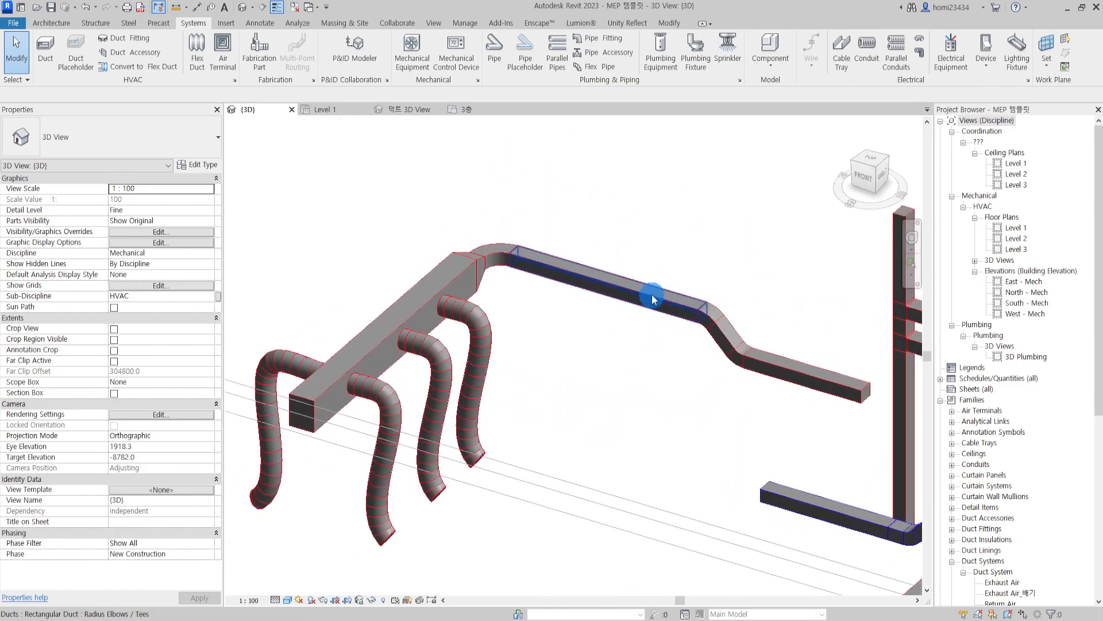
scroll(655, 264, "up", 3)
left_click_drag(677, 222, 570, 351)
middle_click_drag(570, 352, 389, 174, "shift")
left_click(585, 370)
left_click(596, 320)
left_click(574, 343)
left_click(573, 298)
left_click(598, 384)
scroll(607, 345, "down", 3)
On the Level 1 ceiling plan, draw a horizontal 250x200 duct placeholder about 4500 mm long at 1500 mm middle elevation above the existing ducts.
left_click(330, 110)
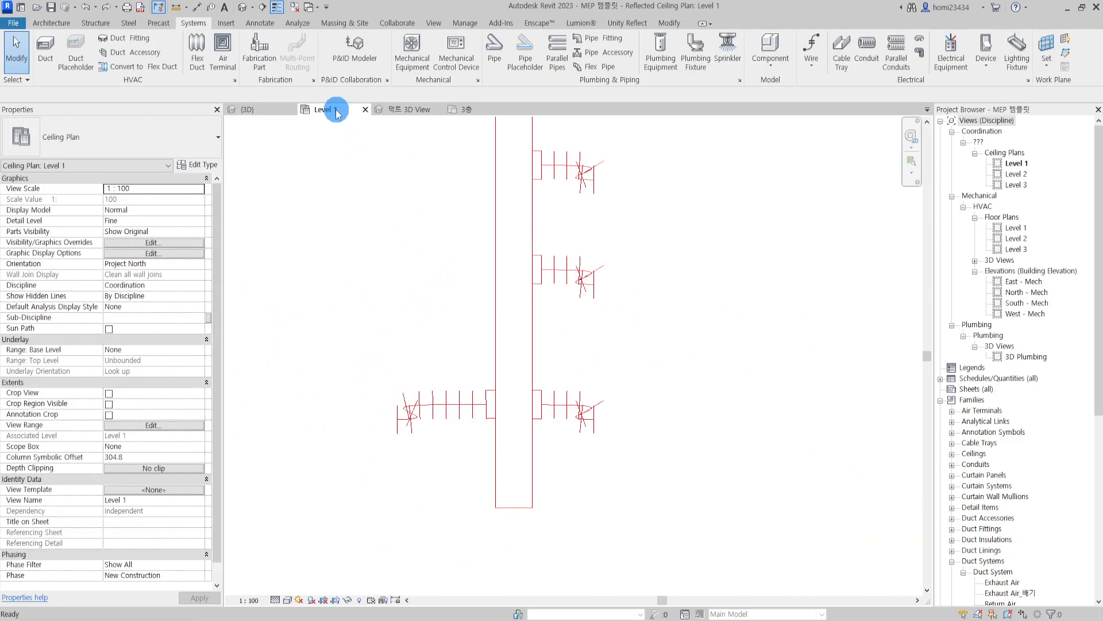
scroll(543, 274, "down", 2)
middle_click_drag(544, 274, 657, 299)
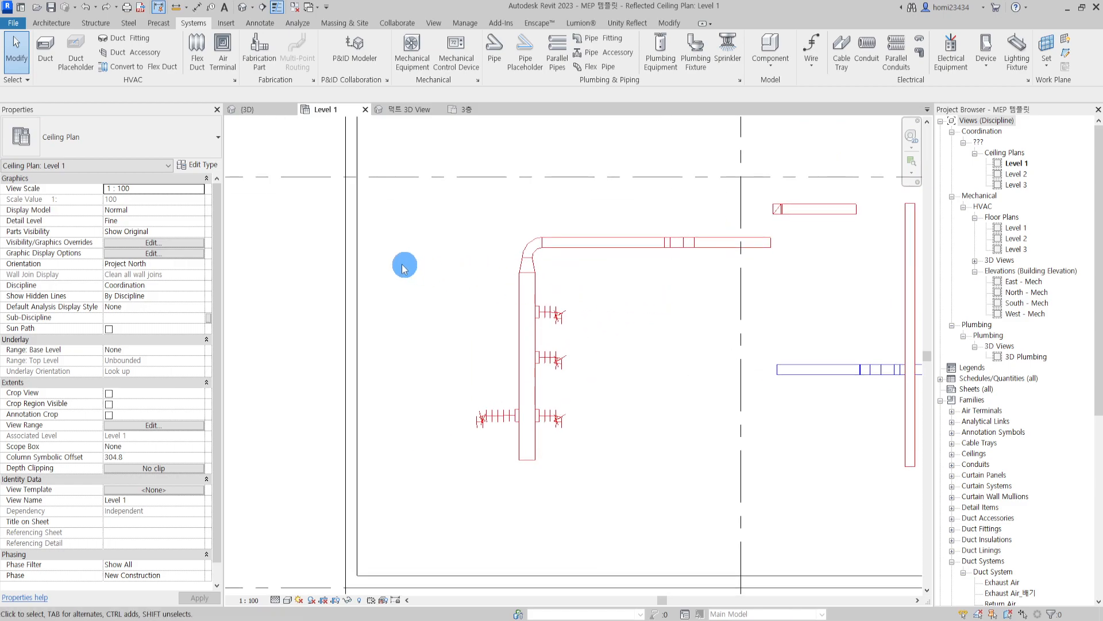
middle_click_drag(419, 147, 415, 249)
left_click(79, 46)
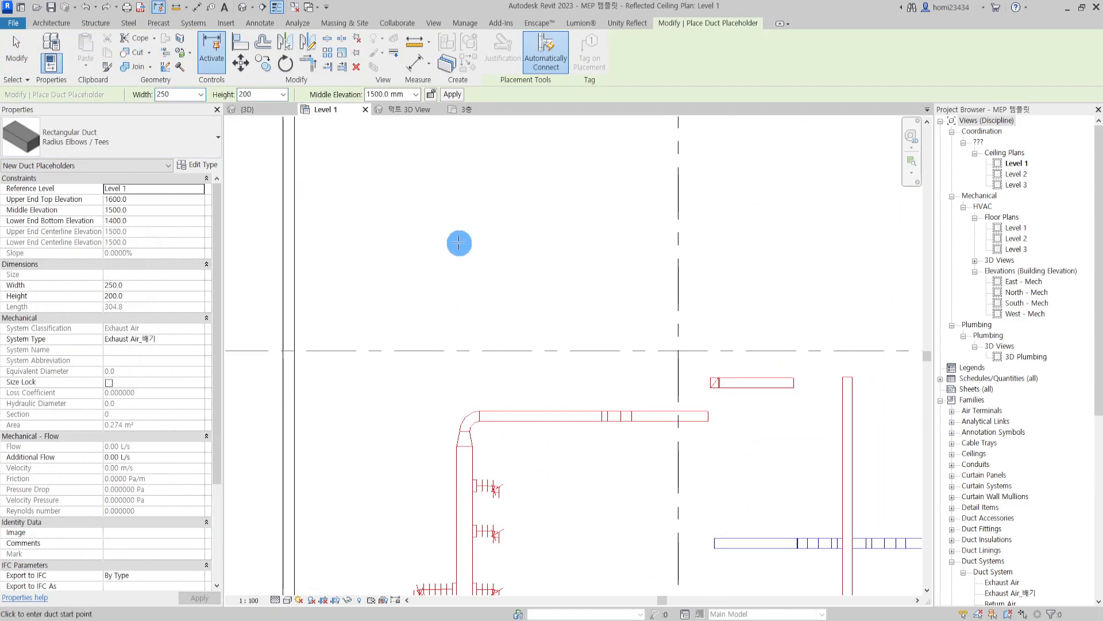
left_click(453, 225)
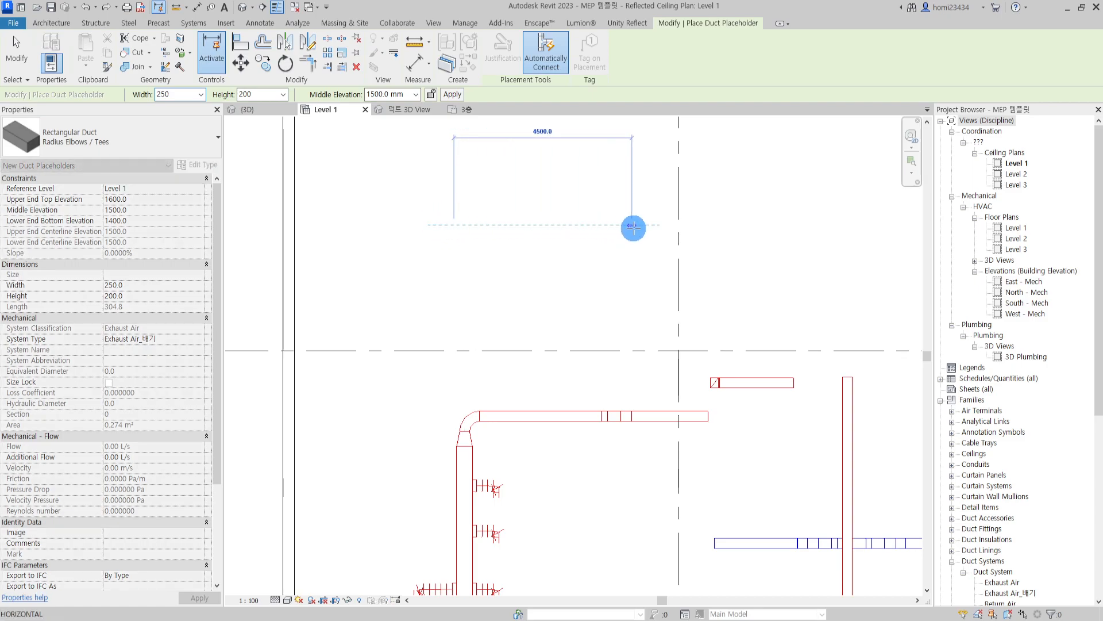
left_click(634, 226)
key("Escape")
middle_click_drag(577, 232, 576, 237)
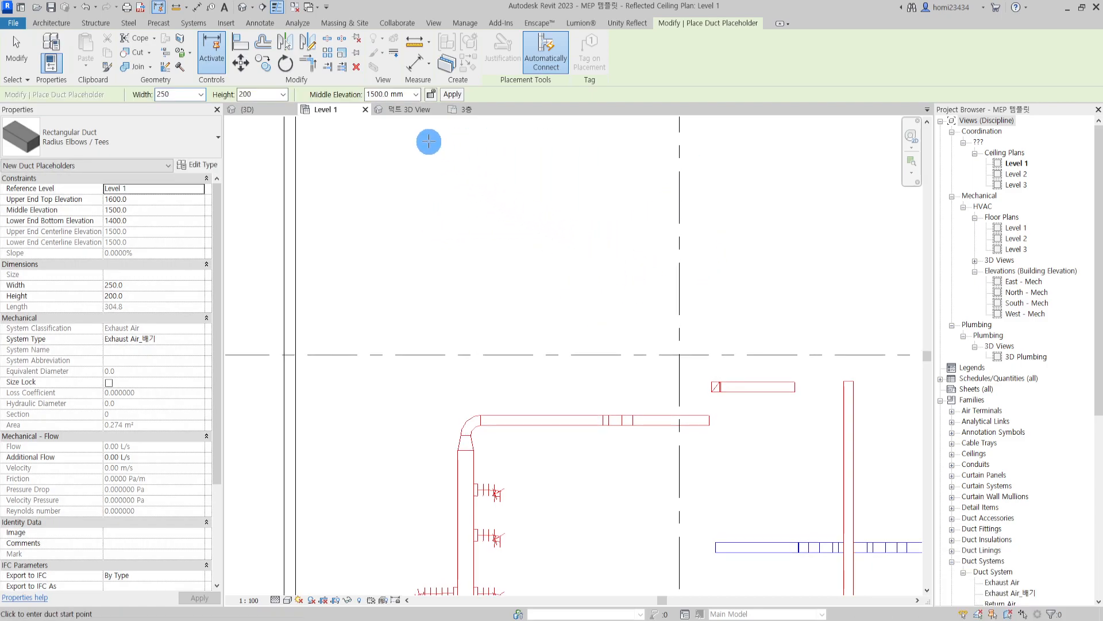
Draw an L-shaped duct placeholder at 3500 mm middle elevation, with a horizontal leg and a perpendicular leg about 3400 mm long.
left_click(411, 96)
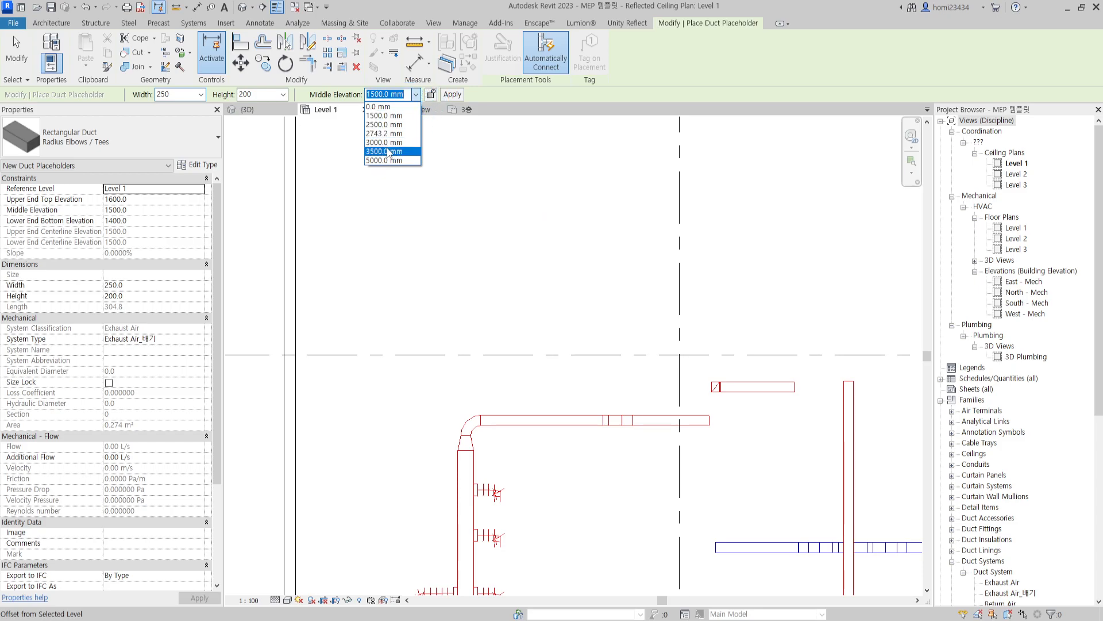
left_click(388, 151)
middle_click_drag(442, 171, 438, 190)
left_click(437, 190)
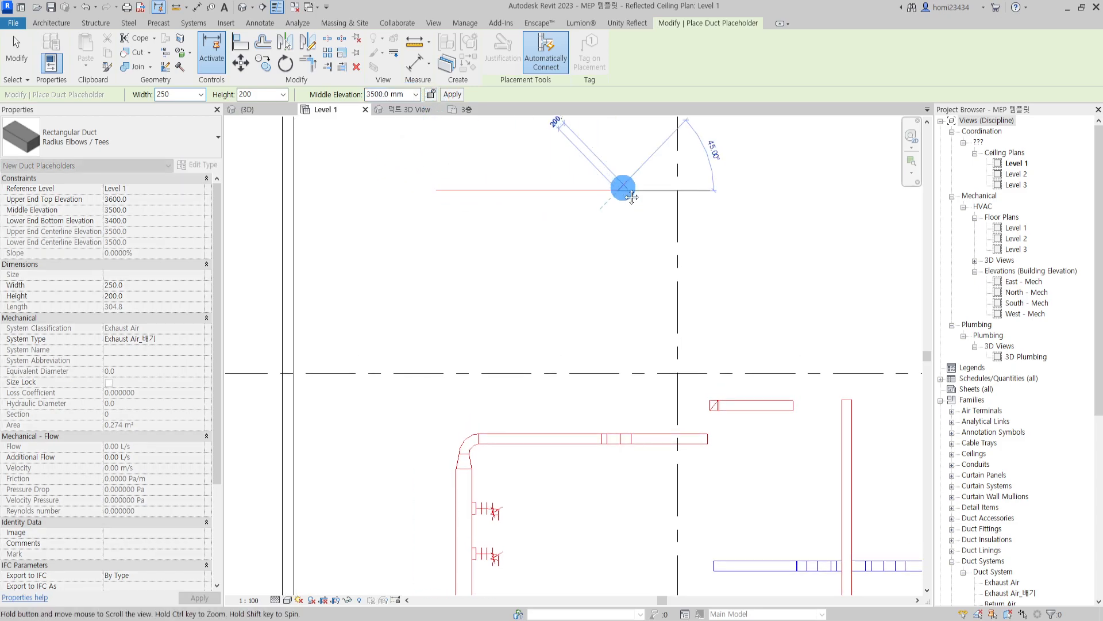
middle_click_drag(623, 186, 598, 269)
left_click(592, 134)
key("Escape")
key("Escape")
middle_click_drag(548, 164, 564, 210)
middle_click_drag(623, 305, 626, 404)
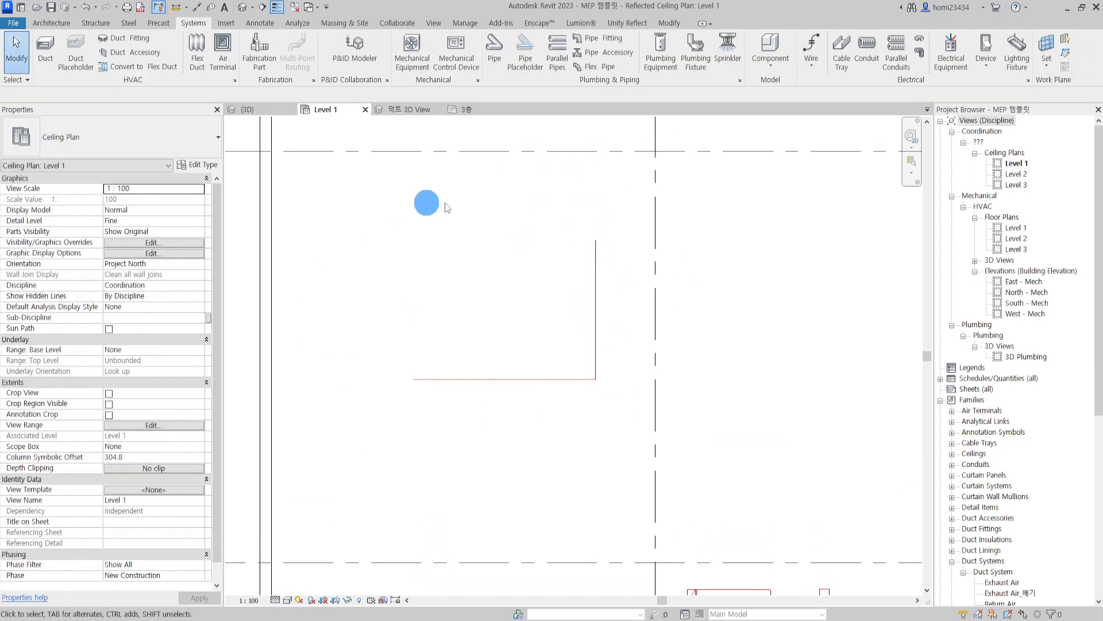
In the 3D view, convert both legs of the L-shaped duct placeholder into real ducts.
left_click(256, 110)
scroll(757, 310, "down", 3)
middle_click_drag(756, 311, 679, 331)
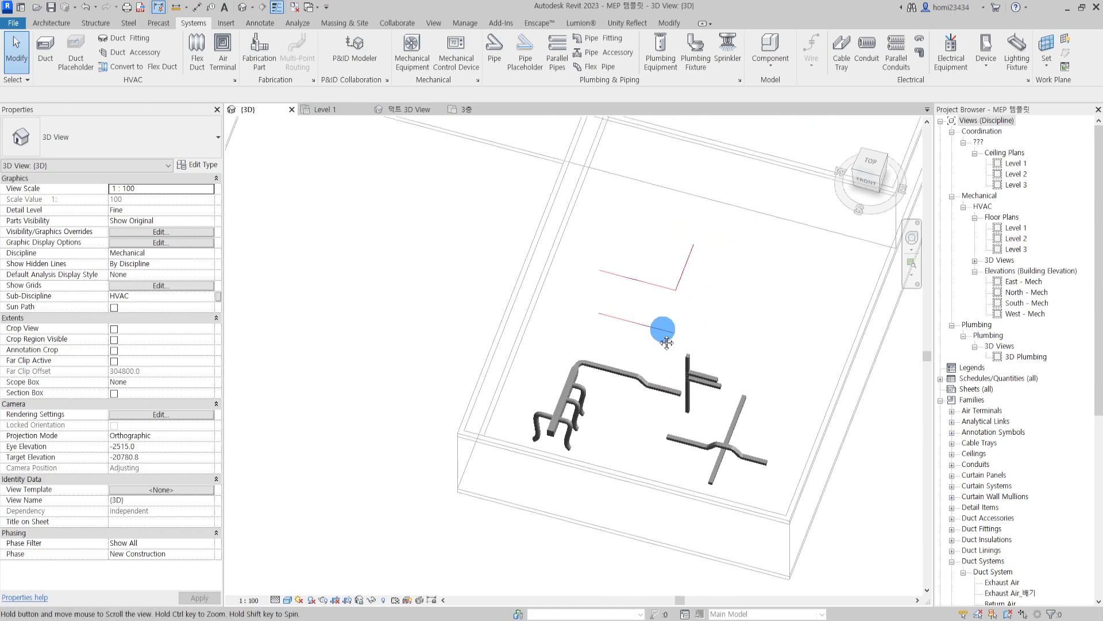
scroll(667, 290, "up", 2)
left_click(656, 290)
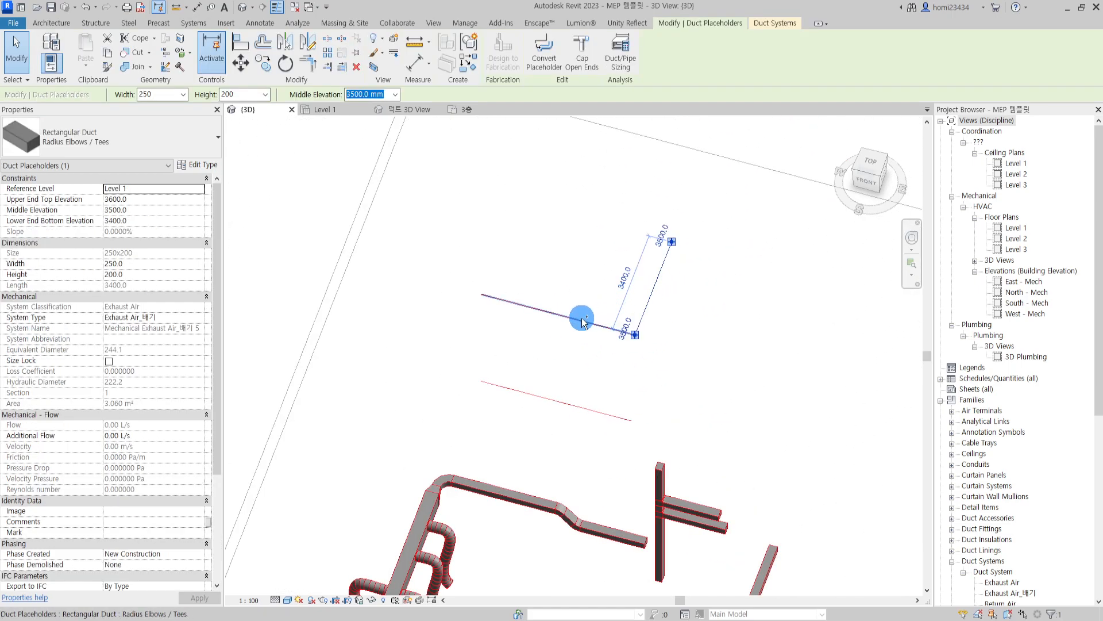
left_click(582, 321, "ctrl")
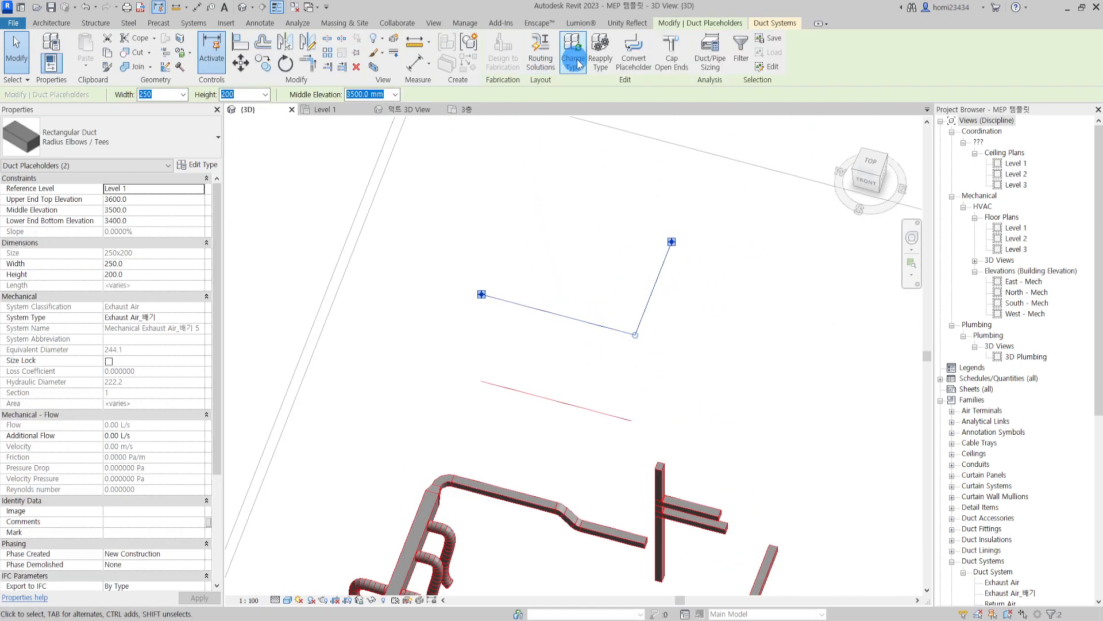
left_click(625, 70)
left_click(741, 318)
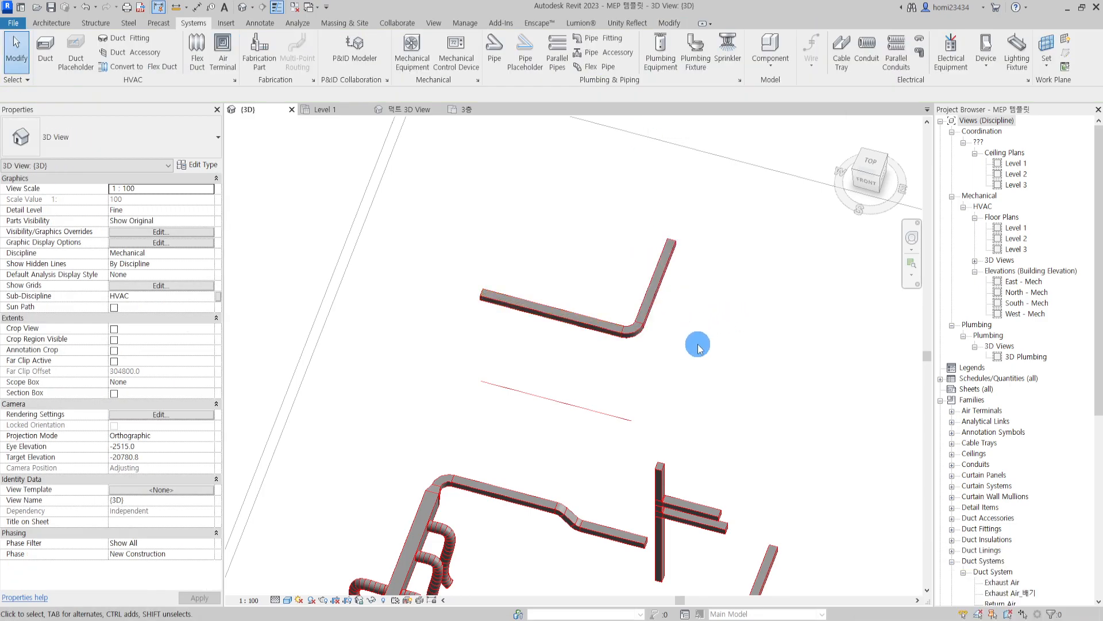
Inspect the converted L-shaped duct and its elbow, then undo the placeholder conversion.
middle_click_drag(652, 586, 621, 359)
middle_click_drag(655, 293, 663, 397)
scroll(625, 189, "up", 3)
middle_click_drag(640, 169, 656, 312)
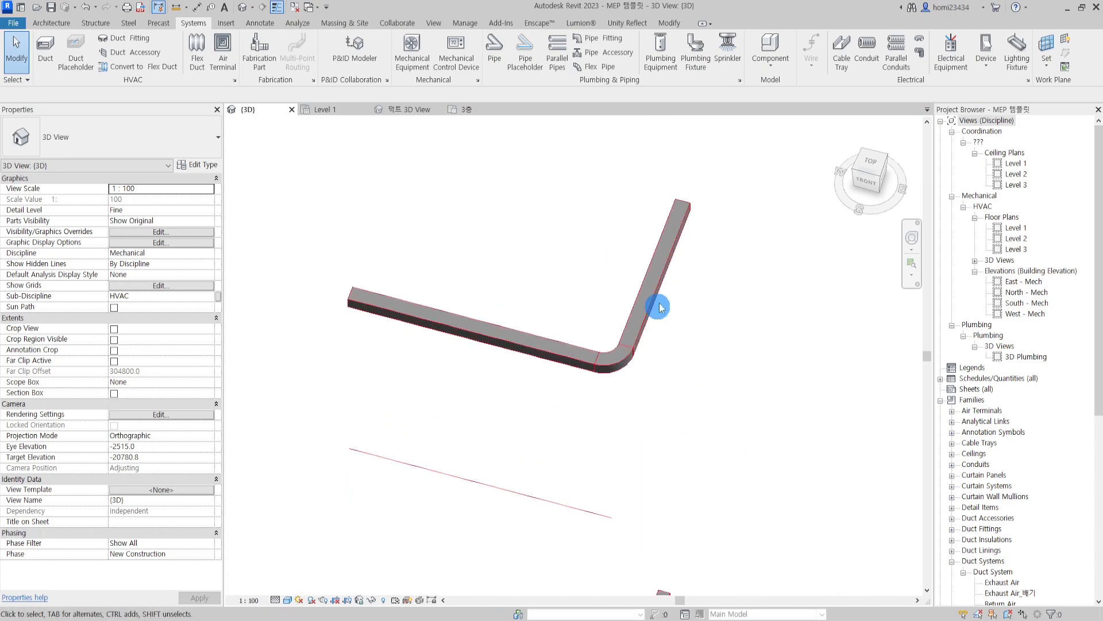
left_click(661, 268)
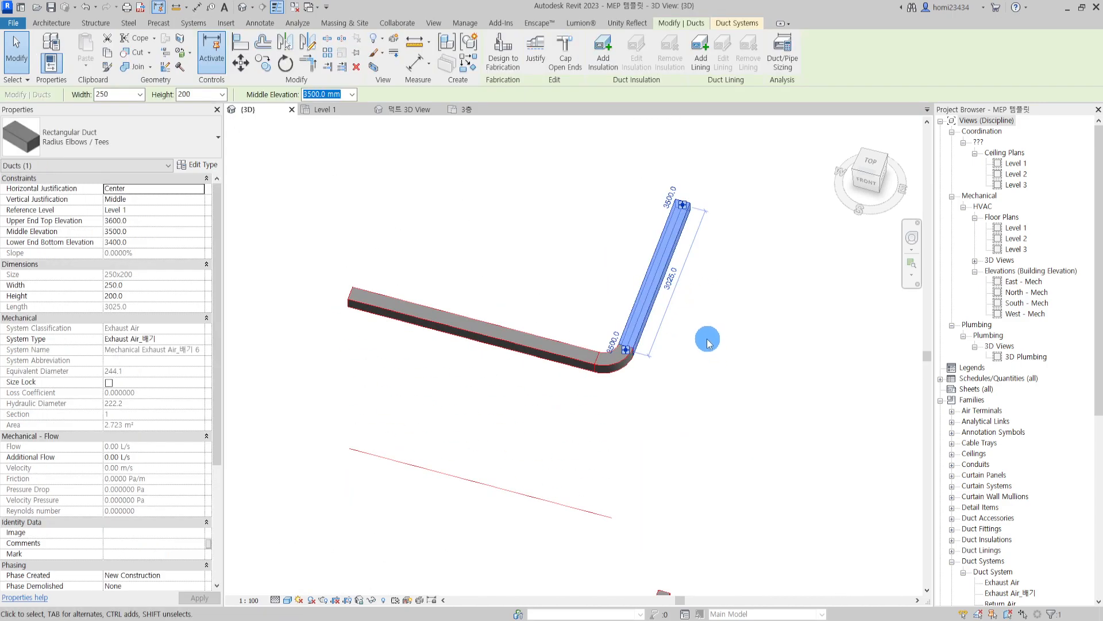
left_click(708, 339)
scroll(706, 338, "down", 3)
key("ctrl+z")
Delete the L-shaped and the straight duct placeholders together.
left_click_drag(712, 228, 483, 424)
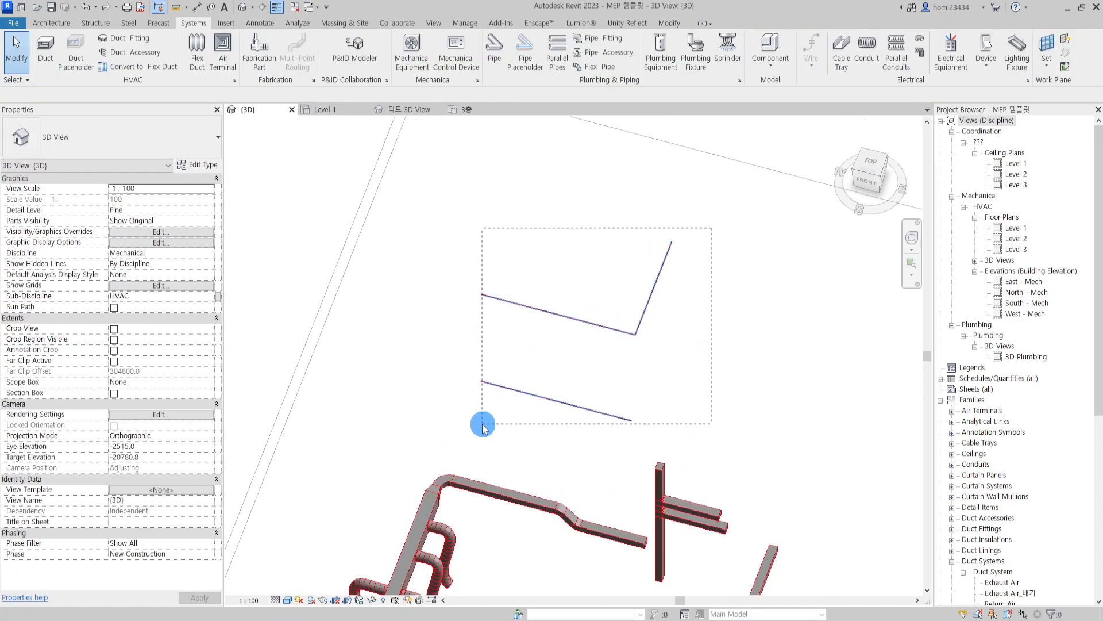
middle_click_drag(614, 383, 520, 305)
left_click(641, 332)
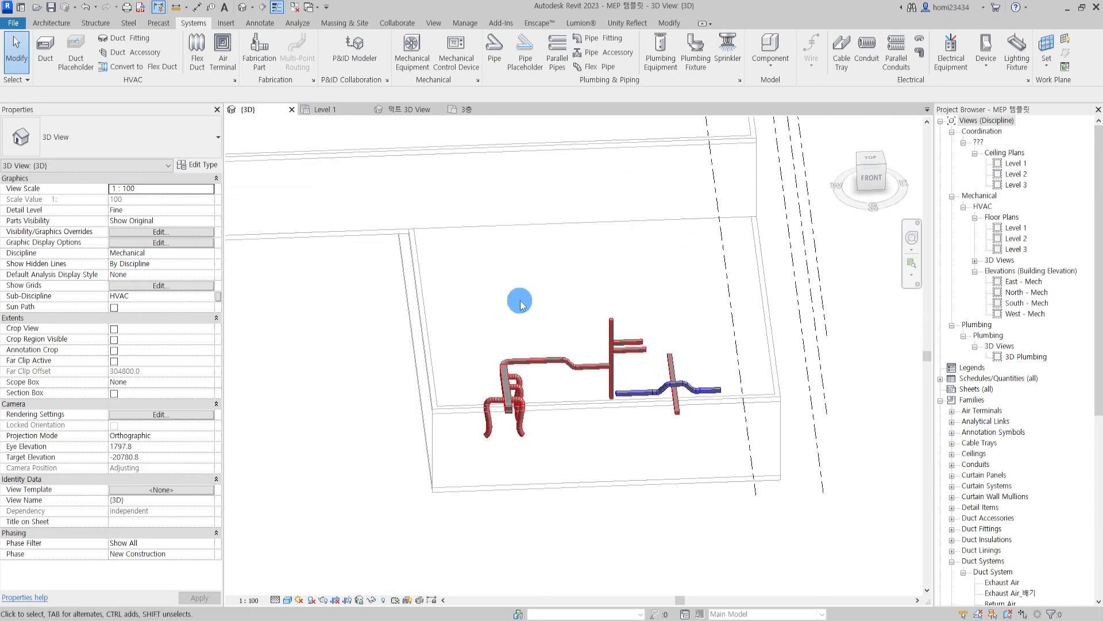
Start placing an air terminal and open the list of available diffuser and grille types.
left_click(225, 50)
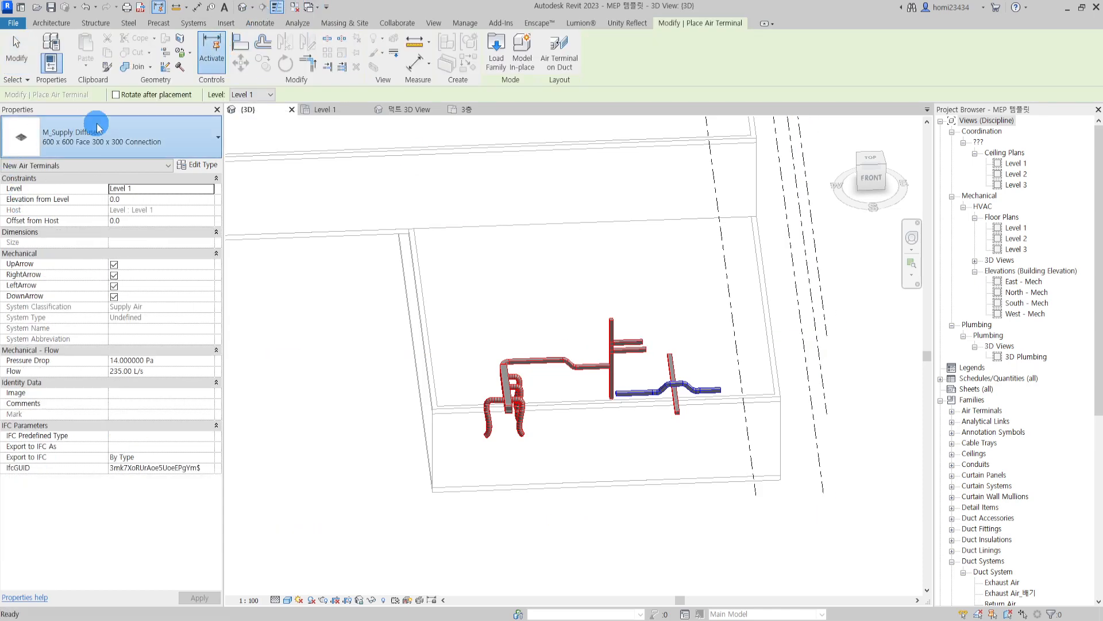
left_click(92, 138)
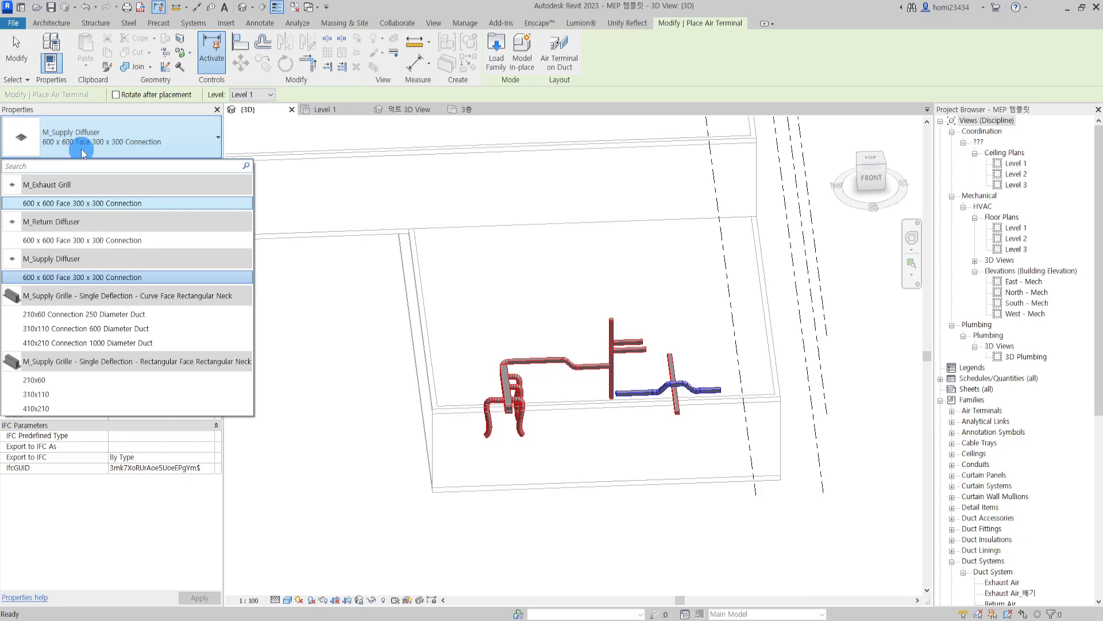